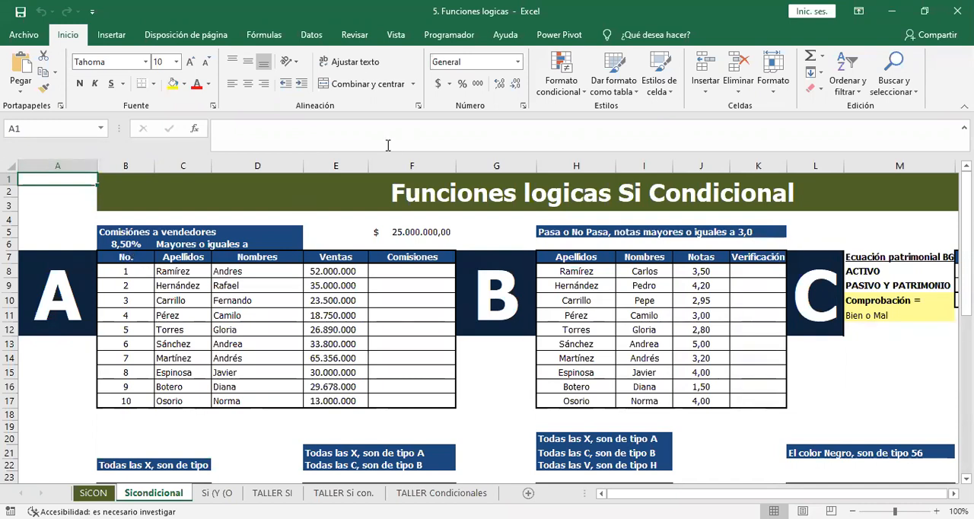
Start an SI formula in F8 with the logical test E8>=$F$5, keeping the sales threshold as an absolute reference.
key("alt+Tab")
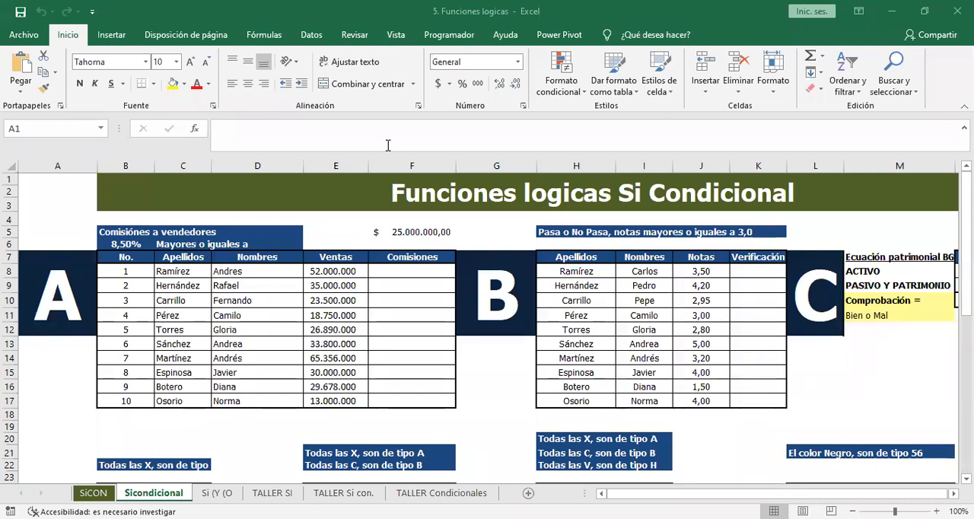
left_click(408, 269)
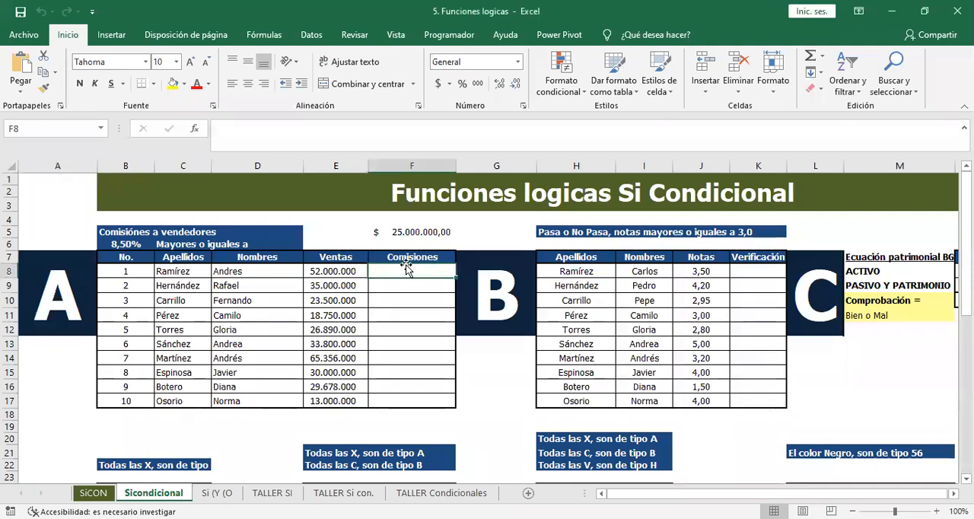
type("=")
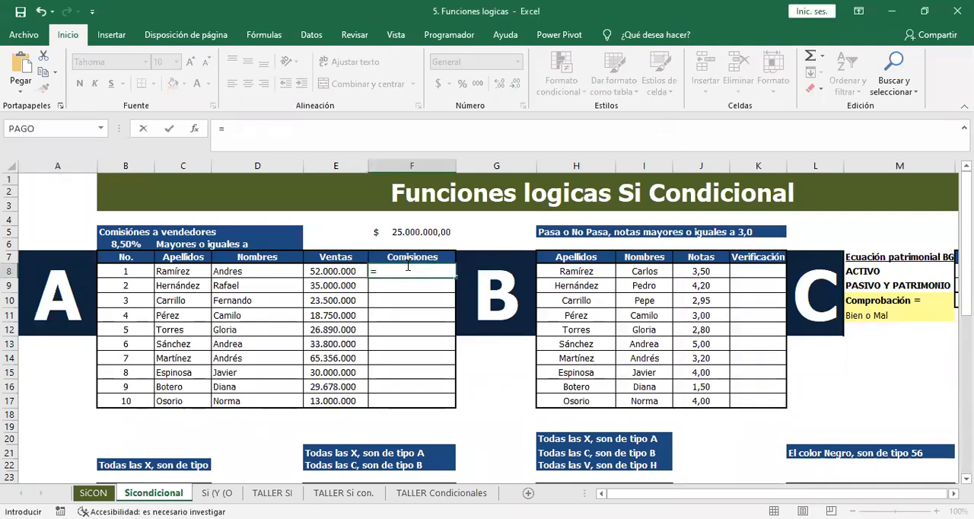
type("si")
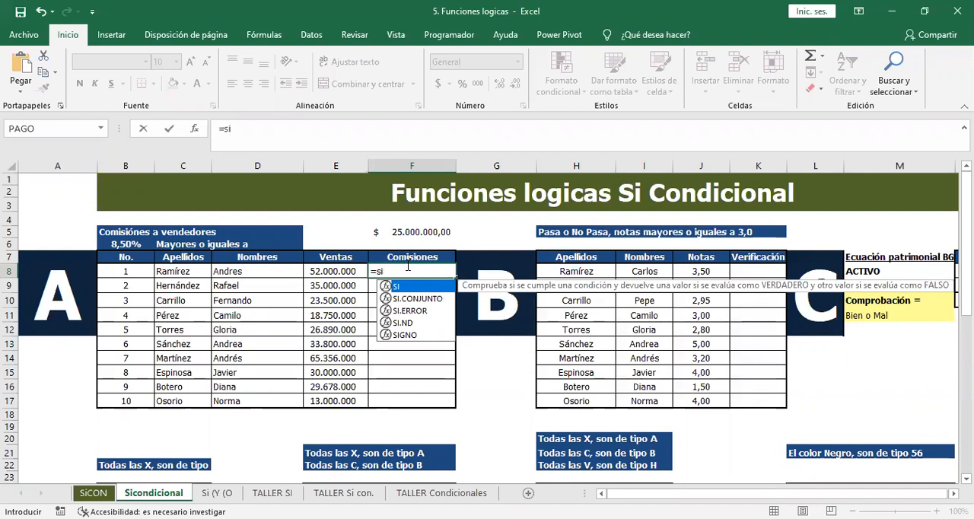
type("(")
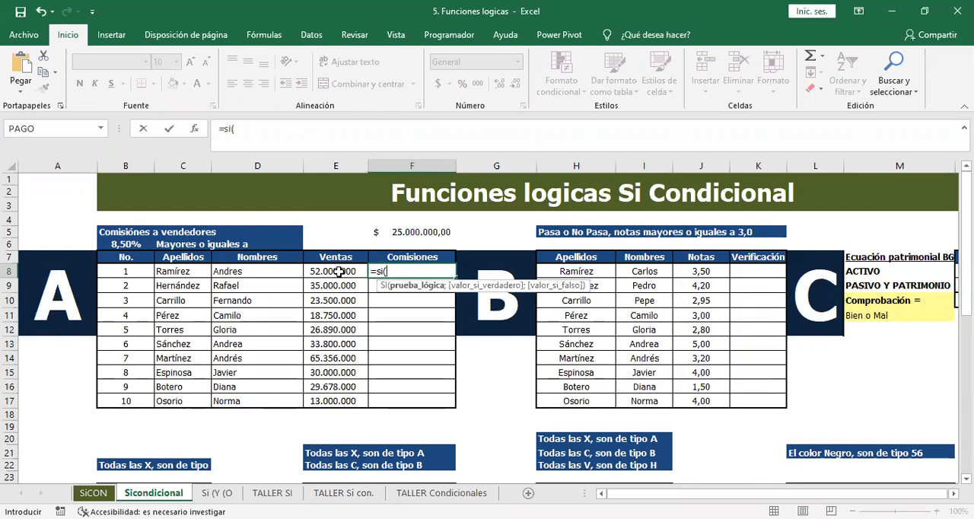
left_click(338, 272)
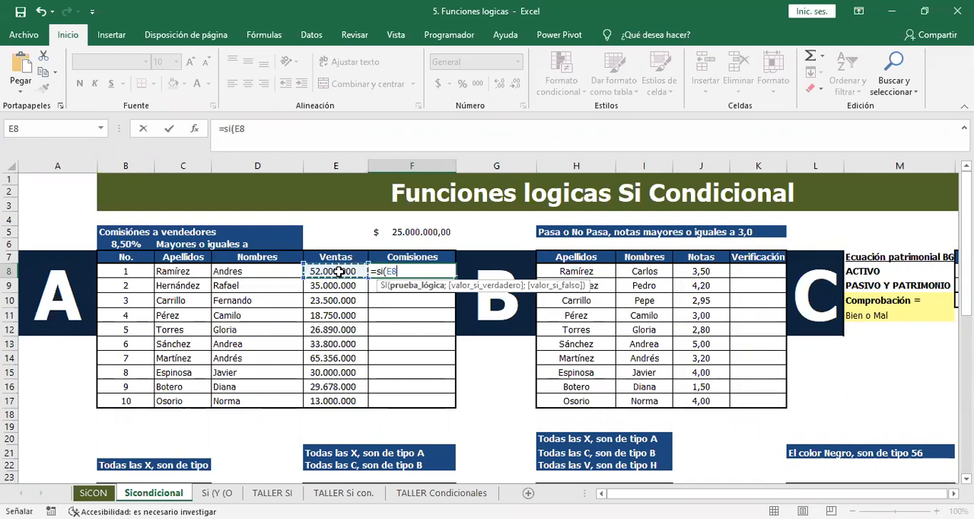
type(">")
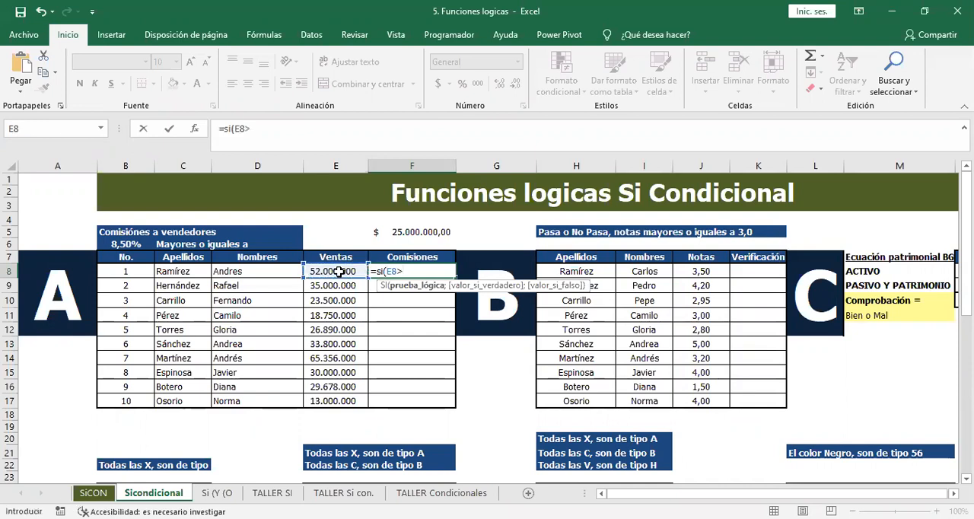
type("=")
left_click(423, 233)
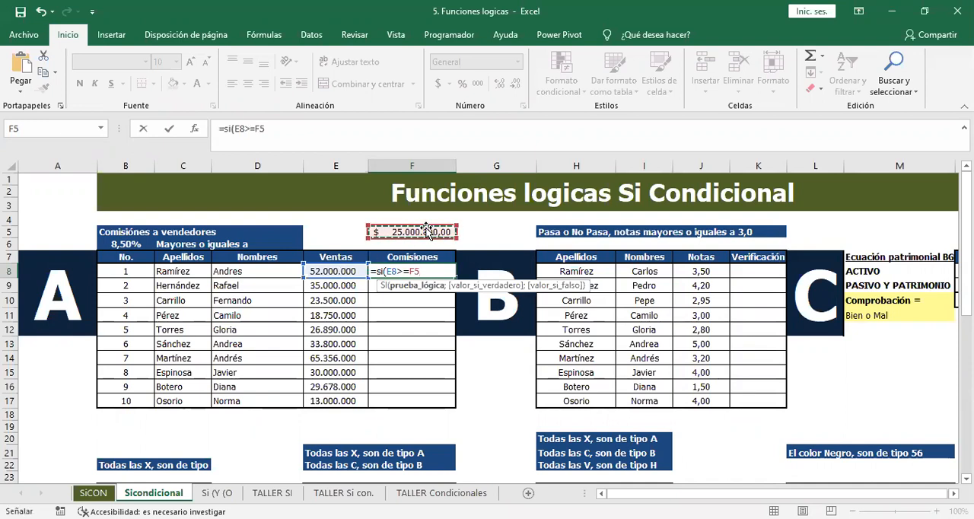
key("F4")
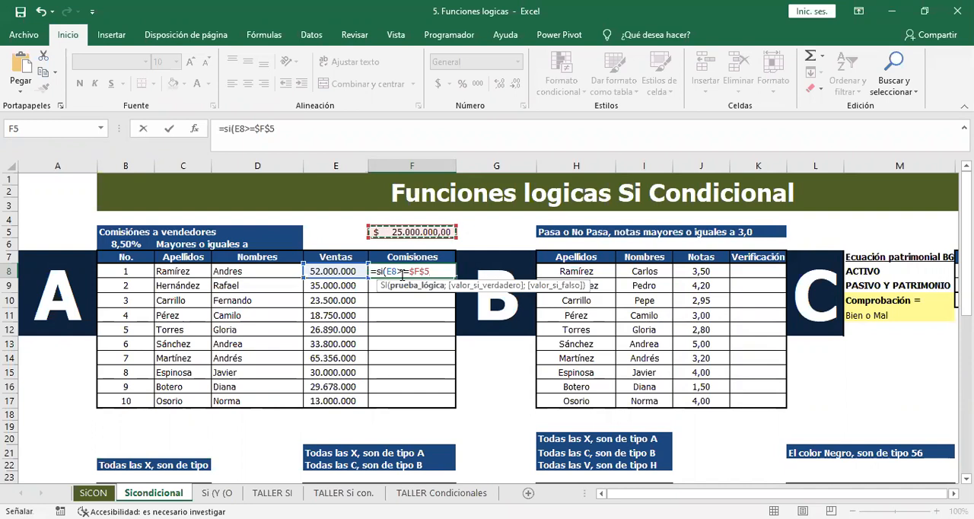
type(";")
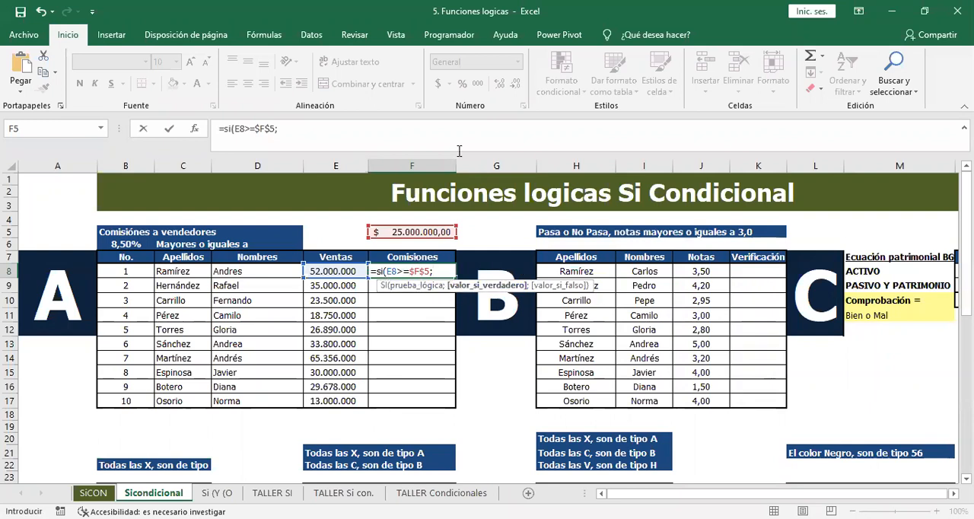
Complete the F8 formula with E8*$B$6 as the value if true and " " as the value if false.
key("alt+Tab")
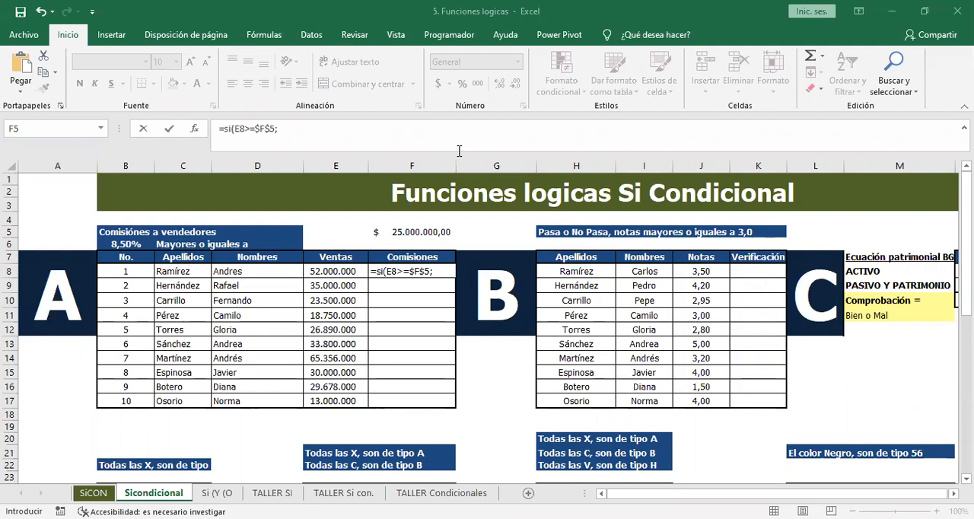
left_click(439, 270)
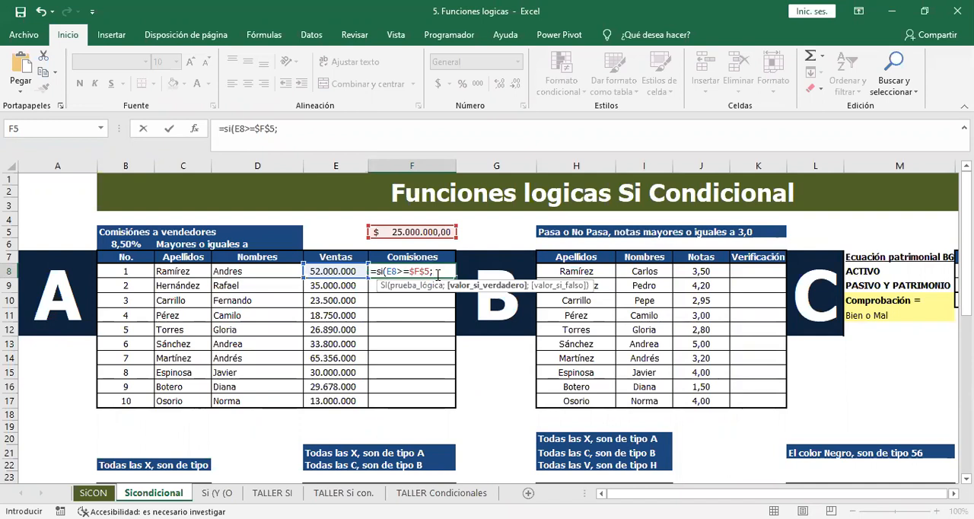
left_click(332, 272)
type("*")
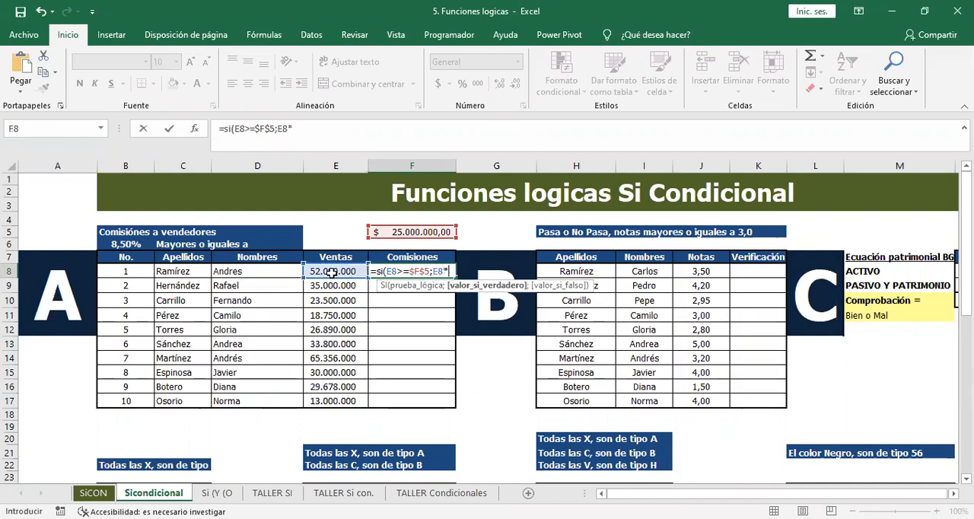
left_click(122, 245)
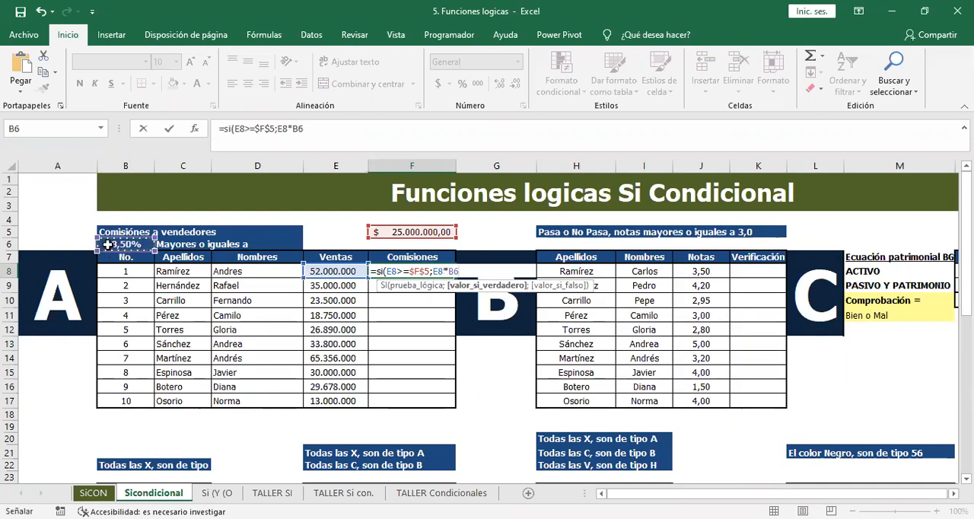
key("F4")
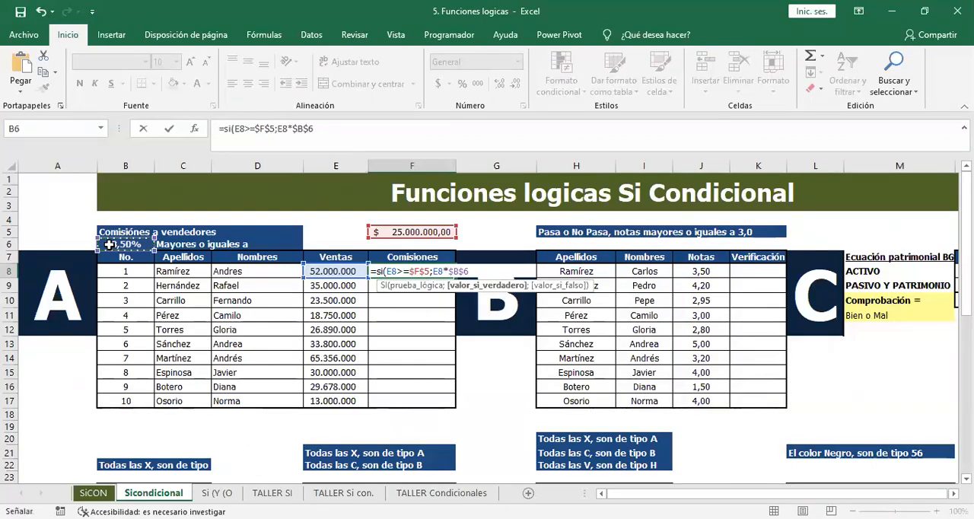
type(";")
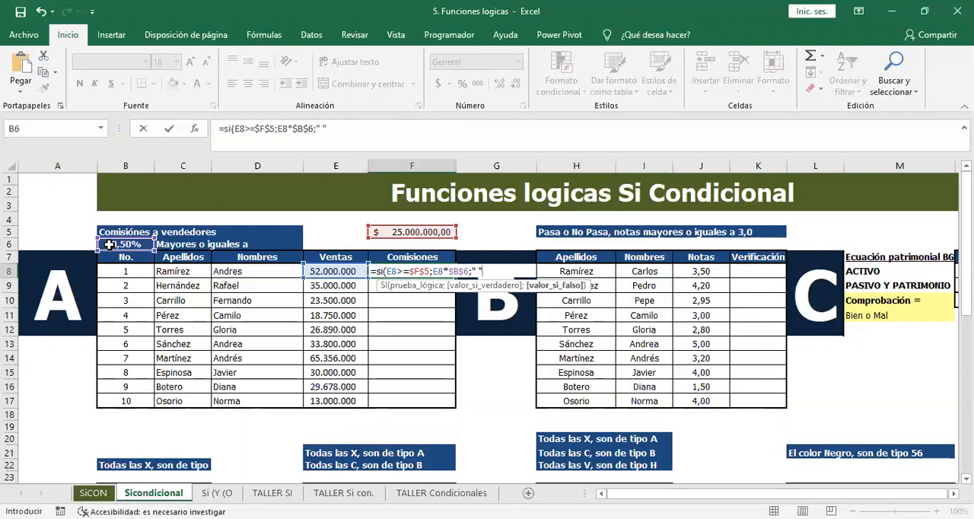
type(")")
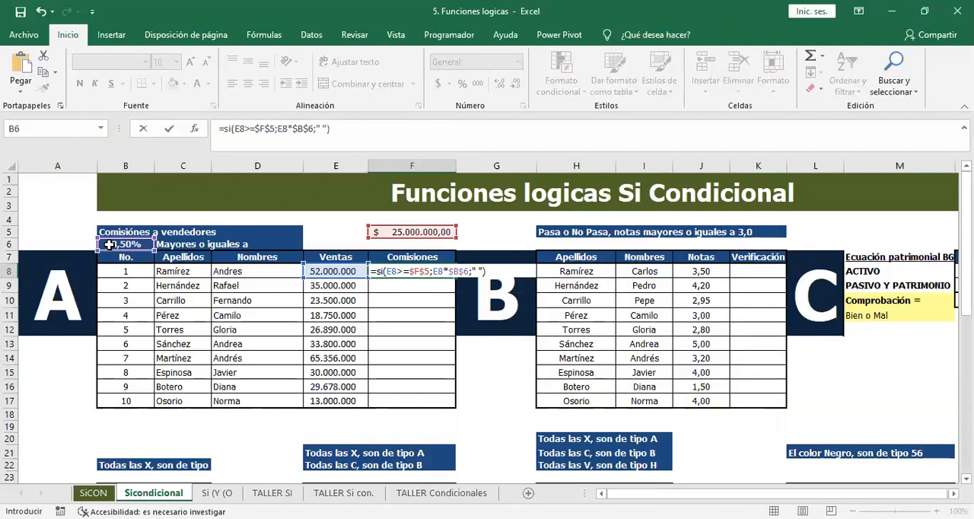
key("Return")
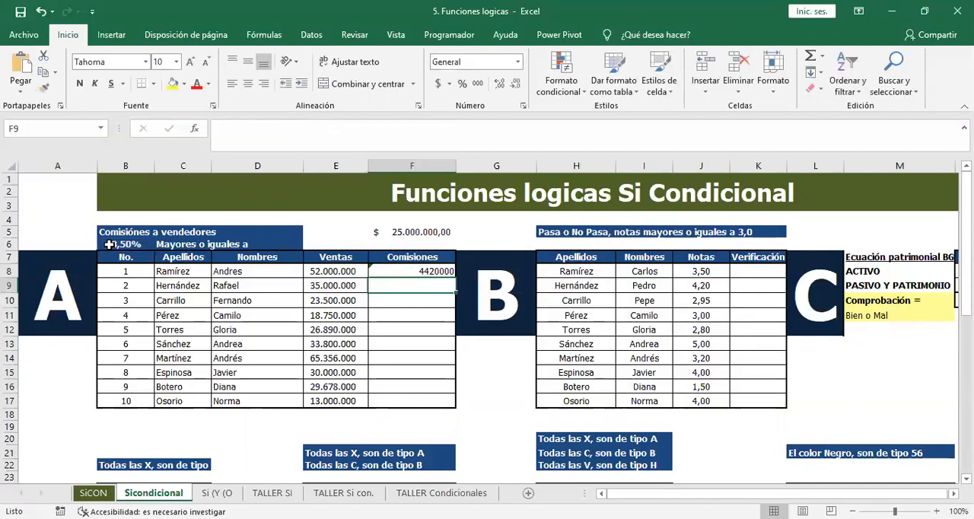
Copy the commission formula from F8 down through F17 and check the rows whose sales fall below the threshold.
left_click(428, 267)
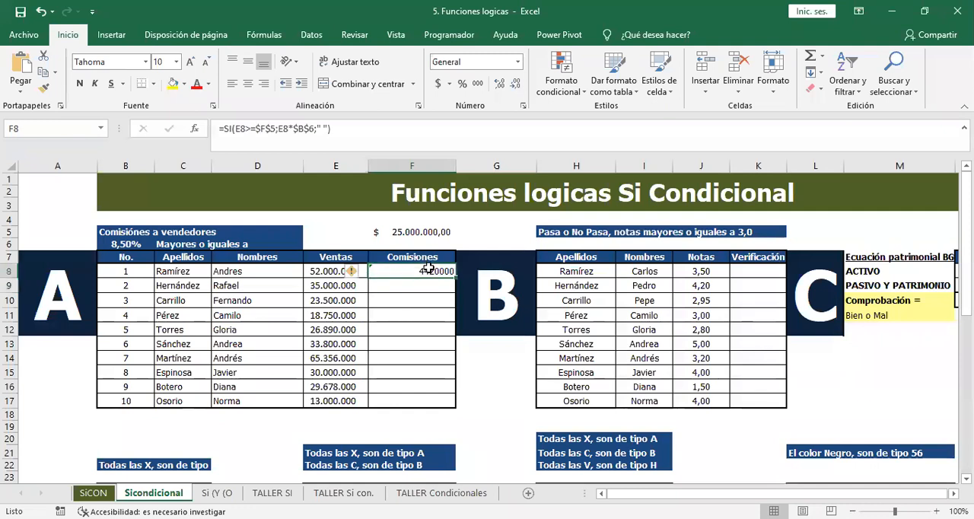
left_click_drag(456, 275, 445, 413)
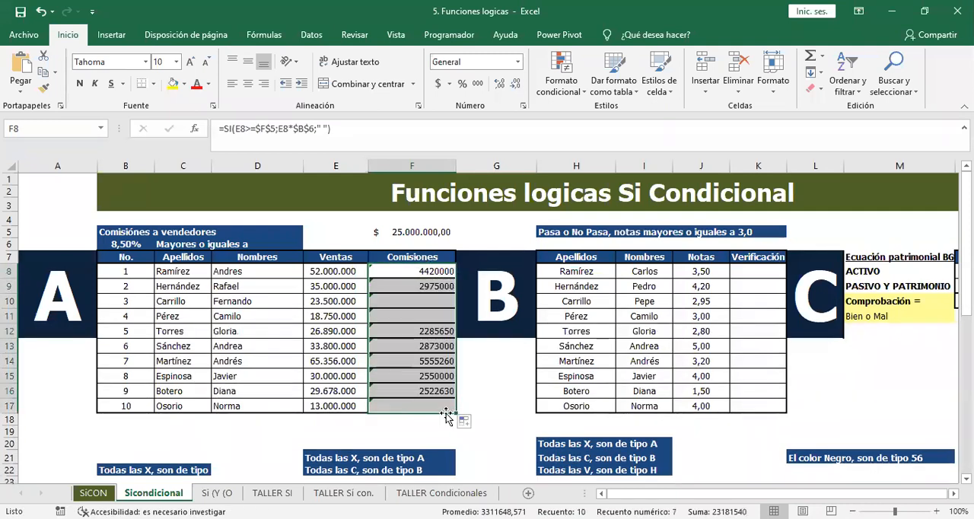
left_click(350, 301)
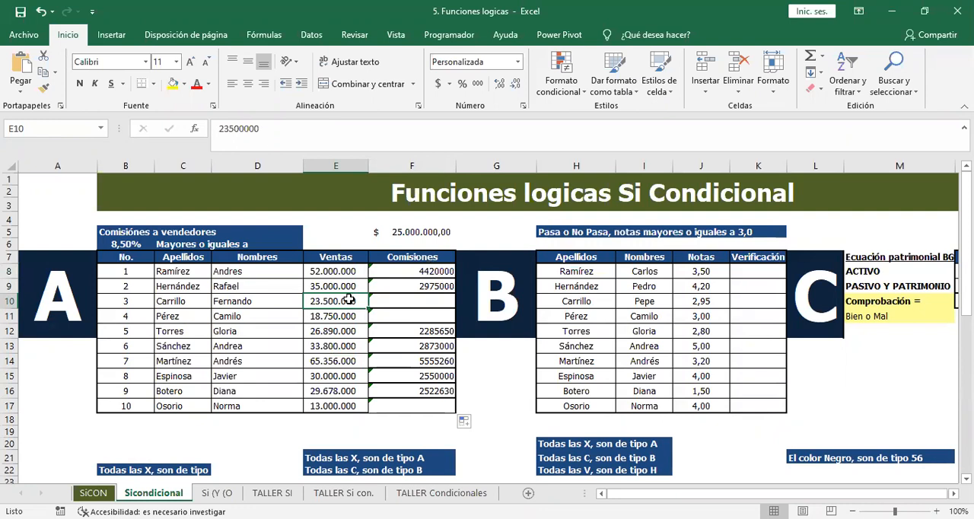
left_click(353, 316)
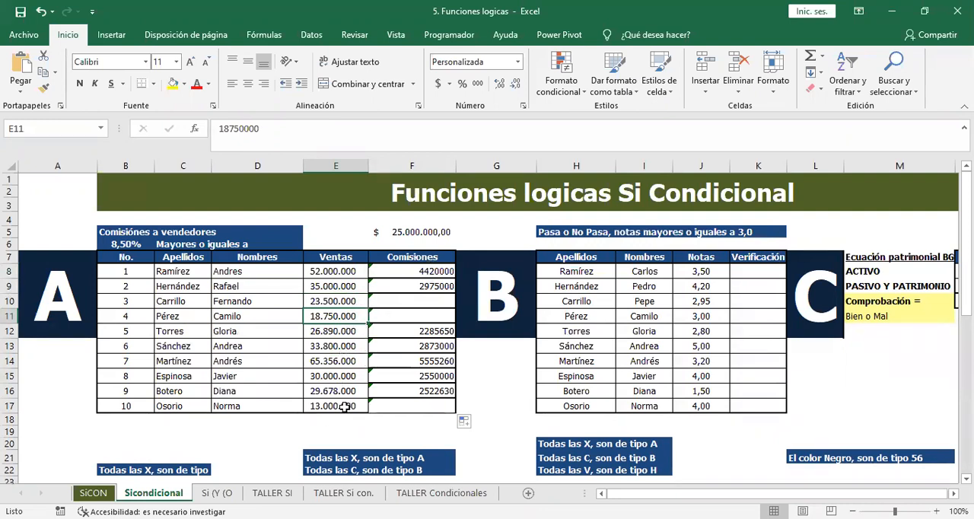
left_click(372, 412)
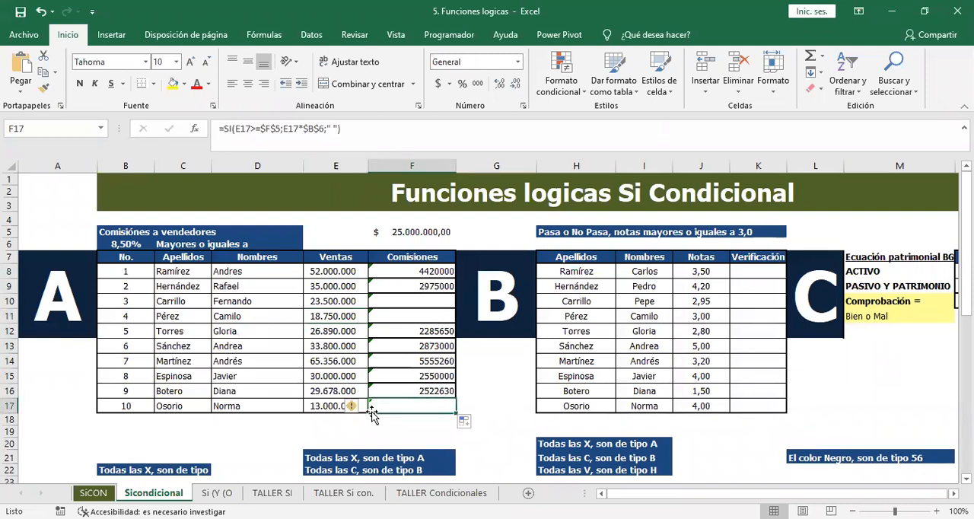
Review the commission formula in F8 and compare the first sellers' sales and commissions with the threshold in F5.
double_click(419, 271)
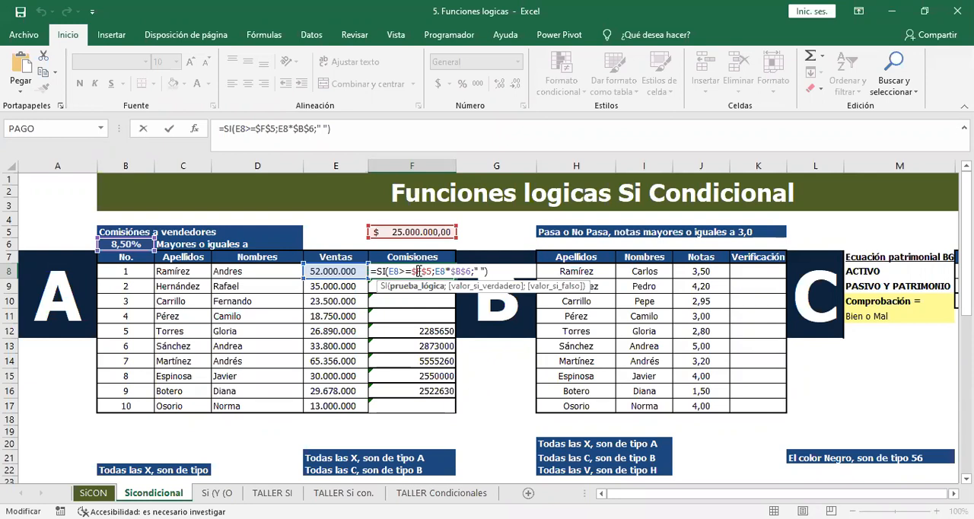
key("Return")
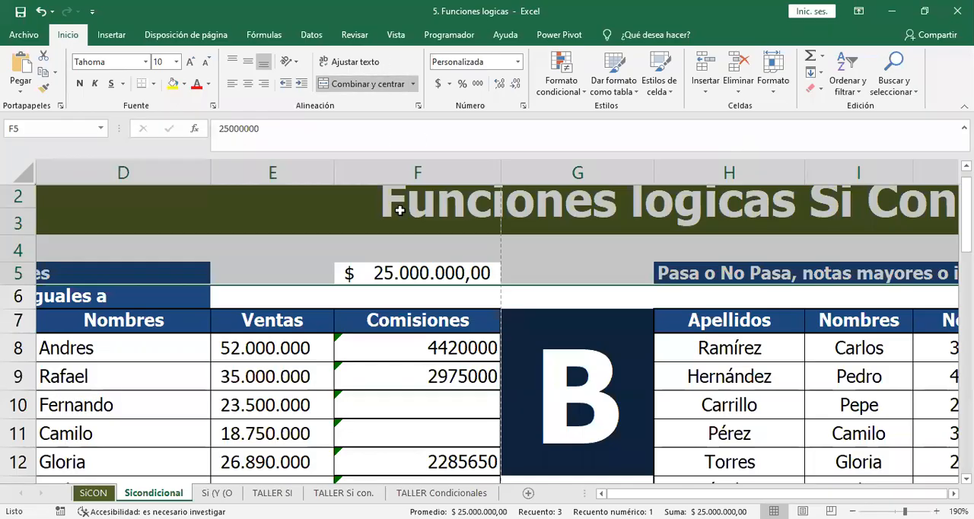
left_click(274, 383)
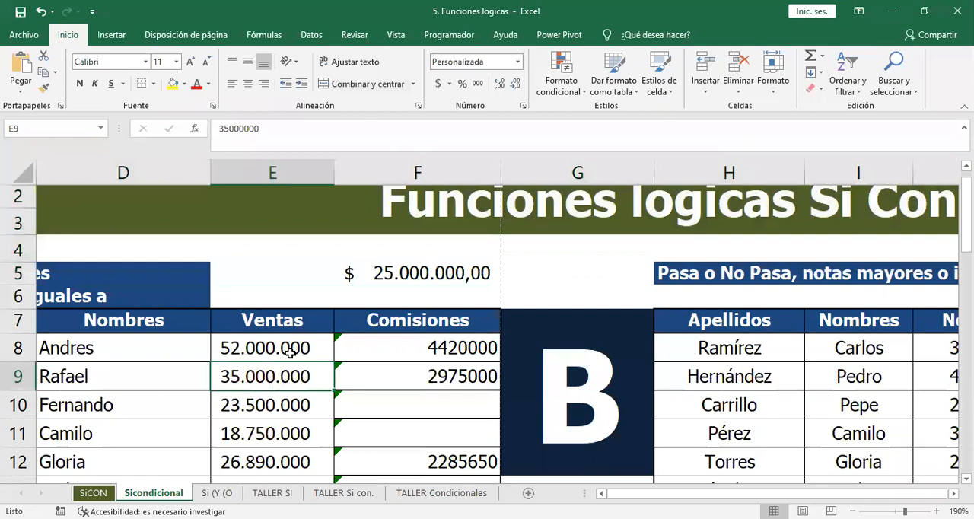
key("Left")
key("Up")
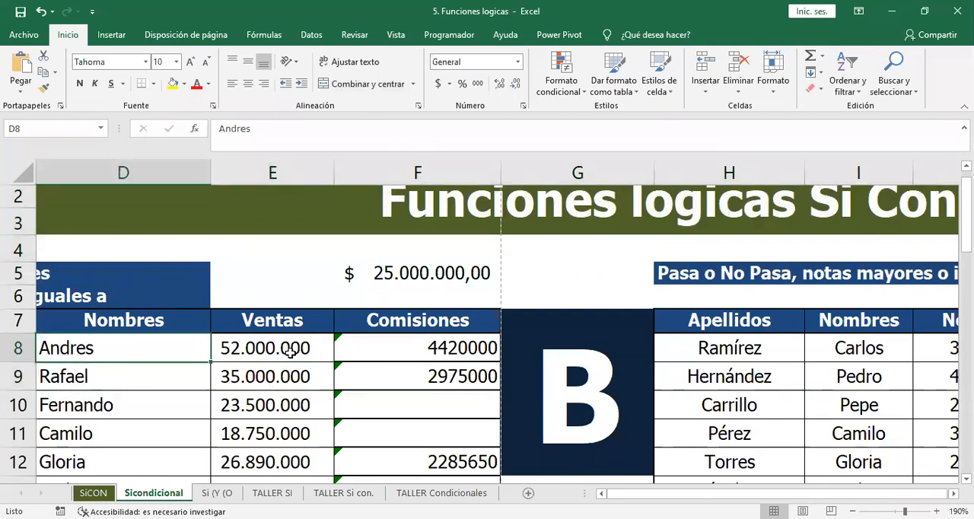
key("Right")
key("Right")
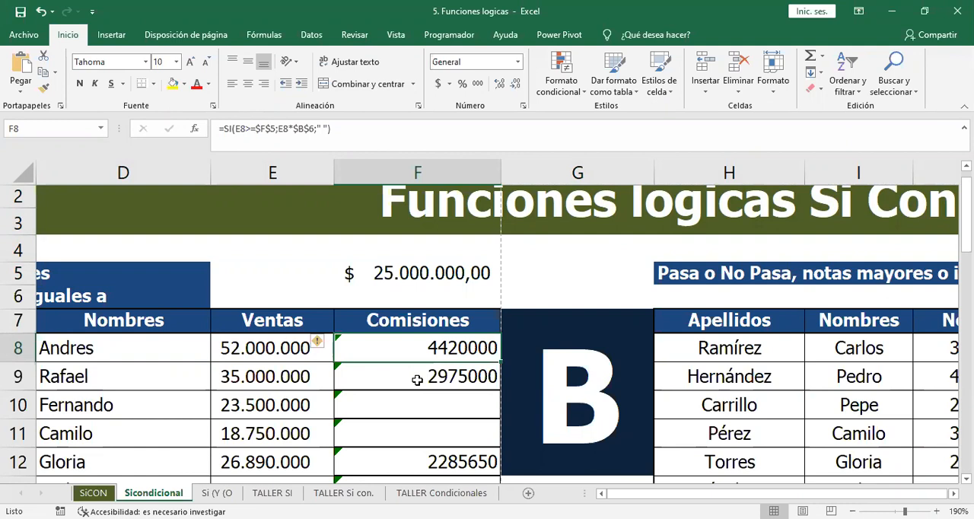
key("Left")
key("Left")
key("Left")
key("Left")
key("Left")
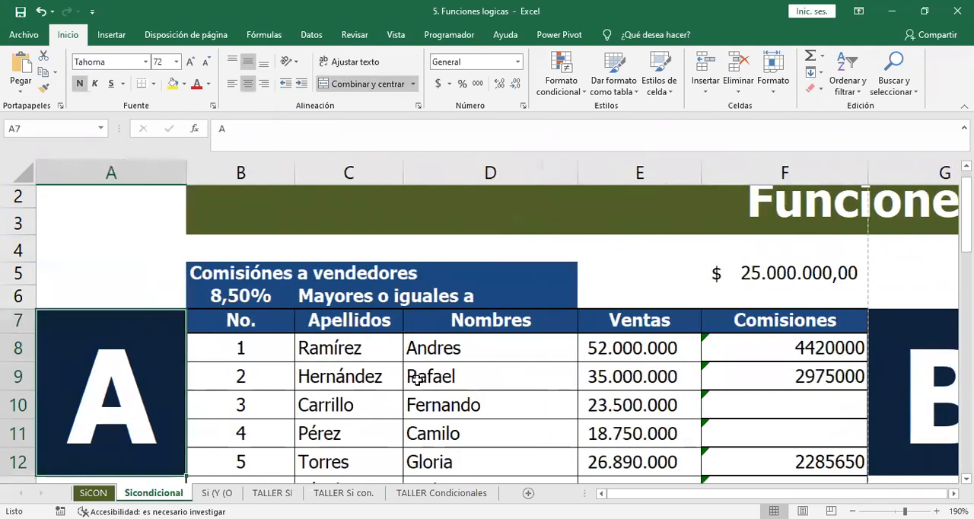
key("Right")
key("Right")
key("Right")
key("Right")
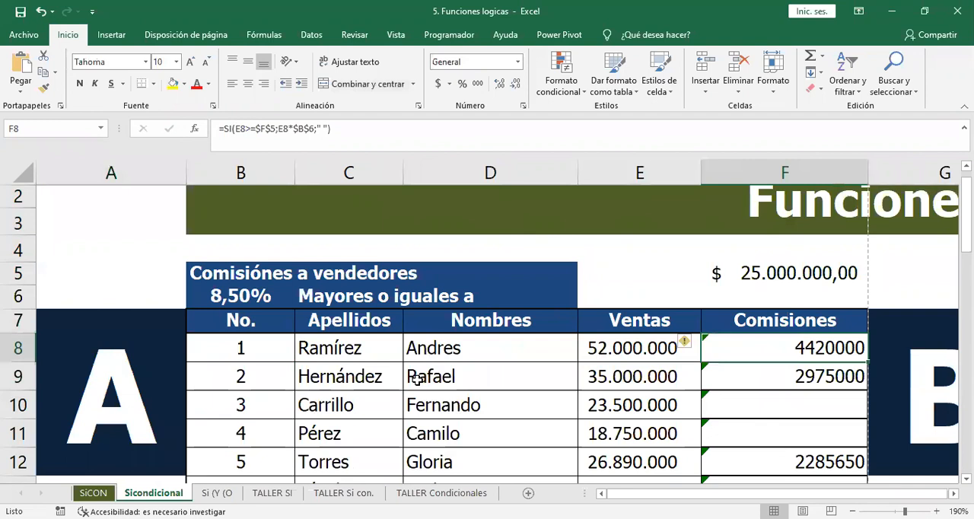
key("Right")
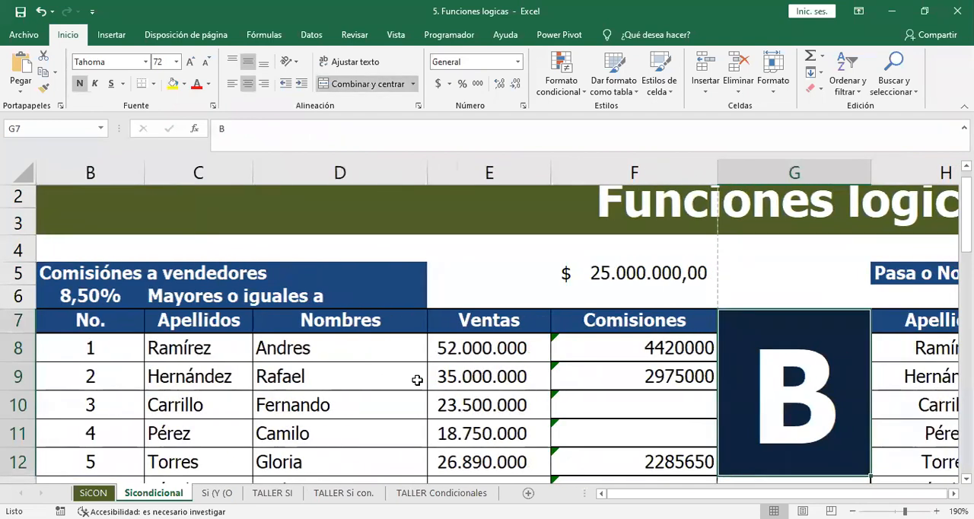
Set the first seller's sales in E8 to 1000000 to test the commission condition.
key("Left")
key("Left")
key("Left")
key("Right")
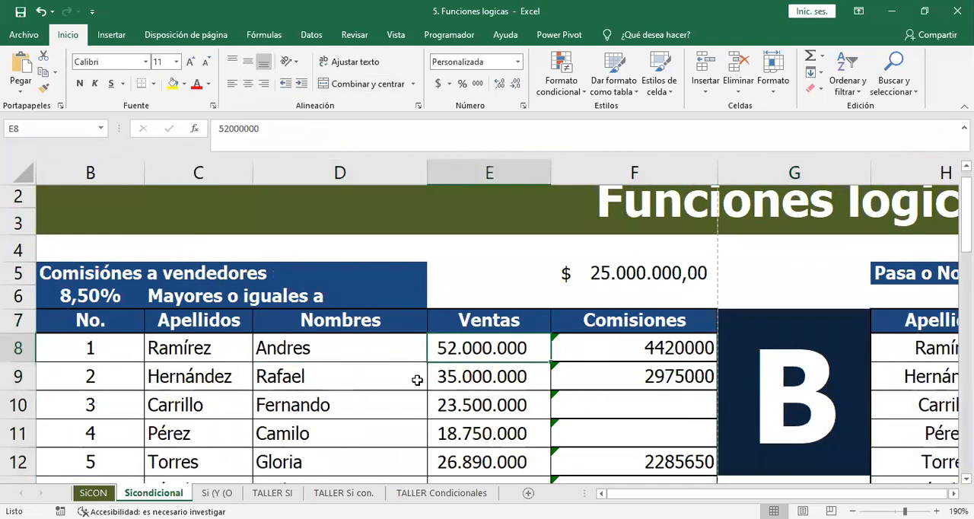
type("2500")
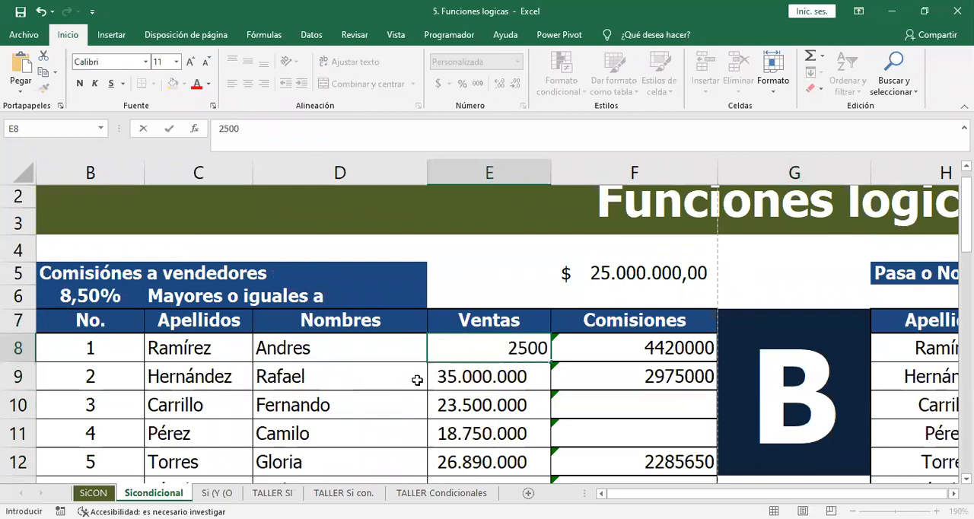
key("Escape")
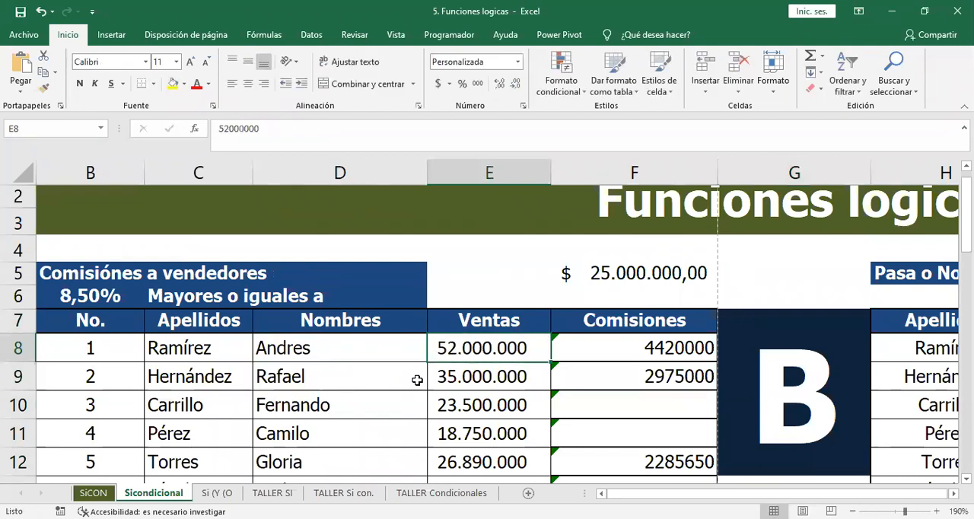
type("1000000")
key("Return")
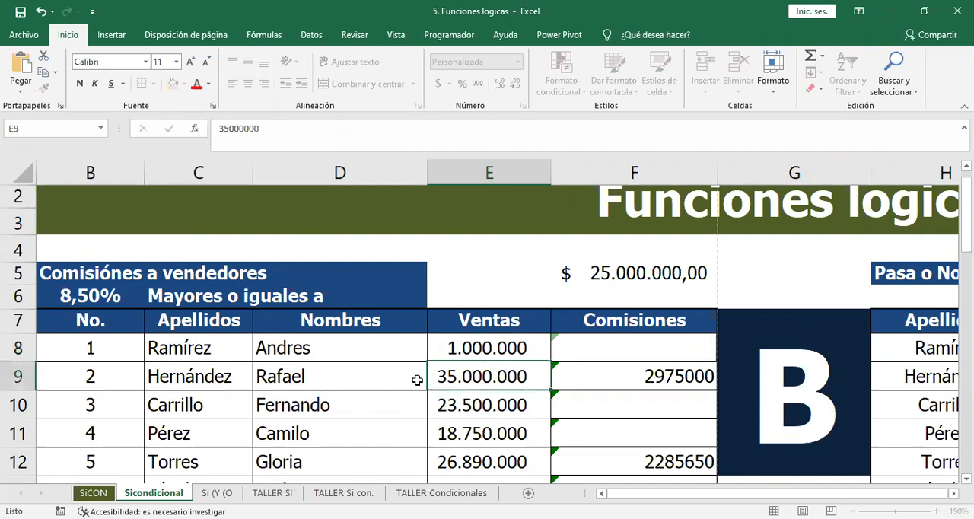
Set the first seller's sales in E8 to 10000000 and check the commission formula in F8.
key("Up")
key("F2")
type("0")
key("Return")
type(",")
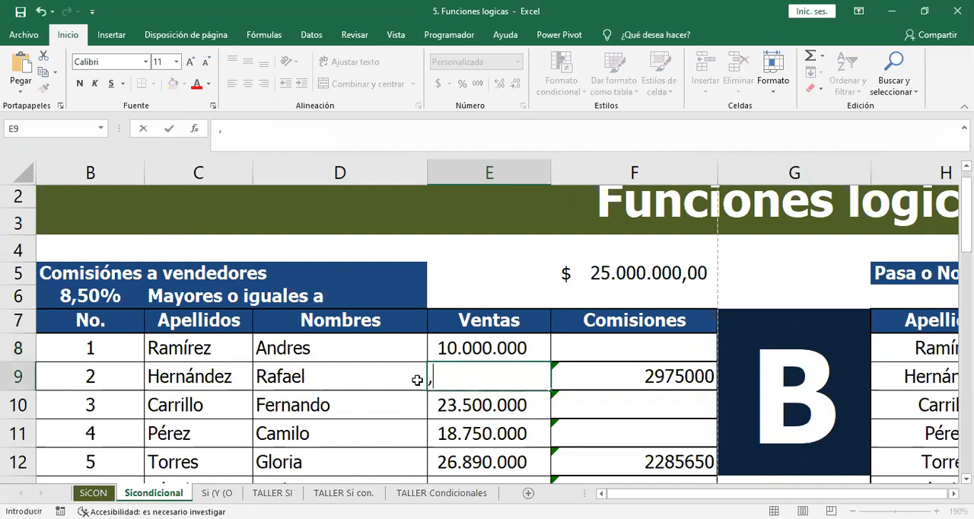
key("Escape")
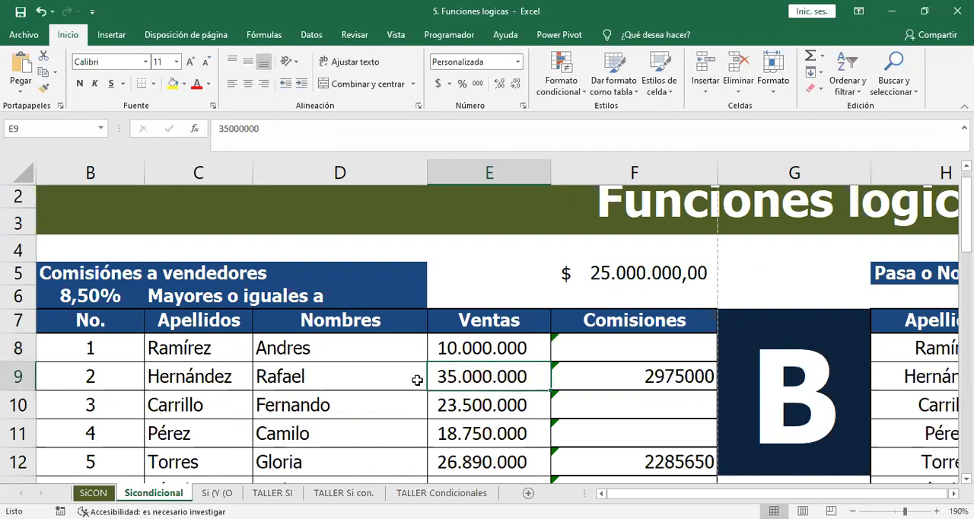
key("Up")
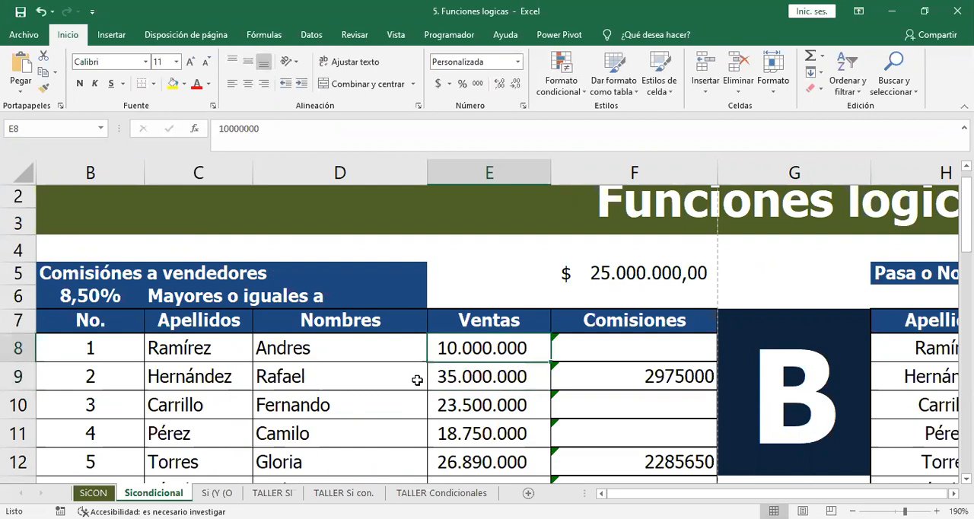
key("Right")
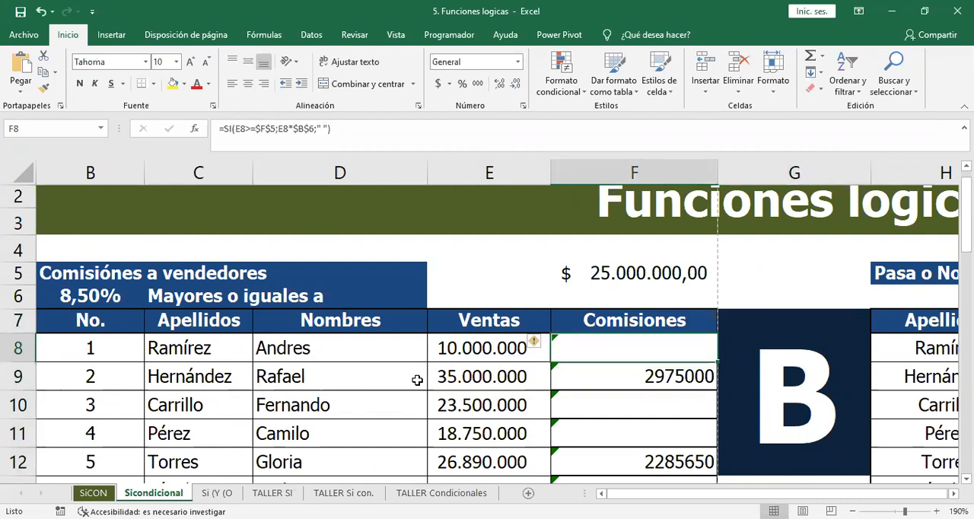
Set the first student's grade in J8 to 2 and select the Verificación cell K8.
key("Right")
key("Right")
key("Right")
key("Right")
key("Right")
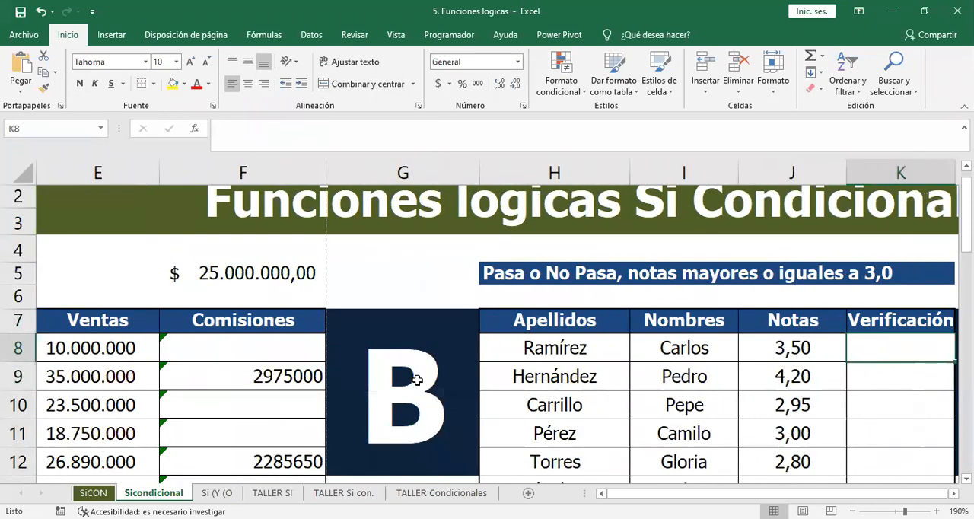
key("Left")
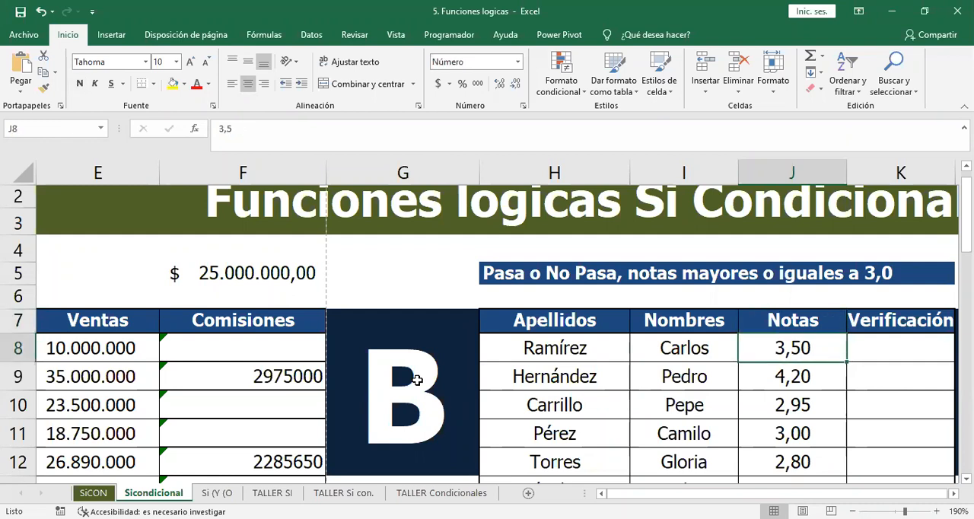
type("2")
key("Return")
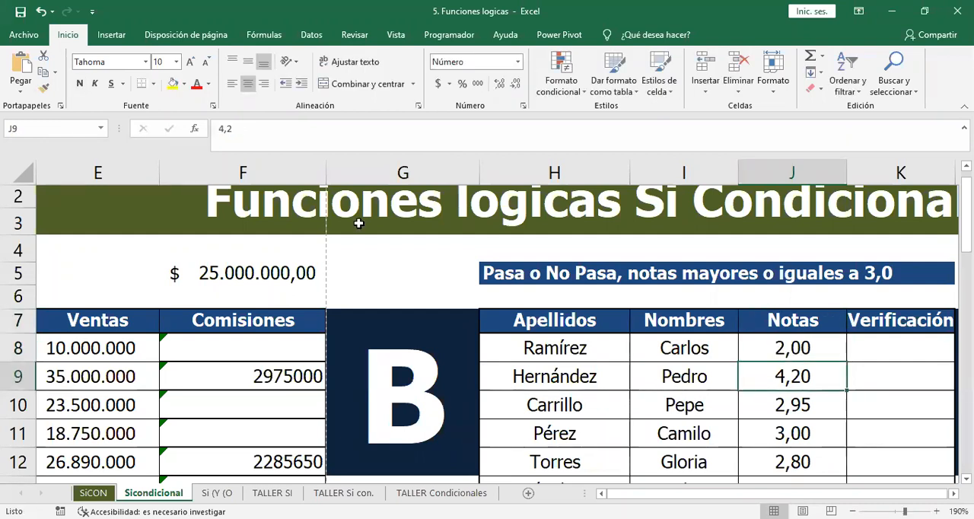
left_click(866, 359)
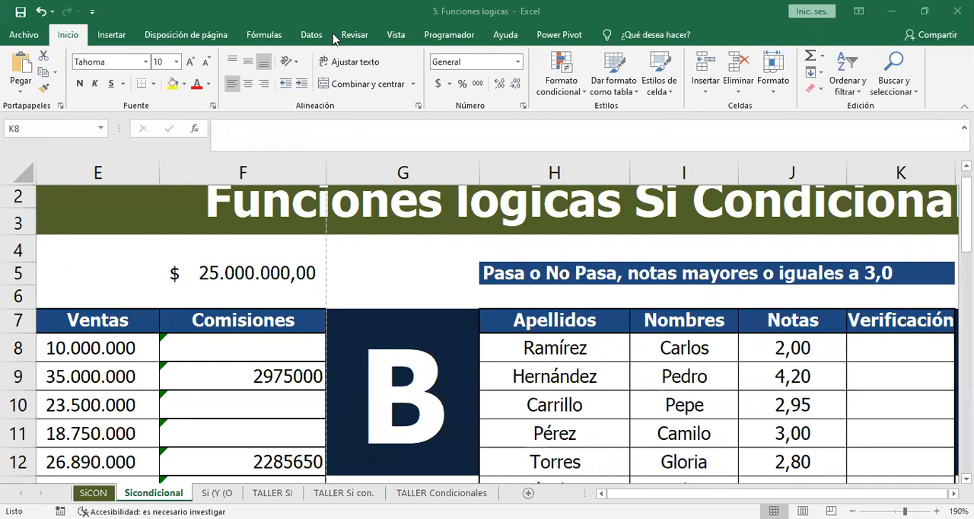
Start an SI formula in K8 with the condition J8>=3 for the first student's grade.
scroll(530, 333, "down", 3)
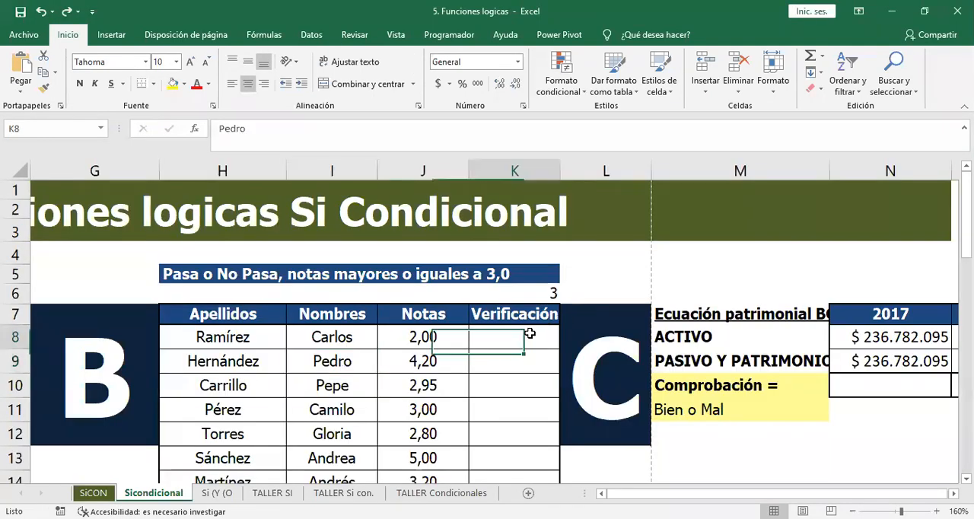
right_click(529, 334)
key("Escape")
type("=")
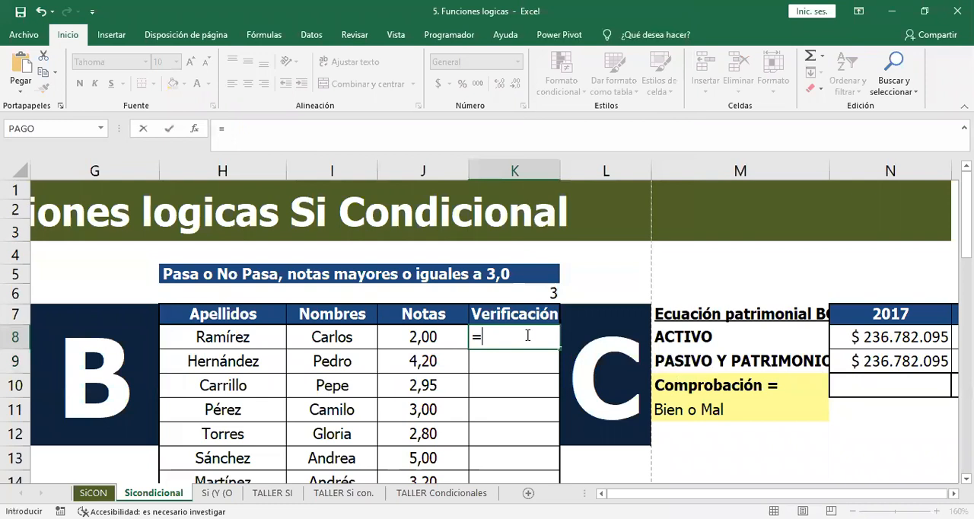
type("si(")
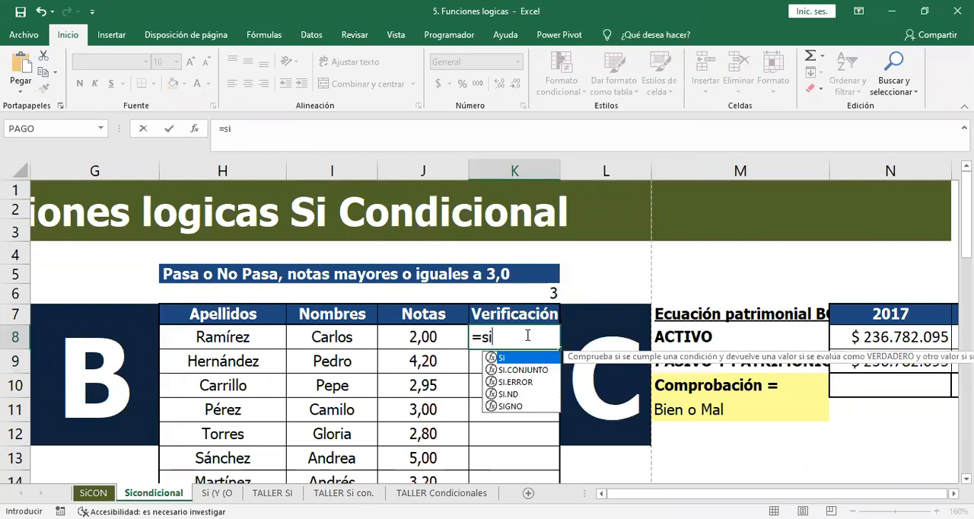
key("Left")
key("Left")
key("Right")
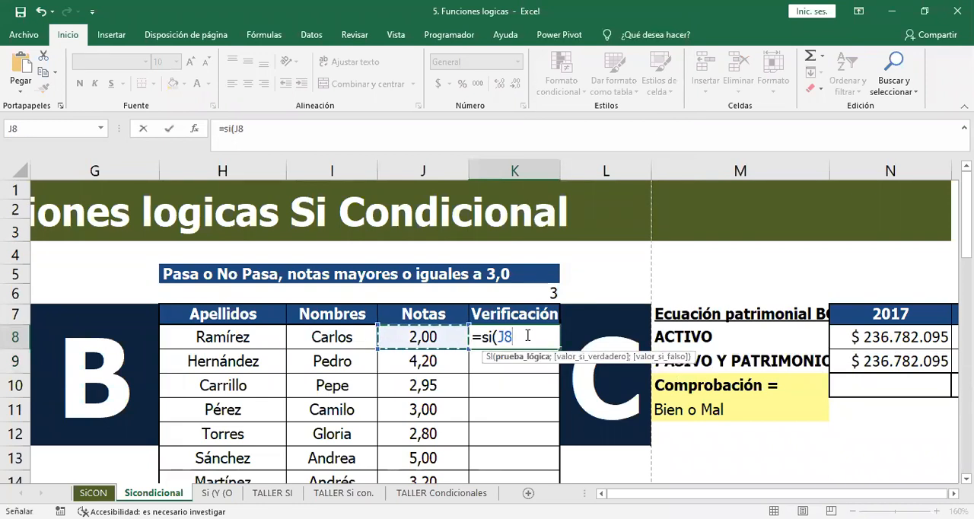
type(">=")
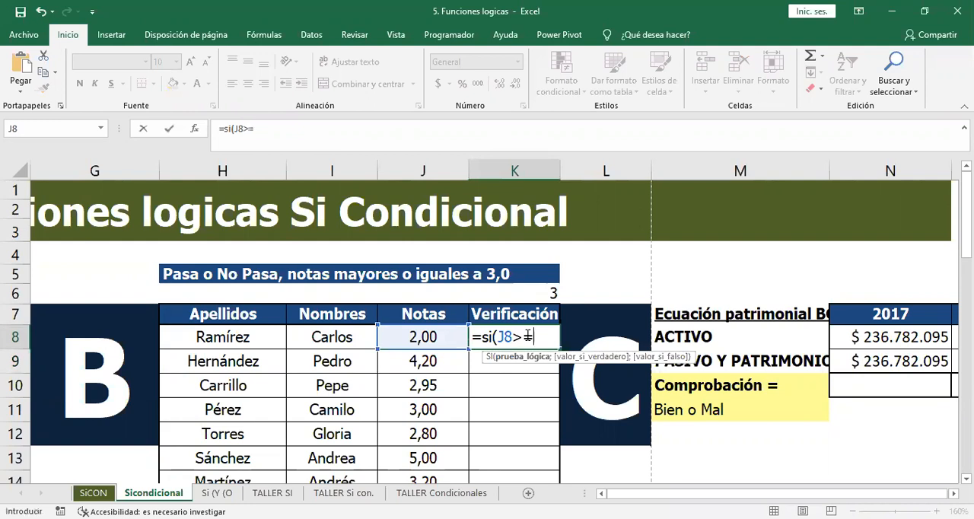
type("3;\"")
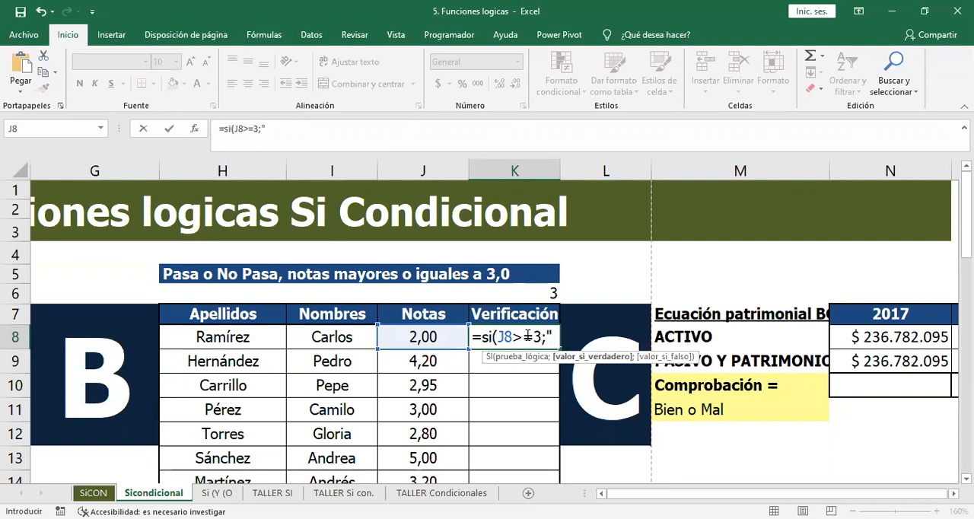
Complete the K8 formula with "Pasa" as the value if true and "No pasa" as the value if false.
type("Pasa\"")
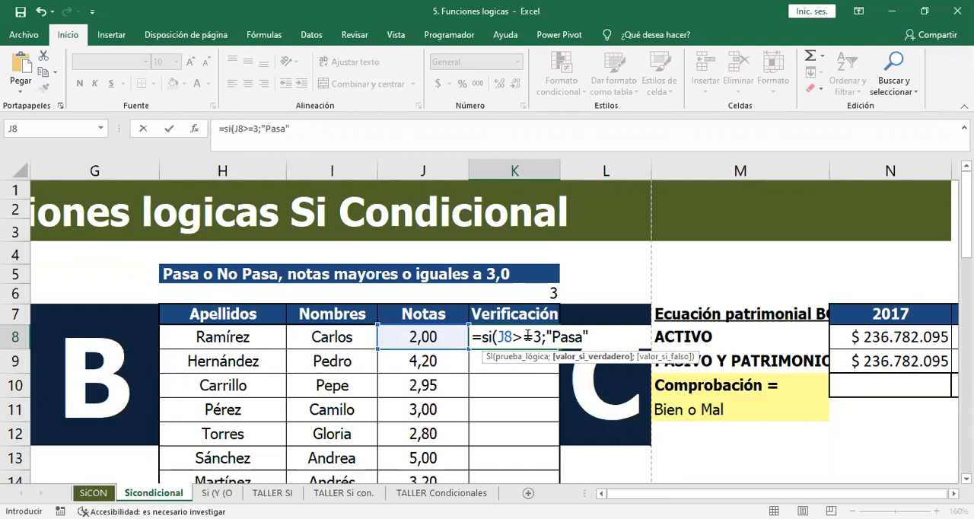
type(";\"No pasa\")")
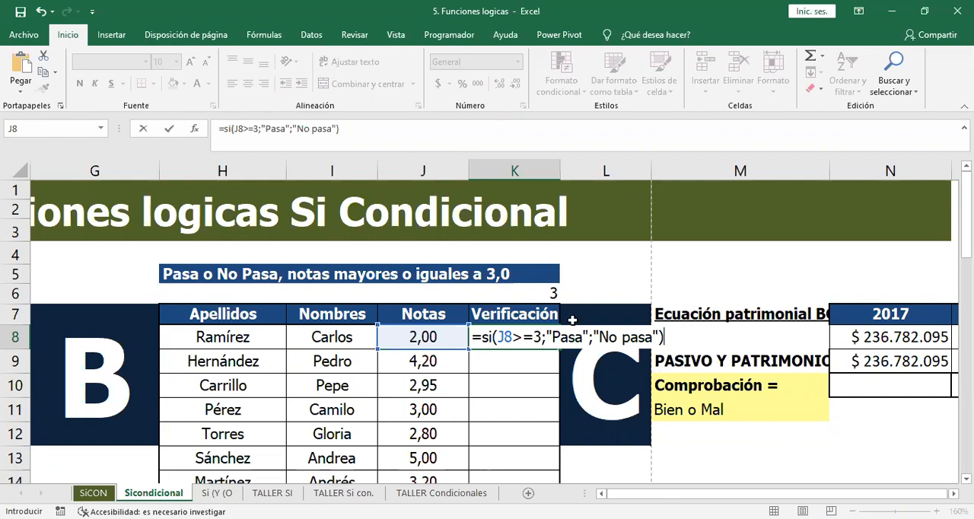
key("alt+Tab")
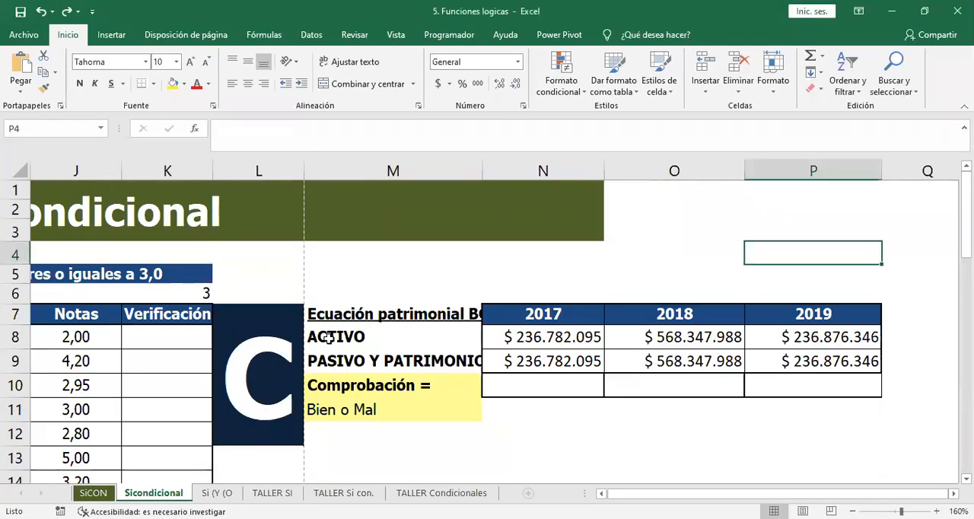
Examine the 2017 ACTIVO and PASIVO Y PATRIMONIO amounts and the Comprobación cell in the Ecuación patrimonial BG table.
left_click(331, 339)
left_click_drag(332, 338, 508, 339)
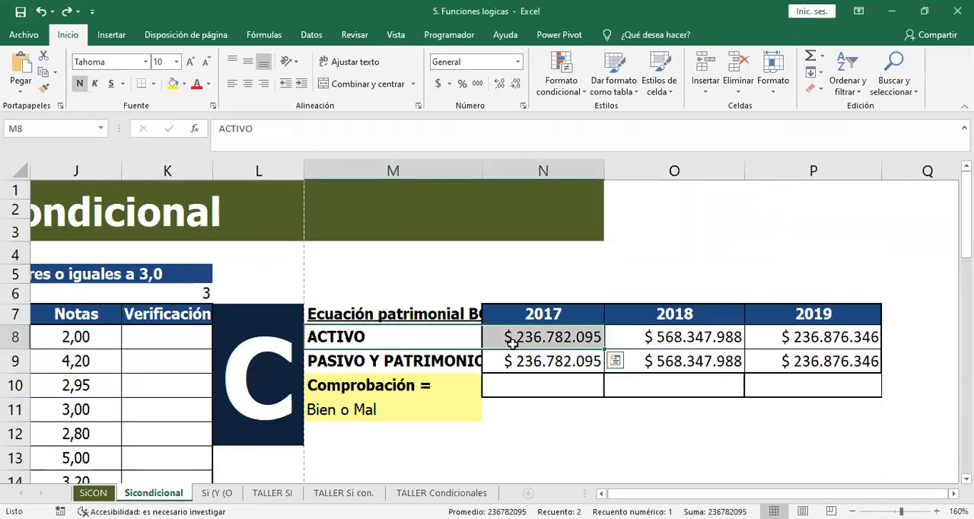
left_click(319, 366)
key("alt+Tab")
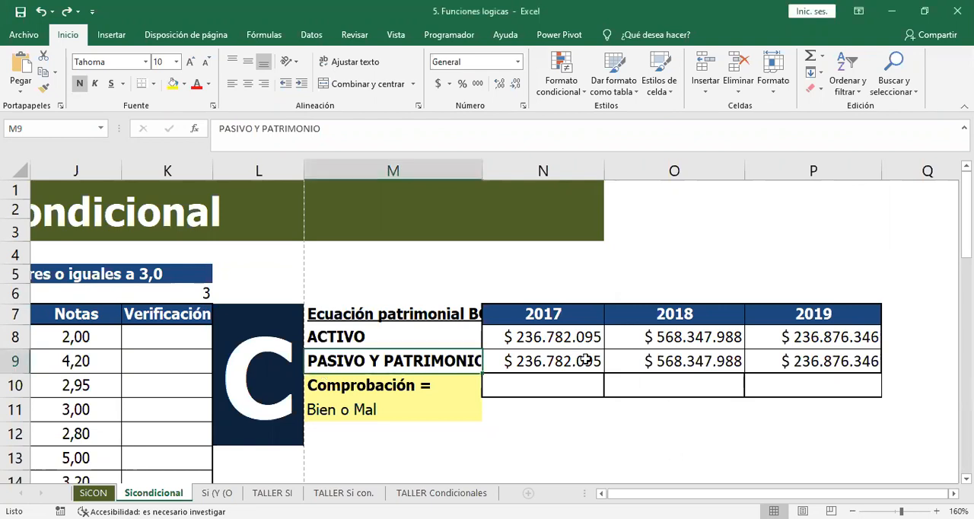
left_click(560, 337)
left_click(578, 364)
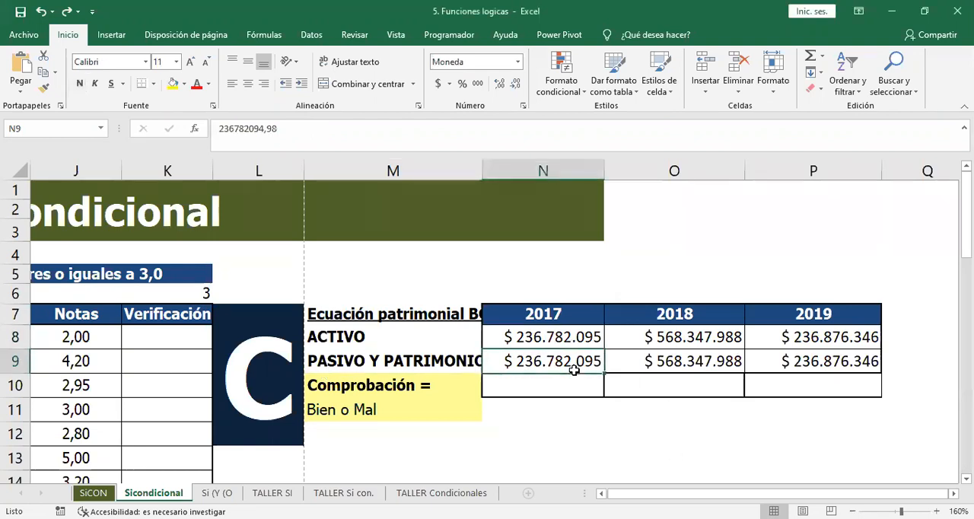
left_click(583, 388)
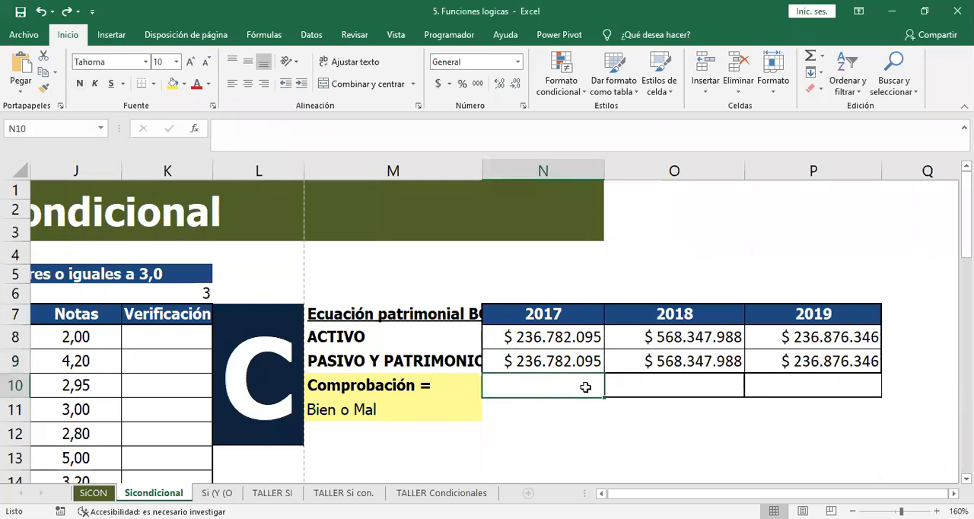
left_click(545, 338)
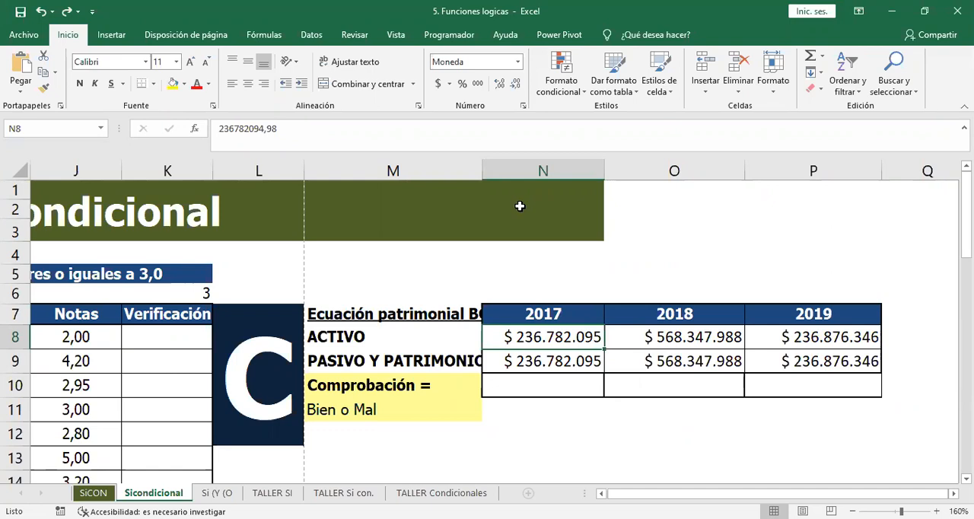
Widen column M to fit its labels and start an SI formula in N10 with the condition N8=N9.
left_click_drag(482, 169, 520, 188)
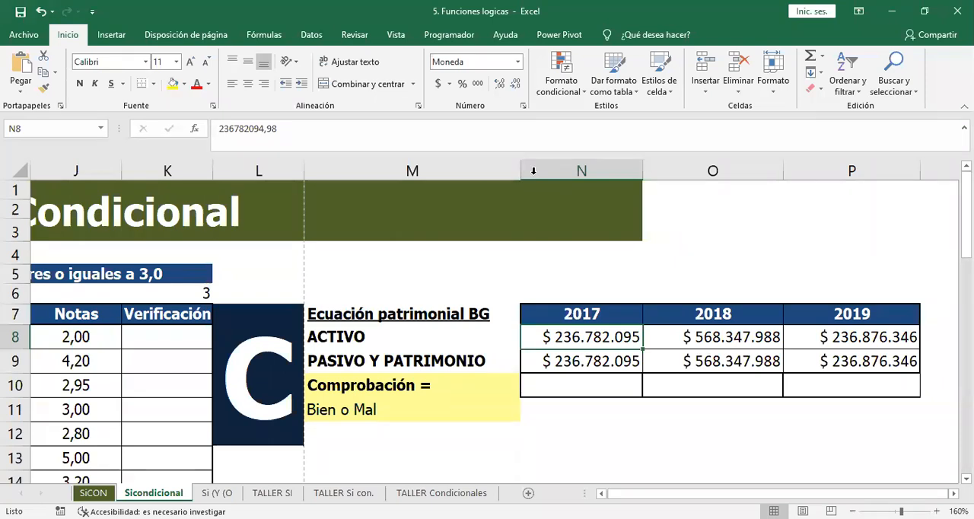
left_click(549, 385)
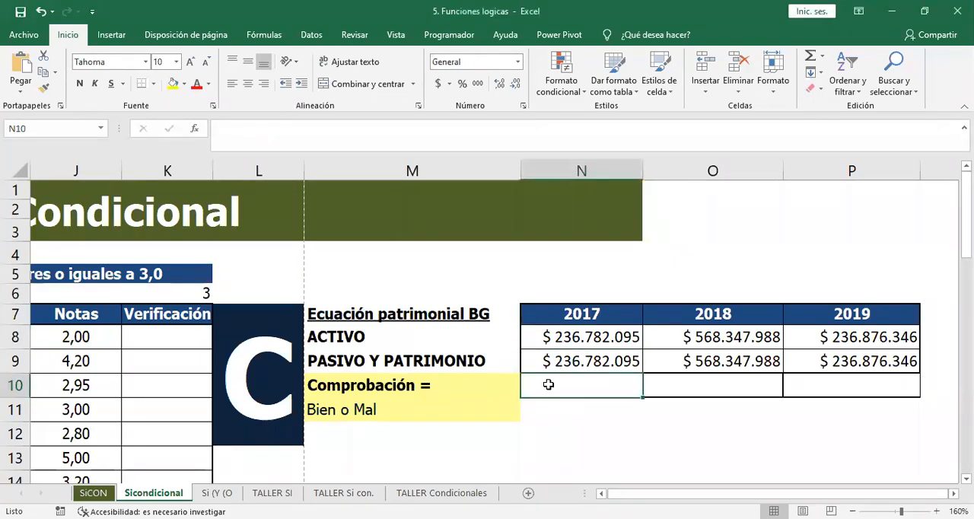
type("=")
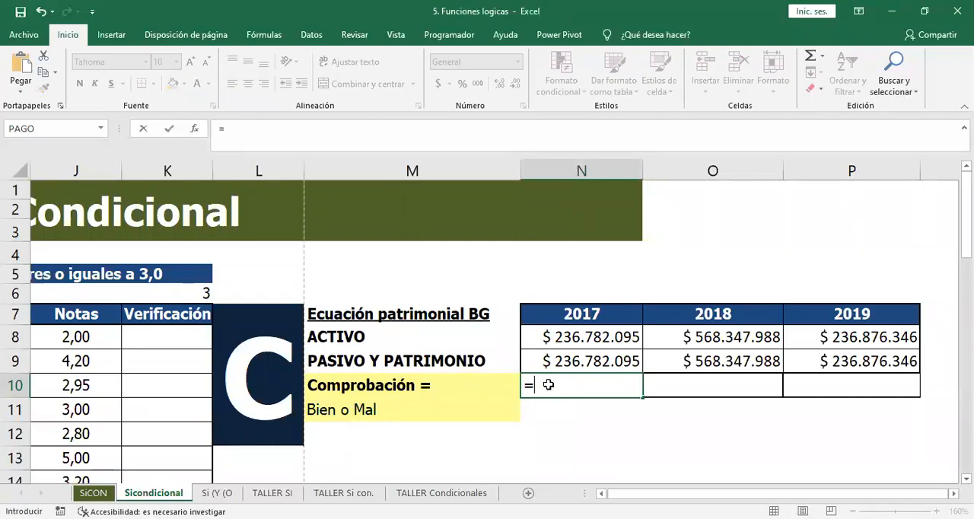
type("si(")
left_click(581, 336)
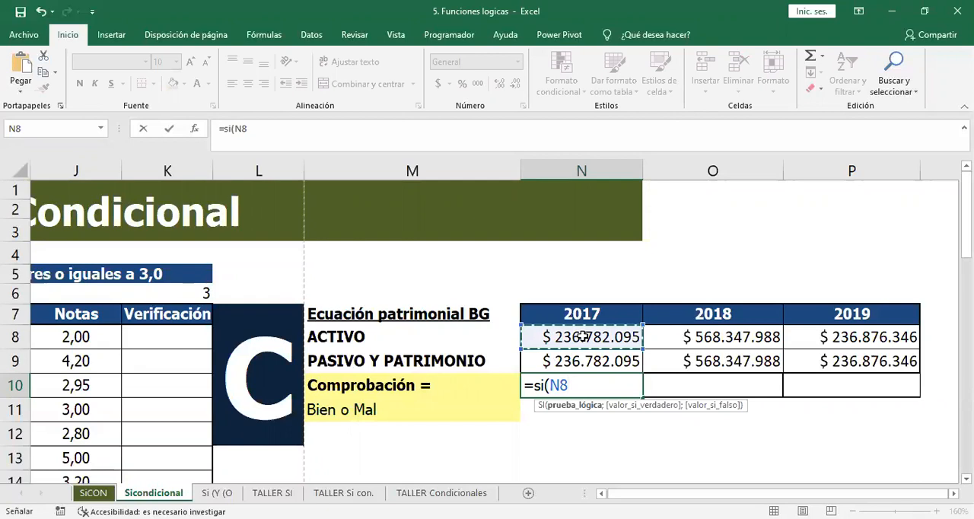
type("=")
left_click(572, 362)
Complete the N10 formula with "Bien" as the value if true and "mal" as the value if false.
type(";\"")
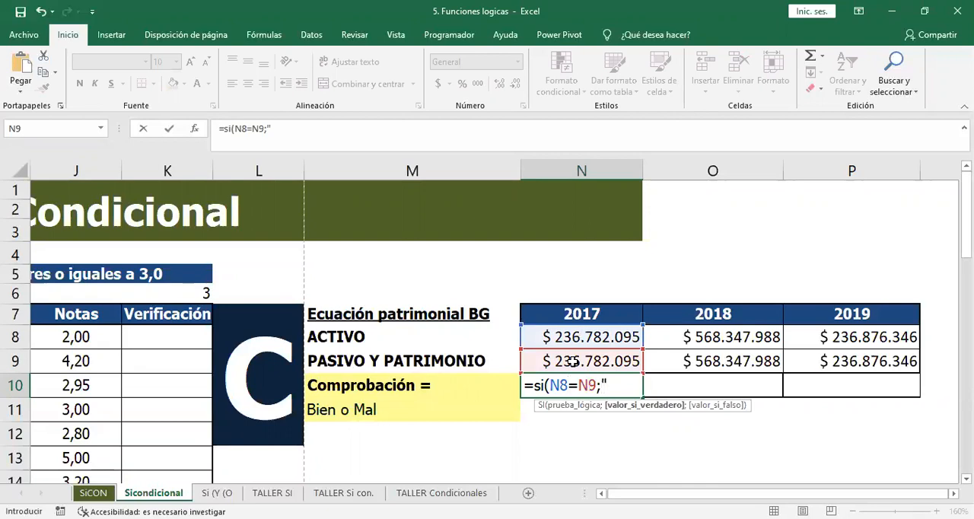
type("Bie")
key("BackSpace")
type("ien")
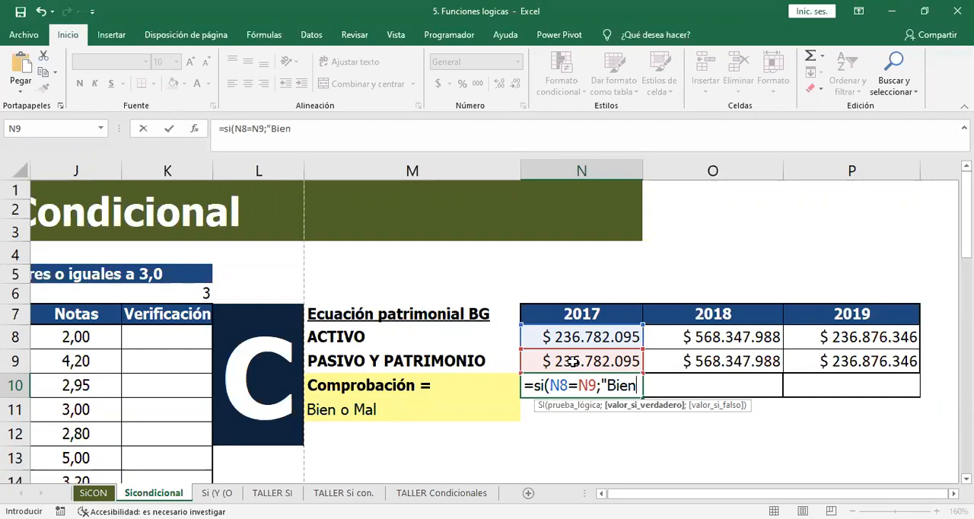
type("\"")
type(";\"")
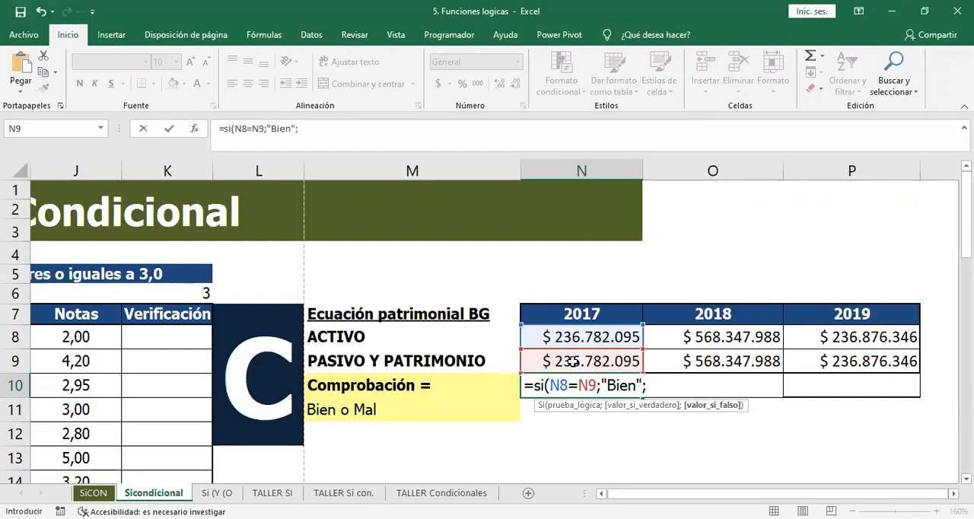
type("mal\")")
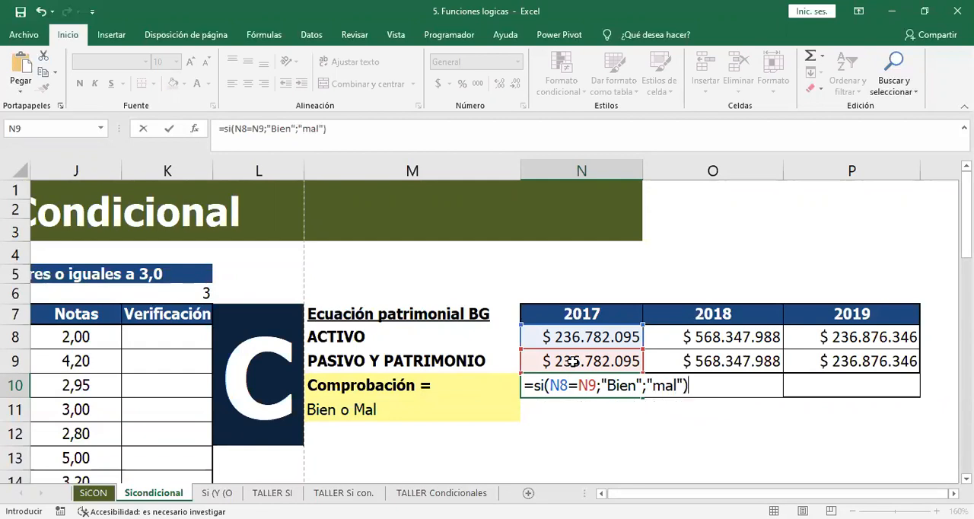
key("Return")
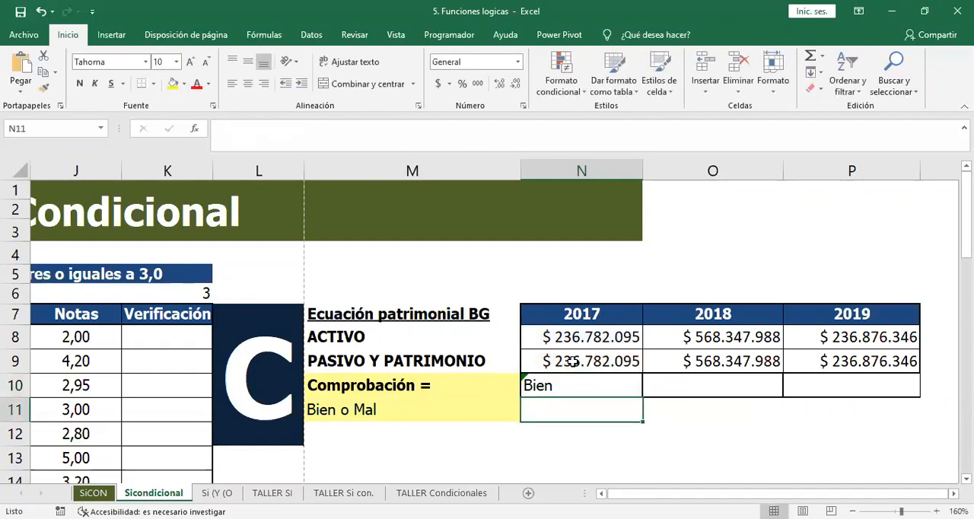
Copy the Comprobación formula from N10 across to O10 and P10, and open the N10 formula for review.
left_click(622, 388)
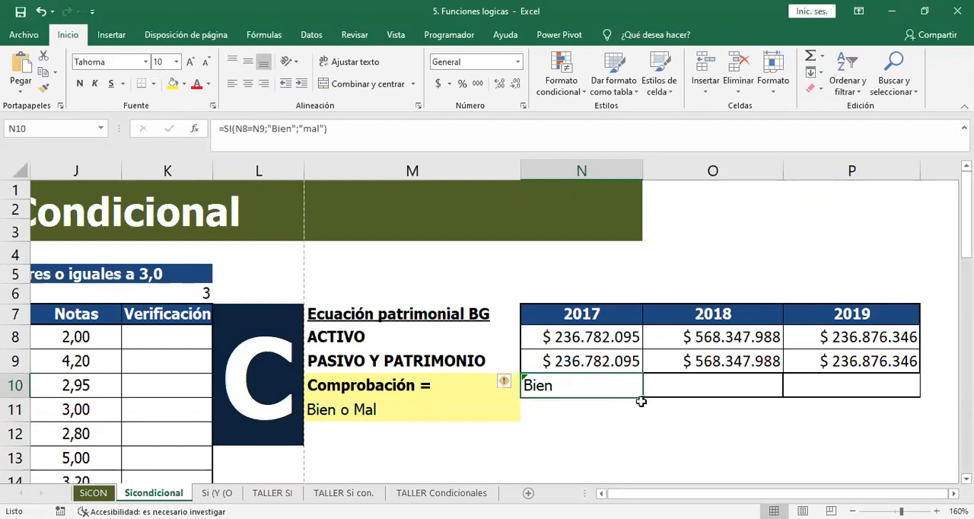
left_click_drag(641, 397, 892, 398)
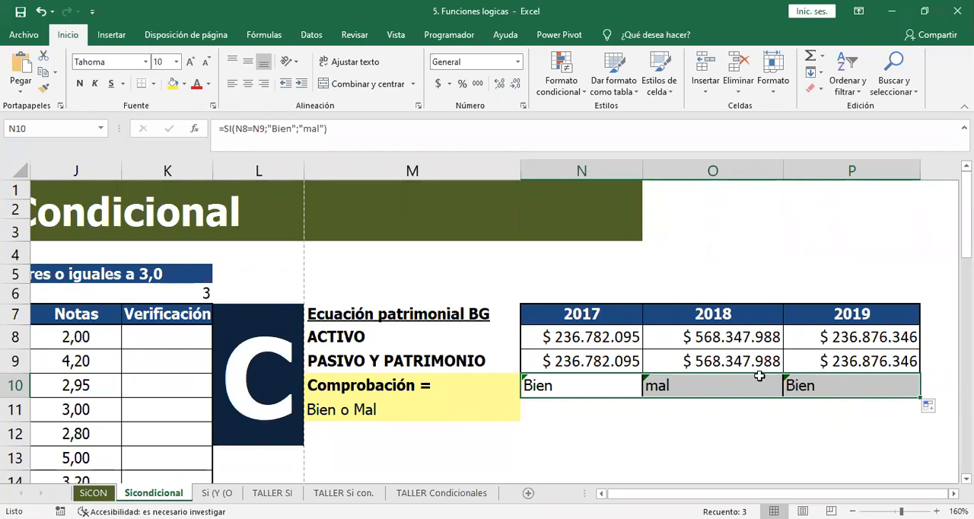
double_click(598, 387)
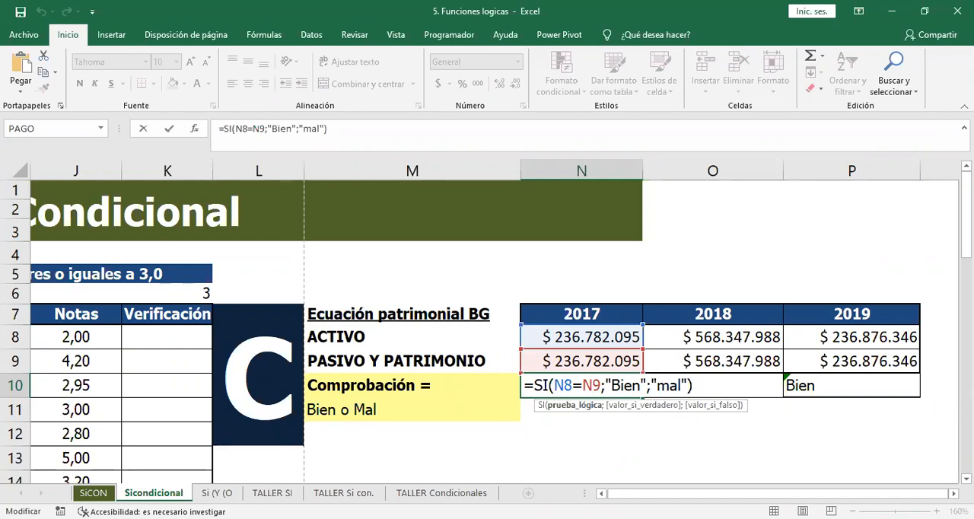
key("alt+Tab")
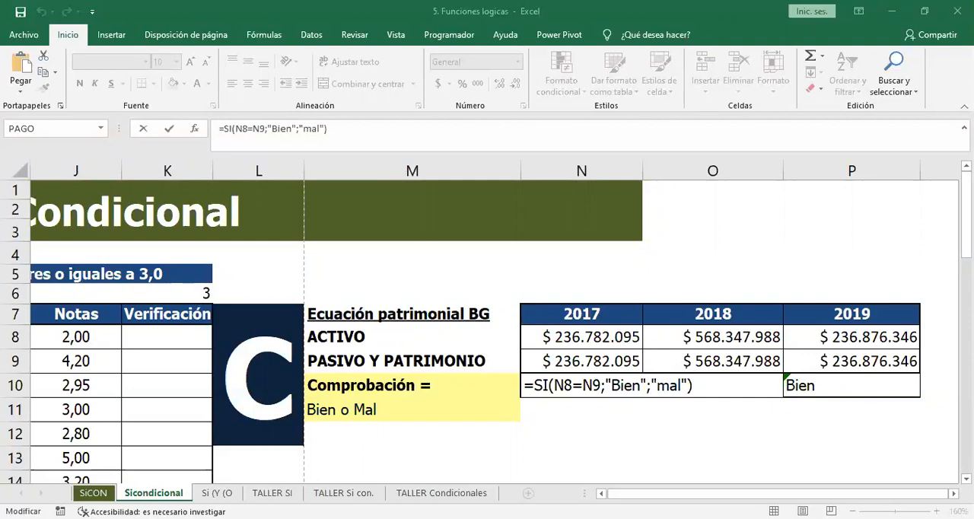
Close the N10 formula and review the 2018 Comprobación formula in O10 with the cells it compares.
left_click(337, 450)
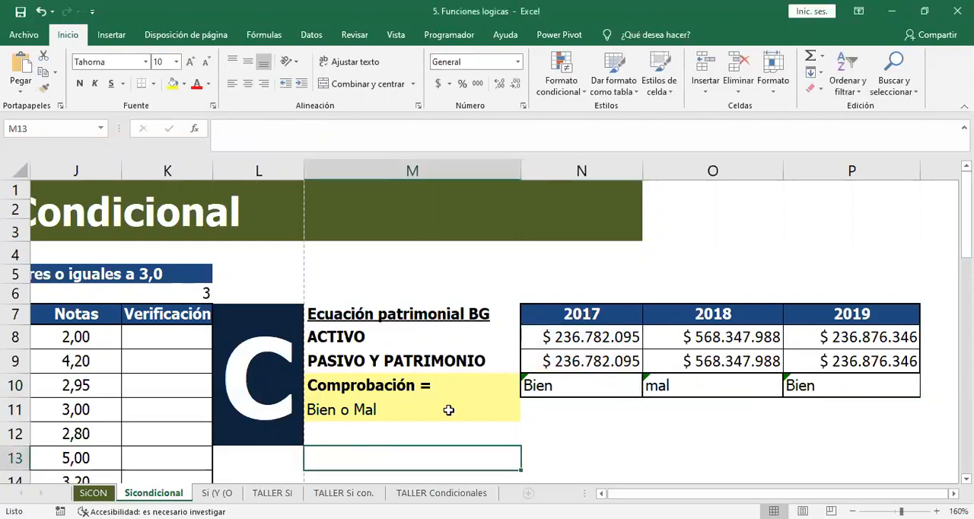
left_click(690, 387)
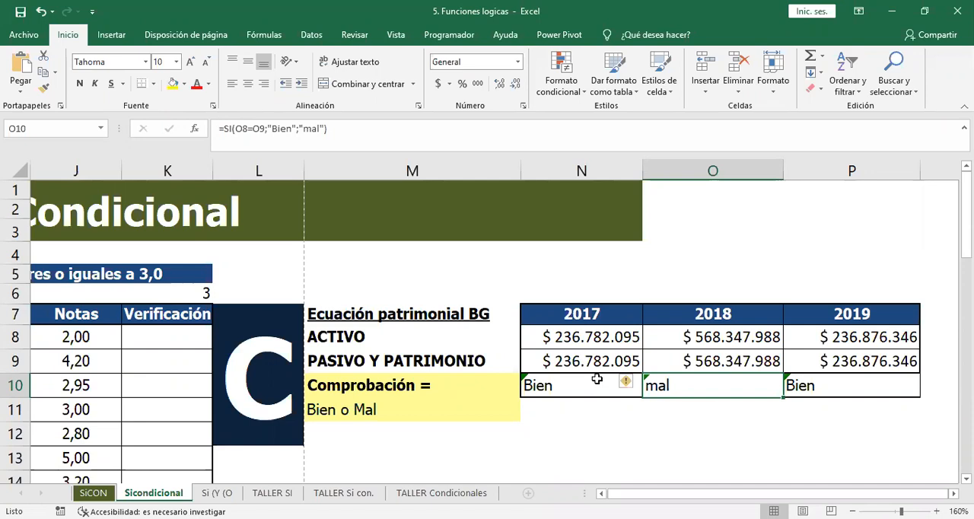
key("alt+Tab")
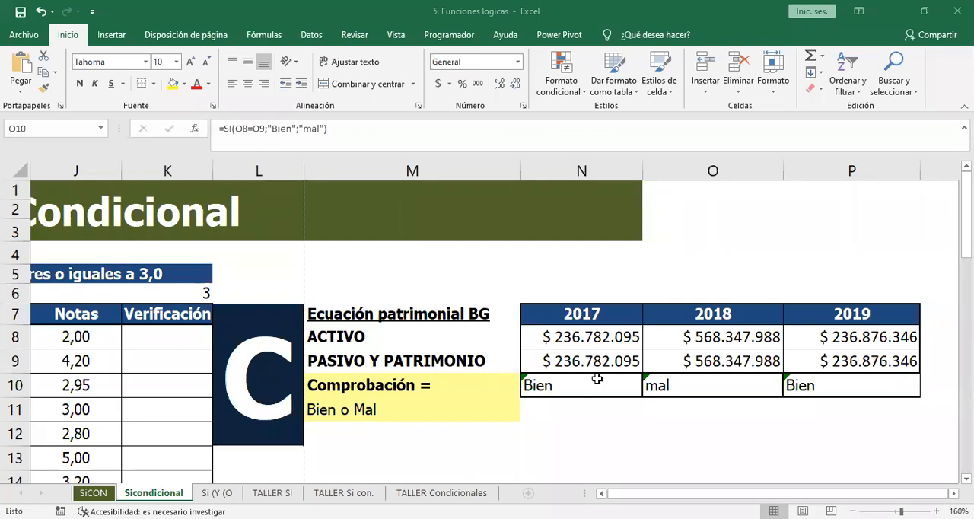
left_click(700, 383)
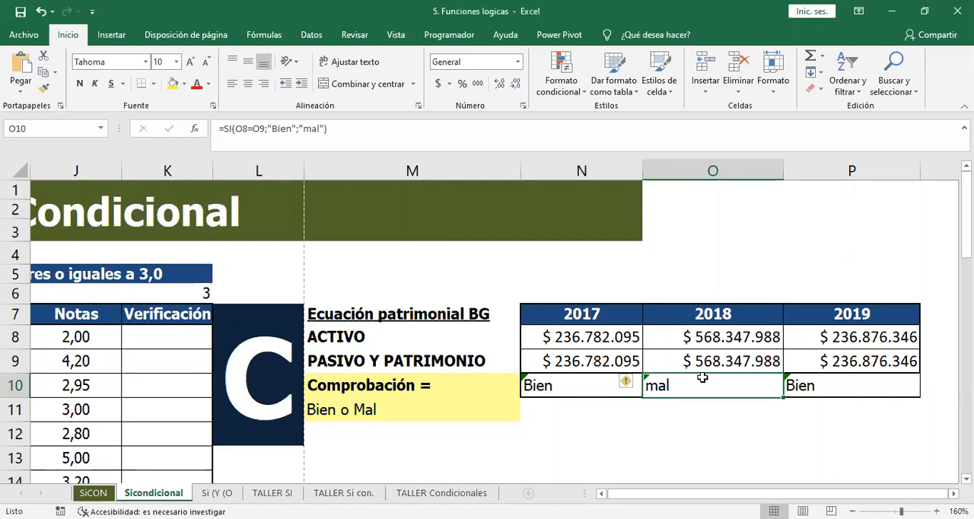
double_click(700, 383)
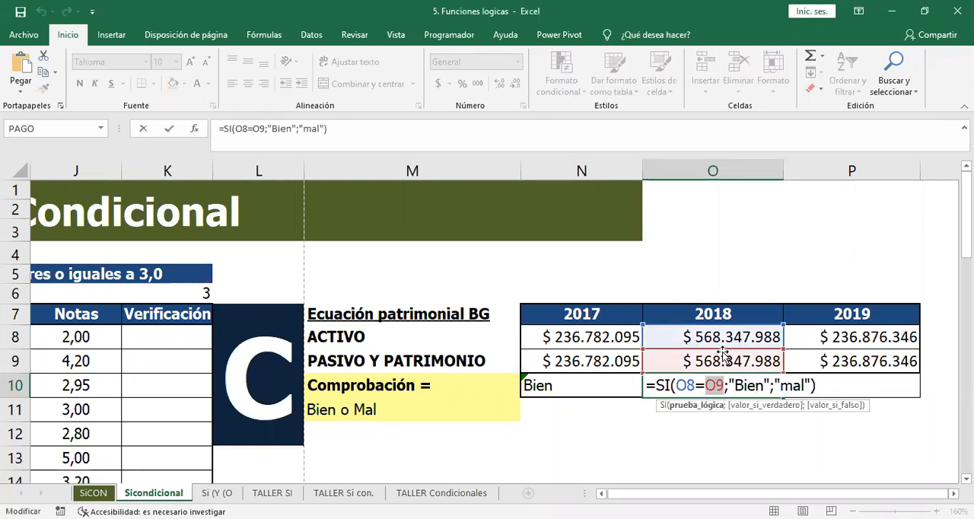
key("Escape")
Compare the exact stored 2018 amounts, including decimals, for ACTIVO in O8 and PASIVO Y PATRIMONIO in O9.
double_click(754, 341)
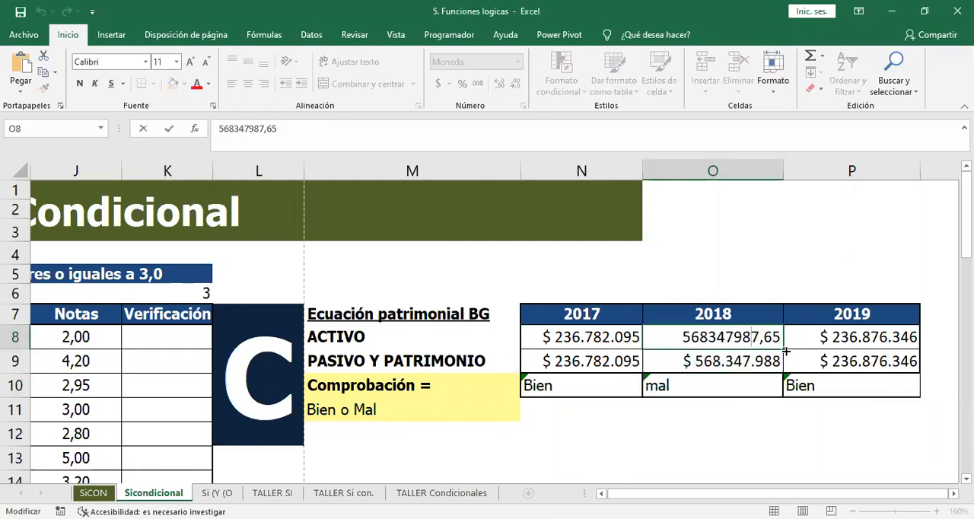
key("Escape")
left_click(727, 363)
double_click(727, 362)
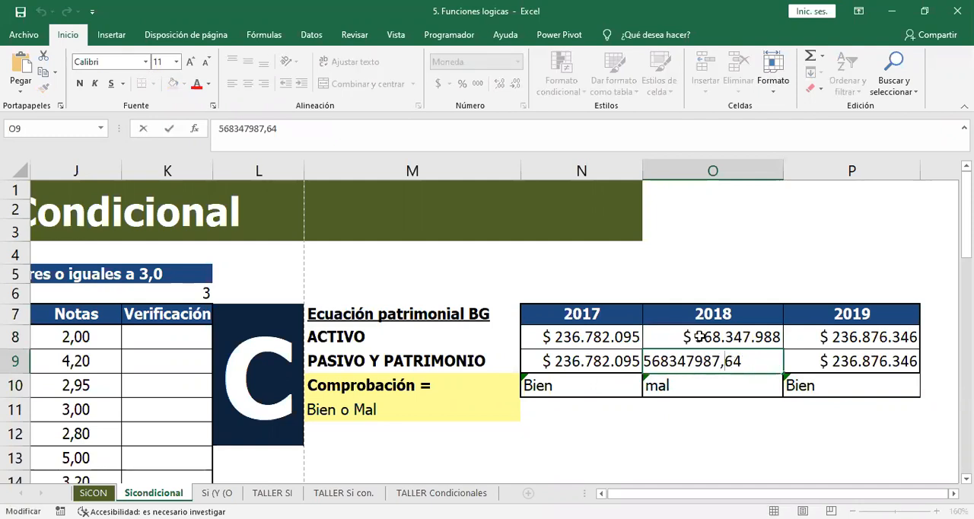
key("Escape")
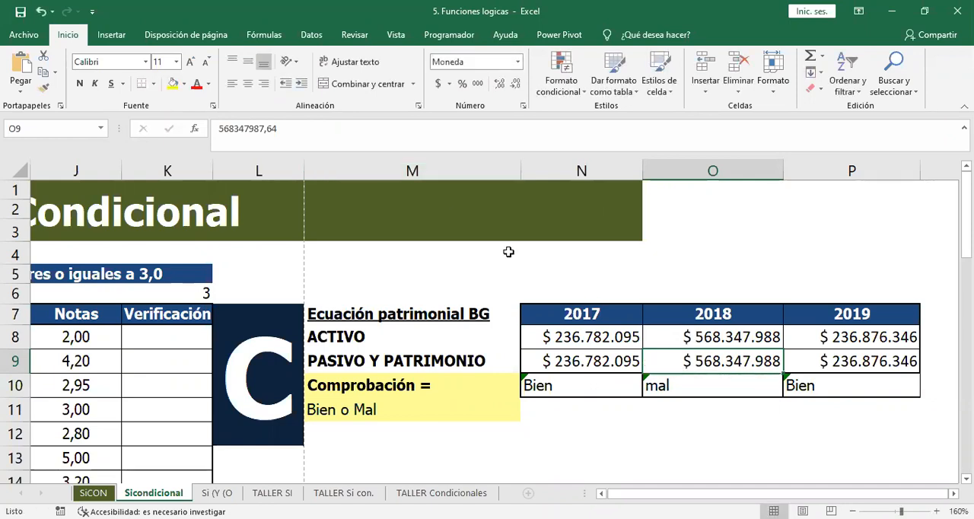
left_click(698, 344)
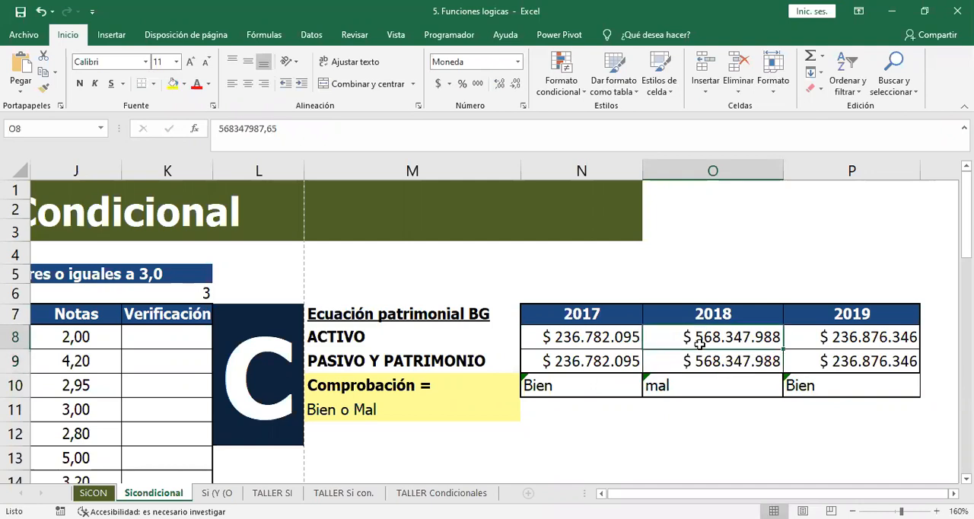
key("ctrl+1")
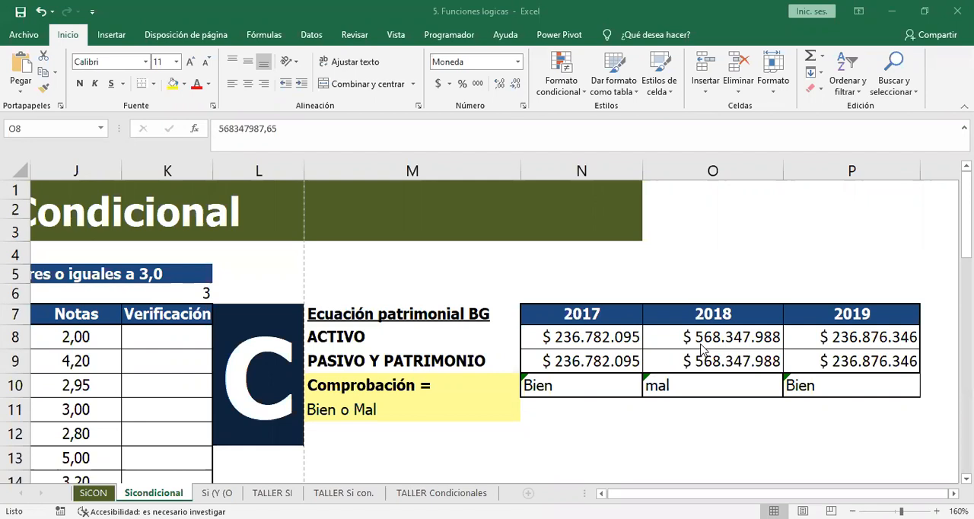
Go to exercise D and widen column C until the rule "Todas las X, son de tipo A" fits.
key("Left")
key("Left")
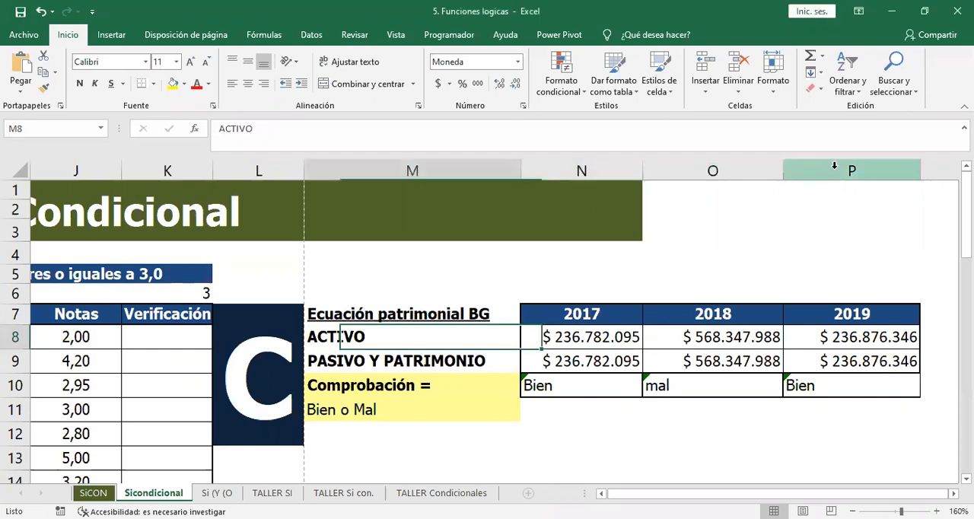
key("Home")
key("Down")
key("Down")
key("Down")
key("Down")
key("Down")
key("Down")
key("Down")
key("Down")
key("Down")
key("Down")
key("Down")
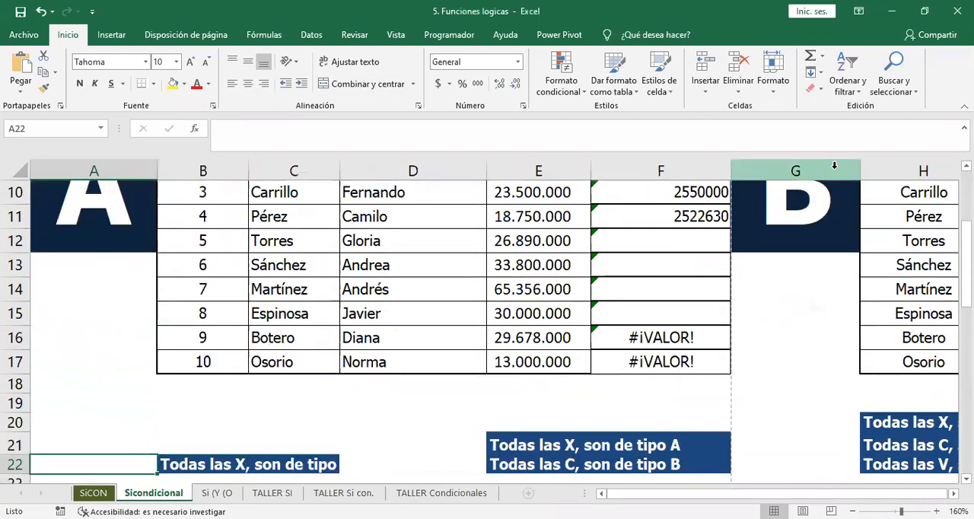
key("Down")
key("Down")
key("Down")
key("Down")
key("Down")
key("Down")
key("Down")
key("Down")
key("Down")
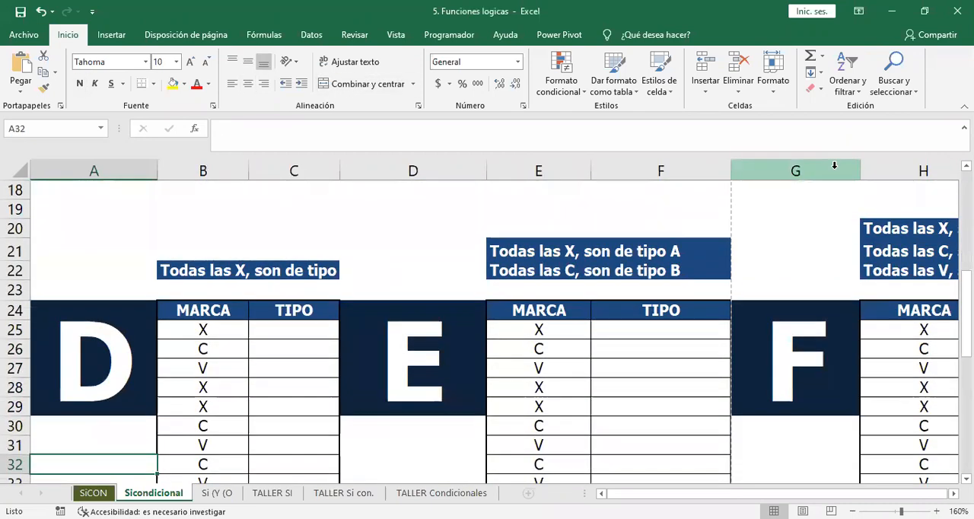
left_click_drag(344, 172, 408, 171)
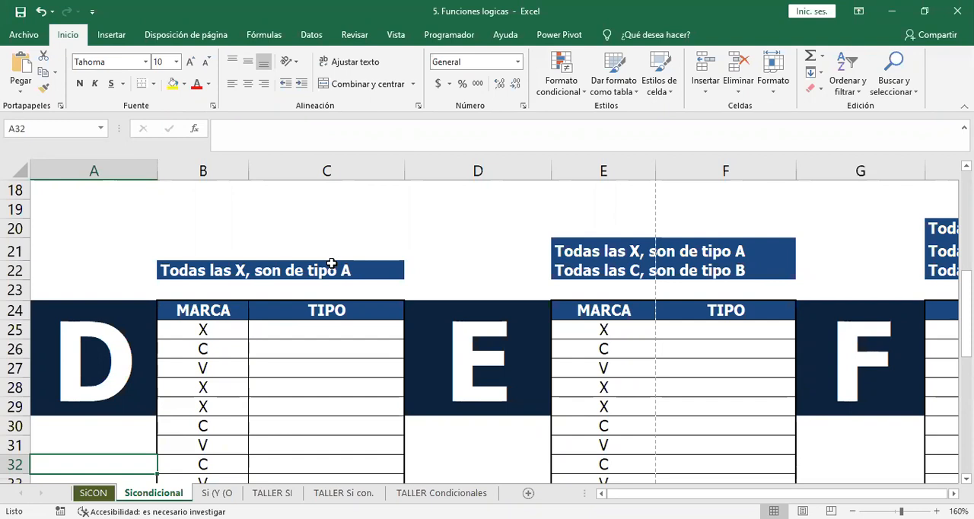
Examine the rule text in B22 and the MARCA and TIPO columns of exercise D.
key("alt+Tab")
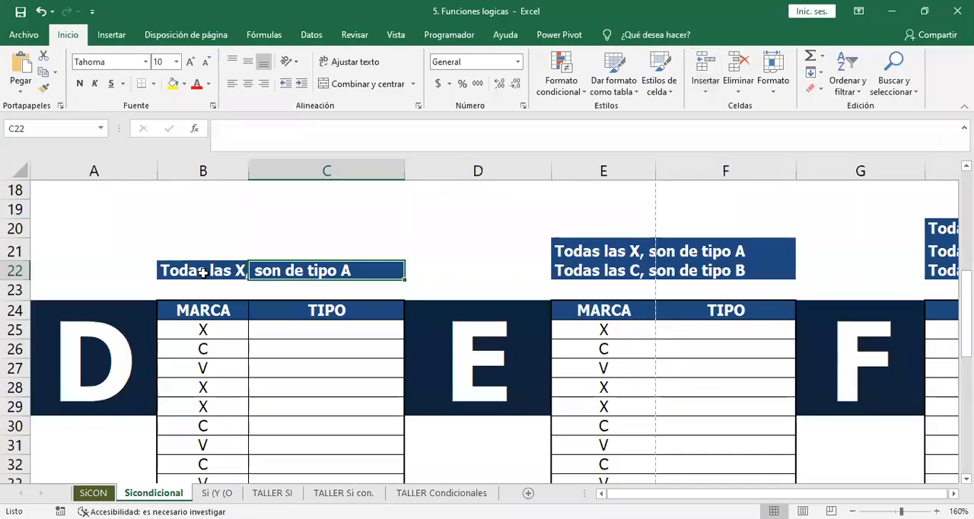
left_click(203, 272)
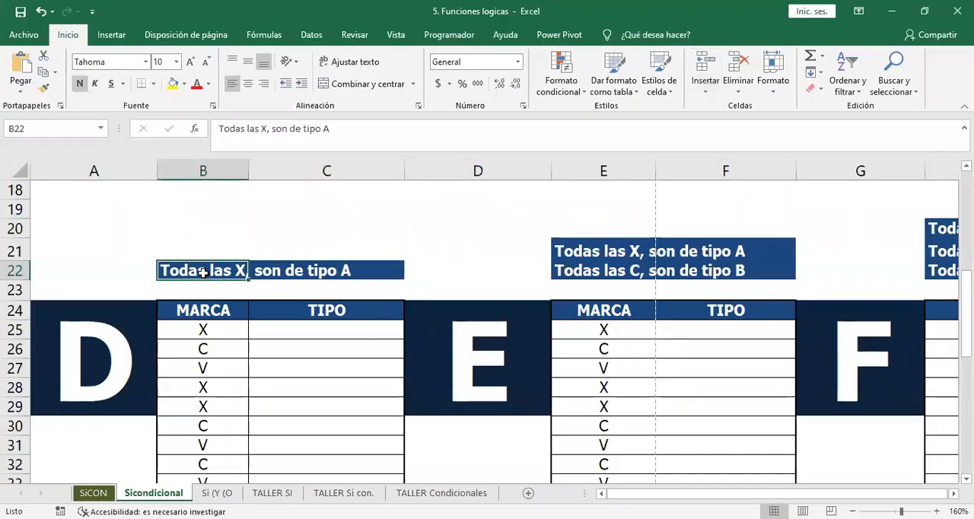
key("shift+Right")
key("shift+Right")
key("shift+Left")
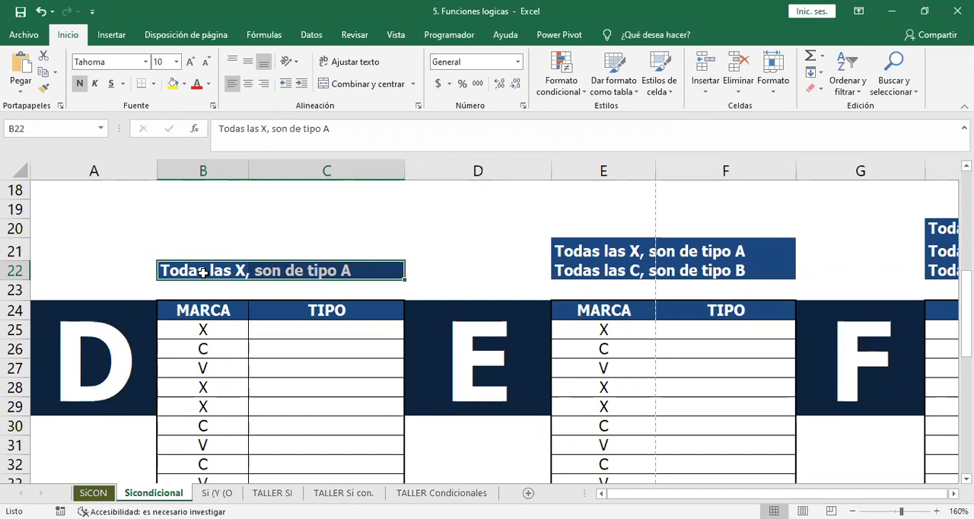
key("shift+Left")
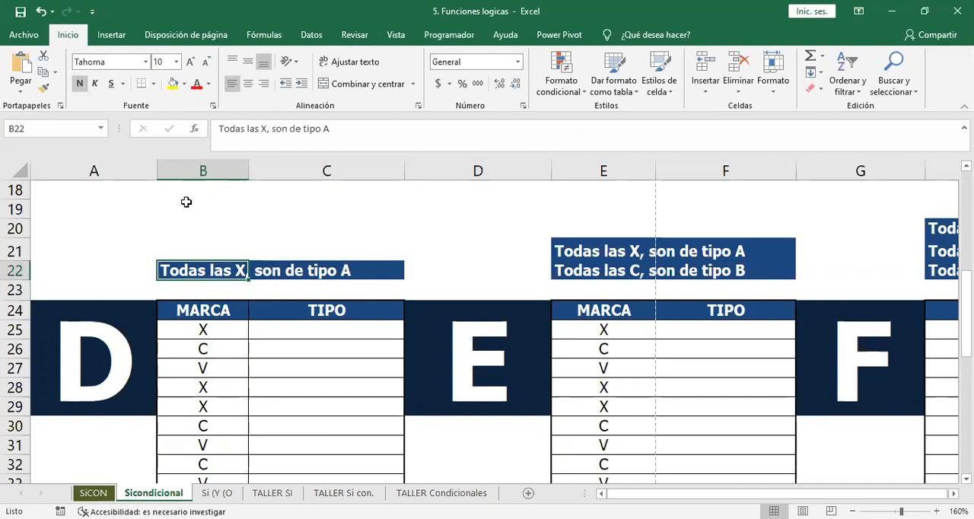
key("Right")
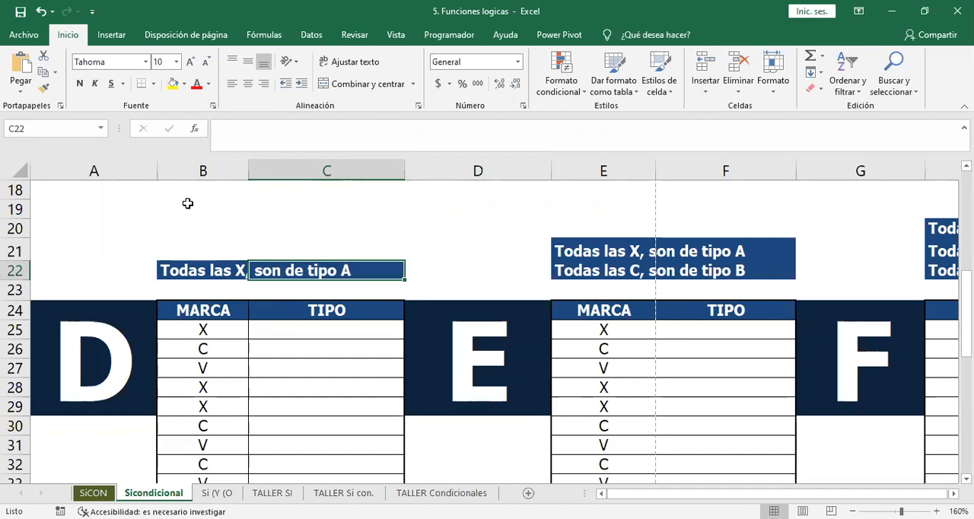
key("Left")
key("Left")
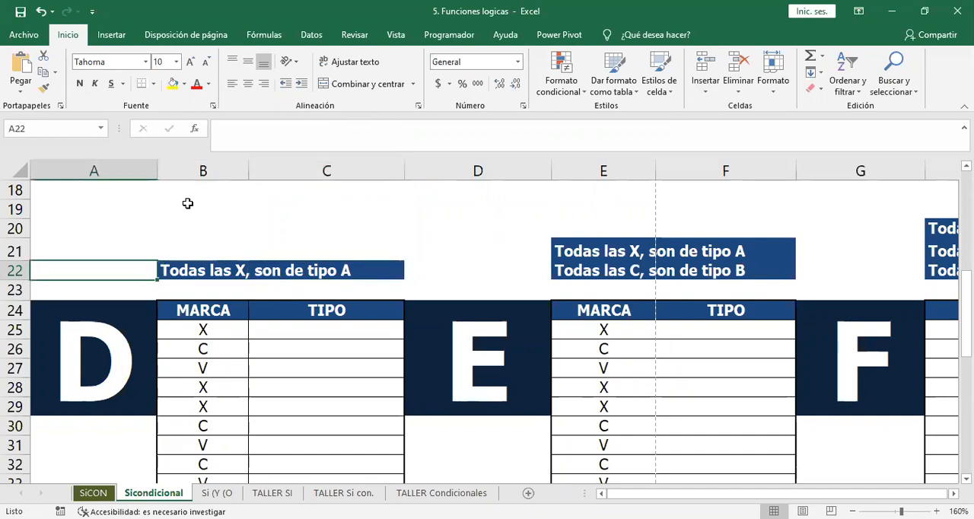
key("Down")
key("Right")
key("Down")
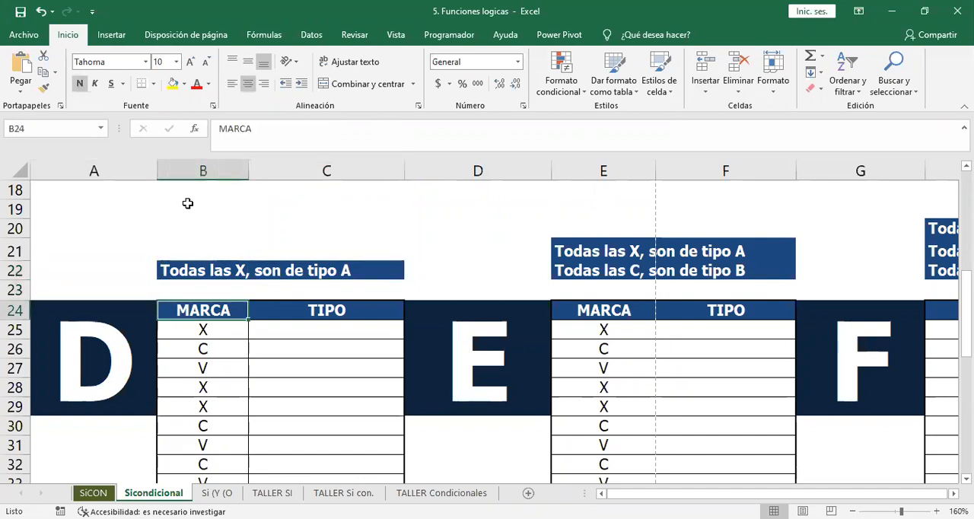
key("Up")
key("Right")
key("Up")
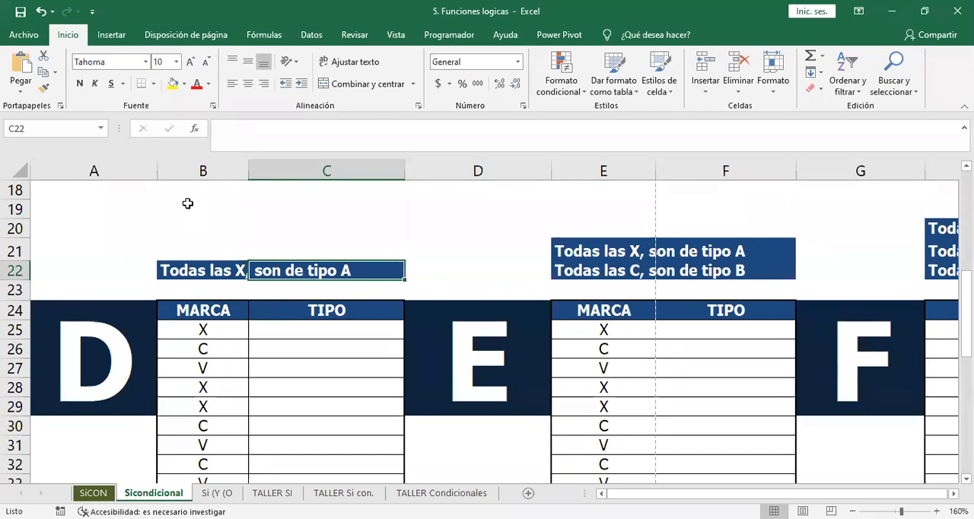
key("Left")
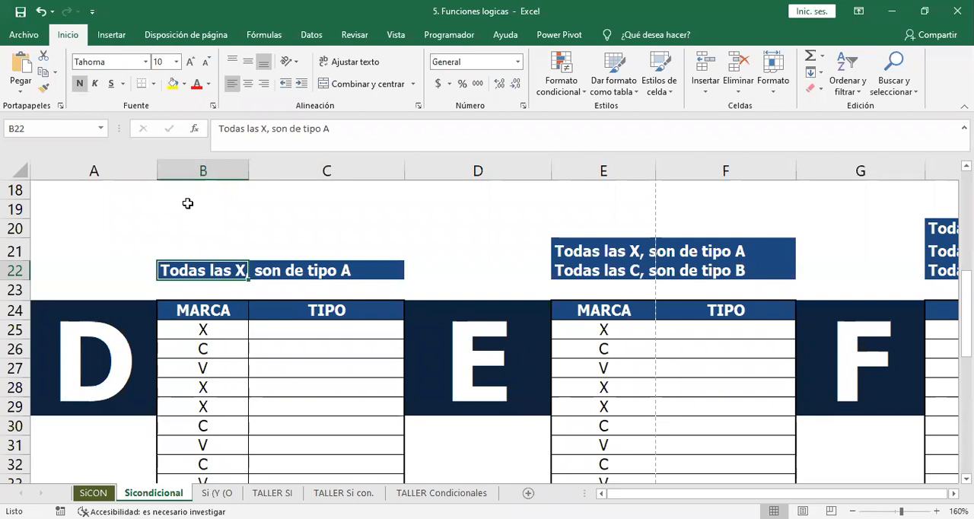
key("F2")
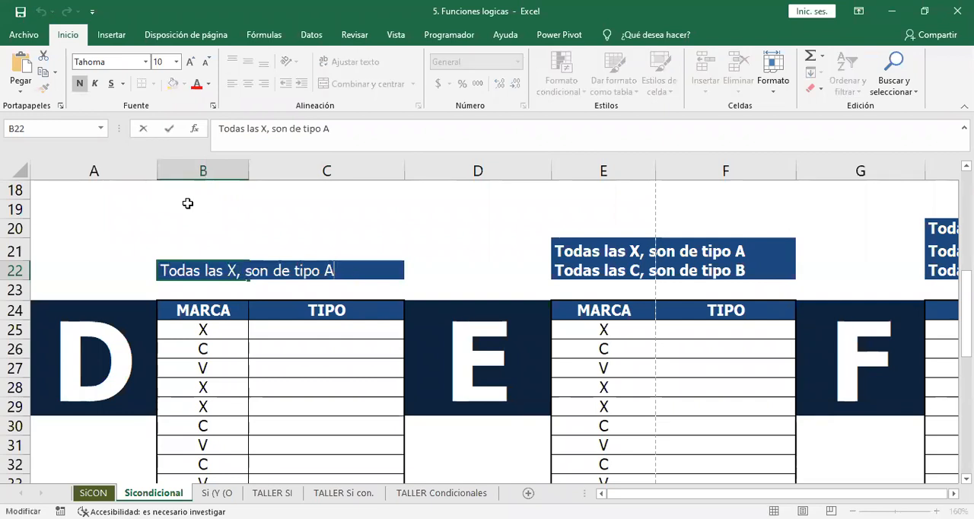
key("Escape")
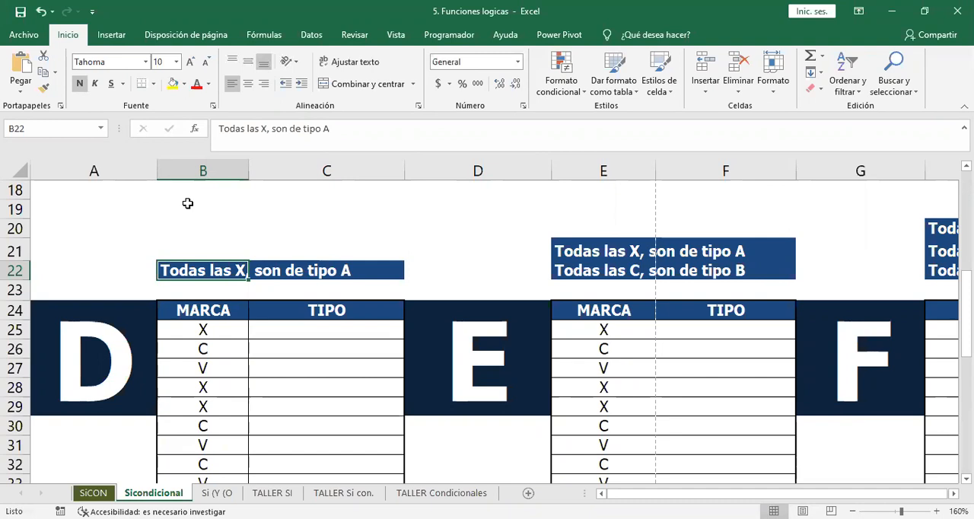
Enter A in cell C23, between the exercise D rule and the TIPO heading, as a reference value.
key("Down")
key("Up")
key("Up")
key("Down")
key("Down")
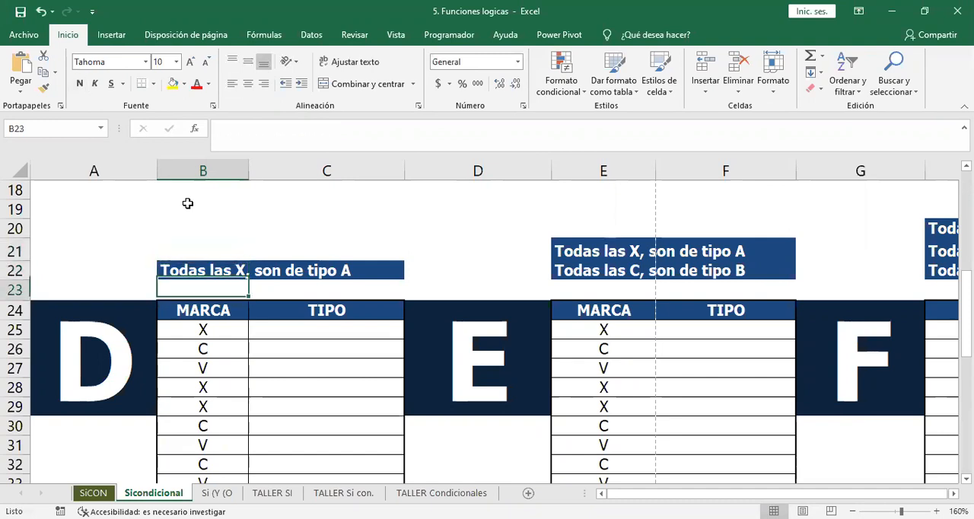
key("Right")
key("Right")
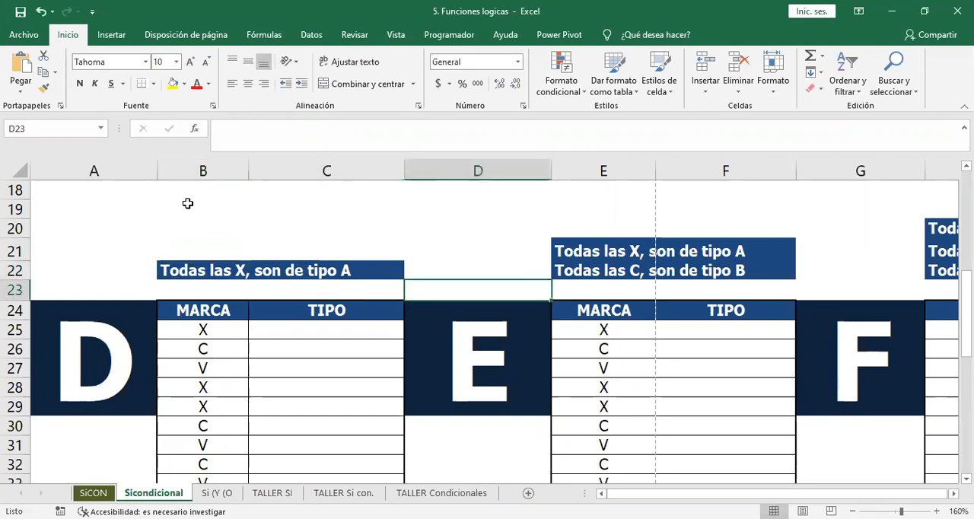
key("Left")
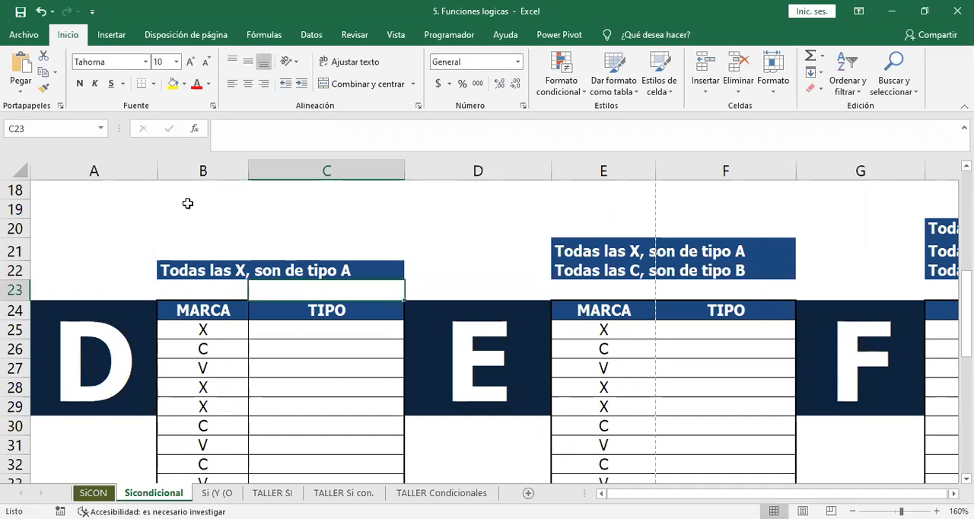
type("A")
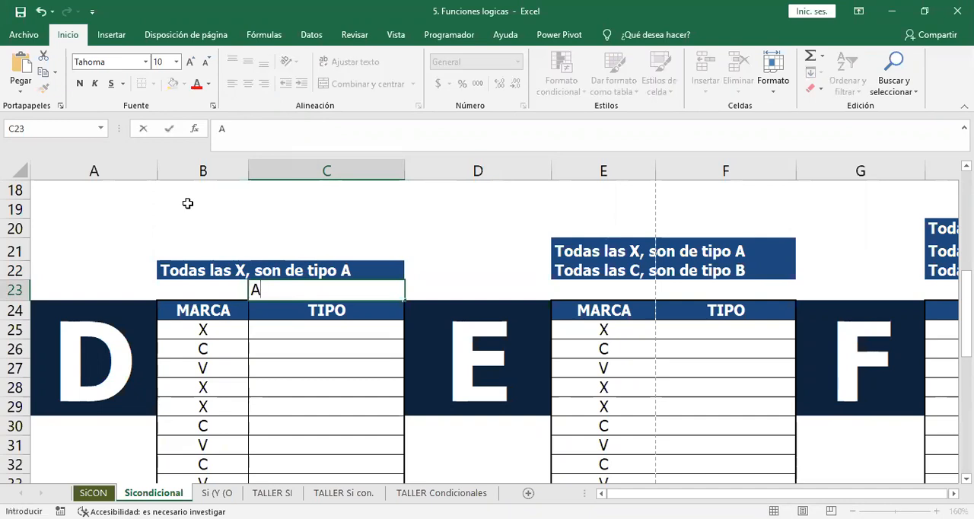
key("Return")
key("Down")
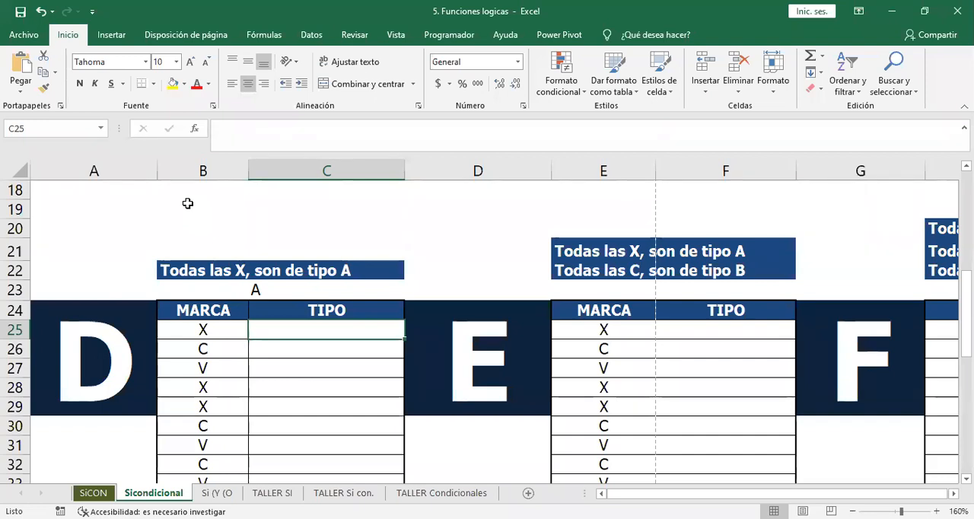
type("=si")
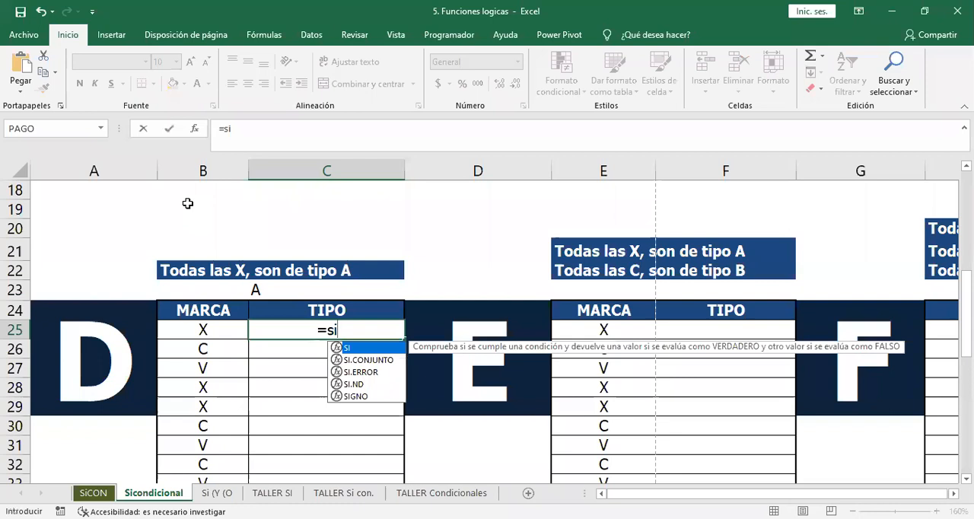
type("(")
left_click(191, 333)
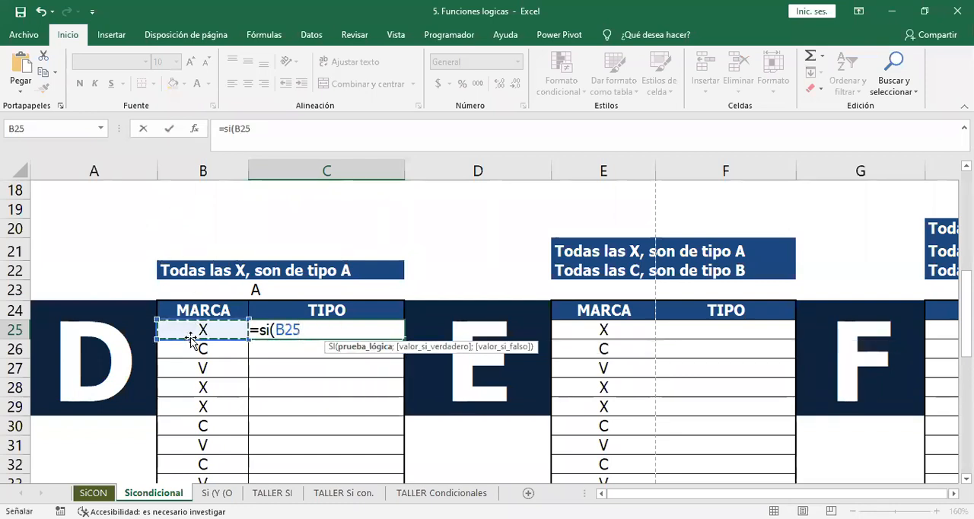
type("=")
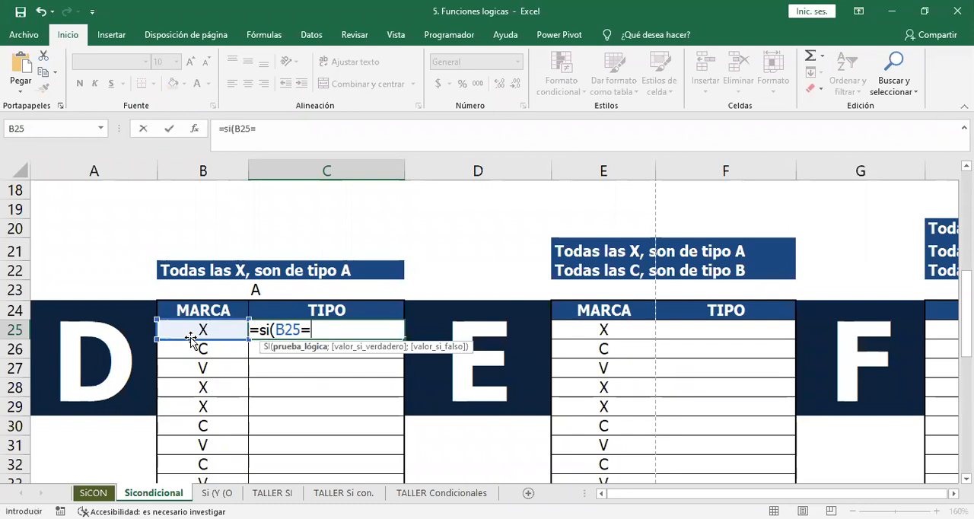
left_click(259, 286)
key("F4")
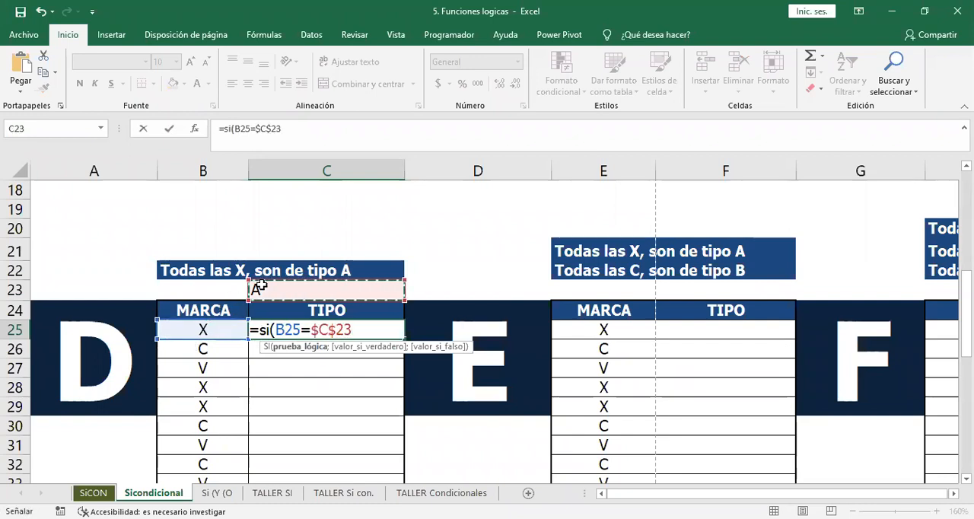
type(";")
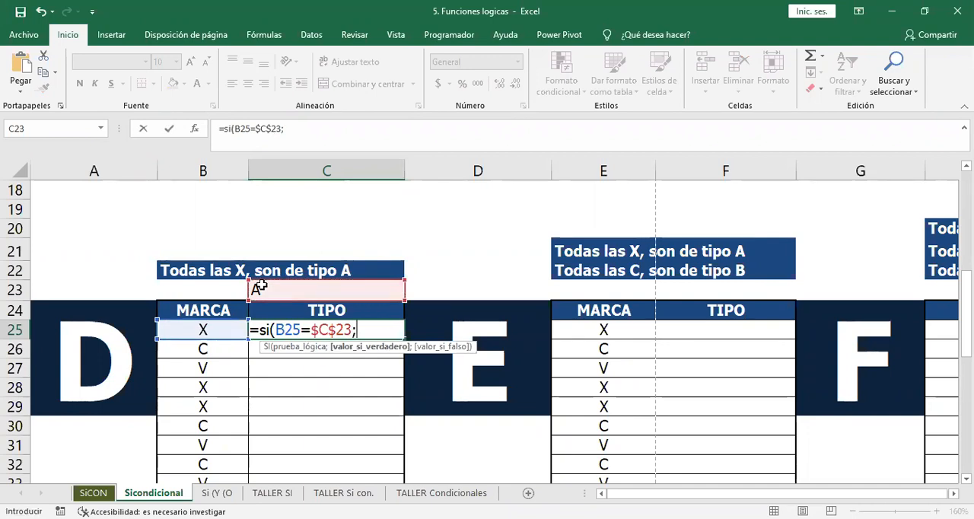
key("Escape")
Replace the reference value in C23, above the exercise D TIPO heading, with x.
left_click(261, 286)
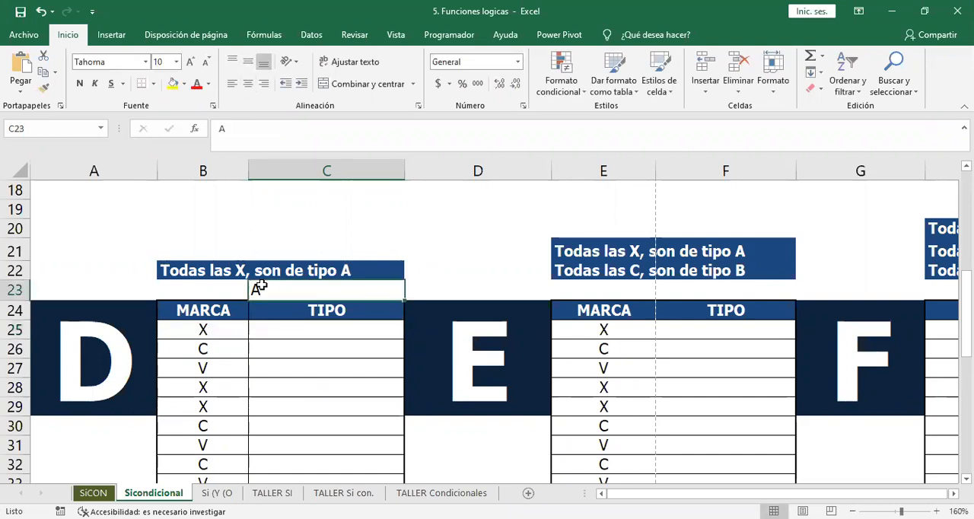
type("x")
key("Return")
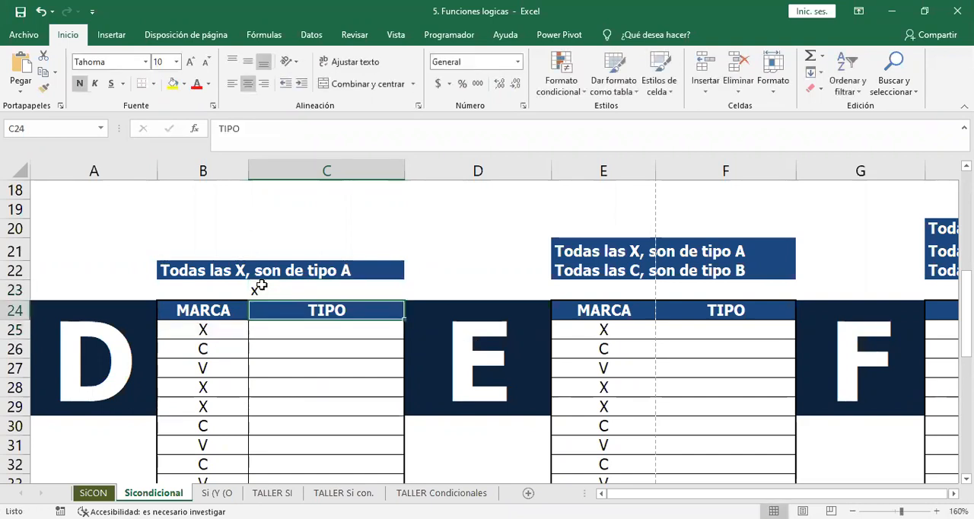
Start an SI formula in C25 that tests whether B25 equals the absolute reference $C$23.
key("Return")
type("=")
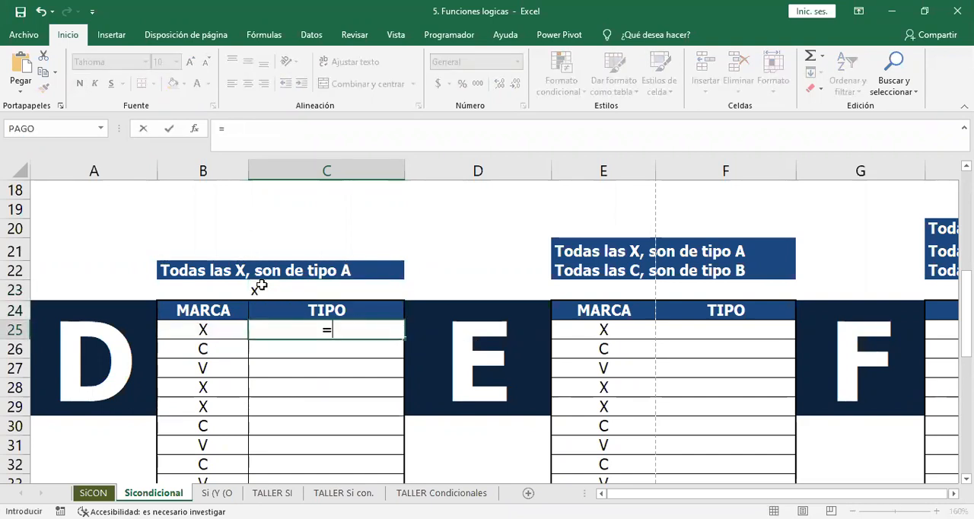
type("si(")
left_click(207, 332)
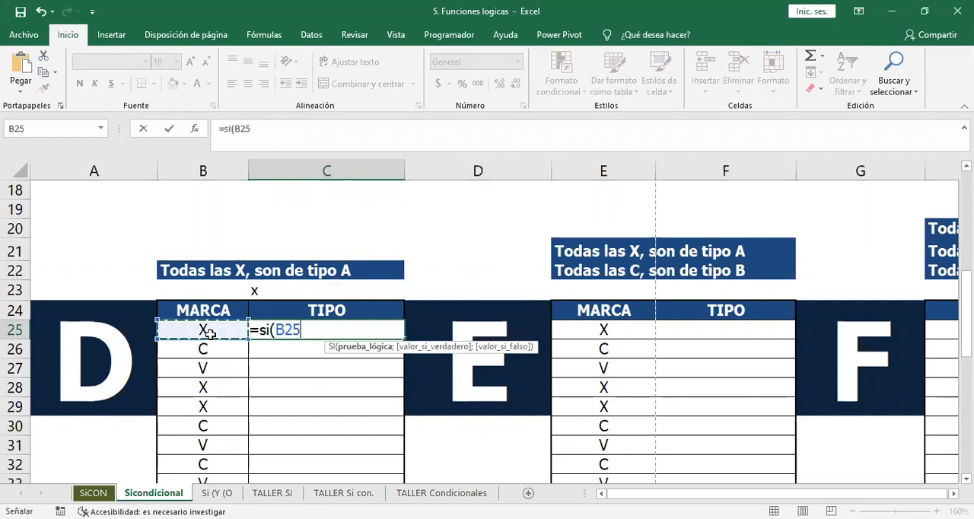
type("=")
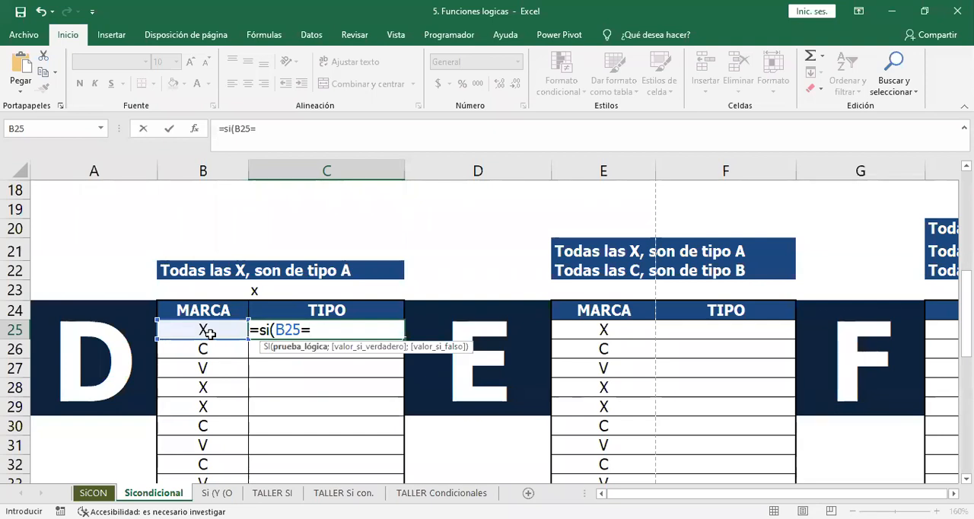
left_click(264, 287)
key("F4")
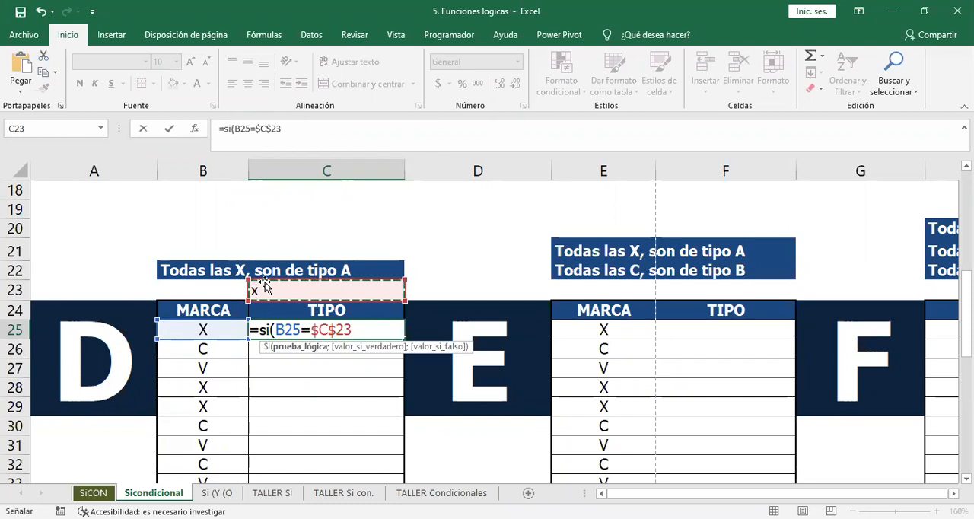
Complete the C25 formula with "tipo A" if true and " " if false, and copy it down the exercise D TIPO column.
type(";\"tipo A\"")
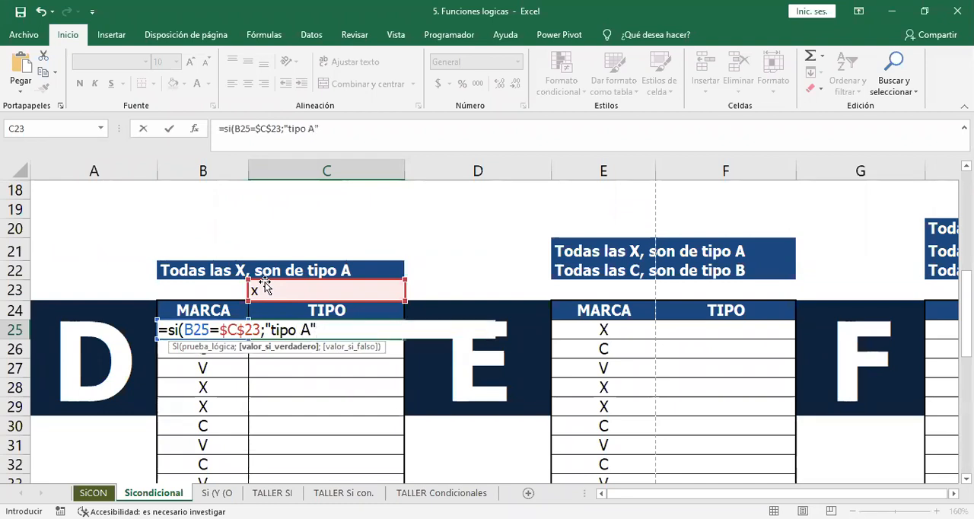
type(";")
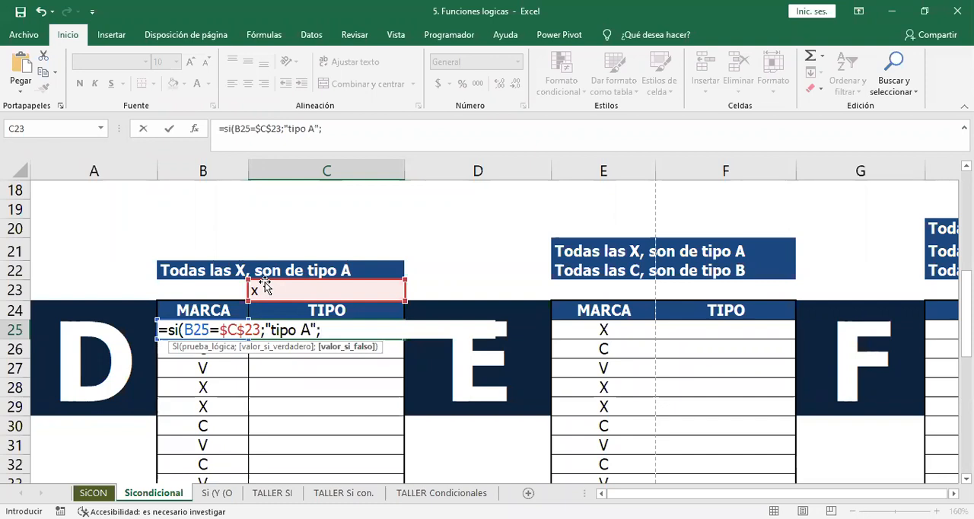
type("\" \"")
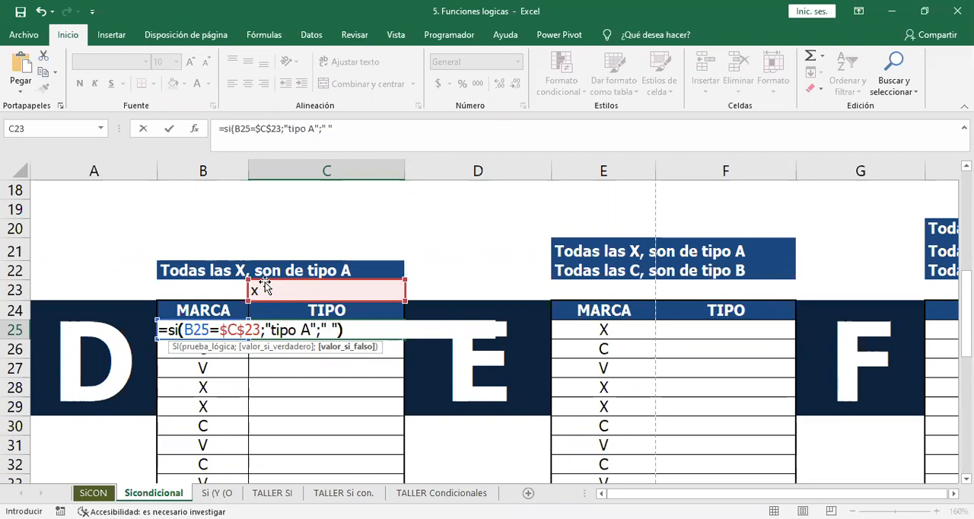
type(")")
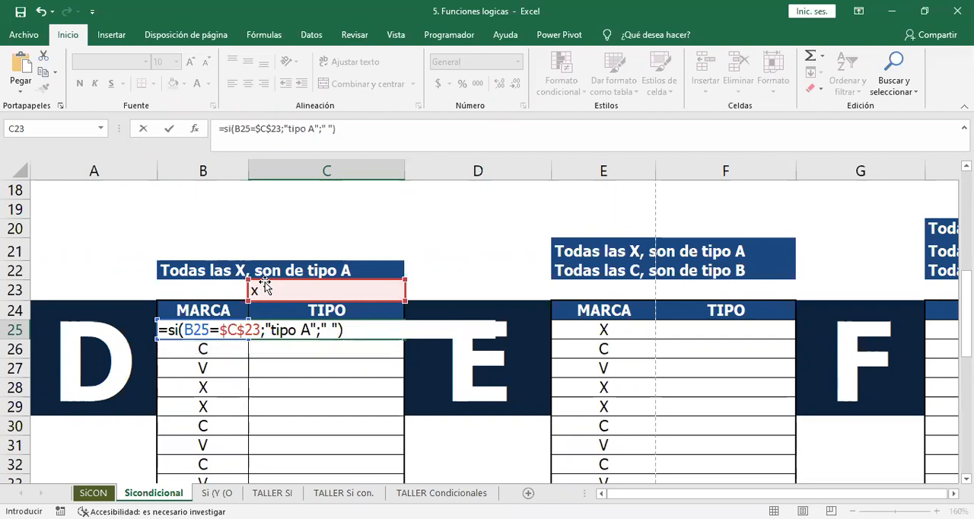
key("Return")
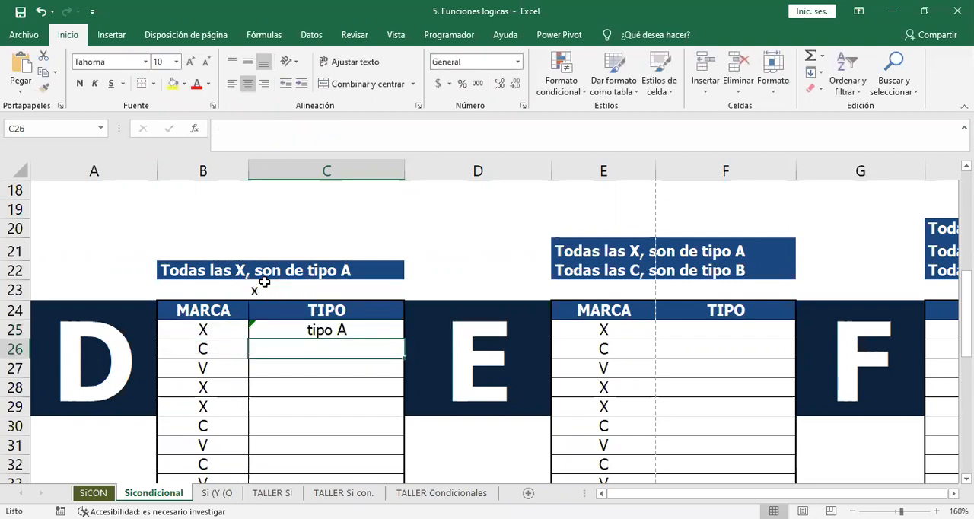
left_click(384, 332)
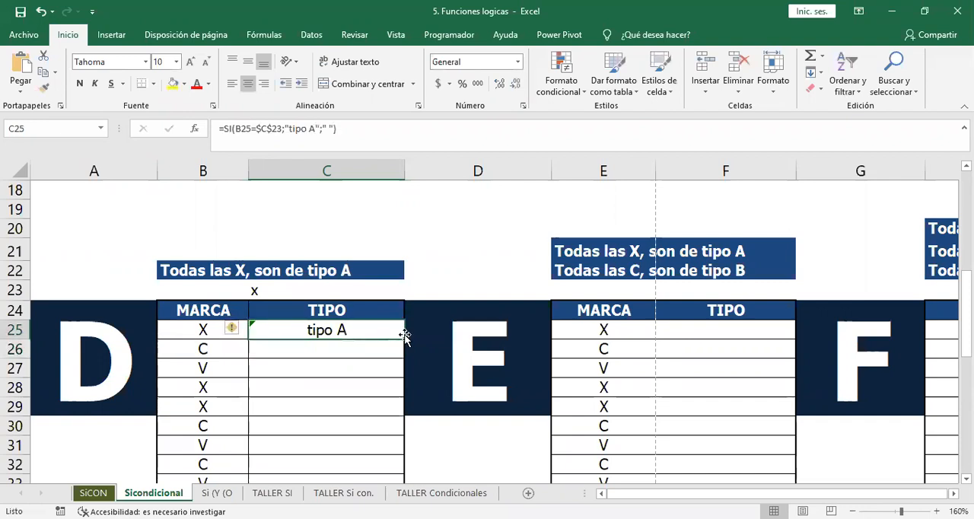
double_click(404, 338)
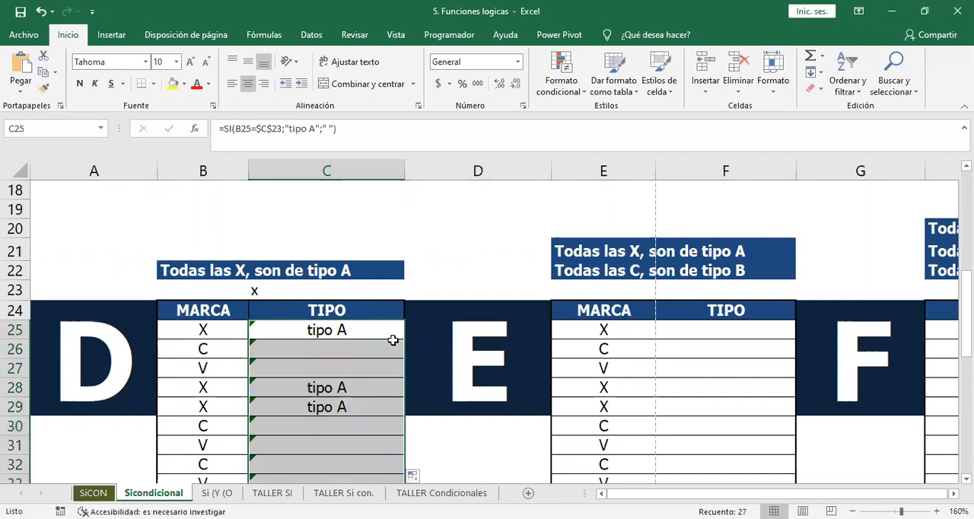
Test the exercise D formula with z as the MARCA in B25, undo that change, and open the C25 formula for review.
left_click(186, 328)
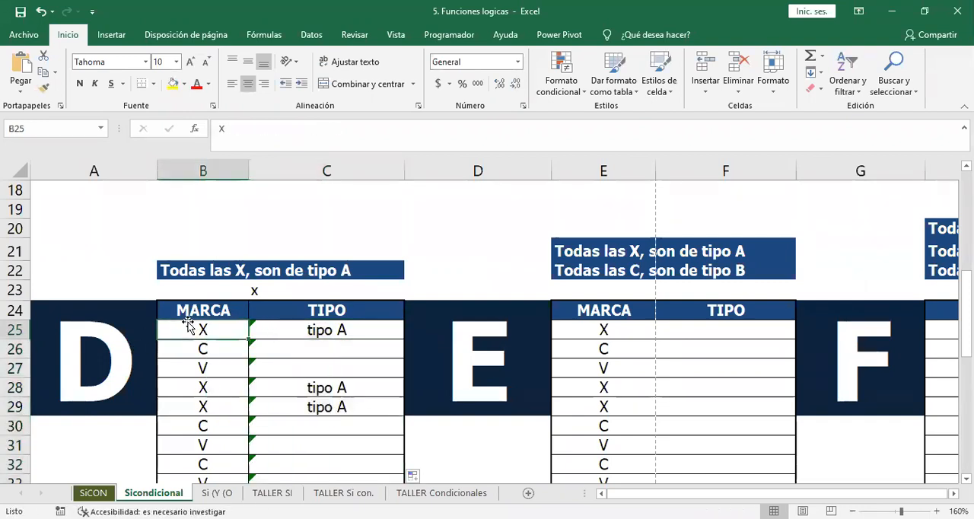
type("z")
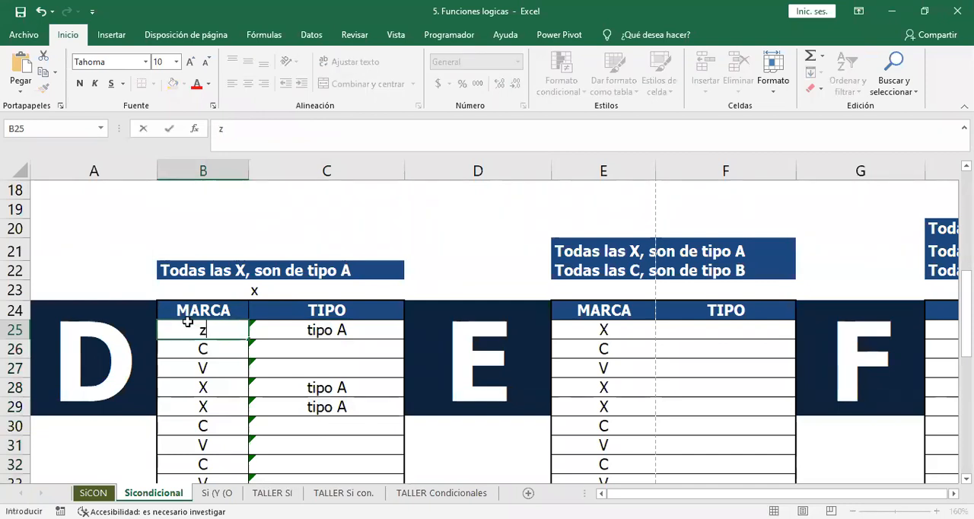
key("Return")
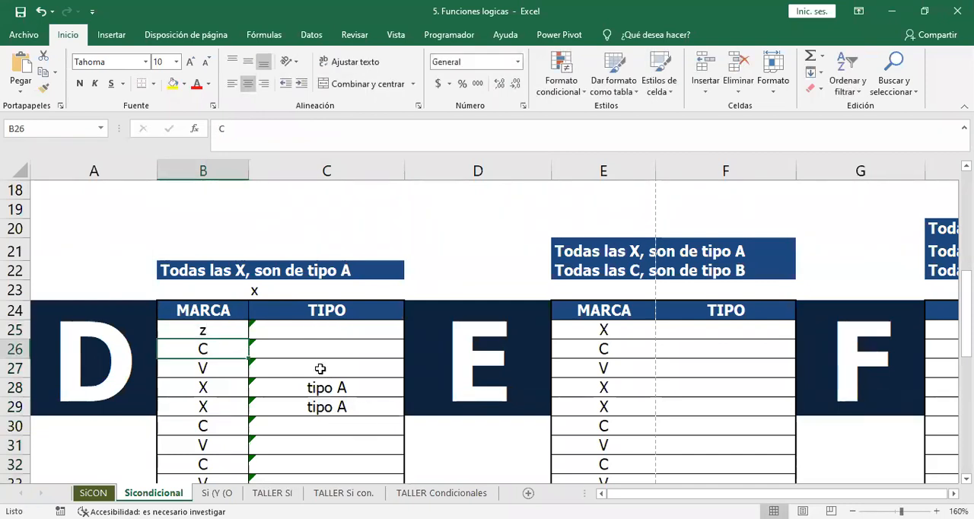
key("ctrl+z")
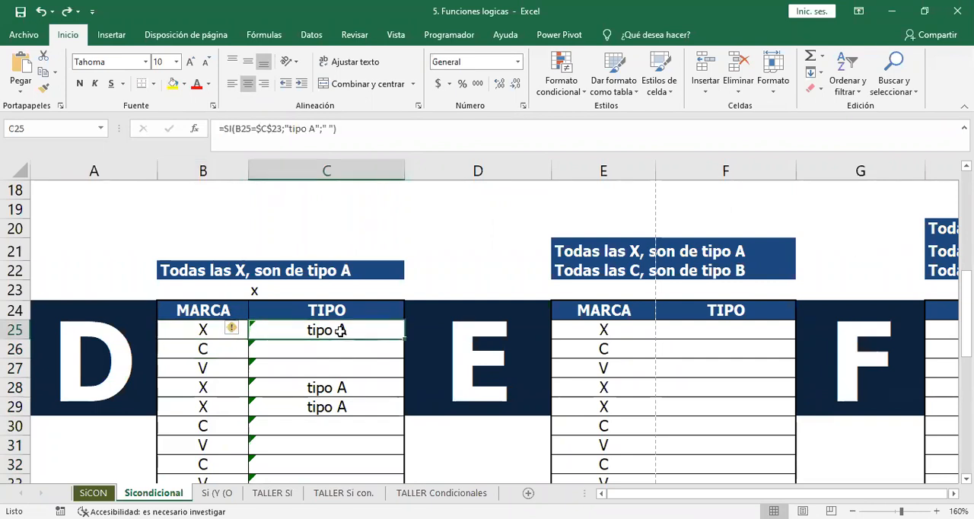
double_click(340, 330)
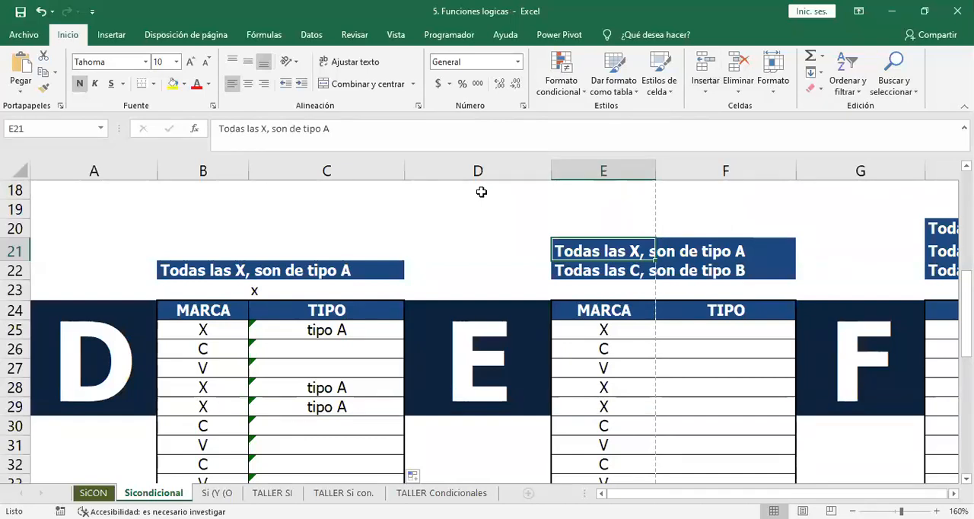
Start an SI formula in F25 of exercise E that tests whether E25 equals "x".
left_click(725, 331)
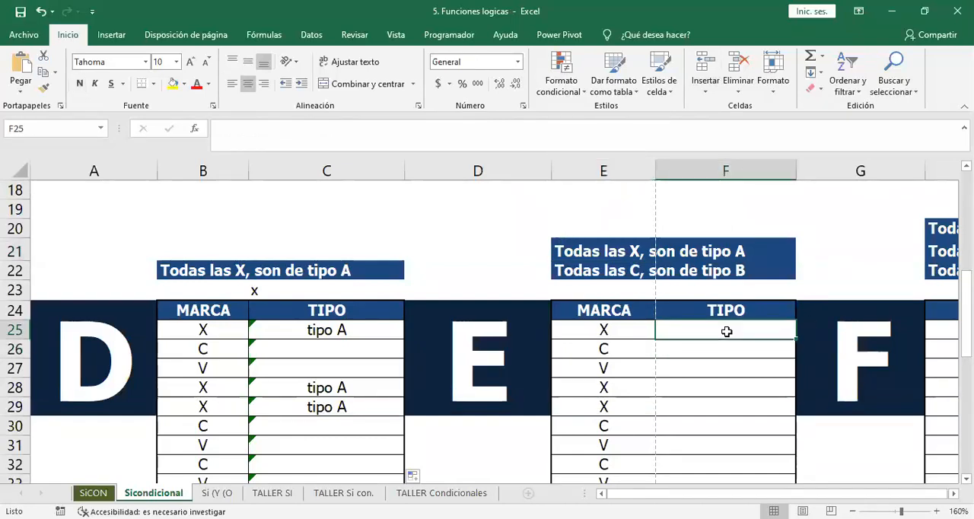
type("=")
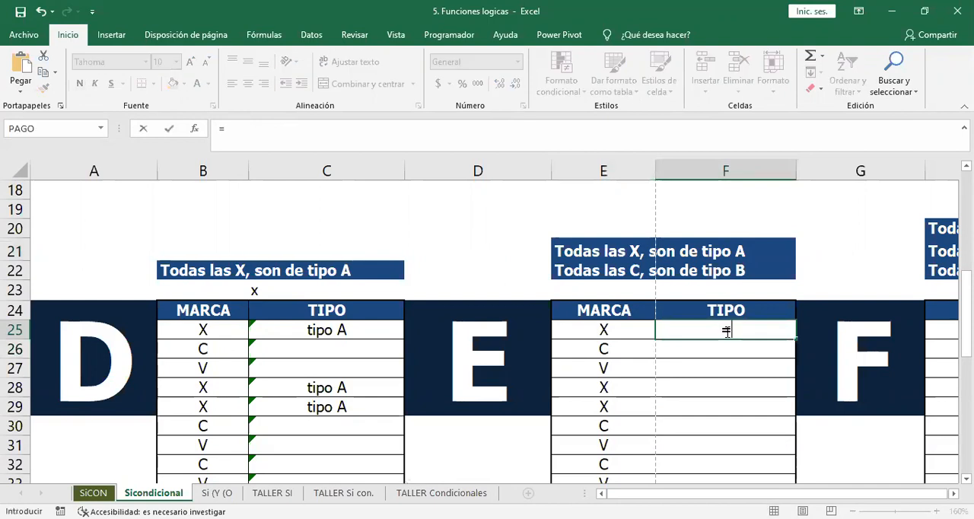
type("si(")
left_click(613, 329)
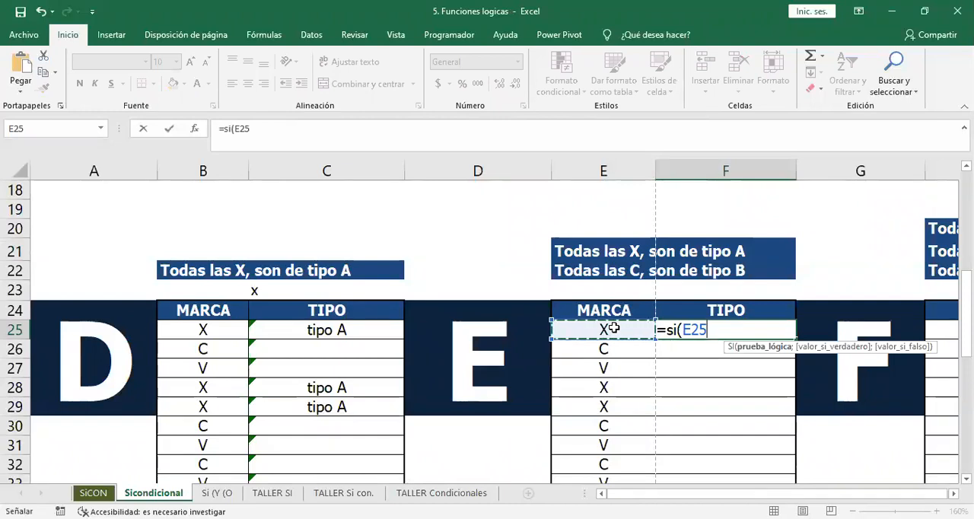
type("=")
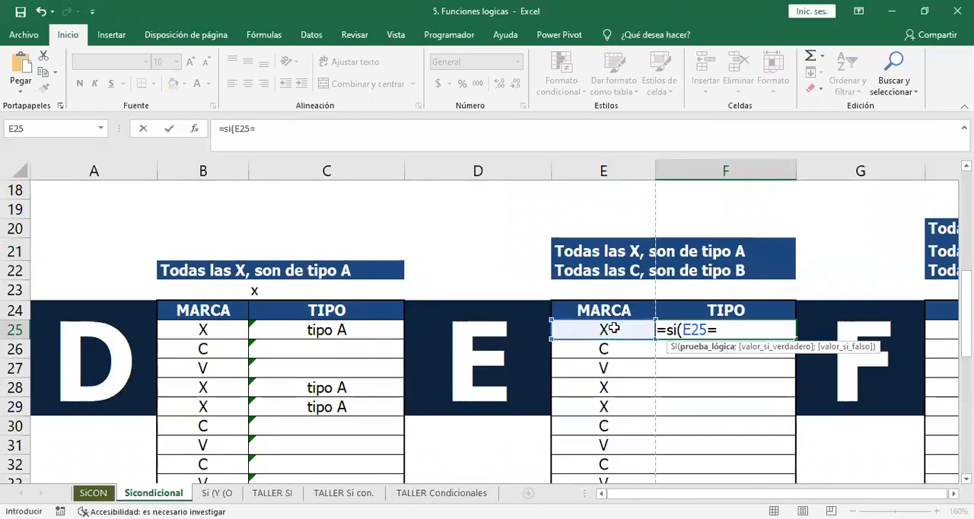
type("\"x\"")
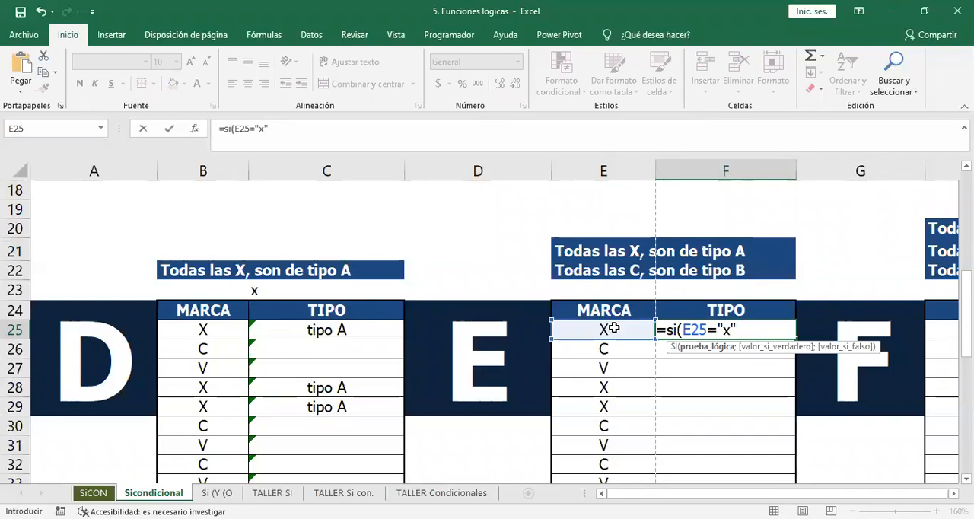
type(";")
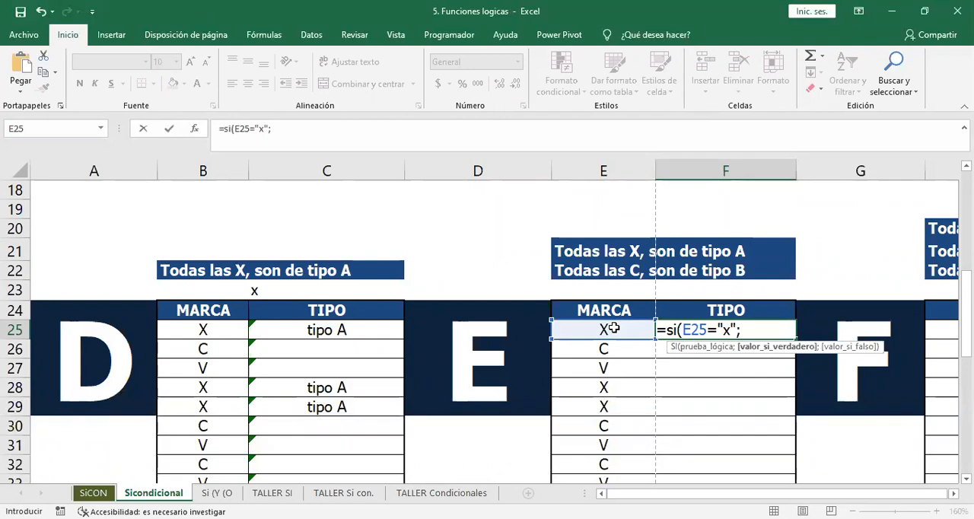
Enter "tipo a" as the value if true in the F25 SI formula and move on to its false argument.
type("tipo")
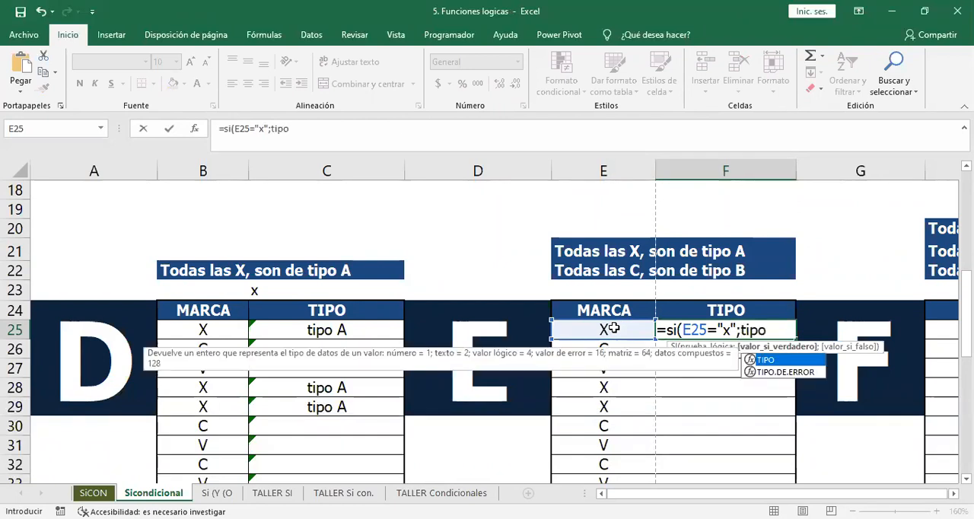
key("BackSpace")
key("BackSpace")
key("BackSpace")
key("BackSpace")
type("\"tip")
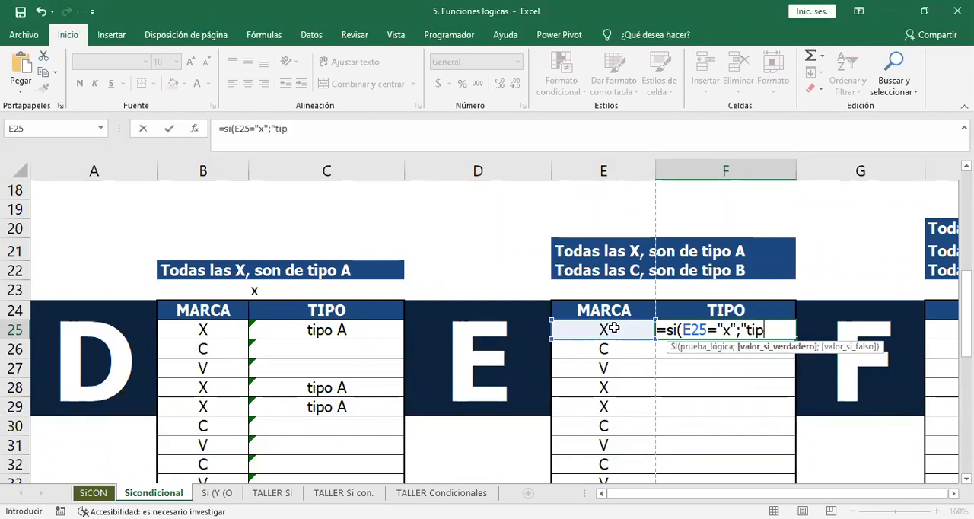
type("o a\"")
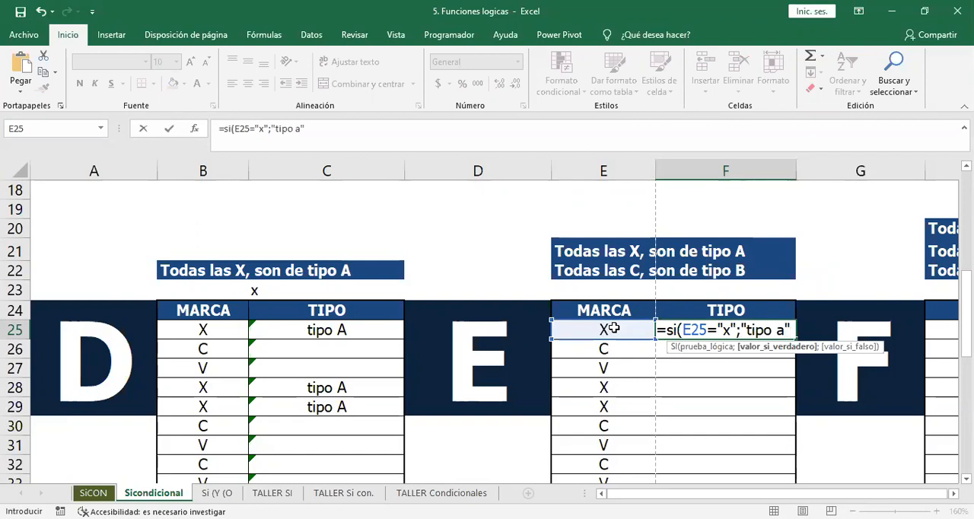
type(";")
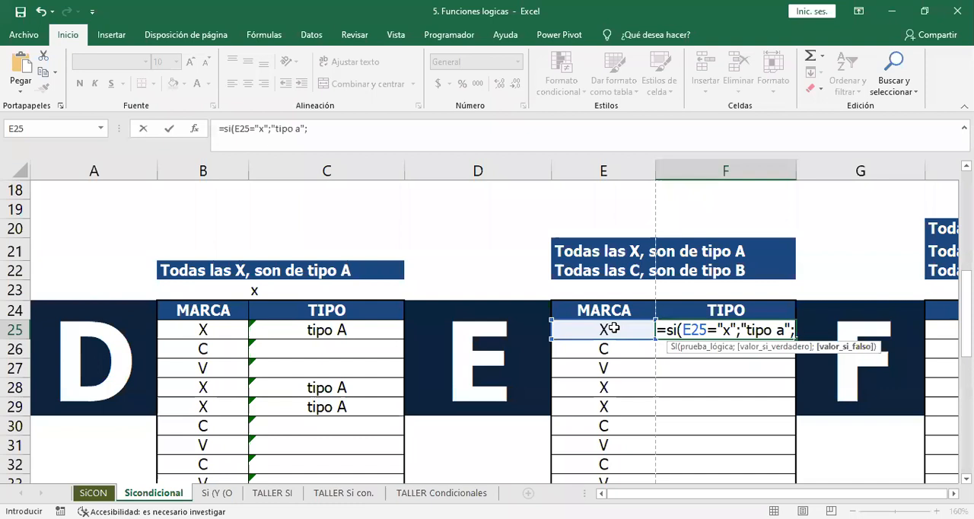
type("si(")
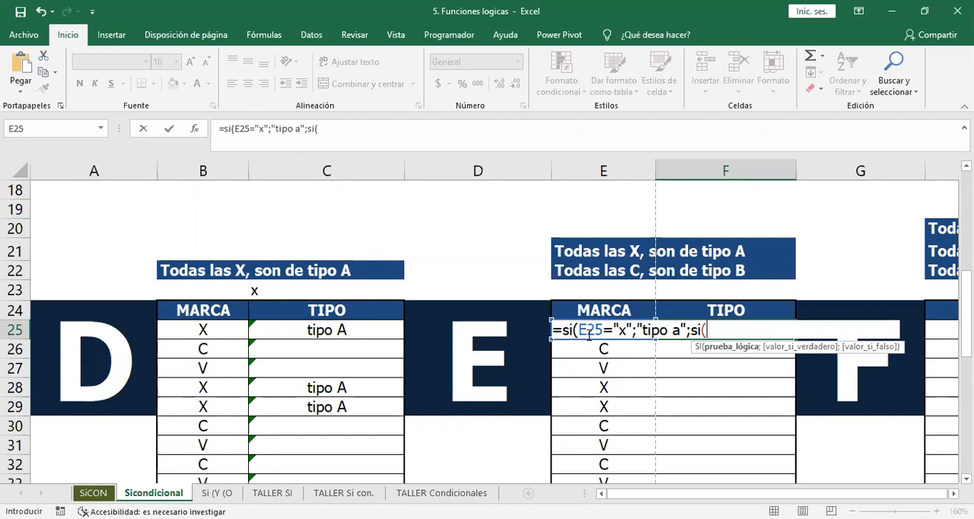
Nest a second SI in the false argument of the F25 formula, testing whether e25 equals "c".
type("e")
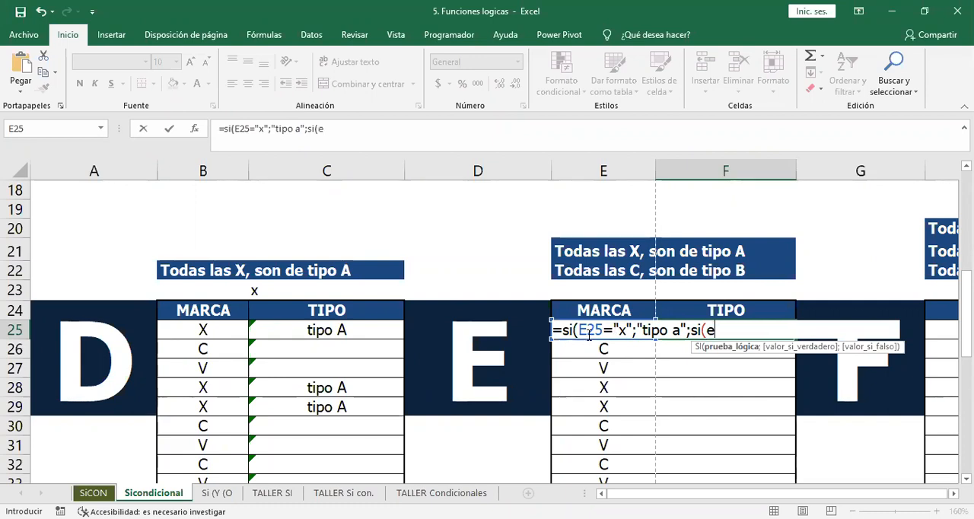
type("25")
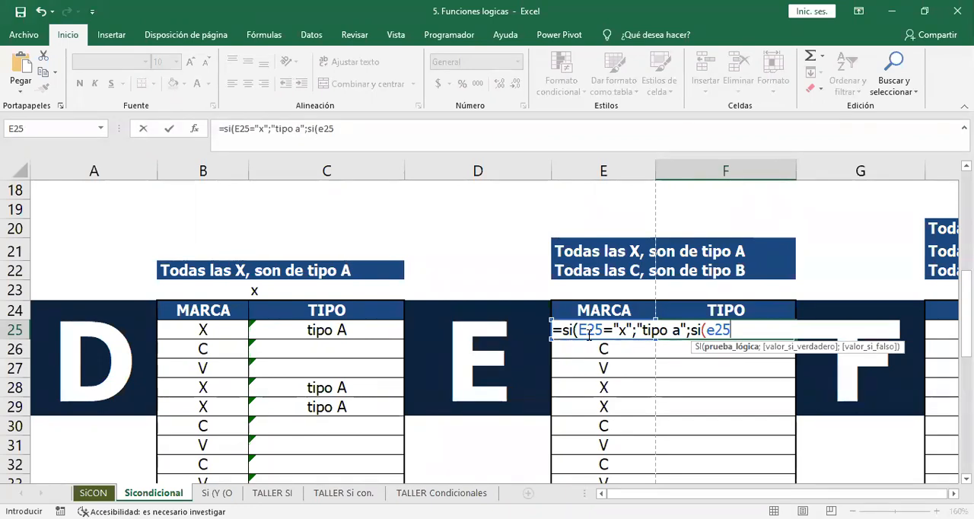
type("=\"c\"")
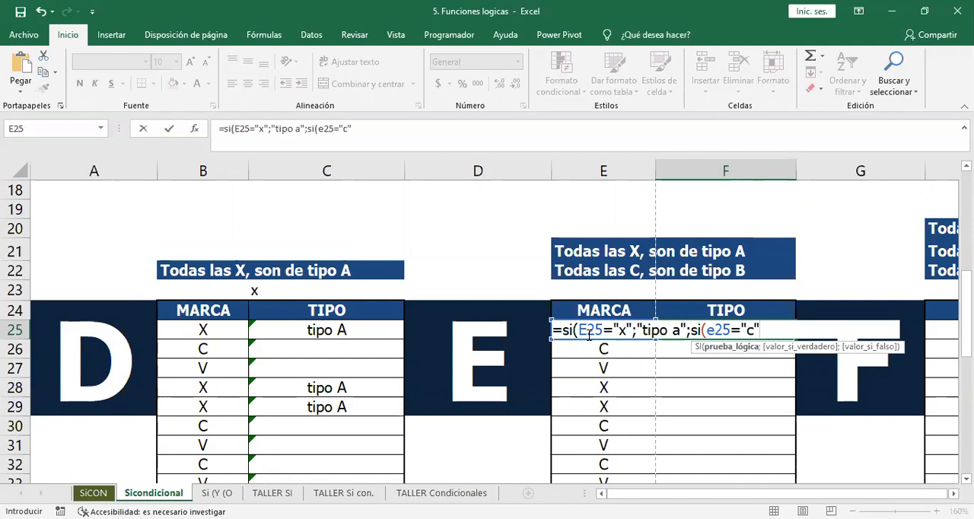
type(";\"tipo b\"")
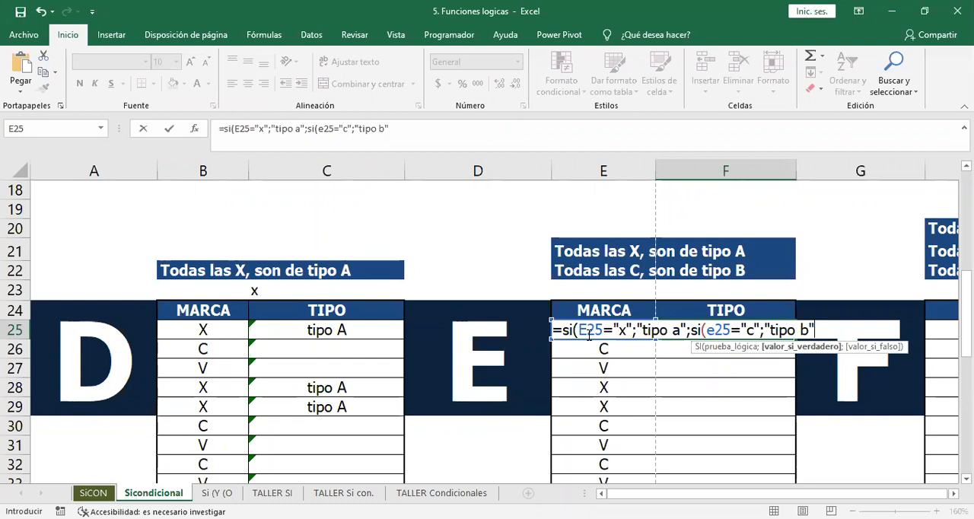
Complete the nested SI in F25 with "tipo b" if true and " " if false, and enter the formula.
type(";\" \"")
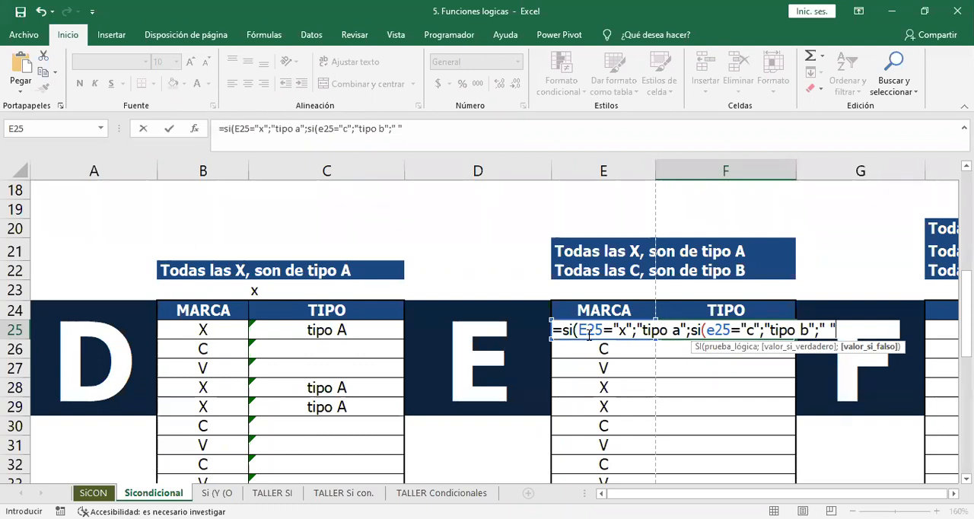
type(")")
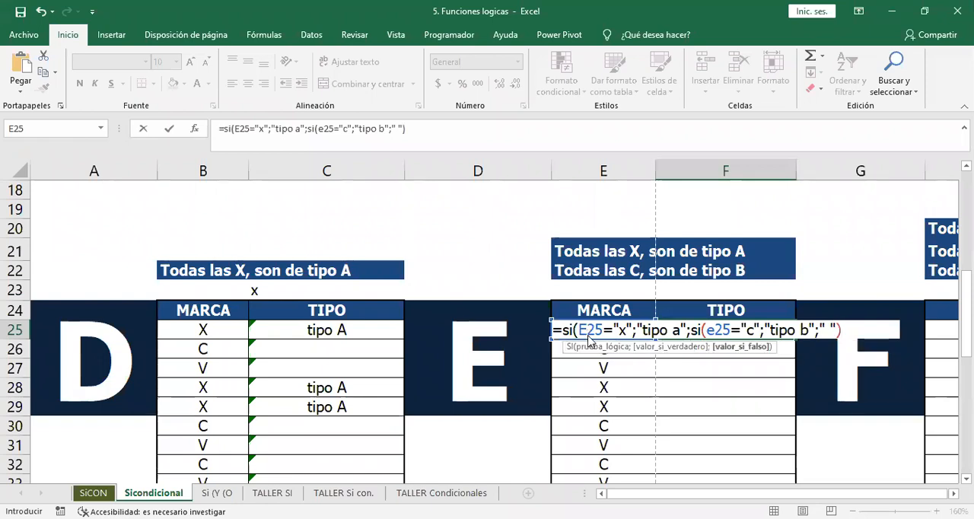
key("Return")
key("Return")
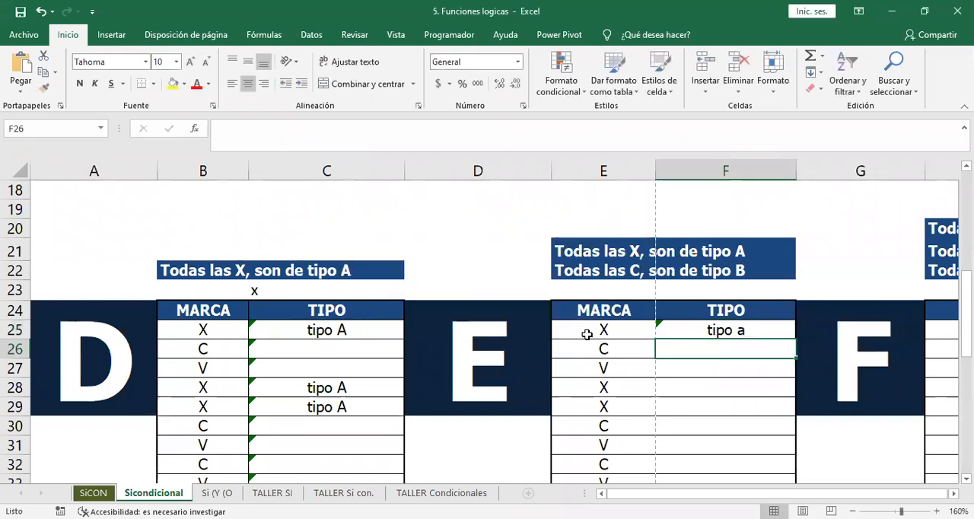
Reopen the F25 formula and examine how each SI pairs with its closing parenthesis.
left_click(765, 328)
double_click(765, 328)
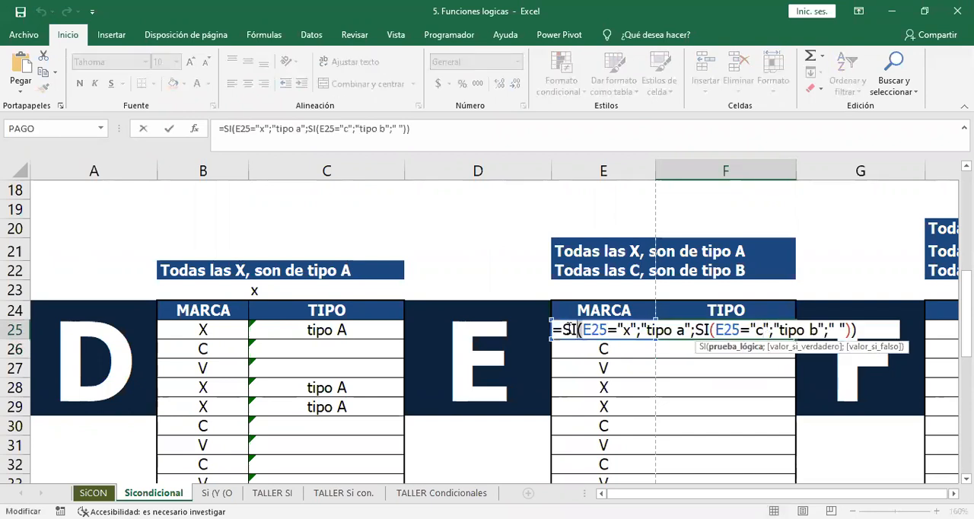
left_click(715, 329)
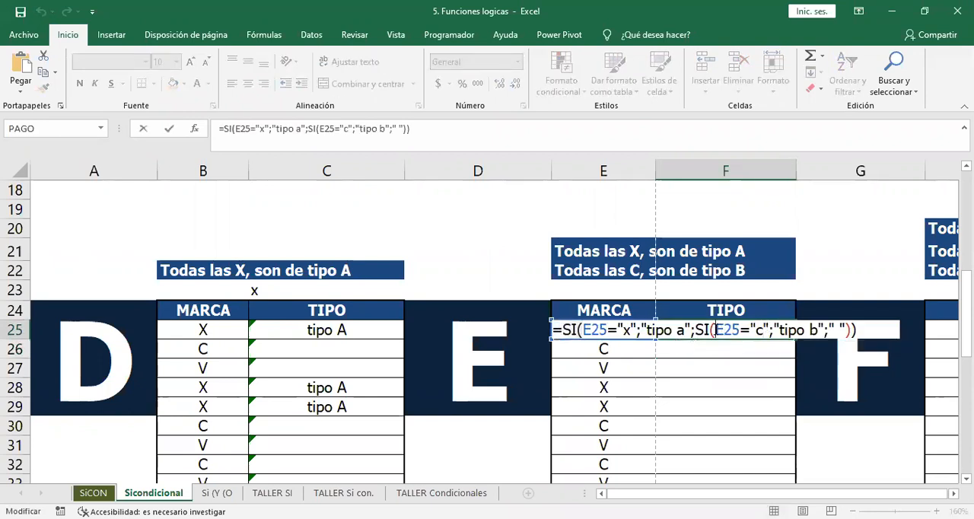
left_click(881, 328)
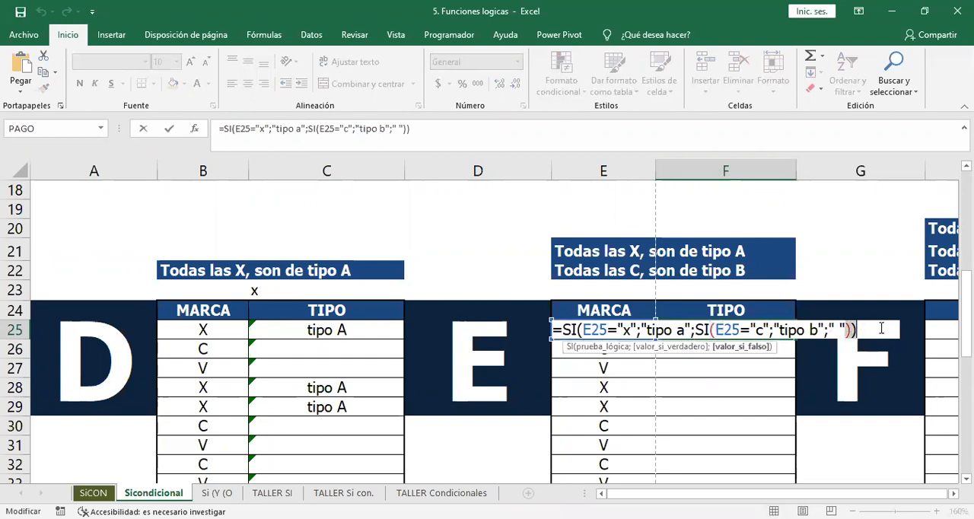
left_click_drag(881, 328, 887, 330)
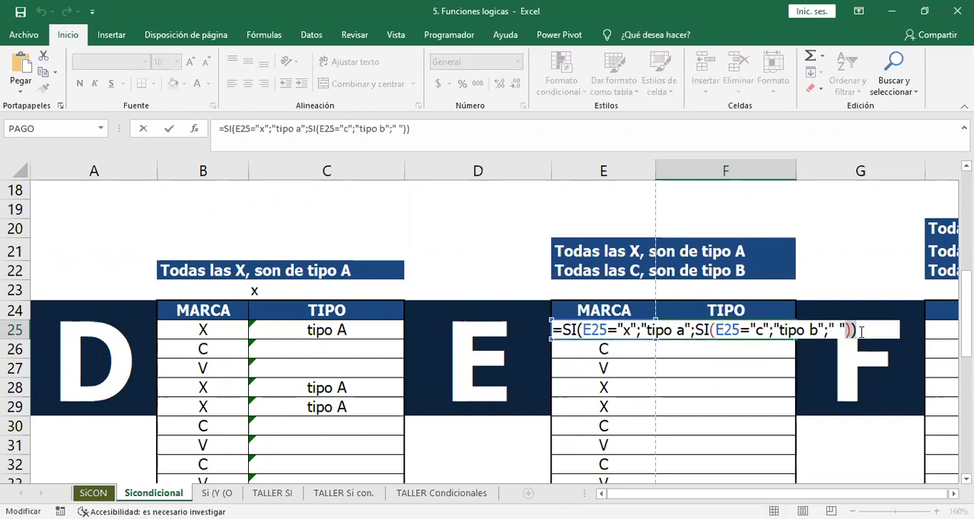
left_click_drag(713, 329, 694, 329)
left_click_drag(583, 331, 561, 330)
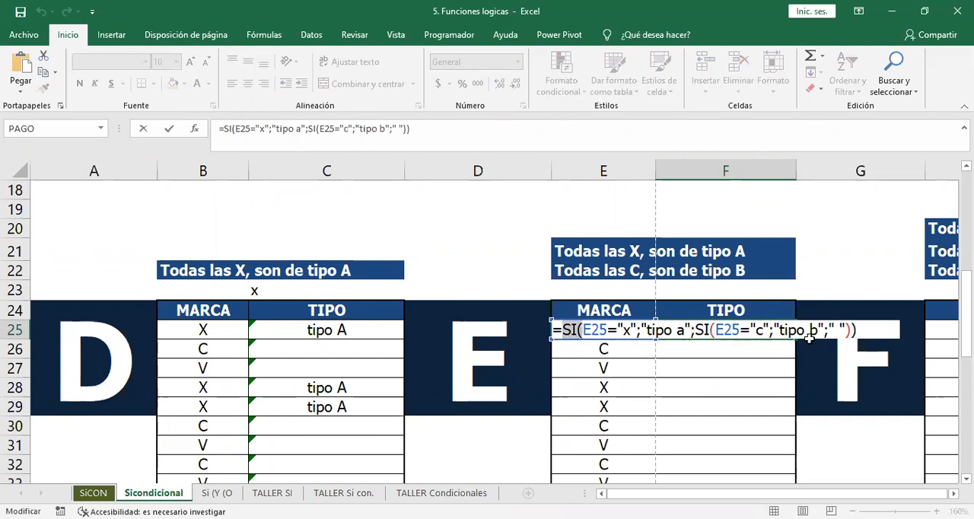
key("Return")
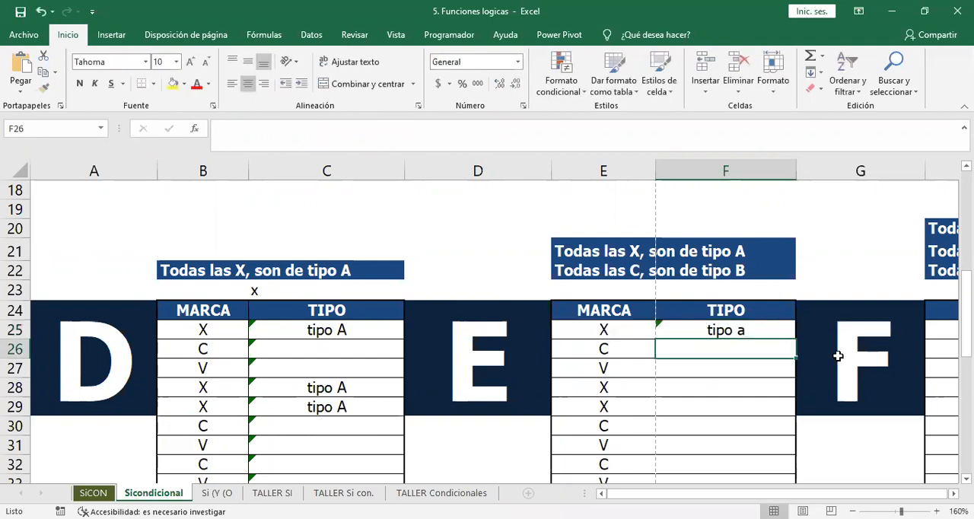
Copy the F25 formula down the entire exercise E TIPO column.
left_click(787, 330)
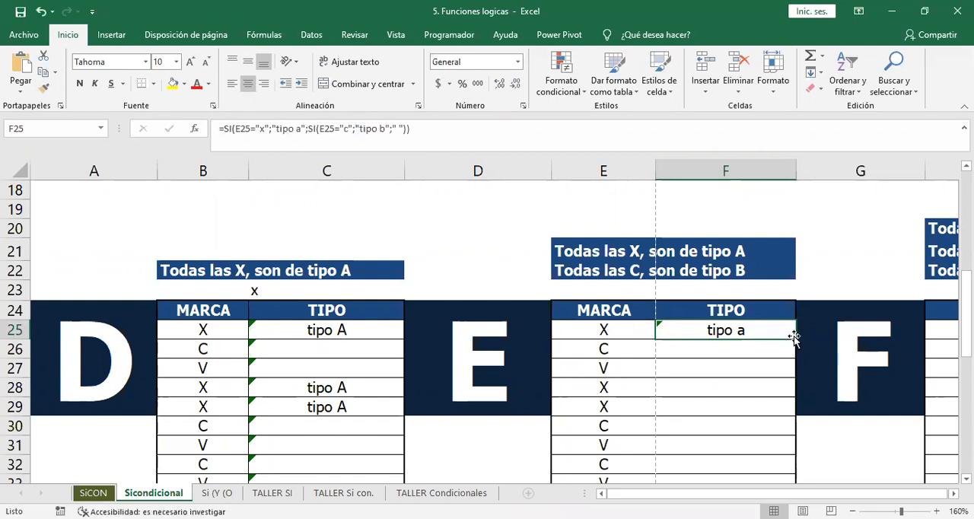
double_click(792, 337)
left_click(732, 348)
Check the exercise E TIPO results against MARCA down to the last row, and review the F25 formula again.
key("Down")
key("Down")
key("Down")
key("Down")
key("Down")
key("Down")
key("Down")
key("Down")
key("Down")
key("Down")
key("Down")
key("Down")
key("Down")
key("Down")
key("Down")
key("Down")
key("Down")
key("Down")
key("Down")
key("Down")
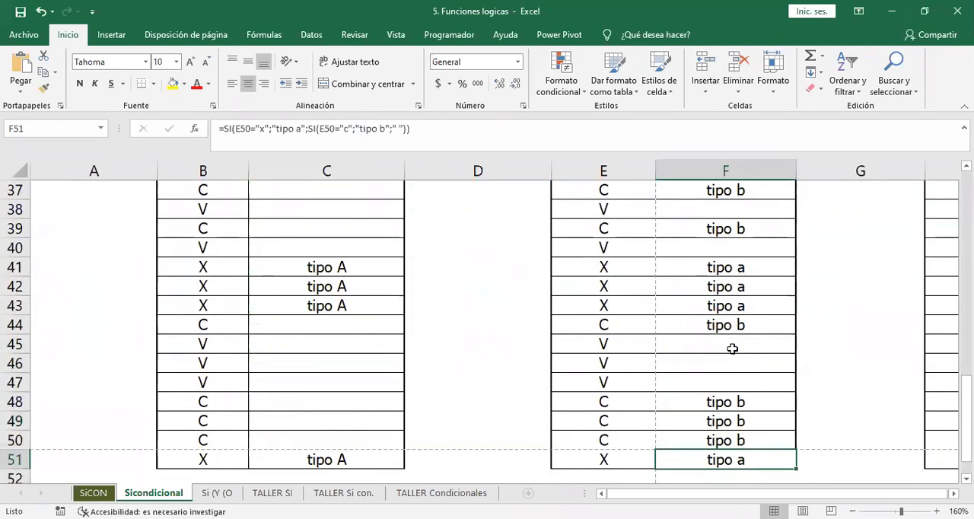
key("Down")
key("Up")
key("Up")
key("Up")
key("Up")
key("Up")
key("Up")
key("Up")
key("Up")
key("Up")
key("Up")
key("Up")
key("Up")
key("Up")
key("Up")
key("Up")
key("Up")
key("Up")
key("Up")
key("Up")
key("Up")
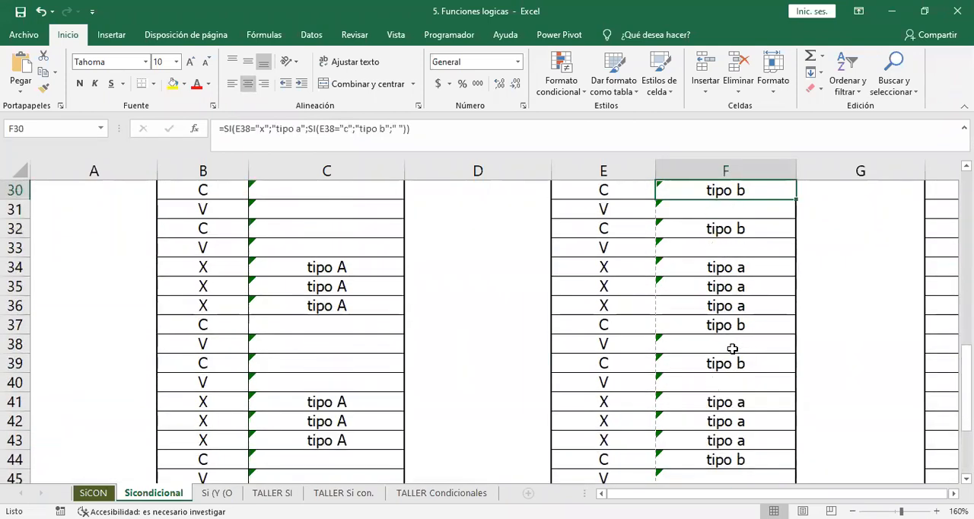
key("Up")
key("Up")
key("Up")
key("Up")
key("Up")
key("Up")
key("Up")
key("Up")
key("Up")
key("Up")
key("Up")
key("Up")
key("Up")
key("Up")
key("Up")
key("Up")
key("Up")
key("Up")
key("Up")
key("Up")
key("Down")
key("Down")
key("Down")
key("Down")
key("Down")
key("Down")
key("Down")
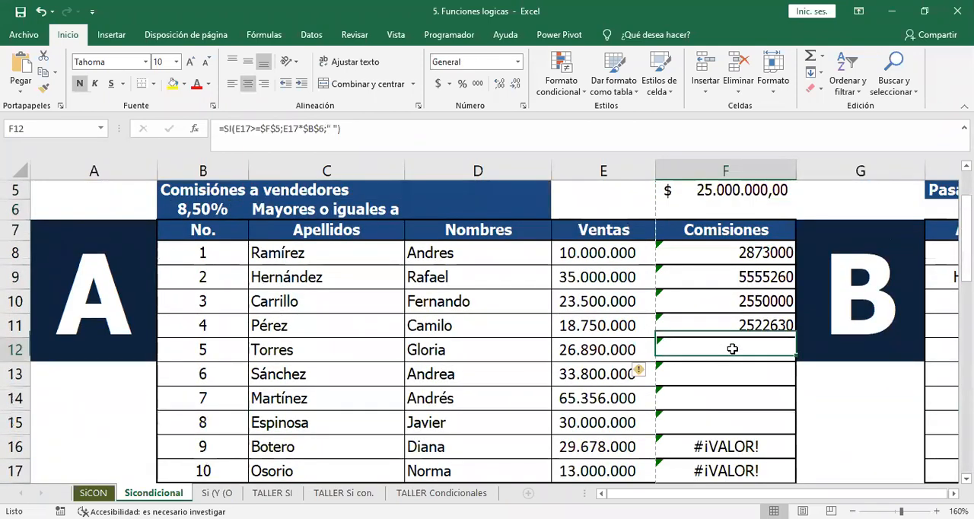
key("Down")
key("Down")
key("Down")
key("Down")
key("Down")
key("Down")
key("Down")
key("Down")
key("Down")
key("Down")
key("Down")
key("Down")
key("Down")
key("Down")
key("Down")
key("Down")
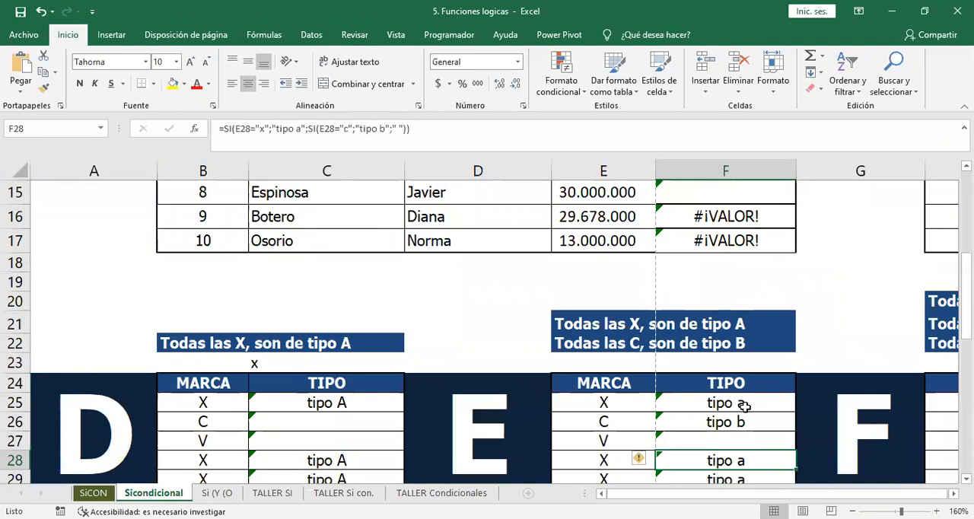
key("Down")
key("Down")
key("Down")
key("Down")
key("Down")
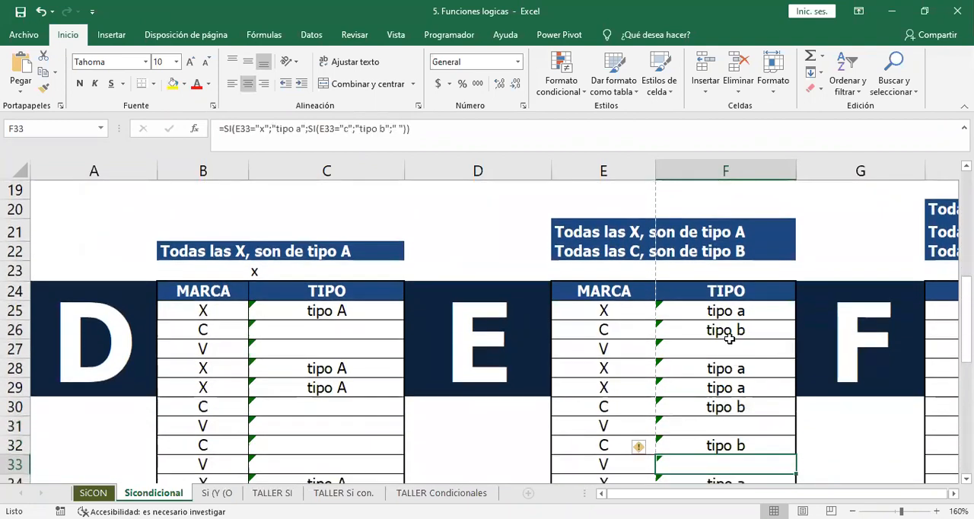
left_click(719, 310)
key("Up")
key("Down")
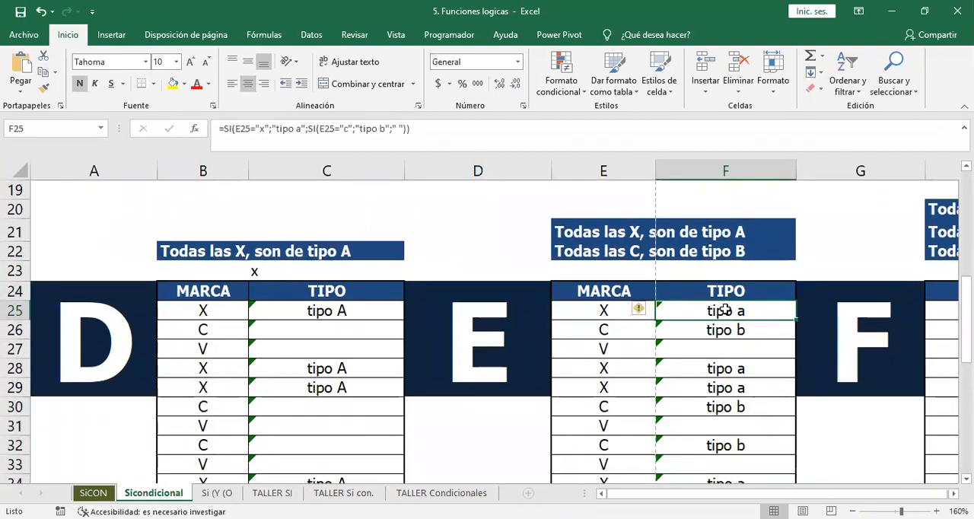
double_click(725, 310)
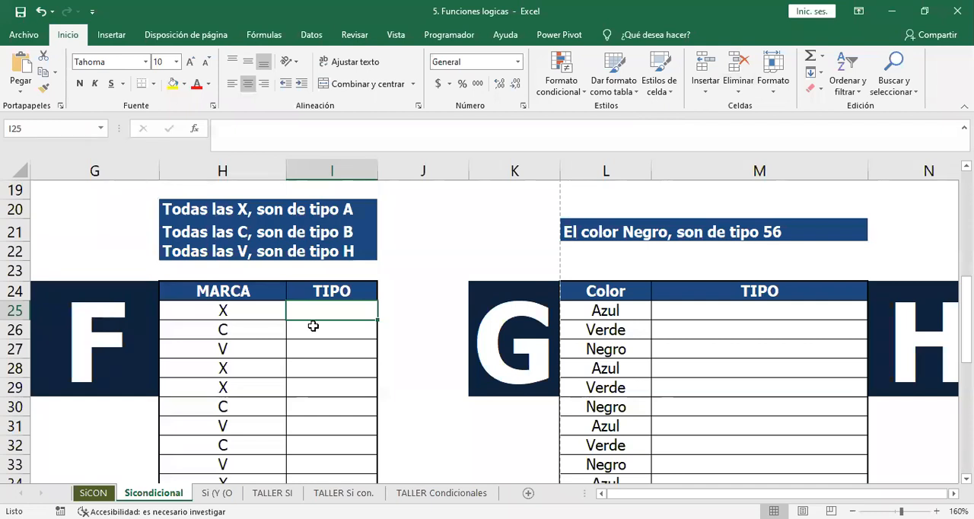
Start an SI formula in I25 of exercise F that tests whether H25 equals "x" and returns "tipo a" if true.
type("=")
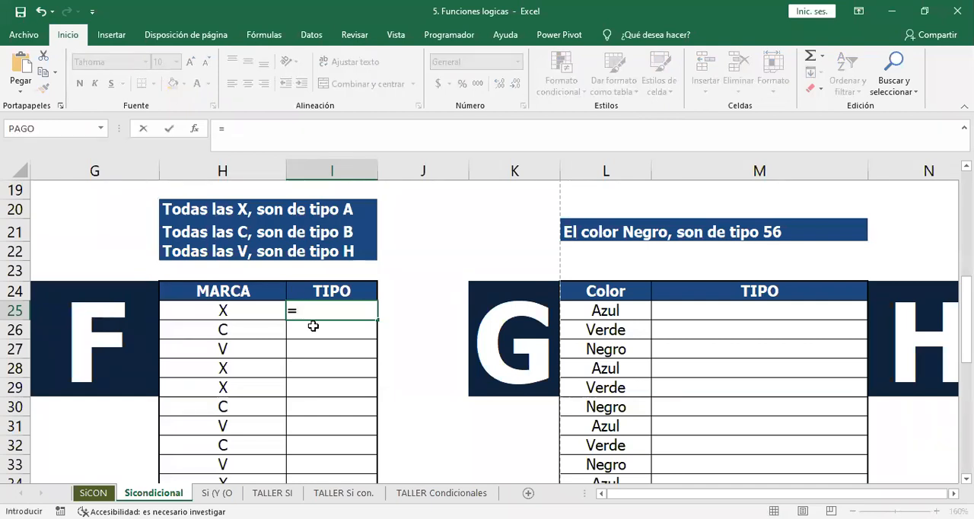
type("si(")
left_click(234, 312)
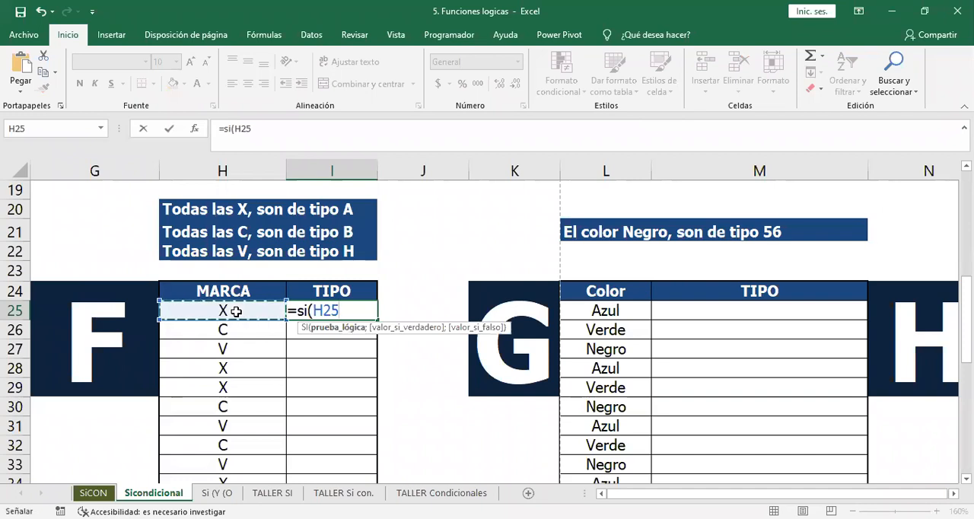
type("=")
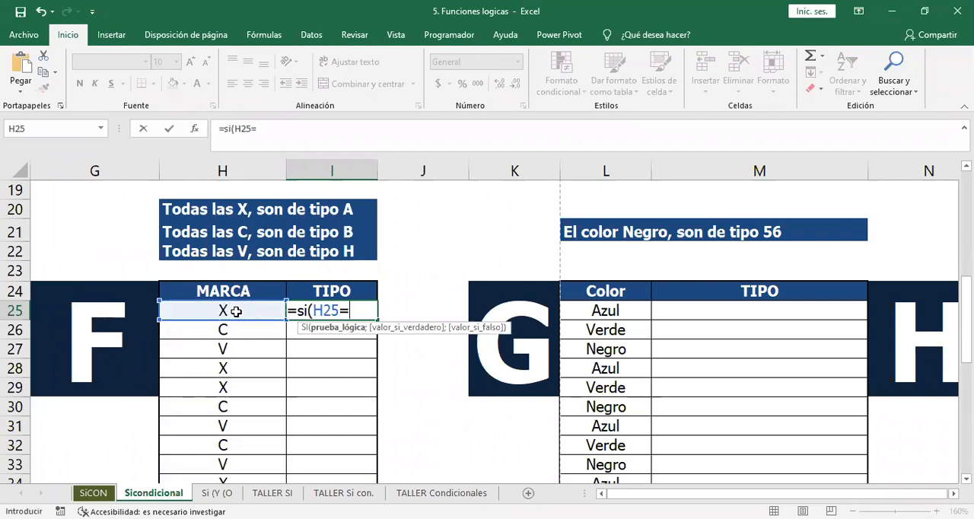
type("\"x\"")
type(";")
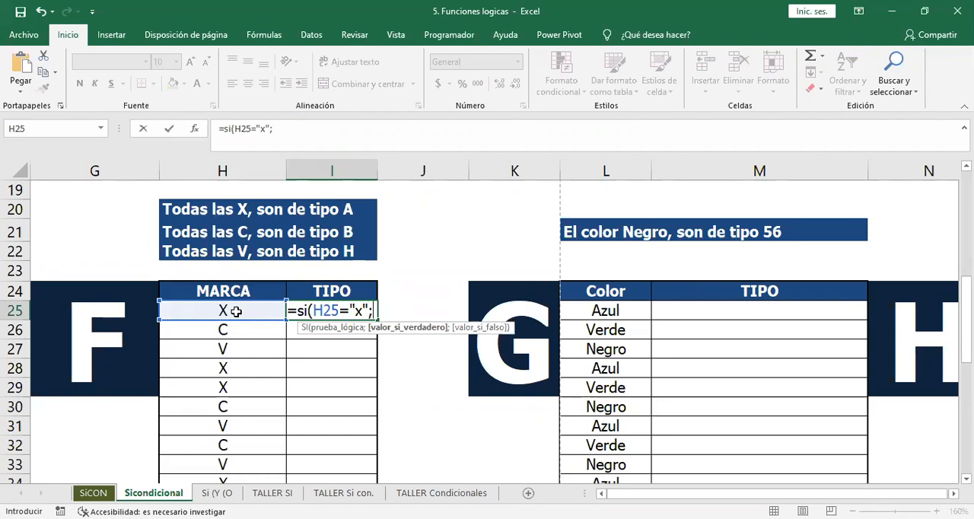
type("\"tipoa")
key("BackSpace")
type("a\"")
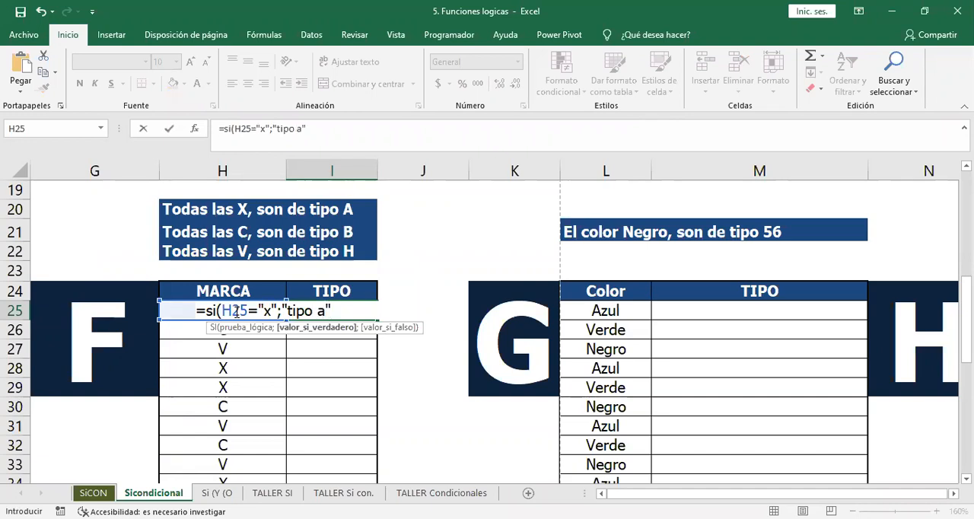
type(";si")
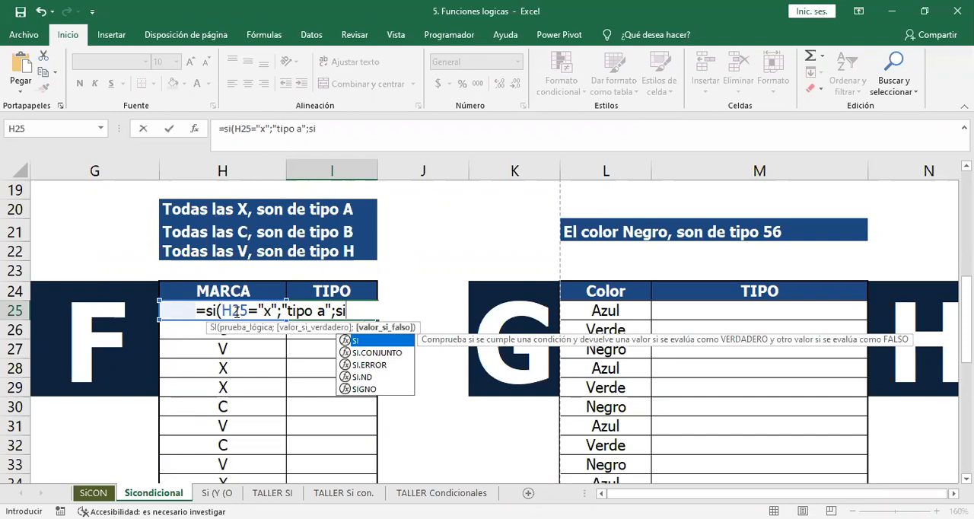
type("(")
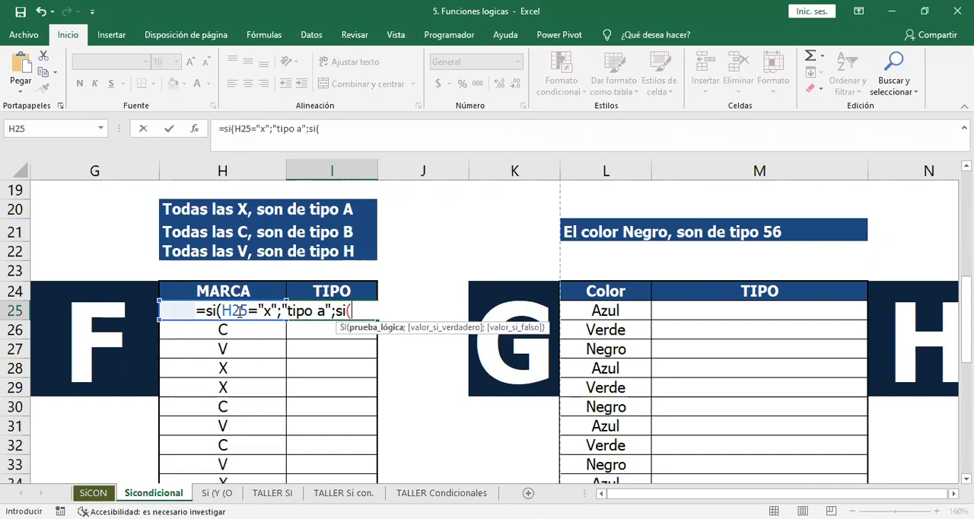
Nest a second SI as the false argument in I25, testing whether h25 equals "c" and returning "tipo b" if true.
type("h25")
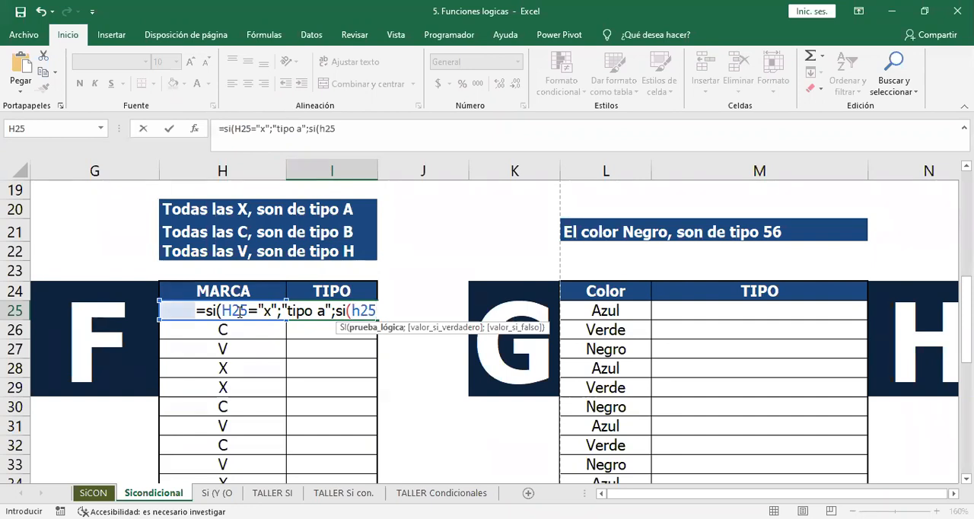
type("=\" c\";\"tip")
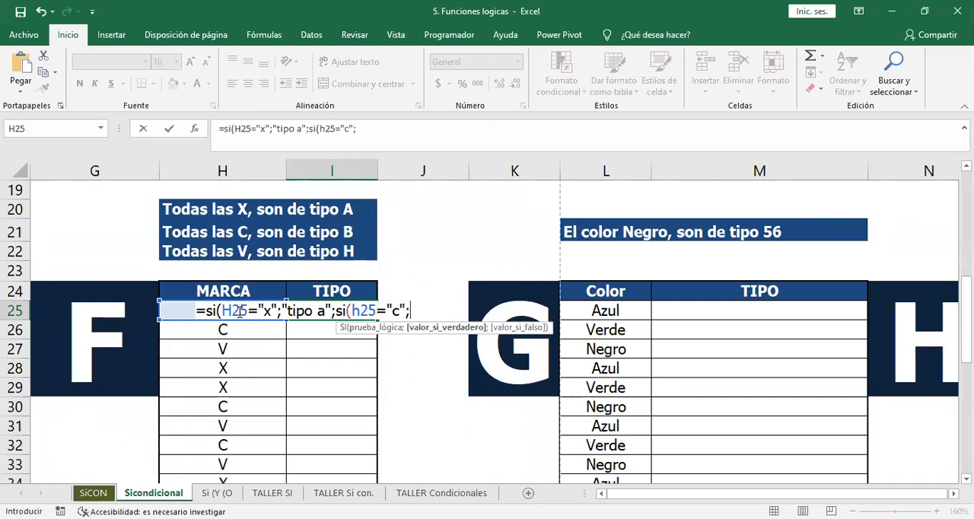
type("o b\"")
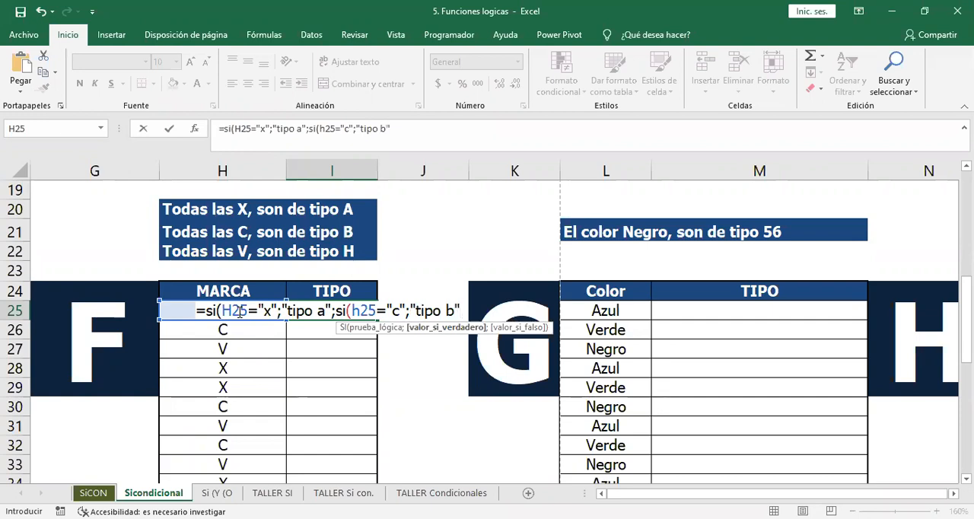
type(";")
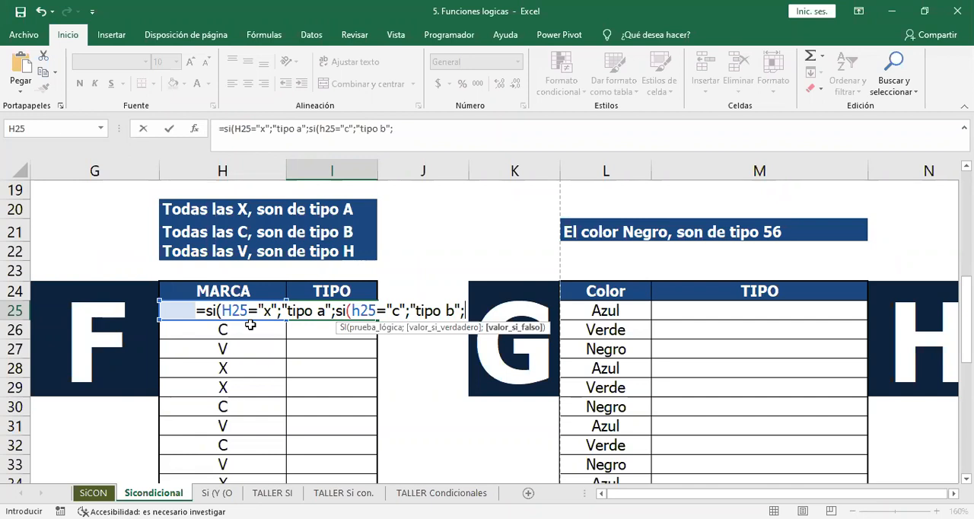
Nest a third SI as the second one's false argument, testing whether h25 equals "v" and returning "tipo h" if true.
type("si")
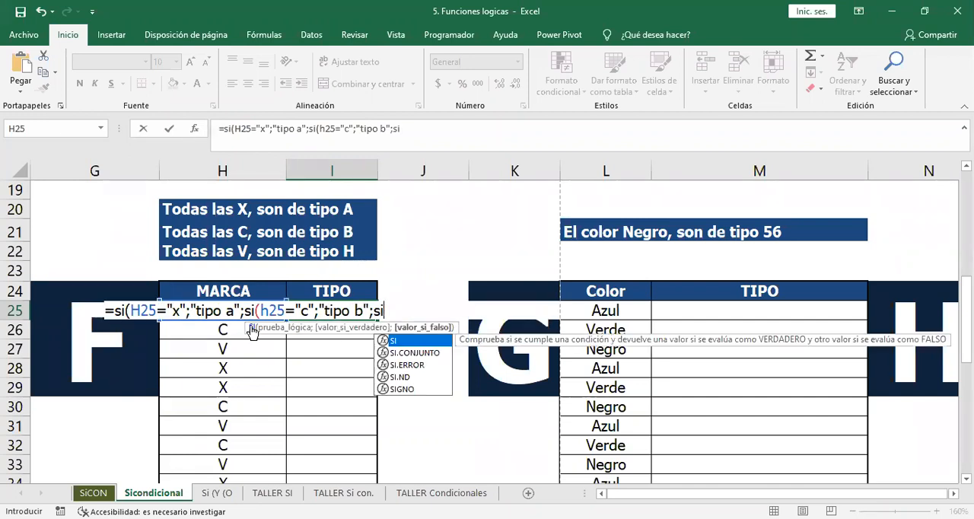
type("(")
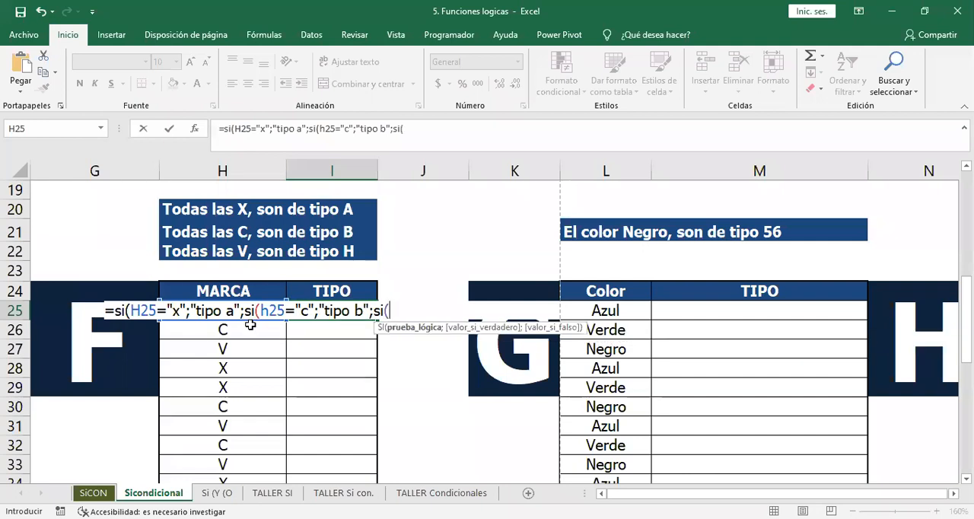
type("h25")
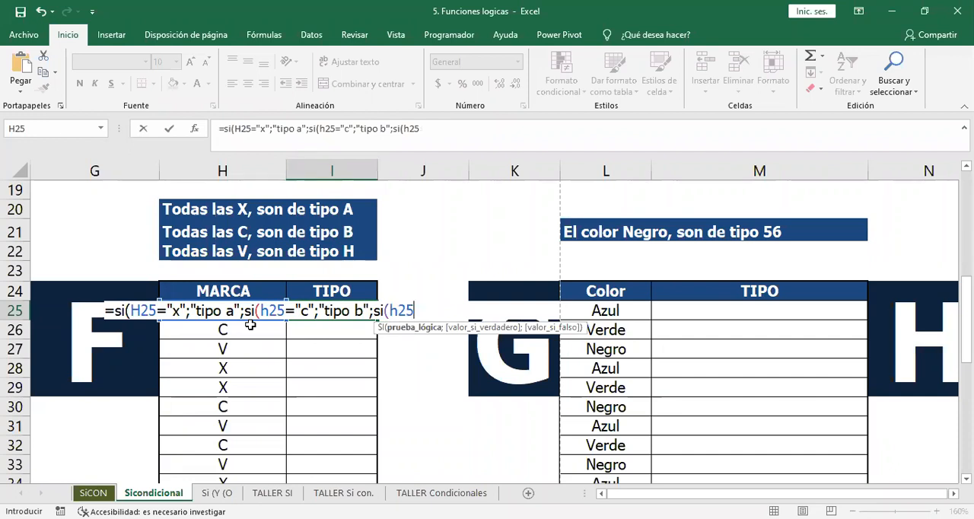
type("=\"v\";")
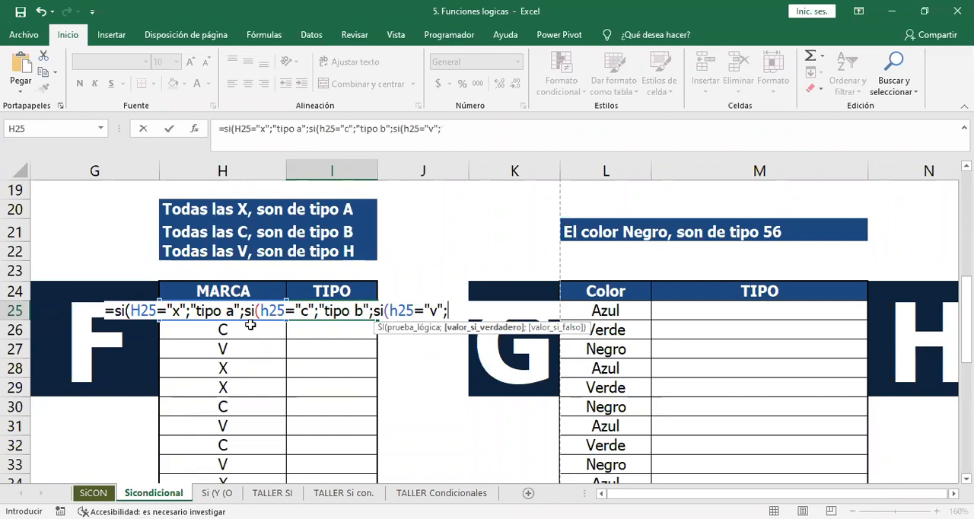
type("\"tp")
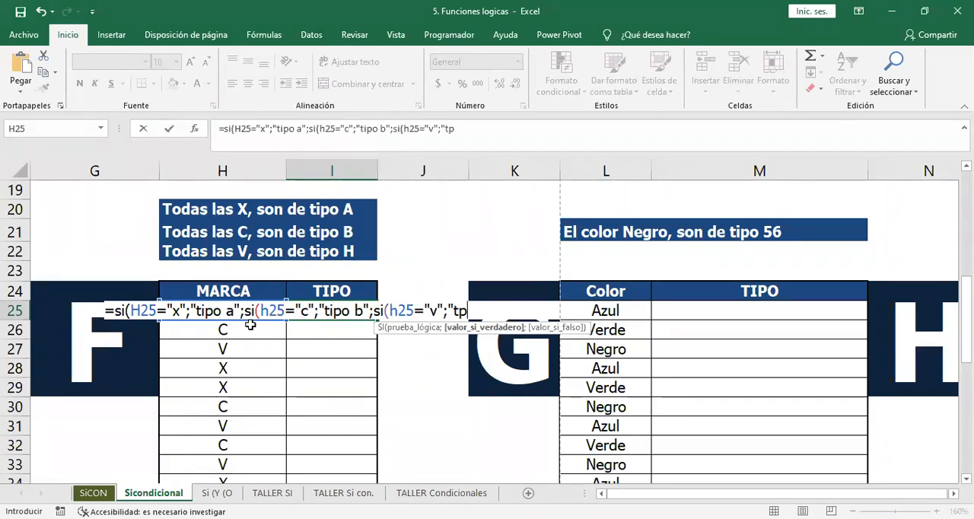
key("BackSpace")
type("ipo h\"")
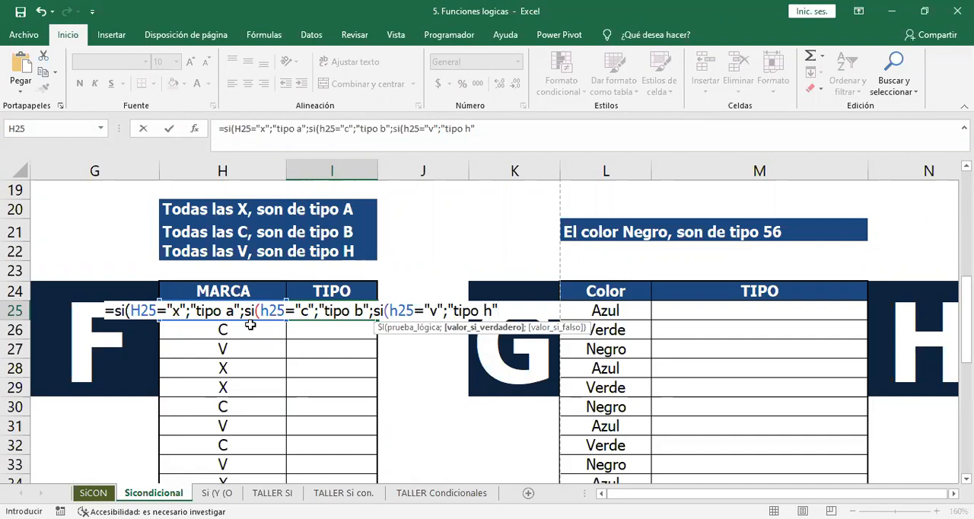
Set the innermost SI's false value to a blank space " " and close all three nested SI functions in I25.
type(";")
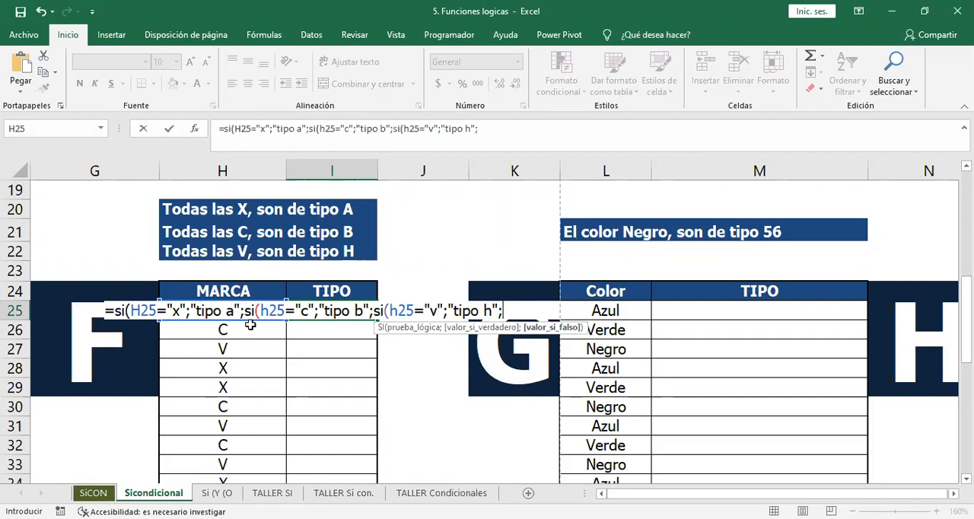
type("\" \"))),")
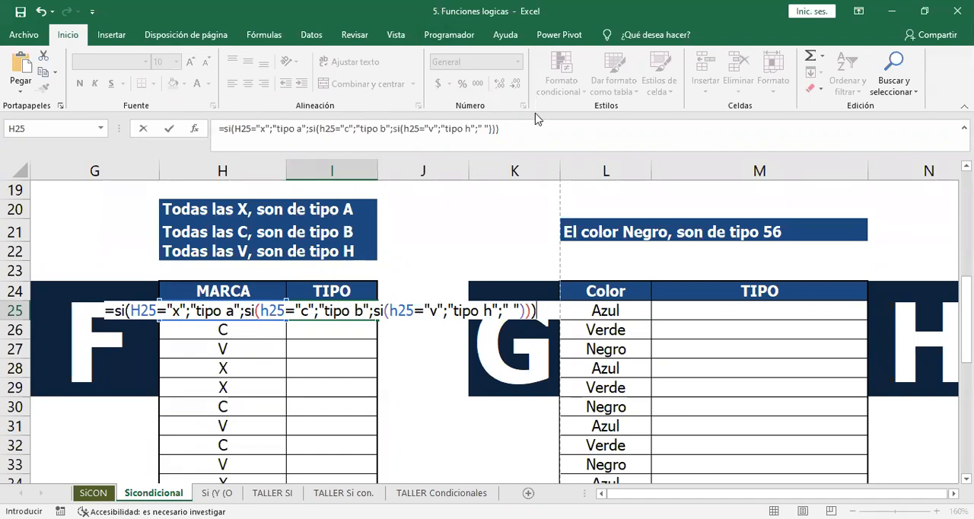
Enter the triple-nested SI formula in I25 and fill it down the TIPO column of exercise F.
type(",")
key("Return")
key("Return")
key("BackSpace")
key("Return")
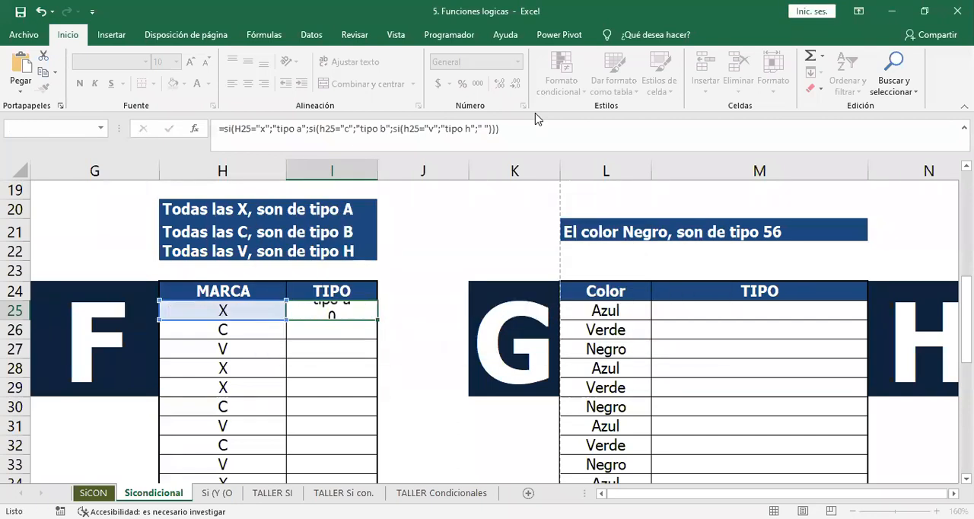
double_click(359, 312)
key("Escape")
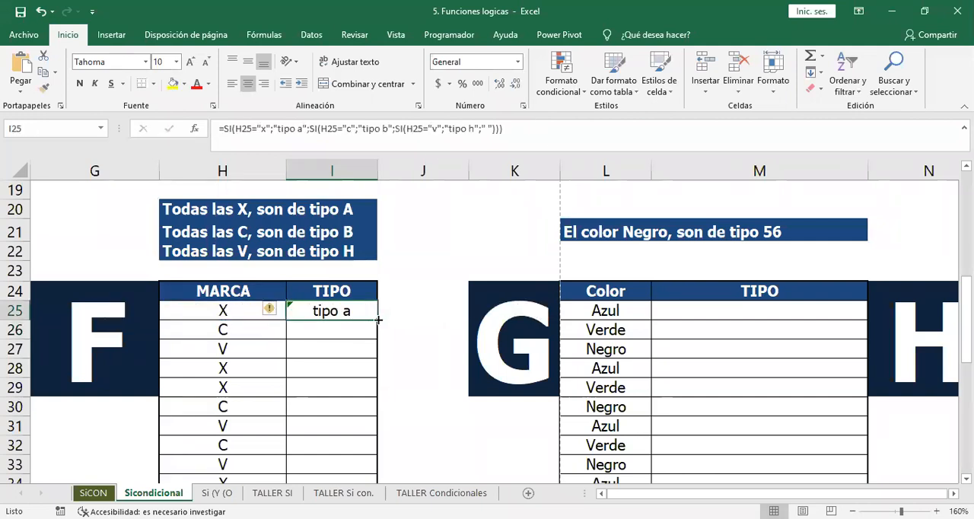
double_click(376, 319)
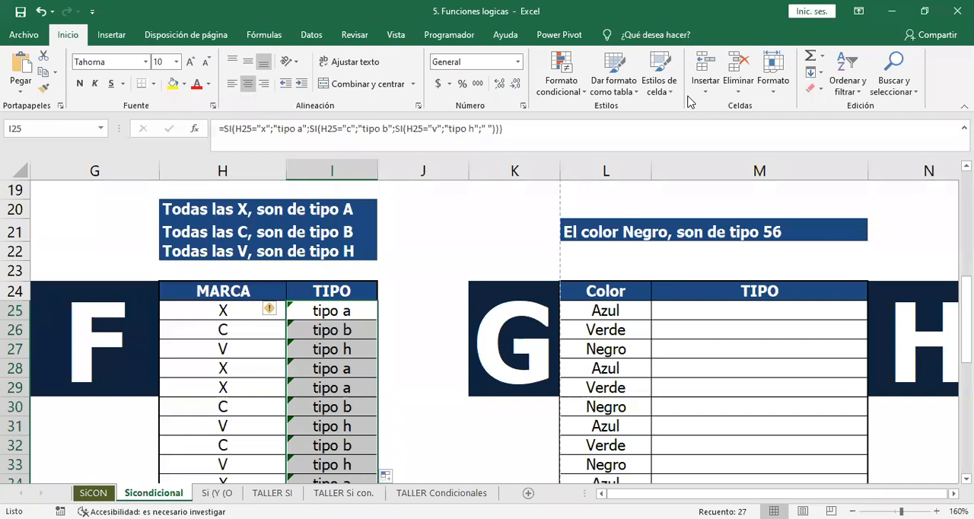
left_click(323, 277)
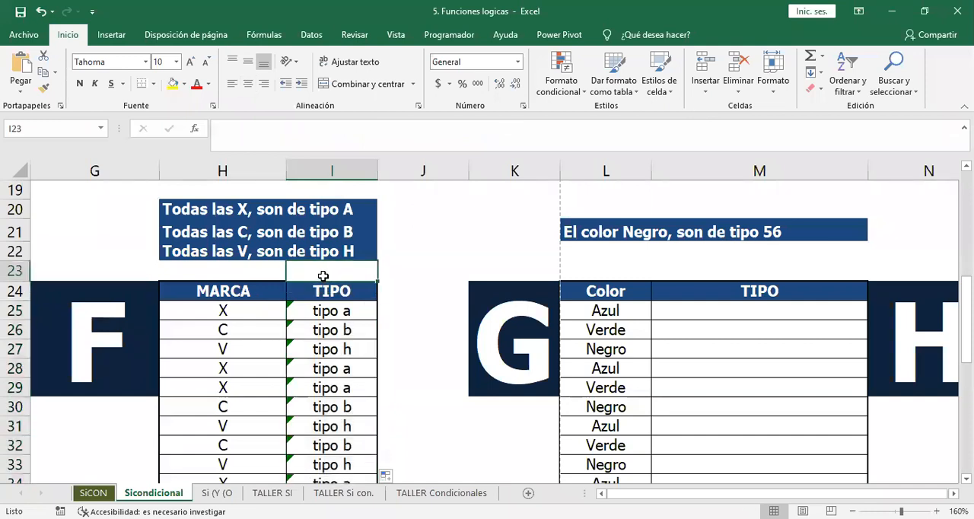
Start an SI formula in M25 of exercise G that tests whether L25 equals "negro".
left_click(690, 309)
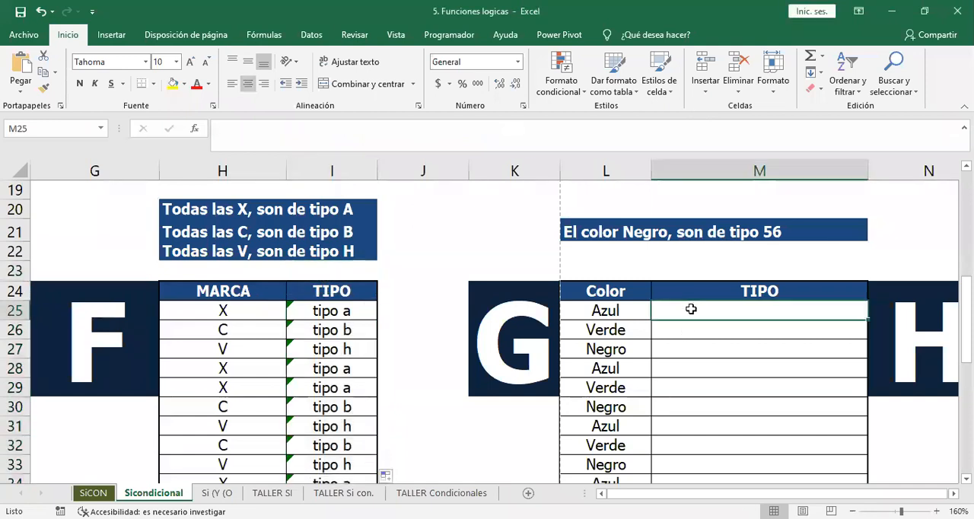
key("Up")
key("Up")
key("Right")
key("Right")
key("Left")
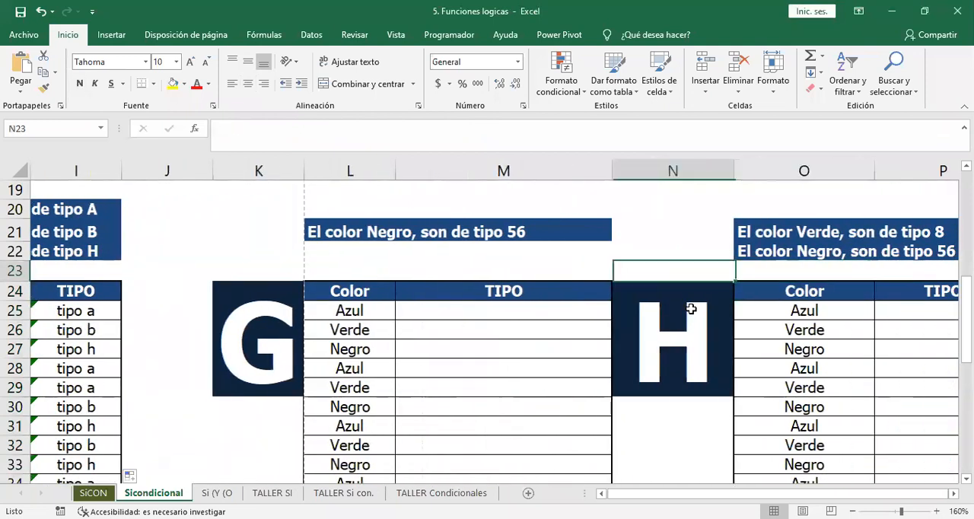
key("Down")
key("Down")
key("Left")
key("Up")
key("Up")
key("Up")
key("Up")
key("Up")
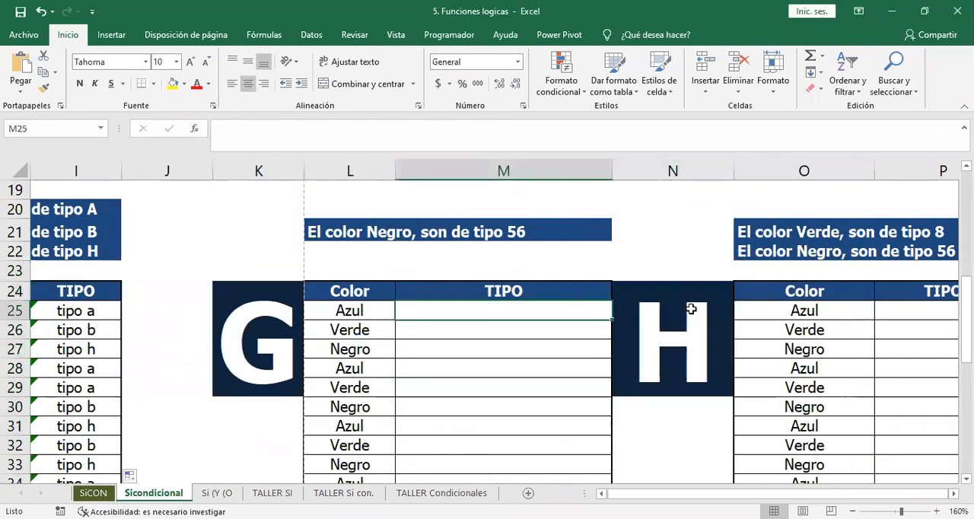
type("=")
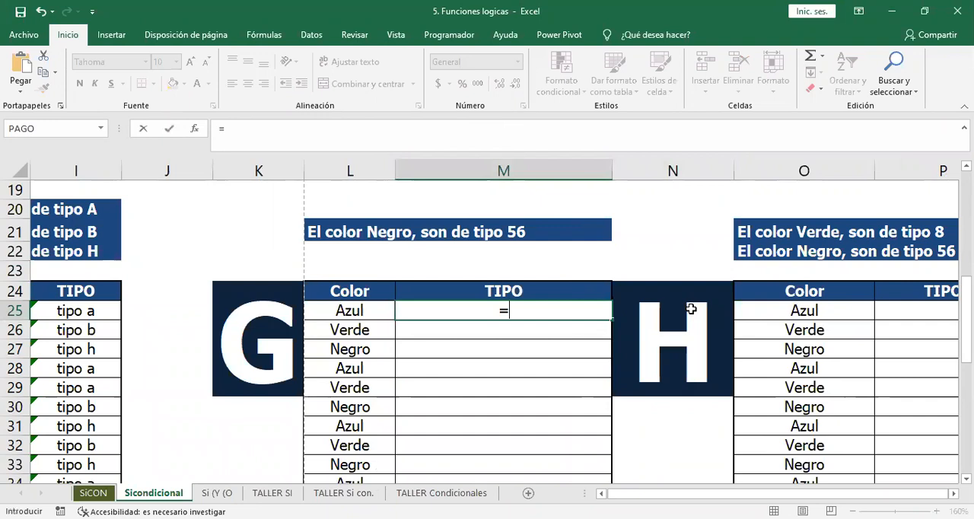
type("si(")
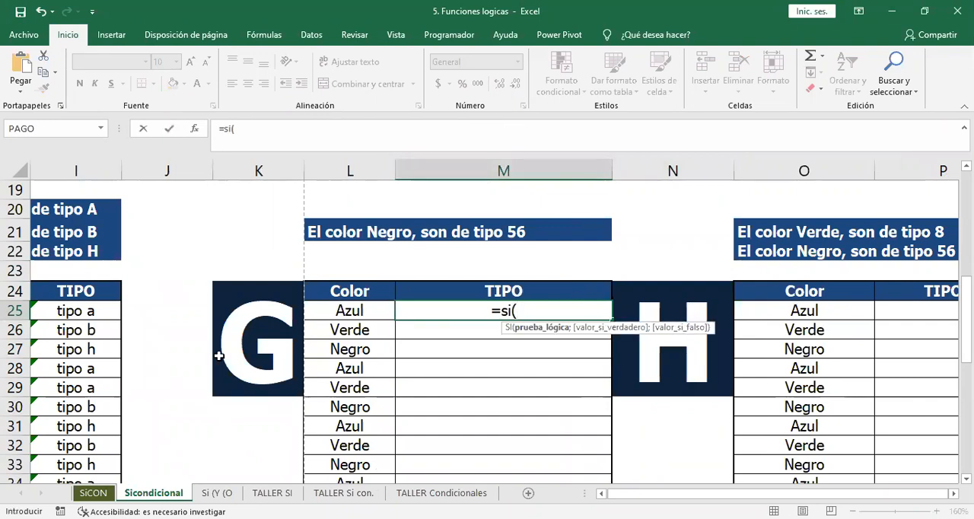
left_click(335, 308)
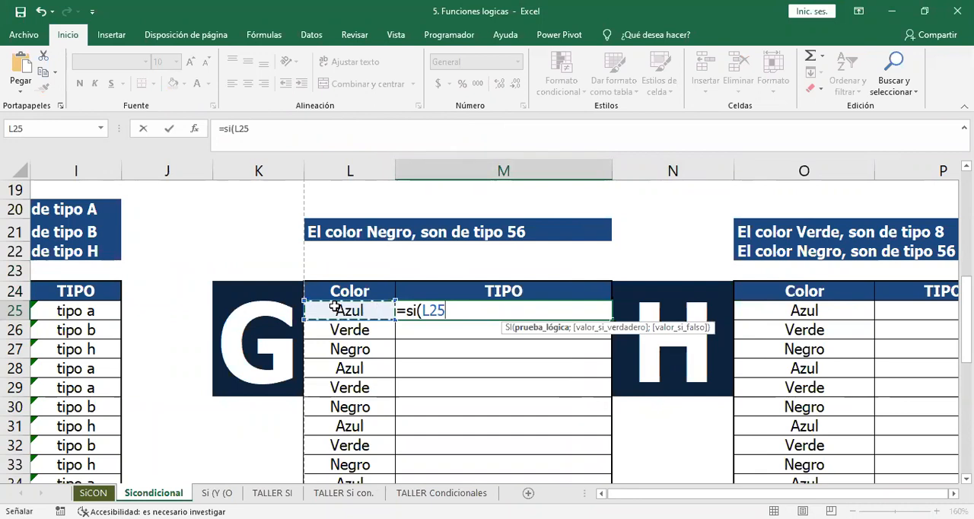
type("=")
type("\"negro")
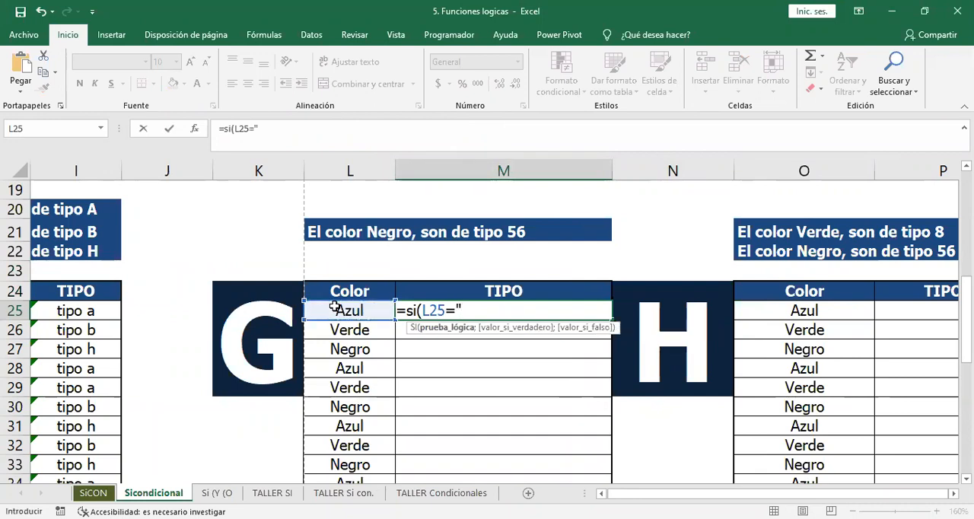
type("\"\"")
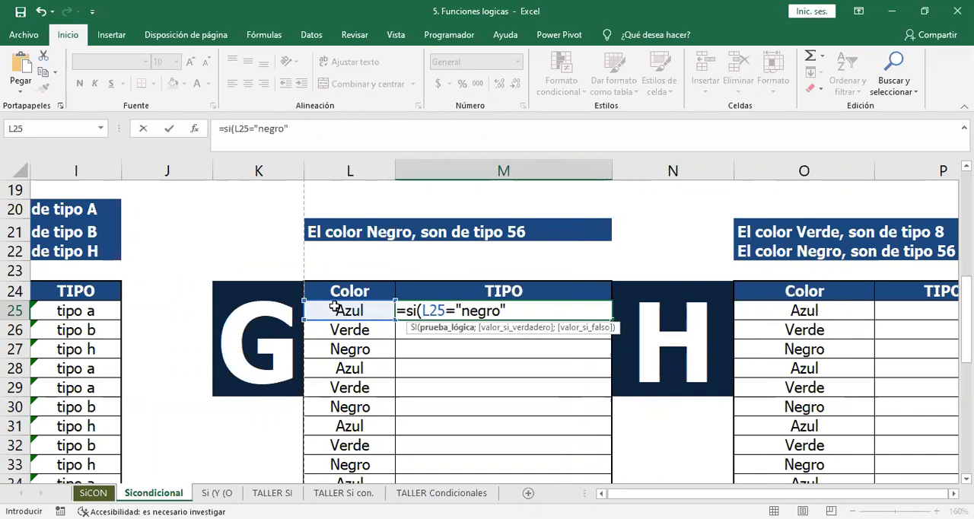
key("BackSpace")
type(";")
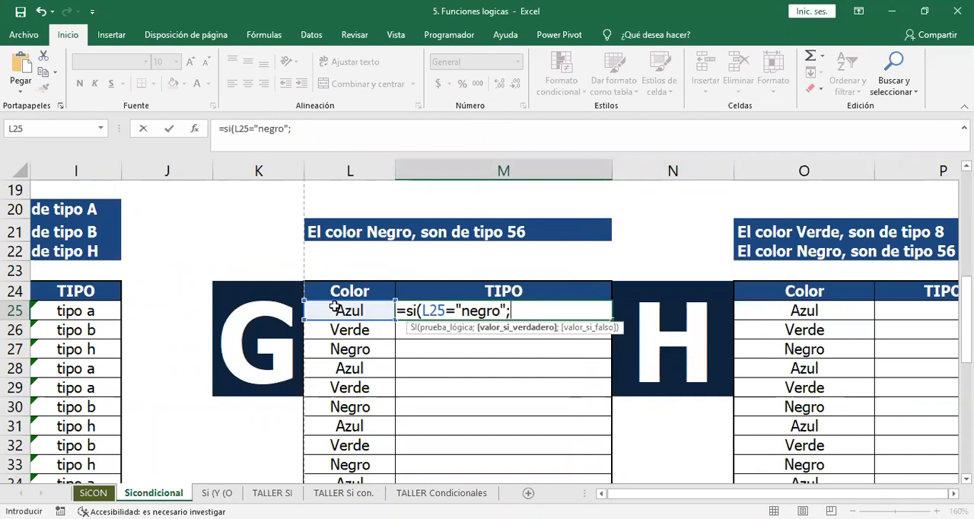
type("\"tipo 56\"")
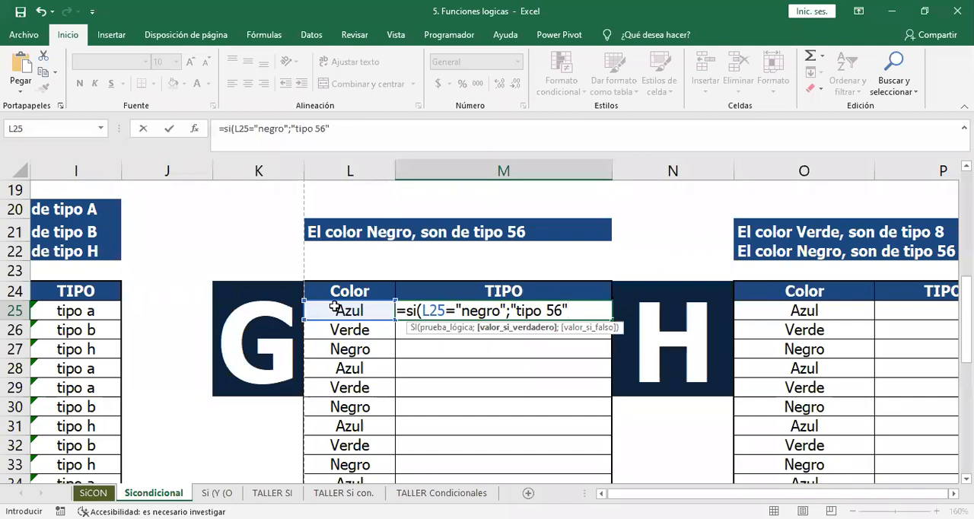
type(";")
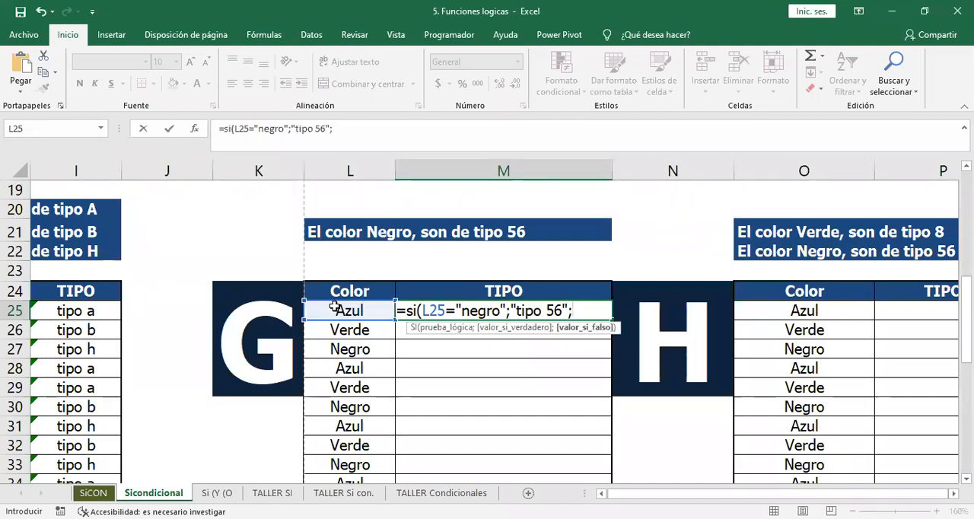
type("\" \")")
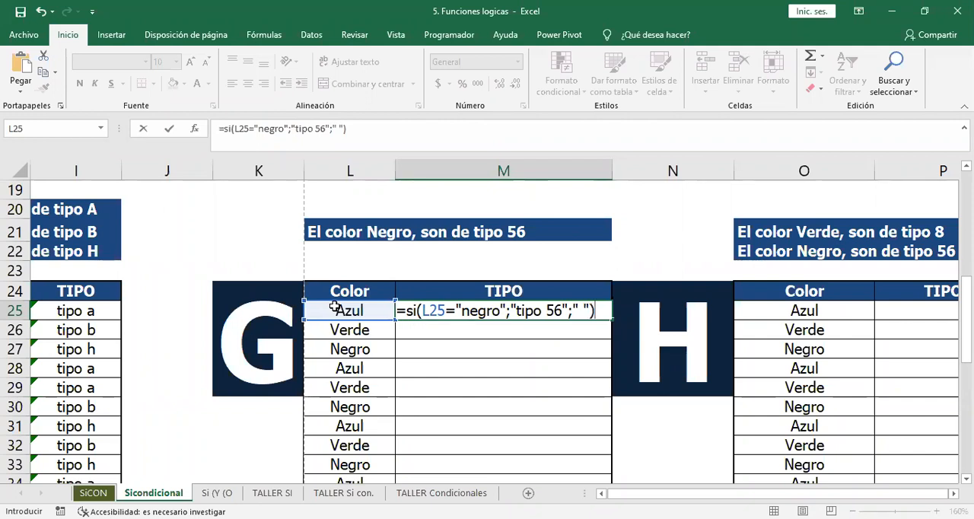
Complete M25's SI with "tipo 56" if true and a blank space " " if false, and fill it down exercise G's TIPO column.
key("Return")
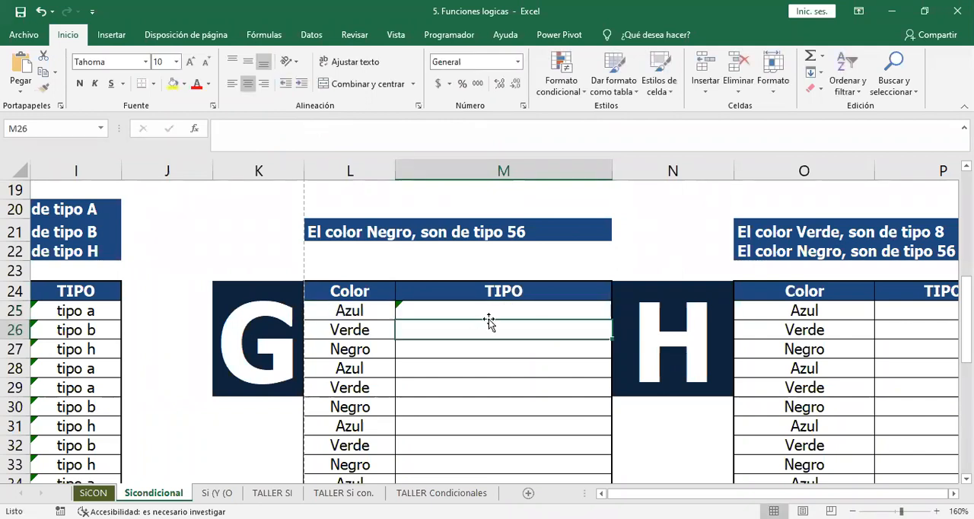
left_click(559, 302)
double_click(611, 319)
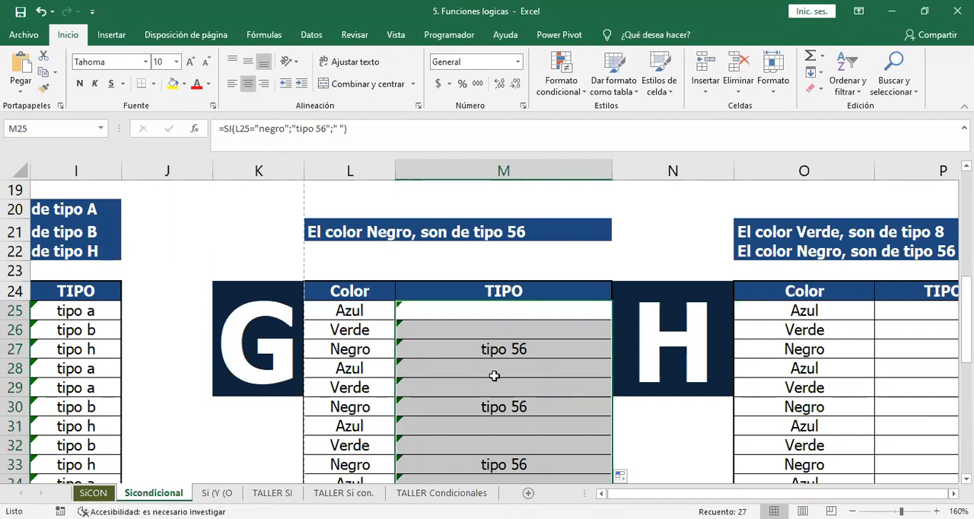
Review exercise H's type rules for the colors Verde and Negro and select its first TIPO cell, P25.
key("Up")
key("Up")
key("Up")
key("Down")
key("Down")
key("Down")
key("Right")
key("Right")
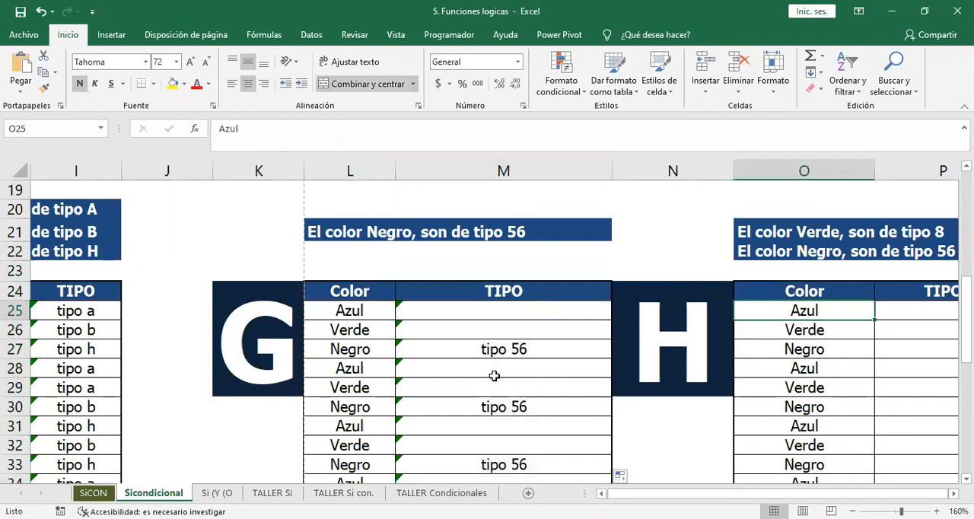
scroll(494, 375, "right", 3)
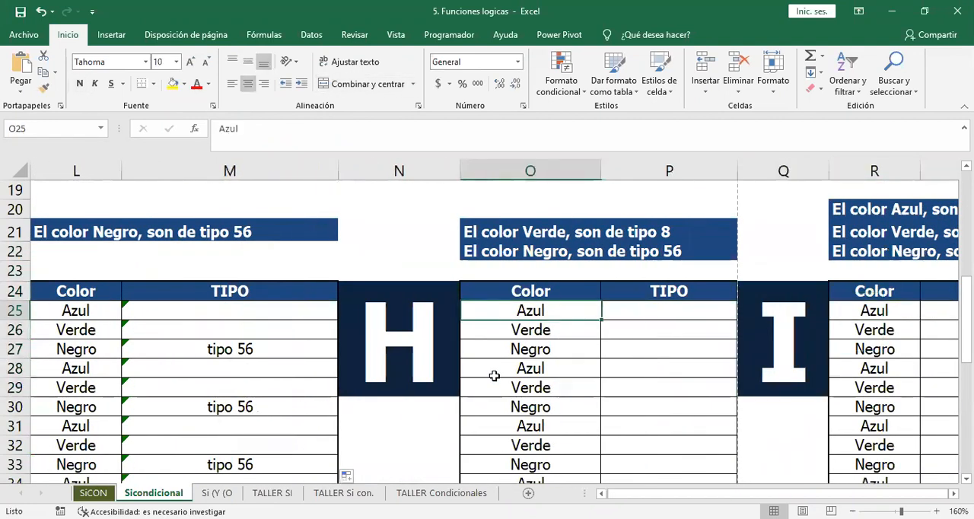
key("Up")
key("Down")
key("Right")
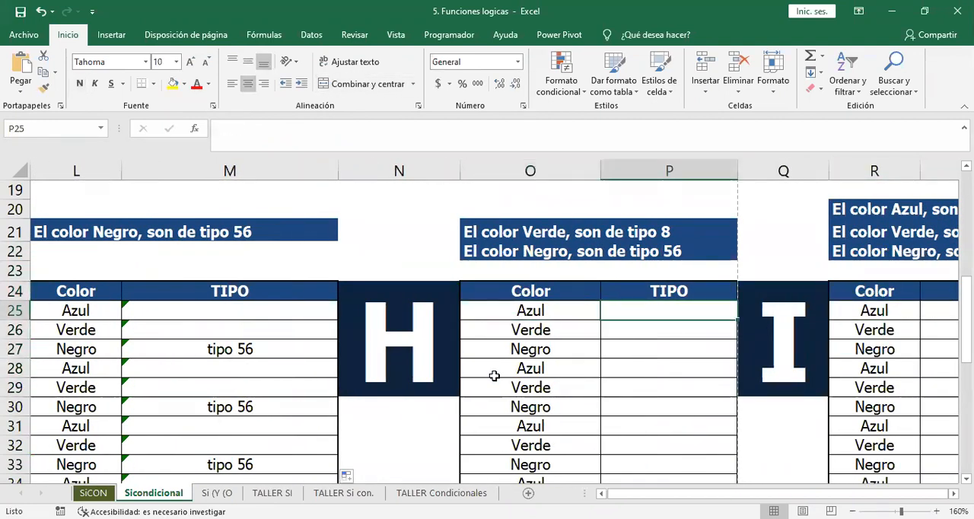
key("Up")
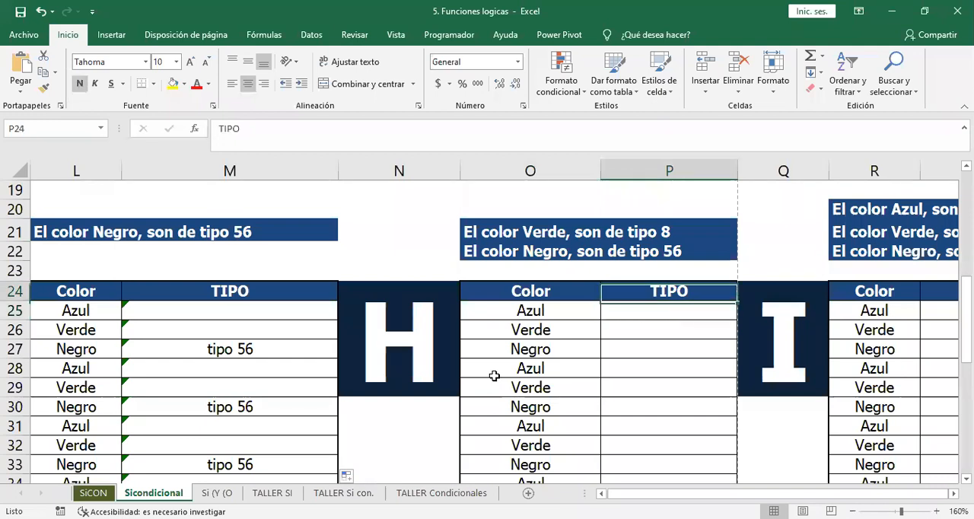
key("Down")
key("Up")
key("Up")
key("Up")
key("Up")
key("Up")
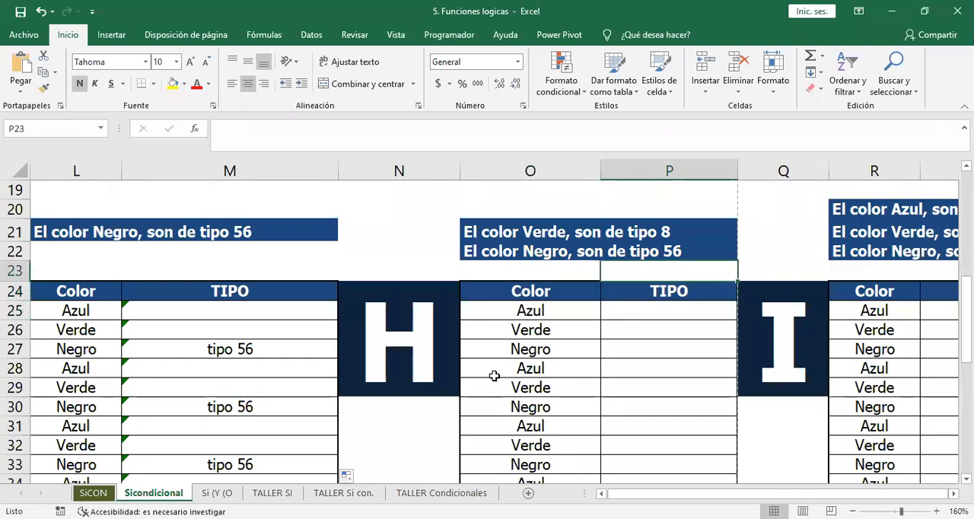
key("Down")
key("Down")
key("Down")
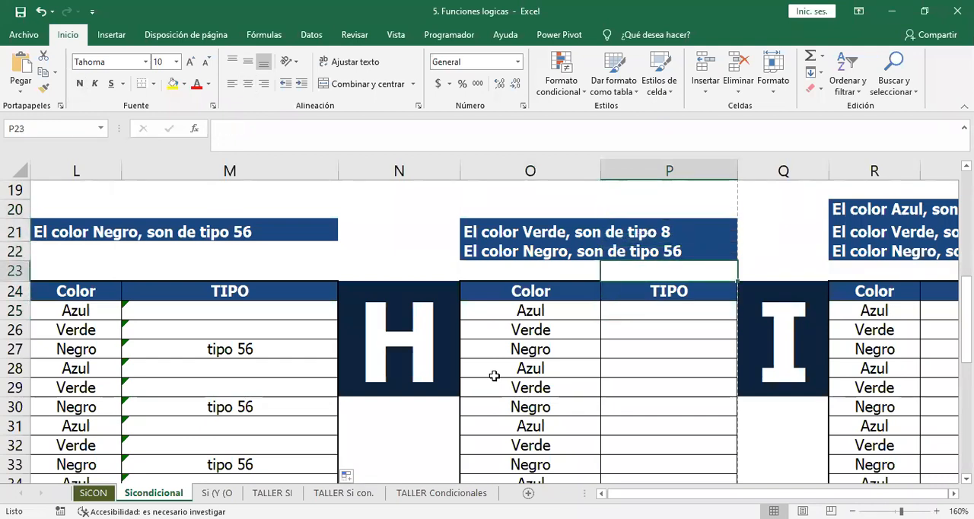
key("Down")
key("Down")
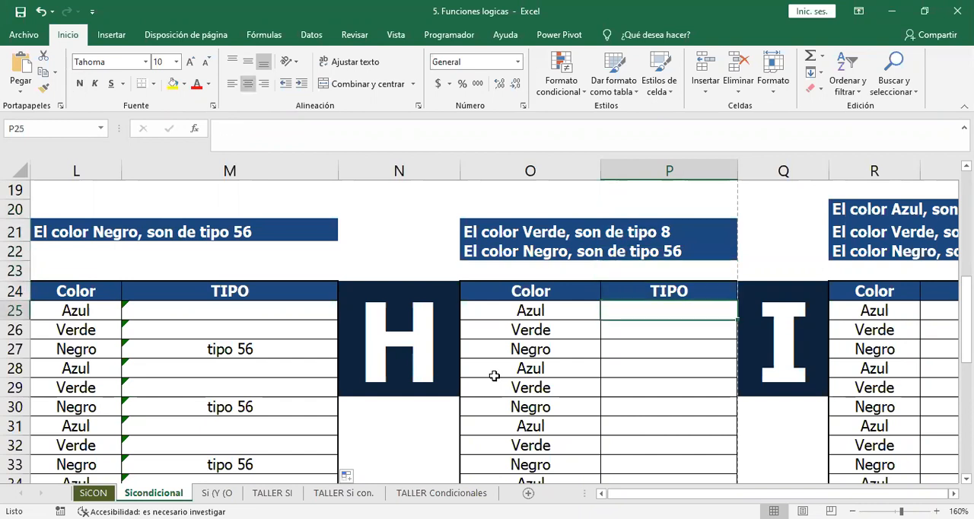
Start an SI formula in P25 of exercise H that tests whether O25 equals "verde" and returns "tipo 8" if true.
type("=s")
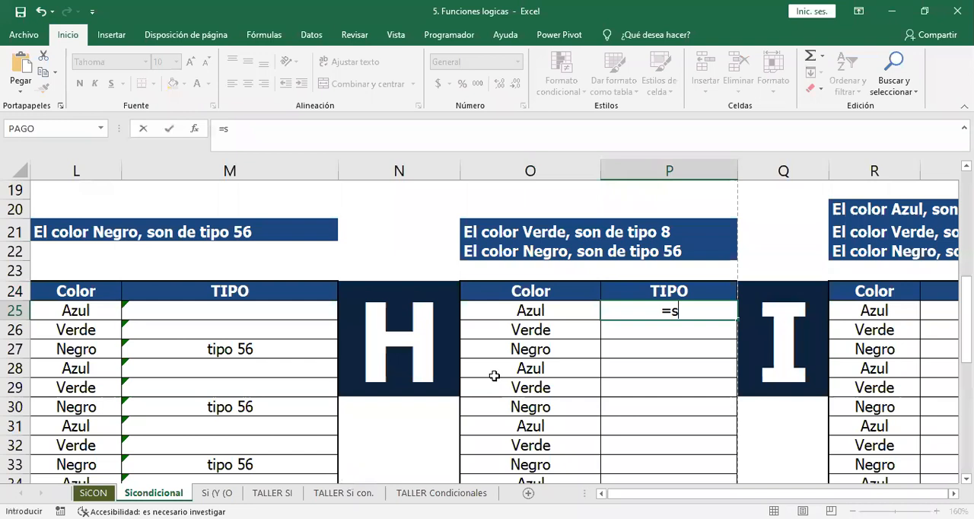
type("i(")
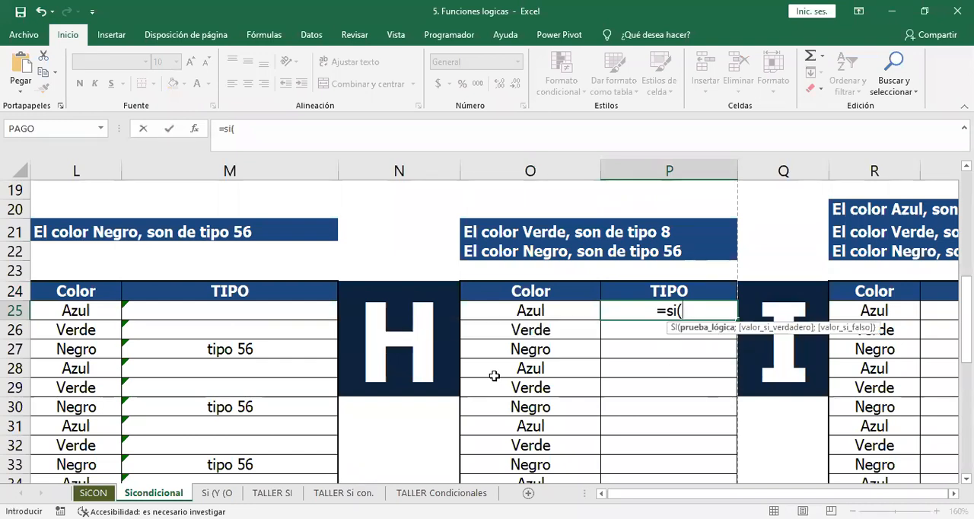
left_click(534, 309)
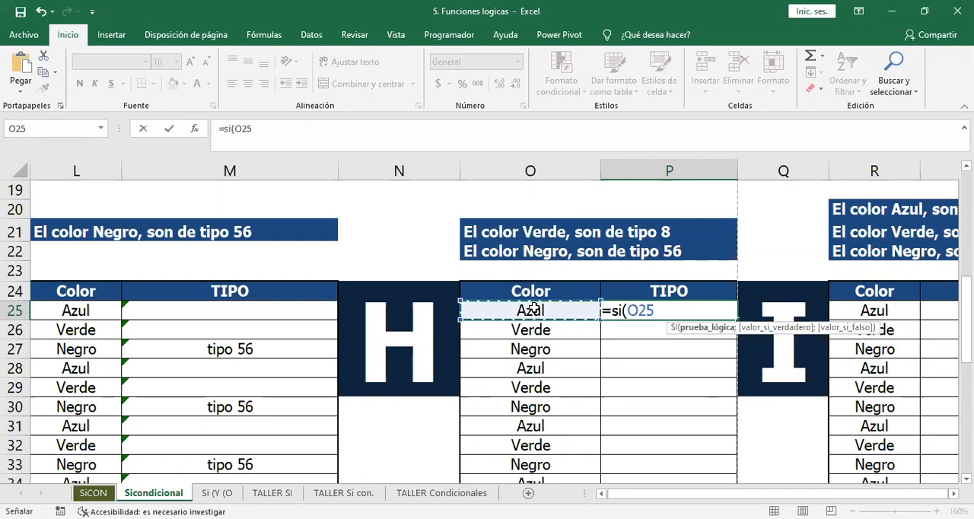
type("=\"verde\"")
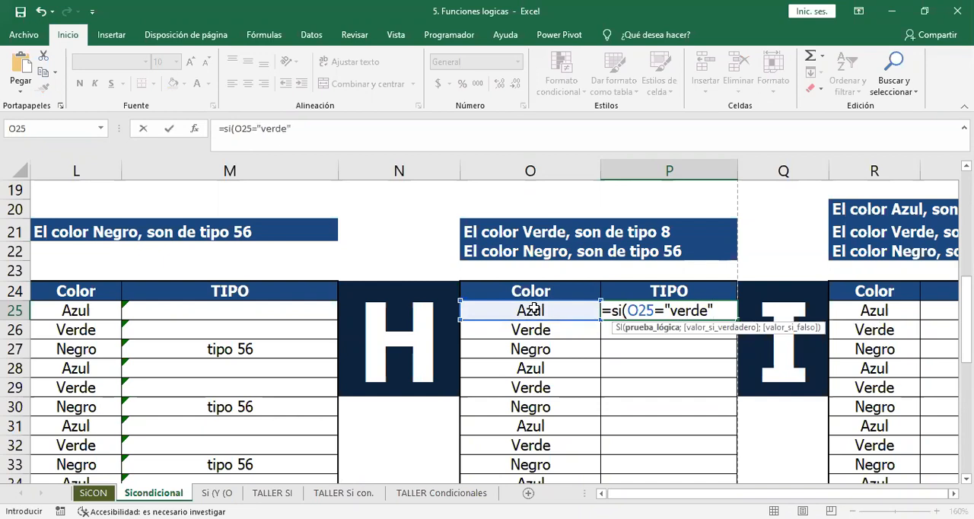
type(";")
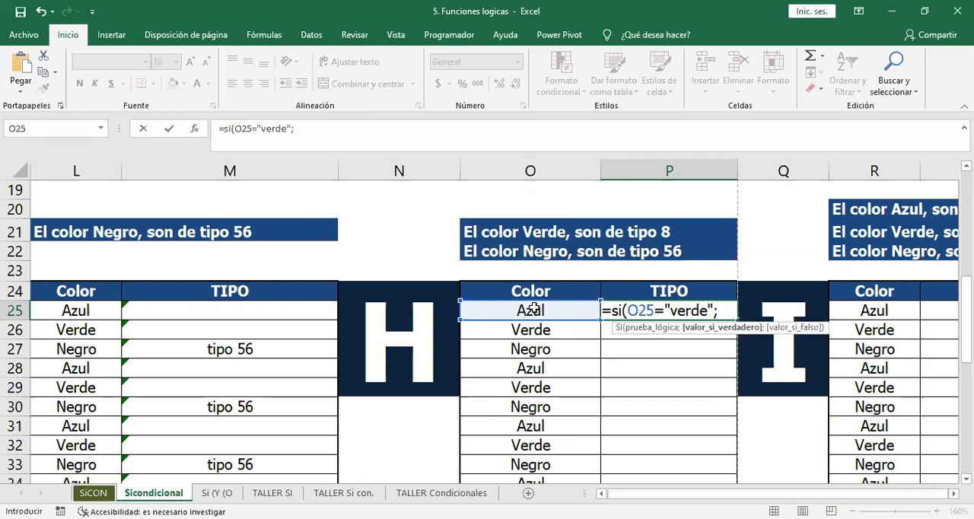
type("\"t")
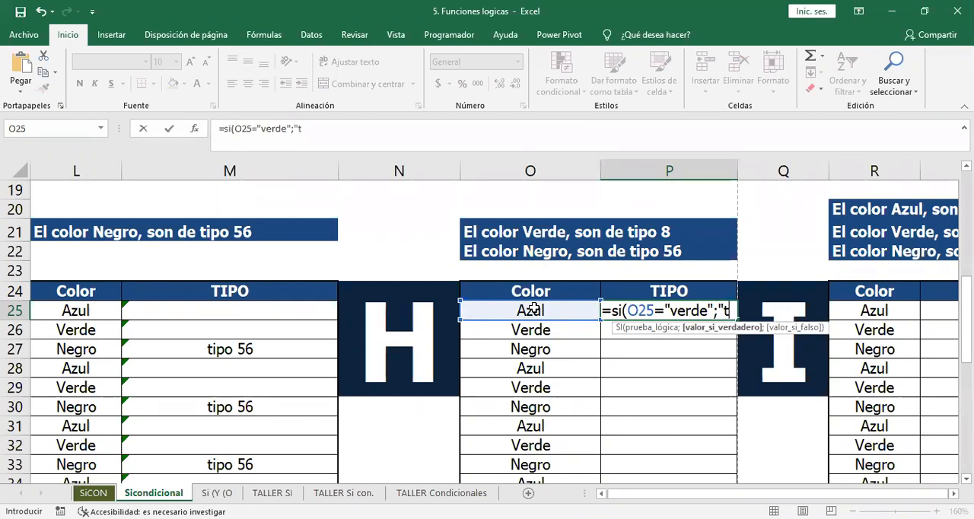
type("ipo 8\"")
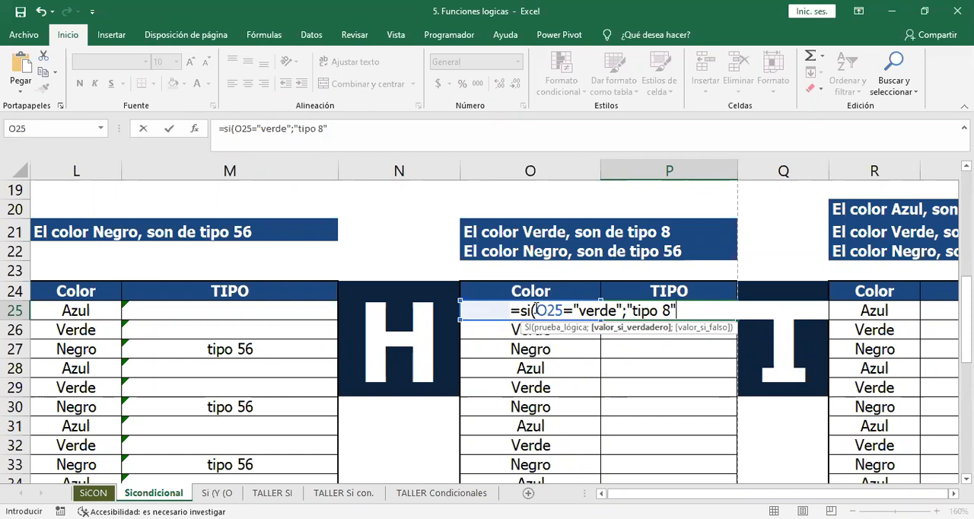
Nest a second SI in P25's false argument that tests whether O25 equals "negro" and returns "tipo 56" if true.
type(";")
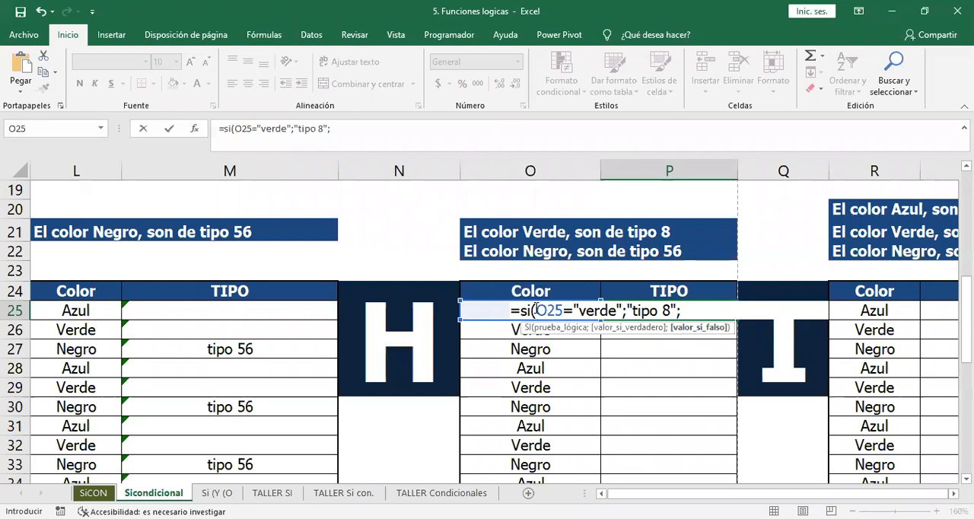
type("si(")
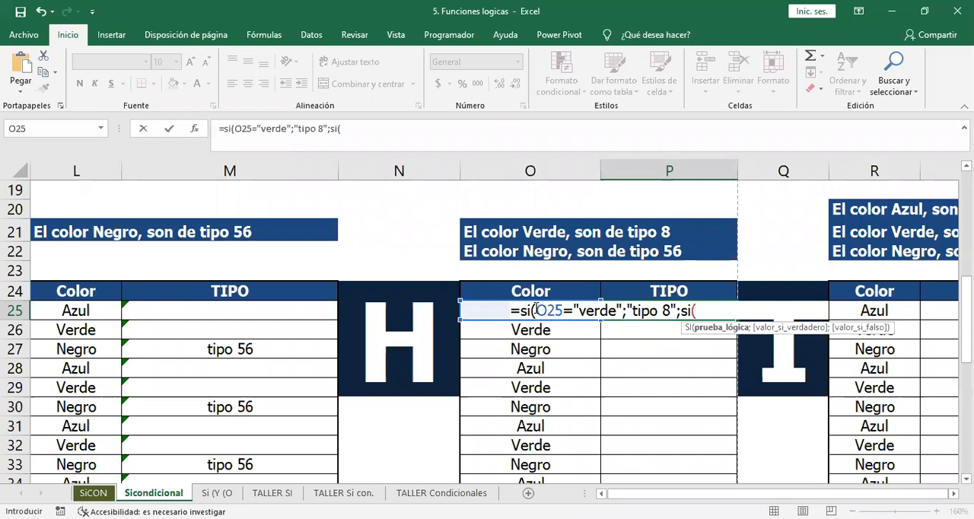
type("o25")
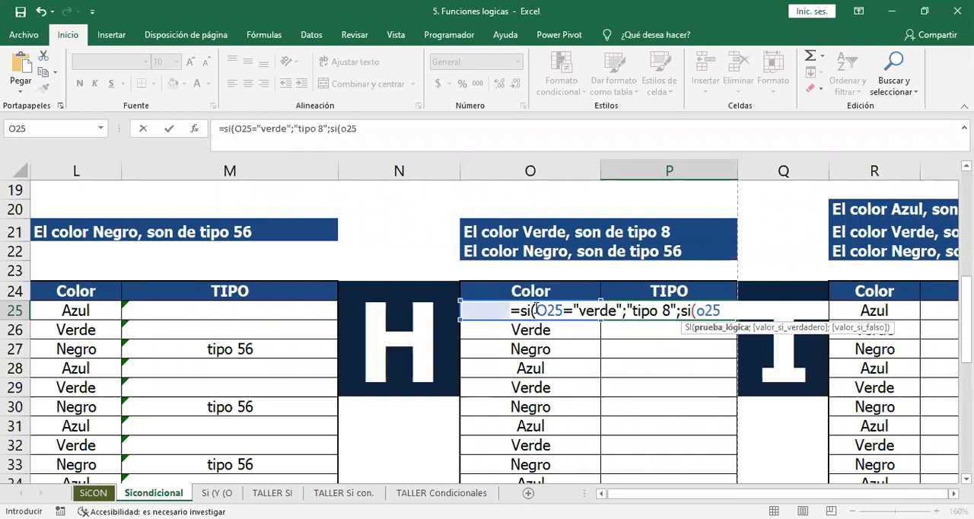
type("=")
type("\"")
type("negr")
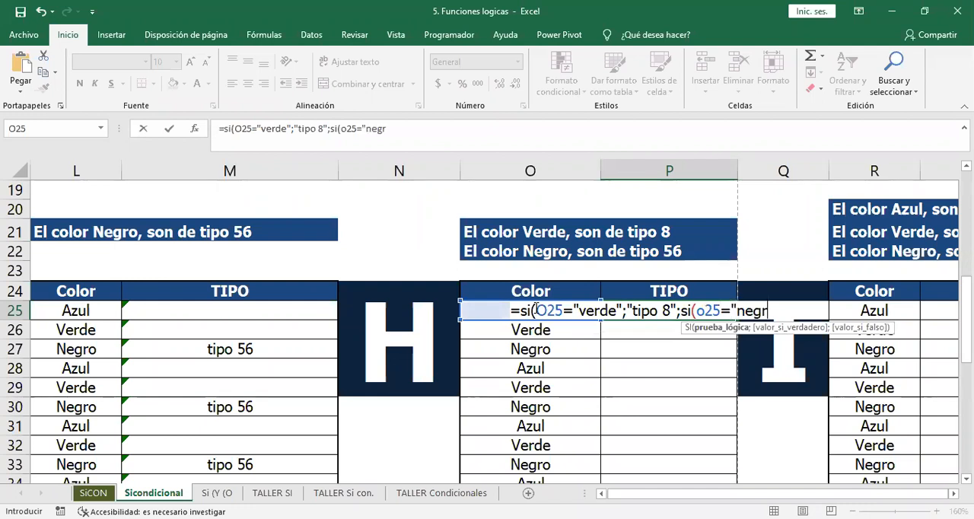
type("o\";\"tipo ")
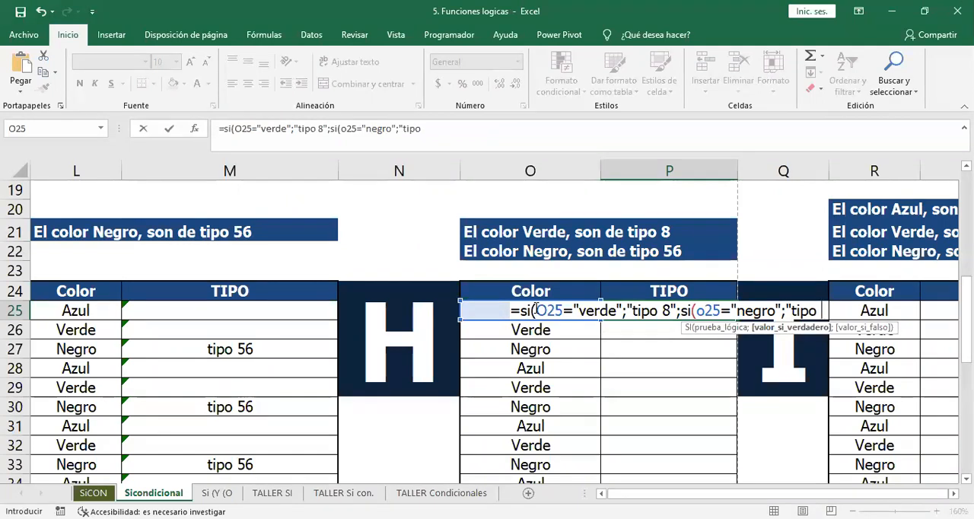
type("56\"")
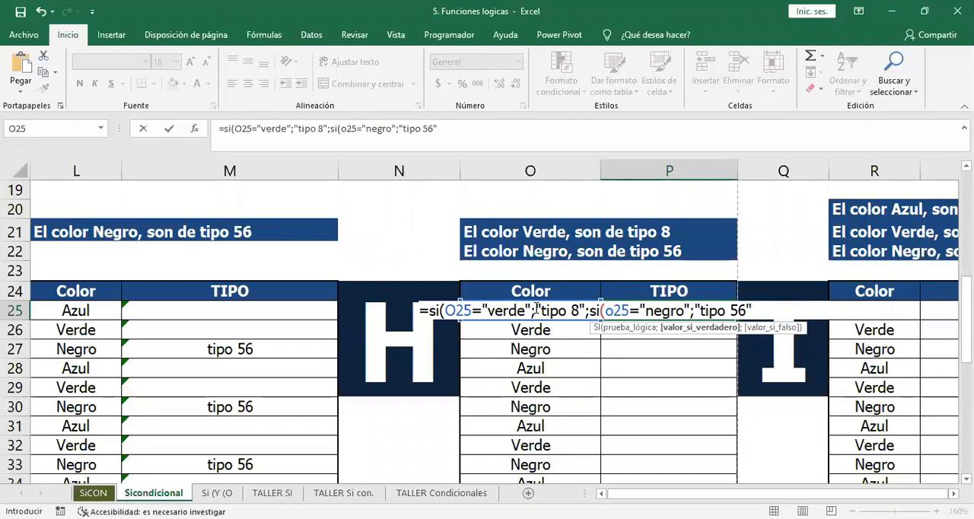
type(";")
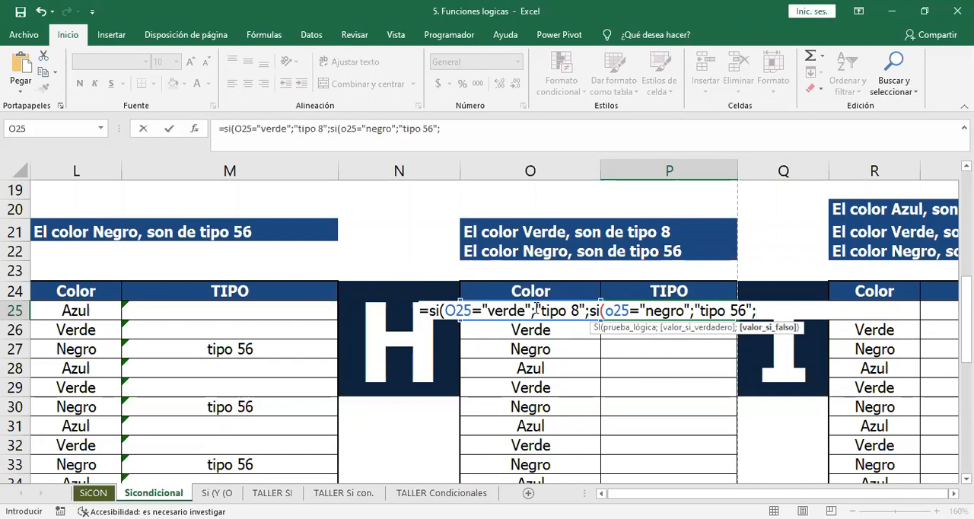
type("\" \")")
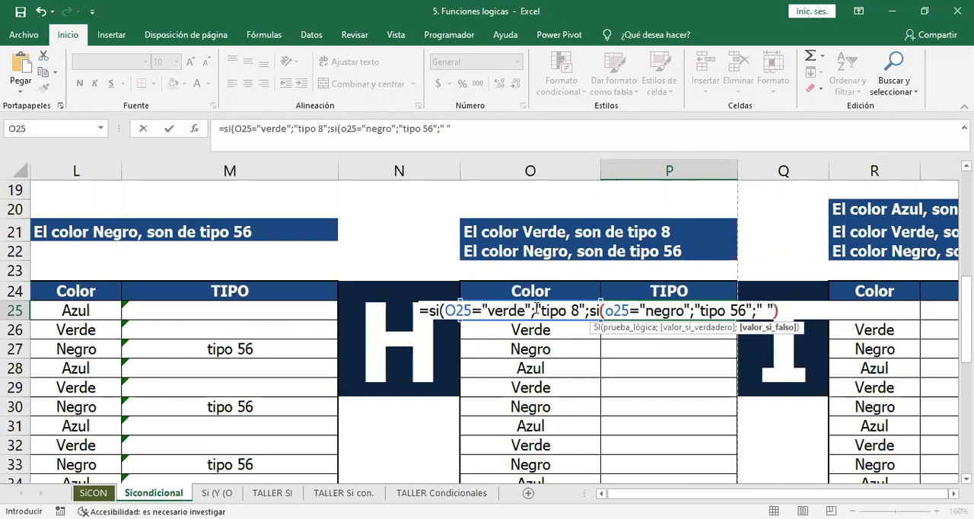
type(")")
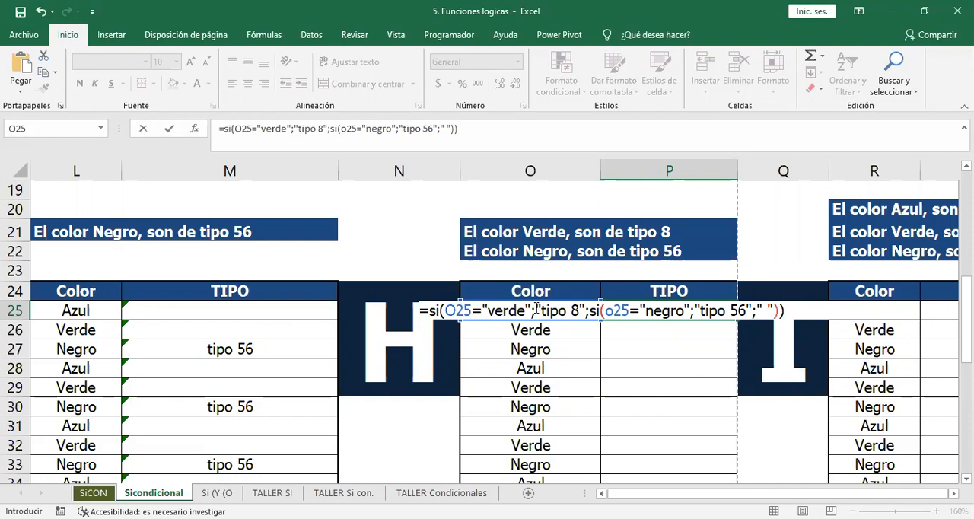
Complete P25's nested SI with a blank space " " if false, and fill it down exercise H's TIPO column.
key("Return")
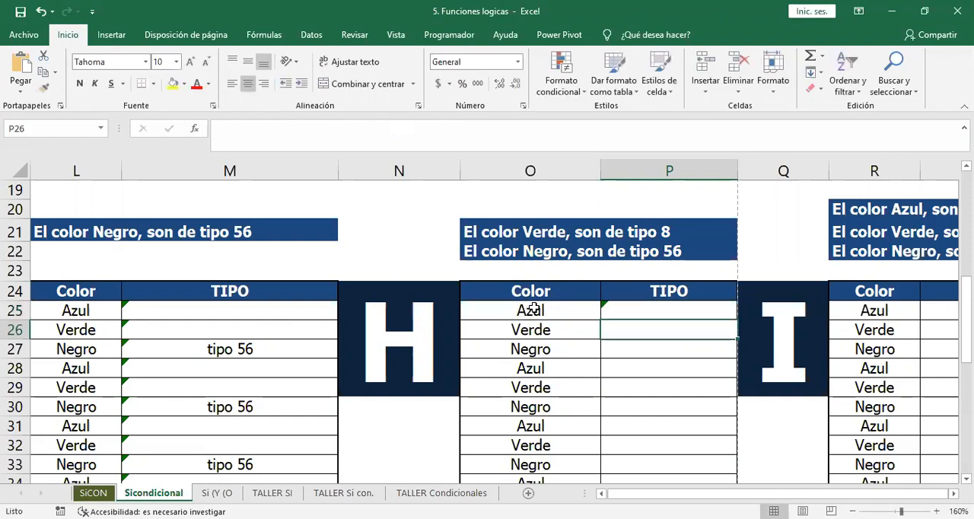
left_click(697, 303)
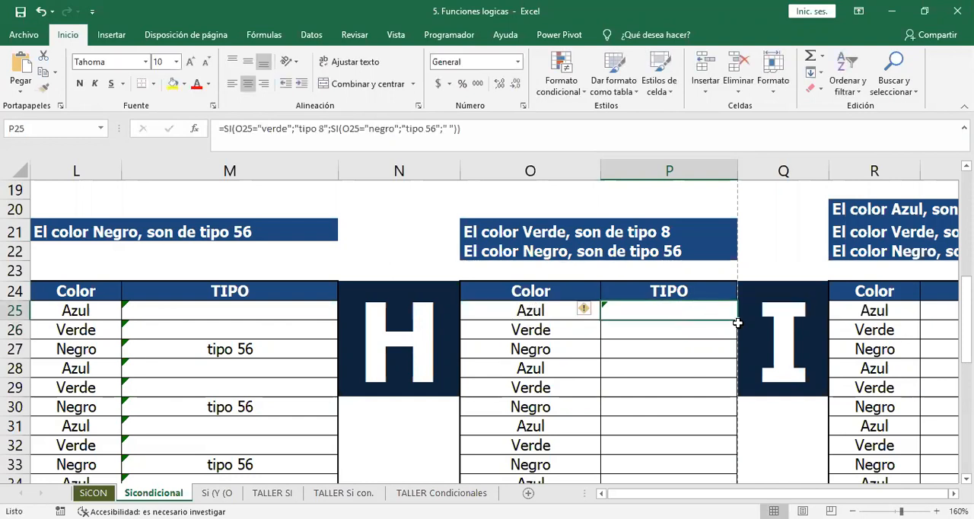
double_click(737, 321)
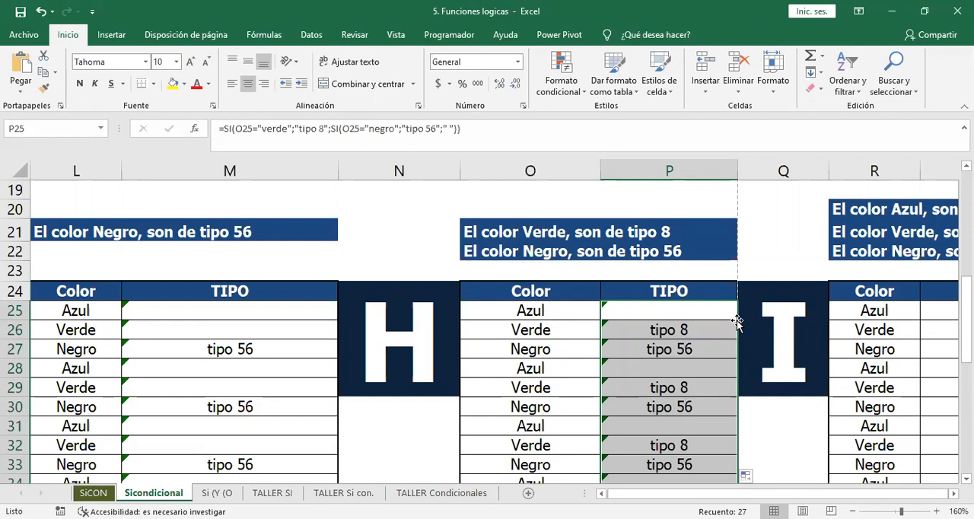
Review exercise I's type rules for the colors Azul, Verde and Negro and select its first TIPO cell, S25.
key("Right")
key("Right")
key("Right")
key("Right")
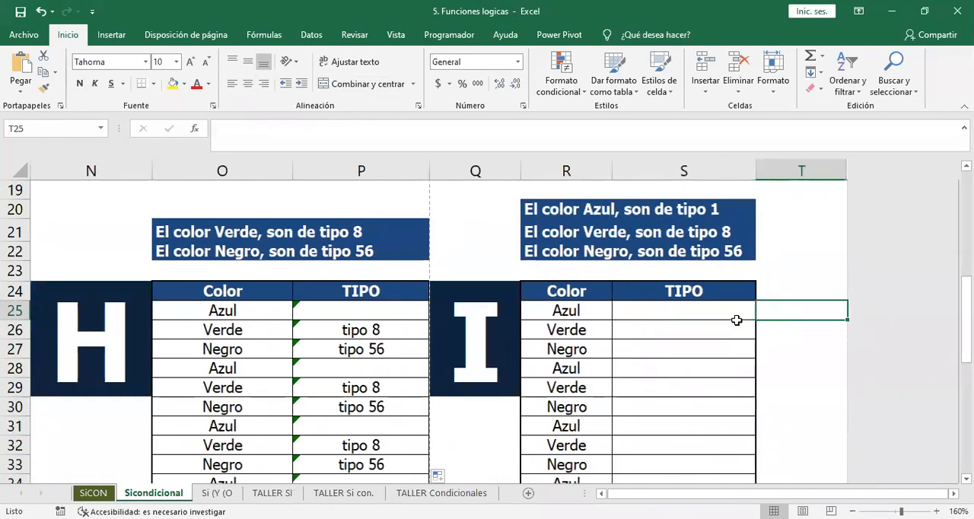
key("Left")
key("Left")
key("Up")
key("Down")
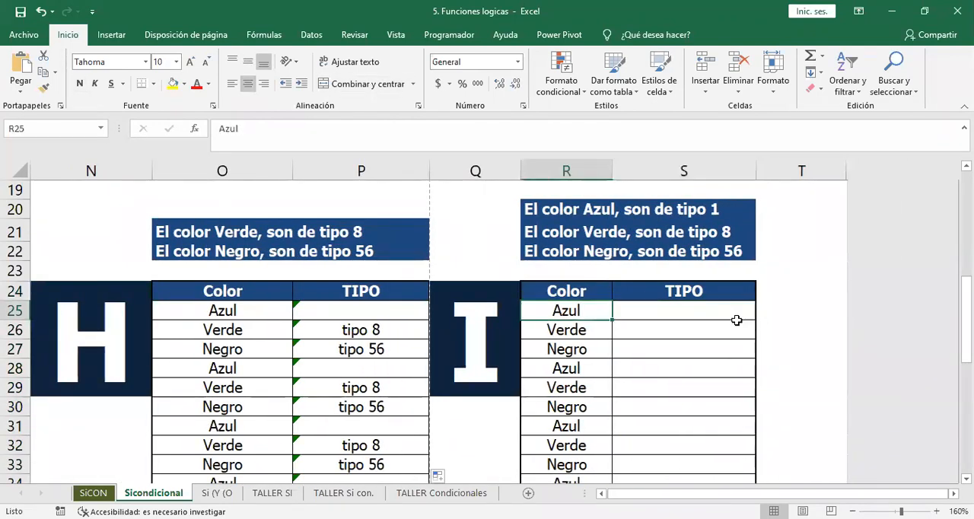
key("Right")
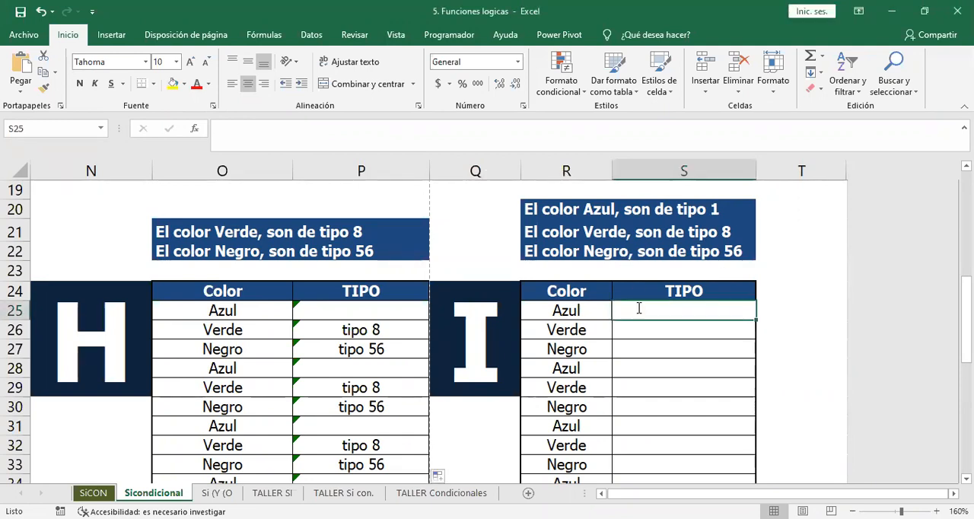
Start an SI formula in S25 of exercise I that tests whether R25 equals "azul" and returns "tipo 1" if true.
type("=si(")
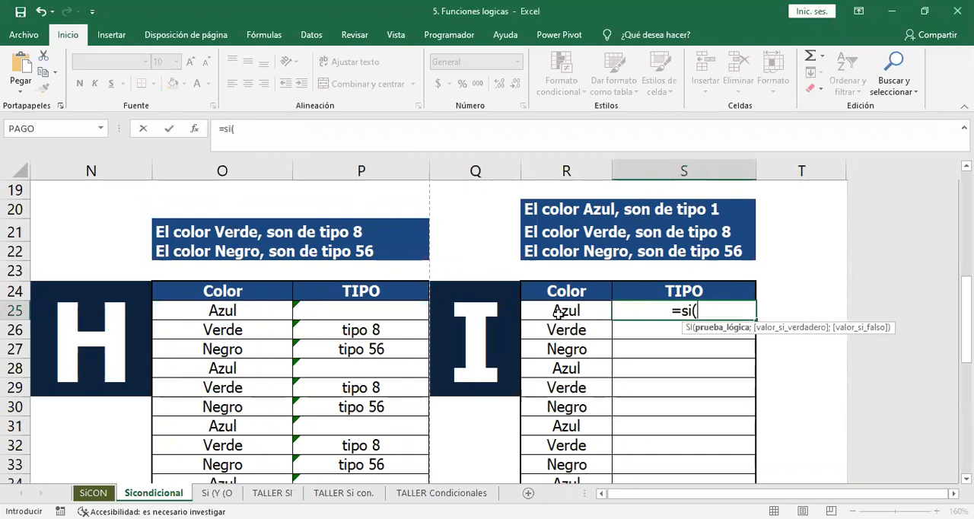
left_click(564, 311)
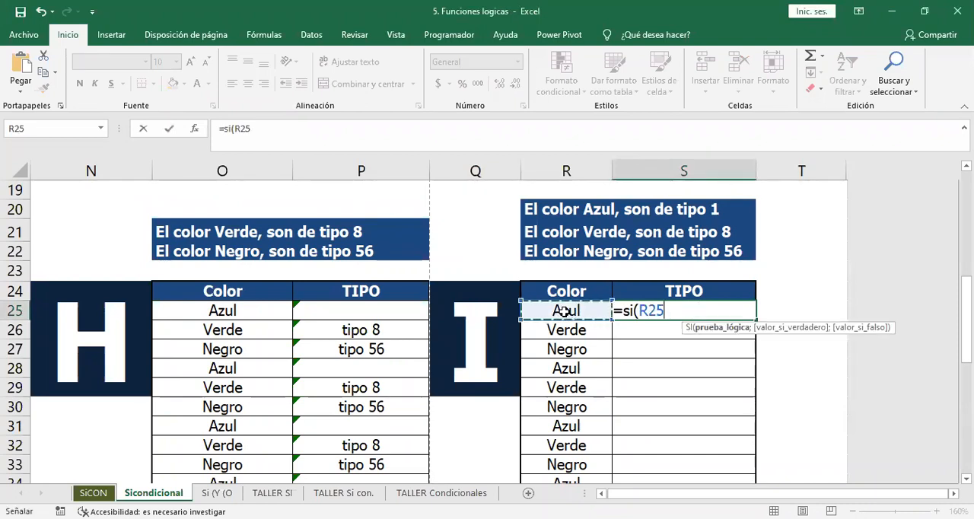
type("=")
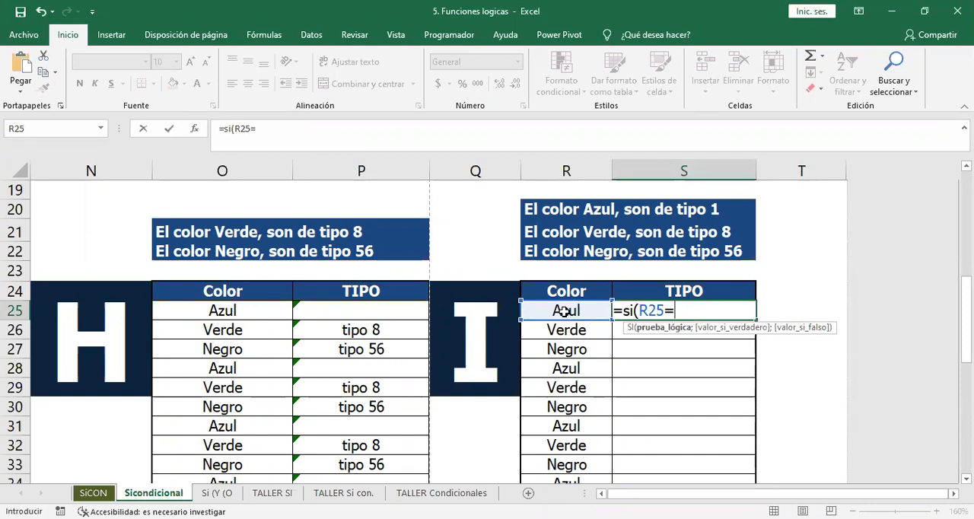
type("\"azul\";")
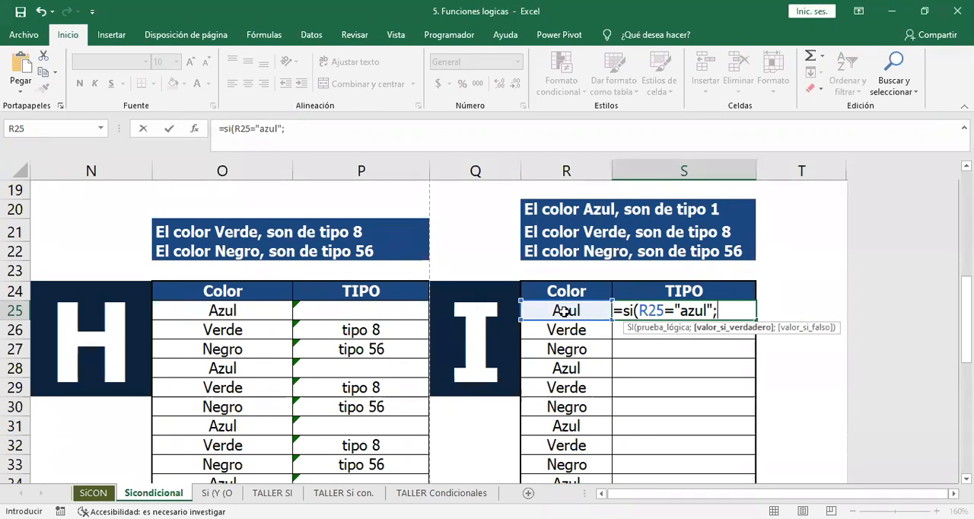
type("\"tipo 1\"")
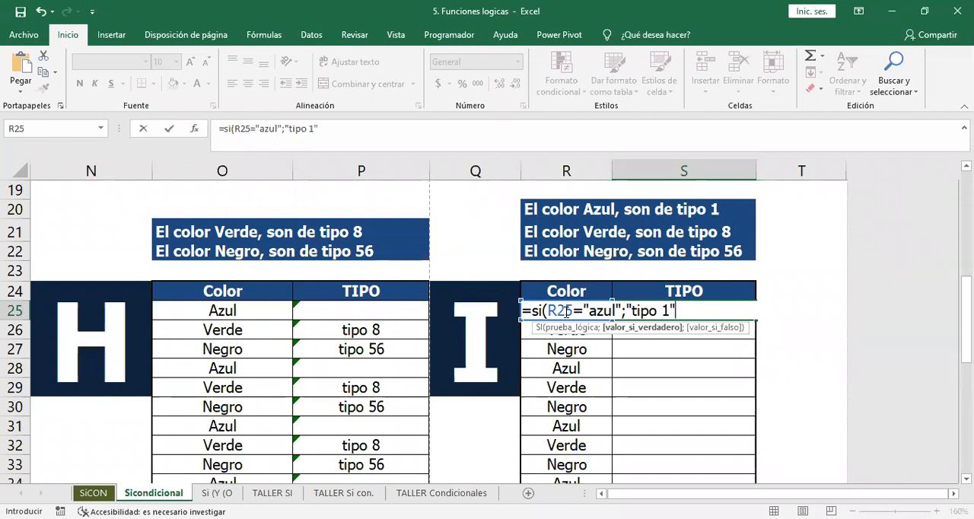
type(";")
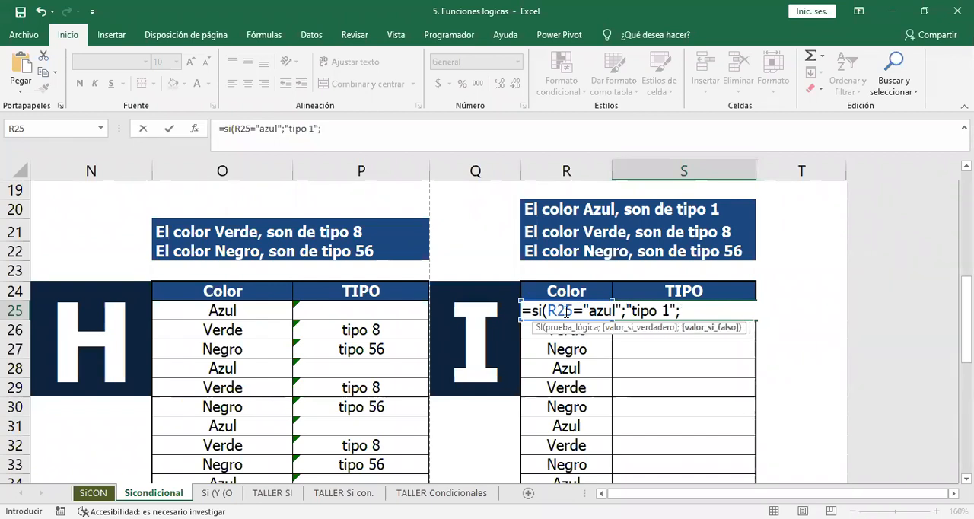
type("si(")
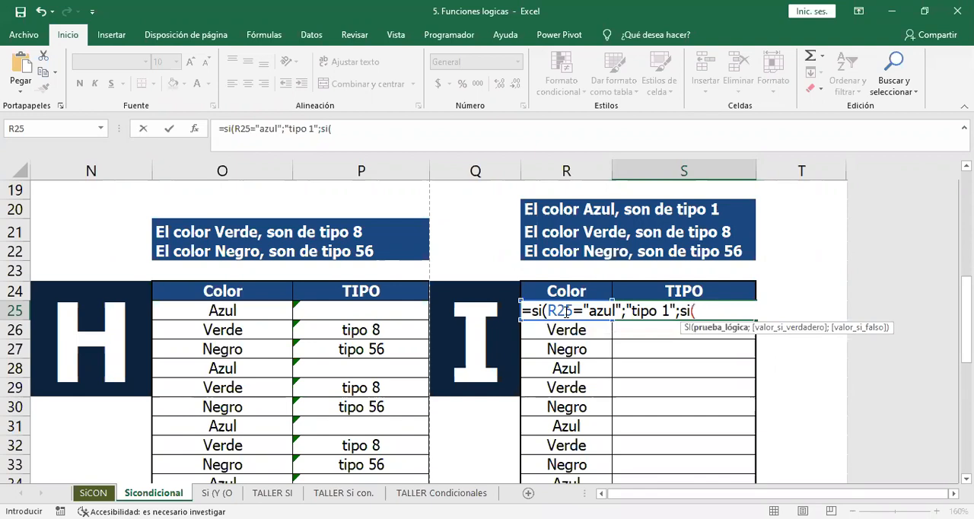
type("r25=")
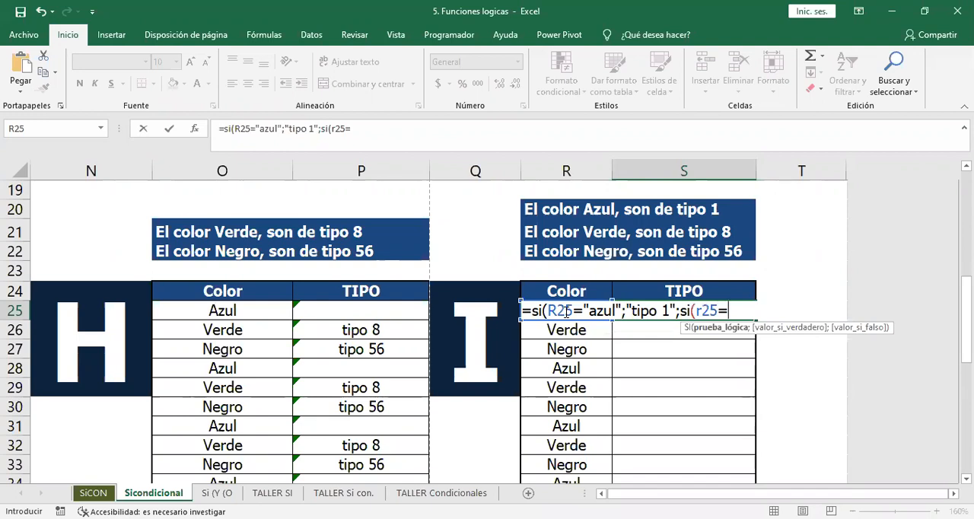
type("\"verde")
Nest a second SI in S25's false argument that tests whether R25 equals "verde" and returns "tipo8" if true.
key("BackSpace")
type("e")
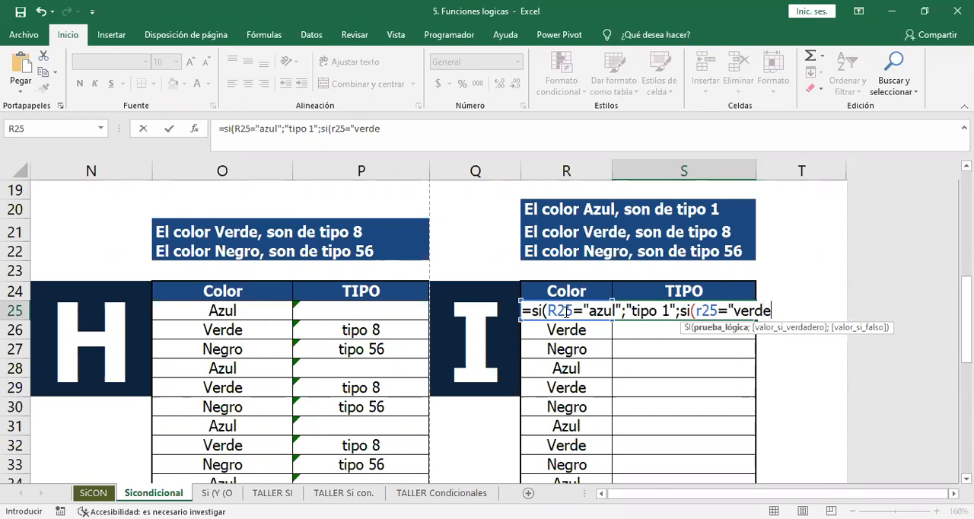
type("\";\"tipo")
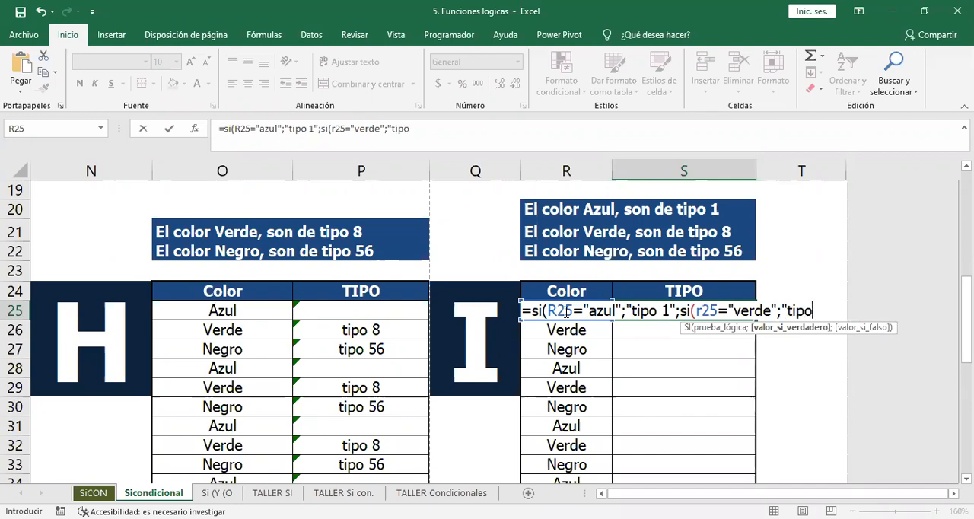
type("8\"")
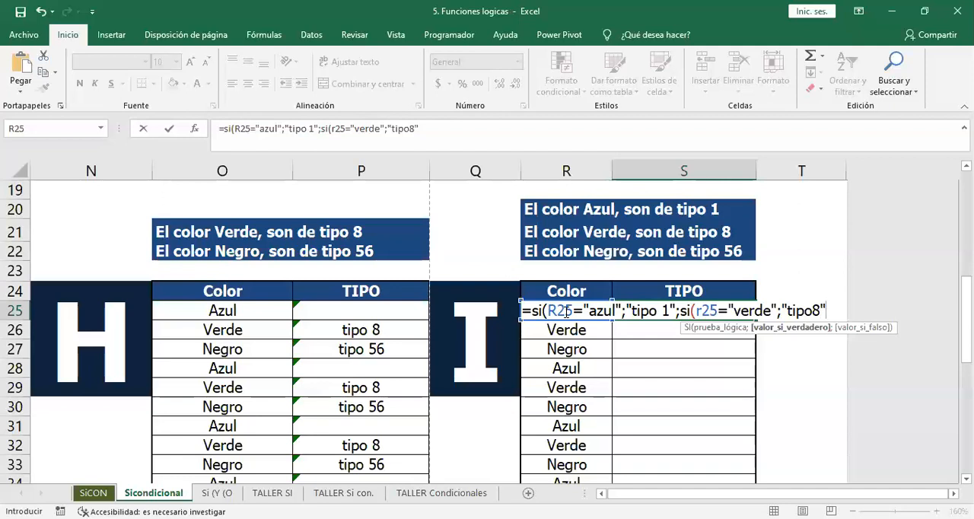
type(";si(")
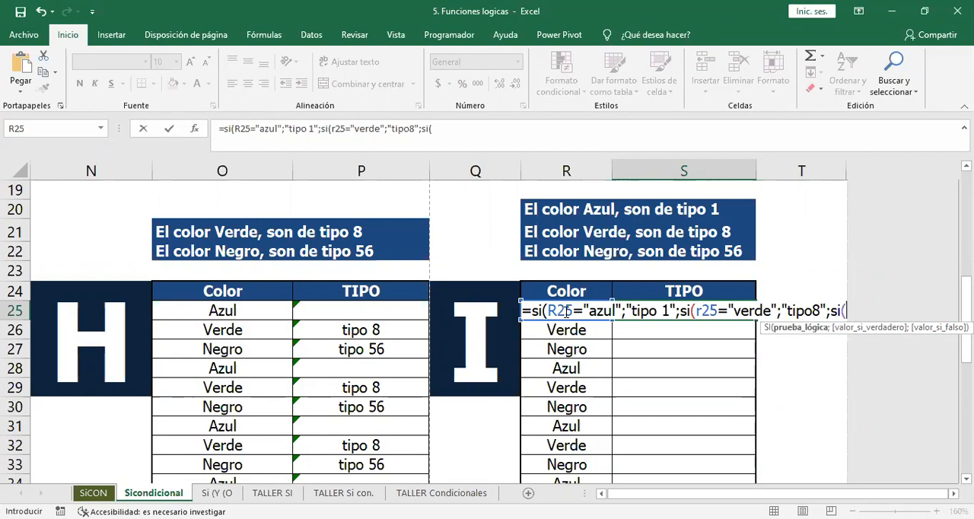
Nest a third SI in S25's formula that tests whether R25 equals "negro" and returns "tipo 56" if true.
type("r25=")
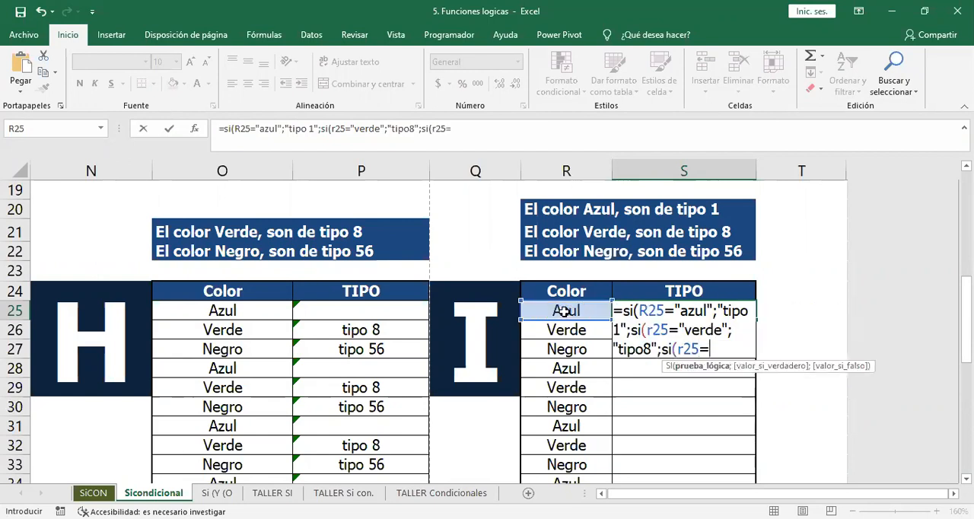
type("\"negro")
type("\";")
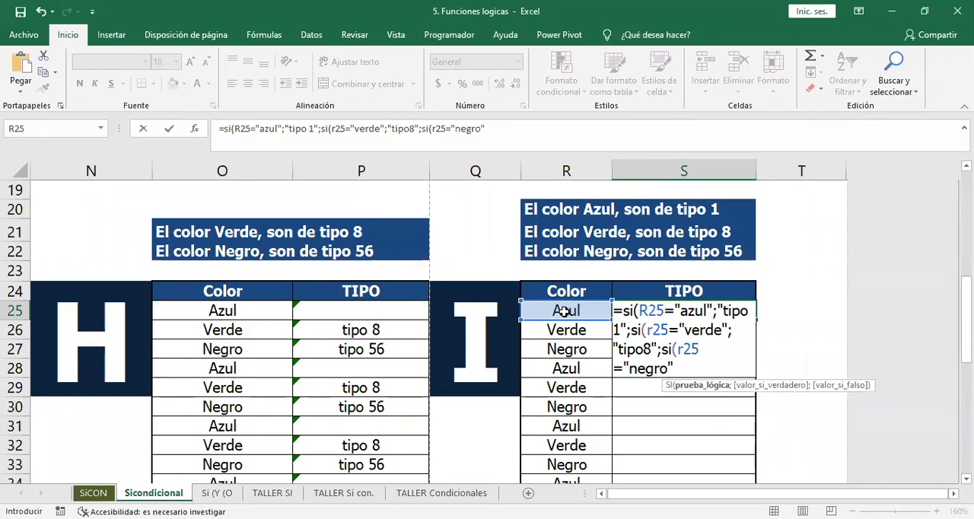
type("\"tipo")
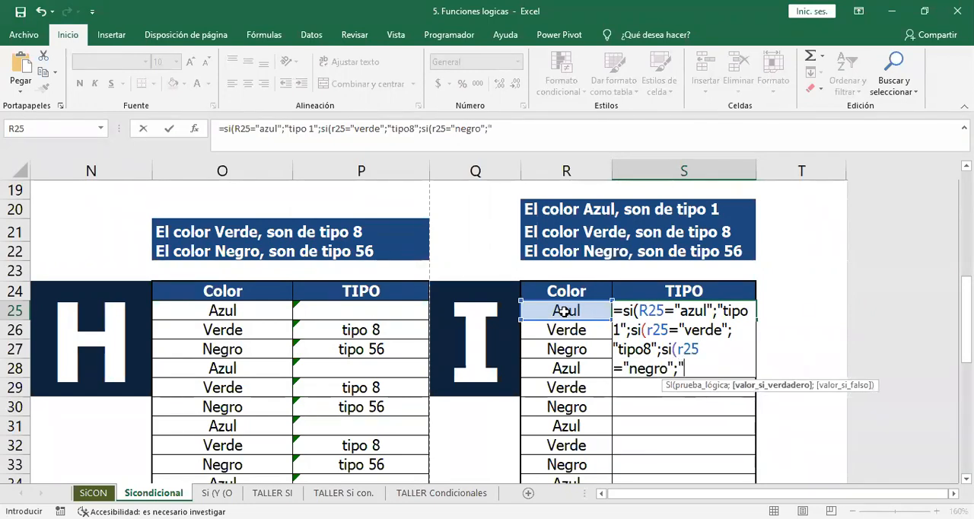
type(" 56\"")
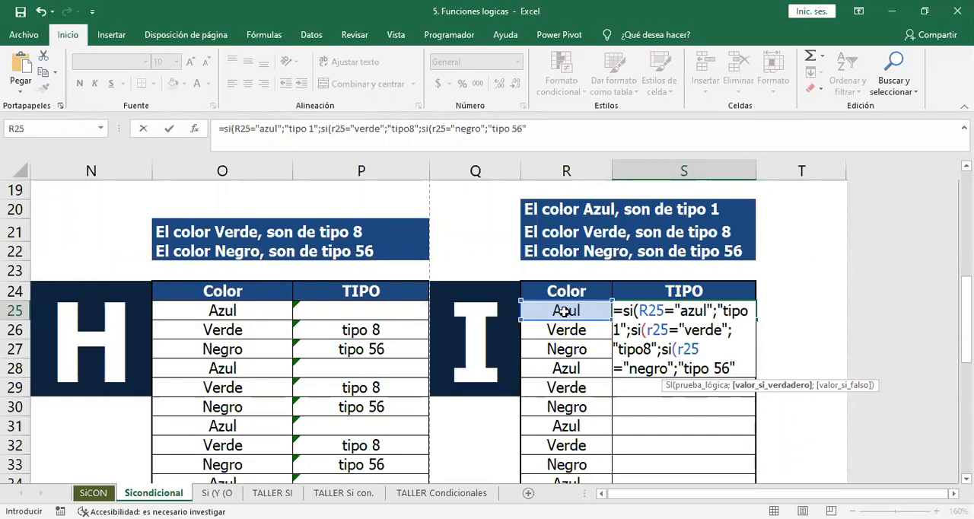
type(";")
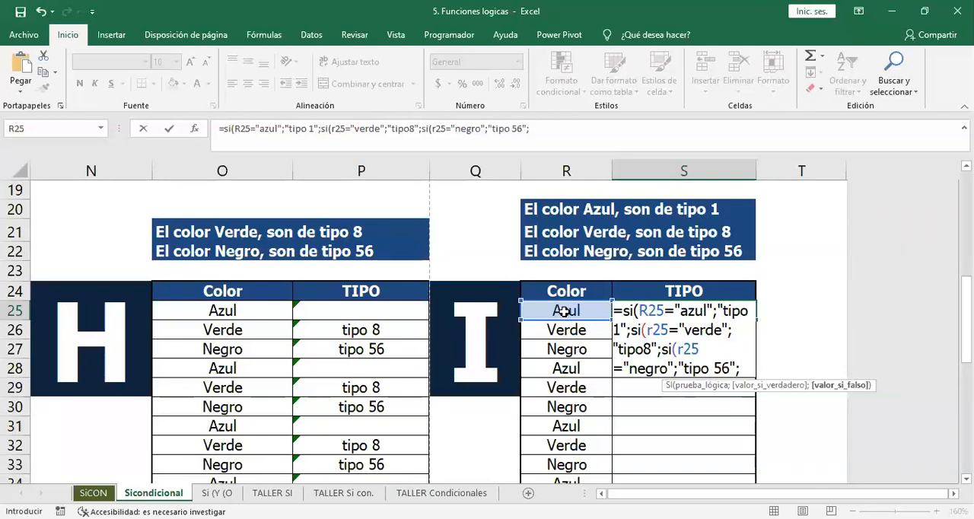
Complete S25's formula with a blank space " " as the last false value, closing all three SI functions.
type("\" \"")
type(")")
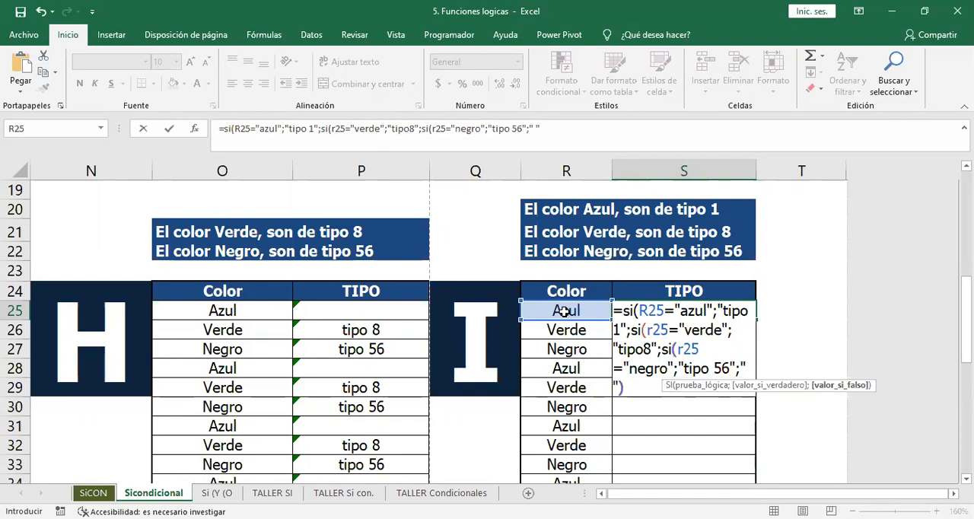
type(")")
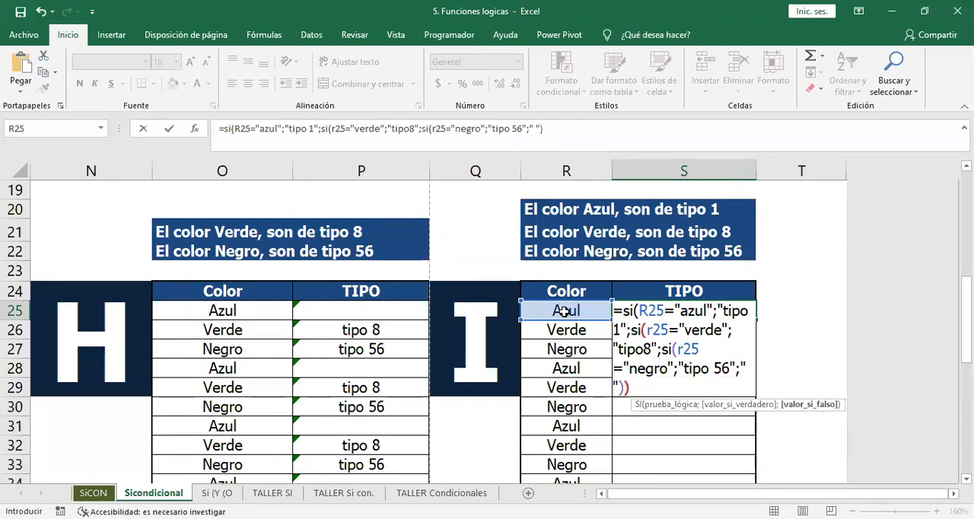
type(")")
key("Return")
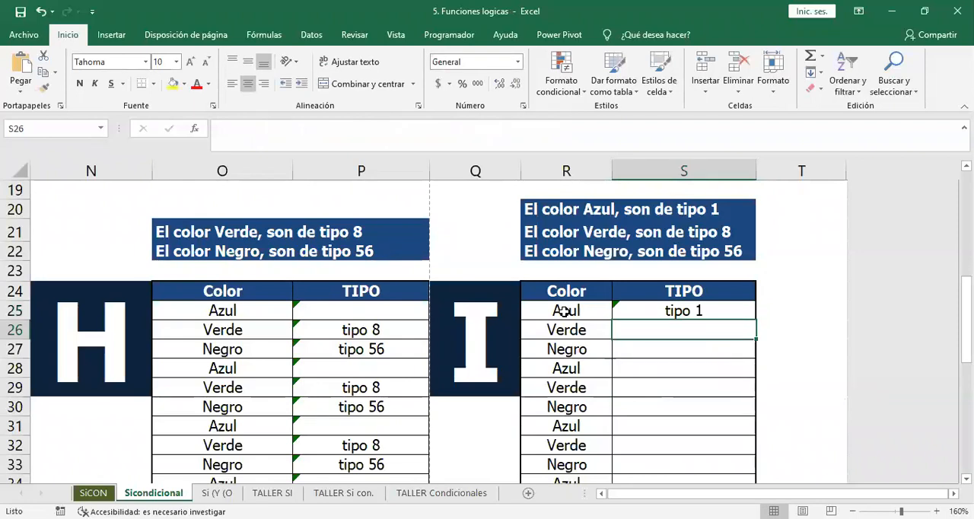
Copy S25's nested SI formula down the TIPO column of exercise I.
left_click(699, 310)
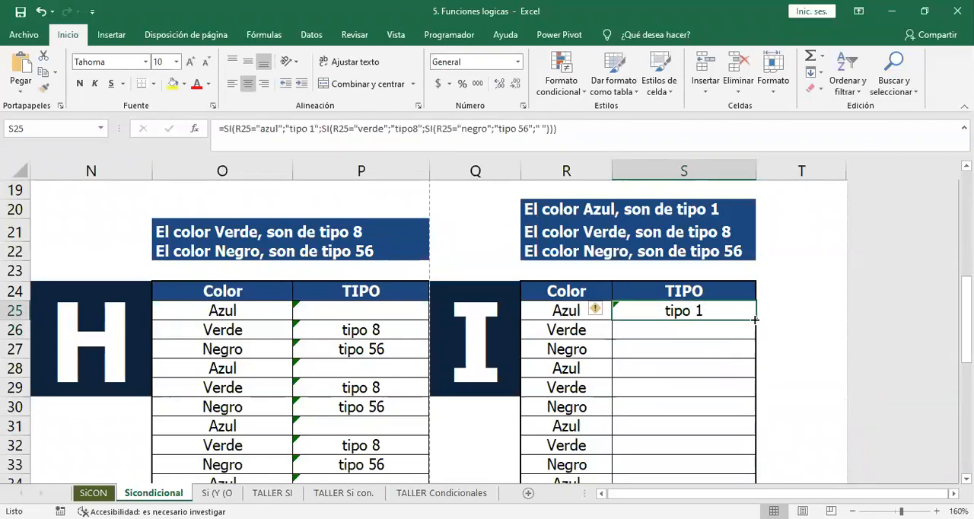
double_click(762, 323)
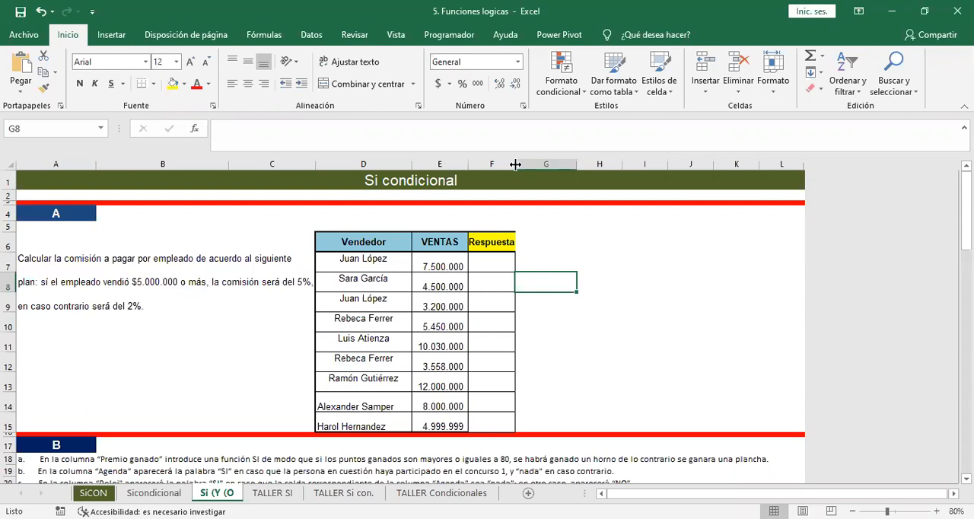
On the Si (Y (O sheet, start an SI formula in F7 of exercise A that tests whether E7>=5000000.
key("Up")
key("Up")
key("Up")
key("Down")
key("Down")
key("Left")
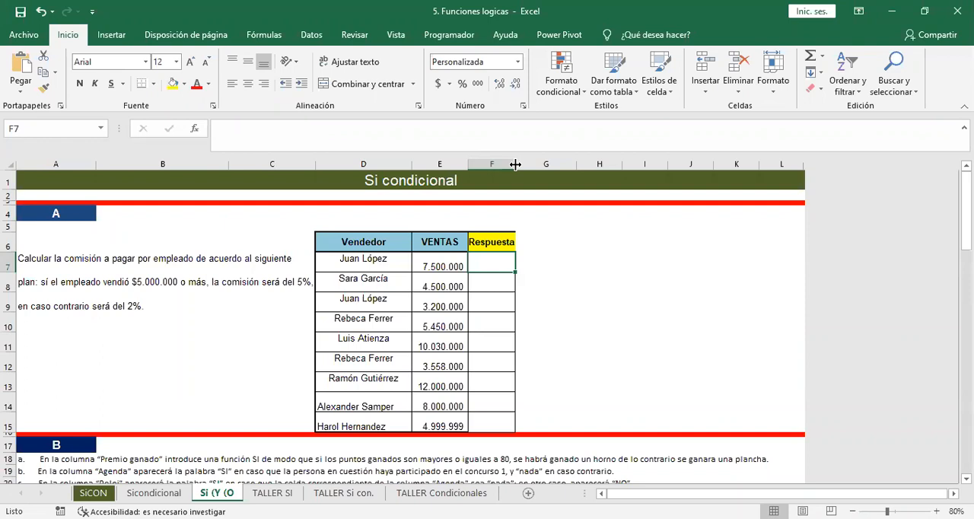
type("=")
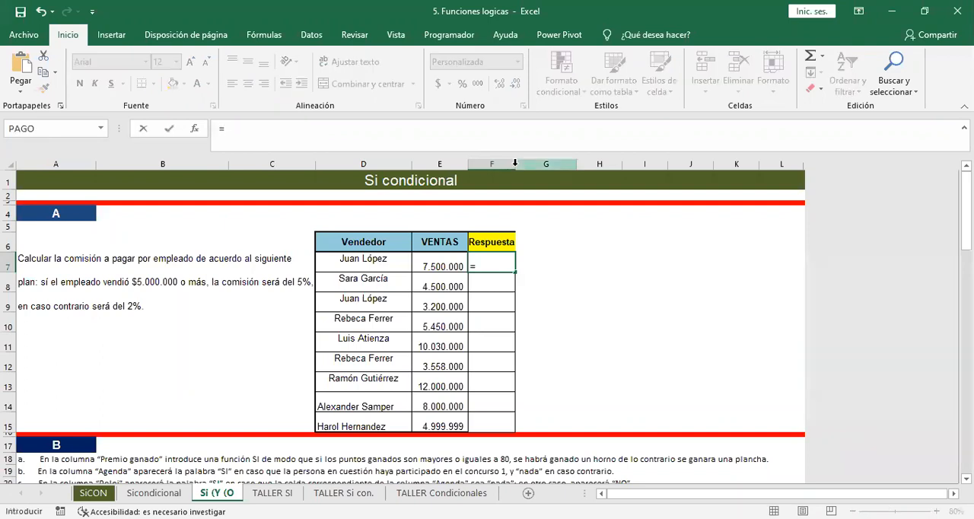
type("si(")
left_click(437, 266)
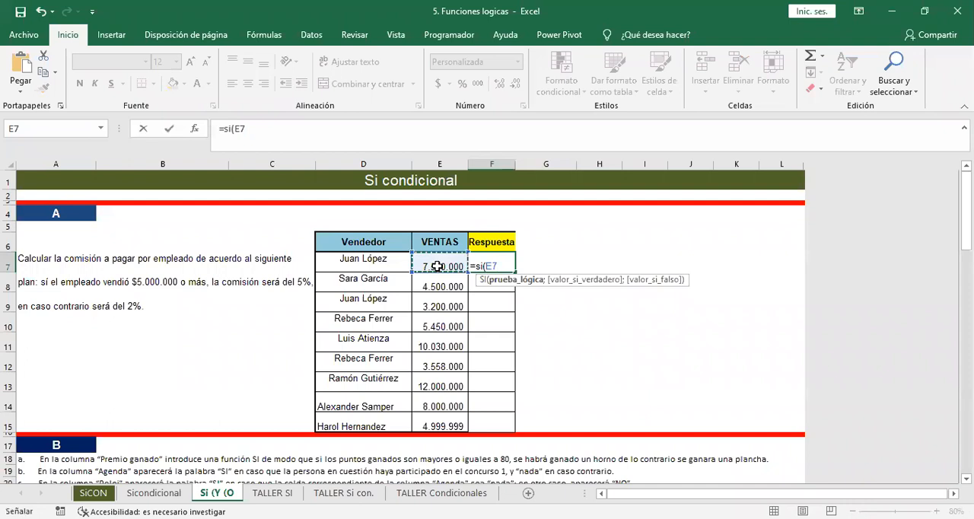
type(">=5000")
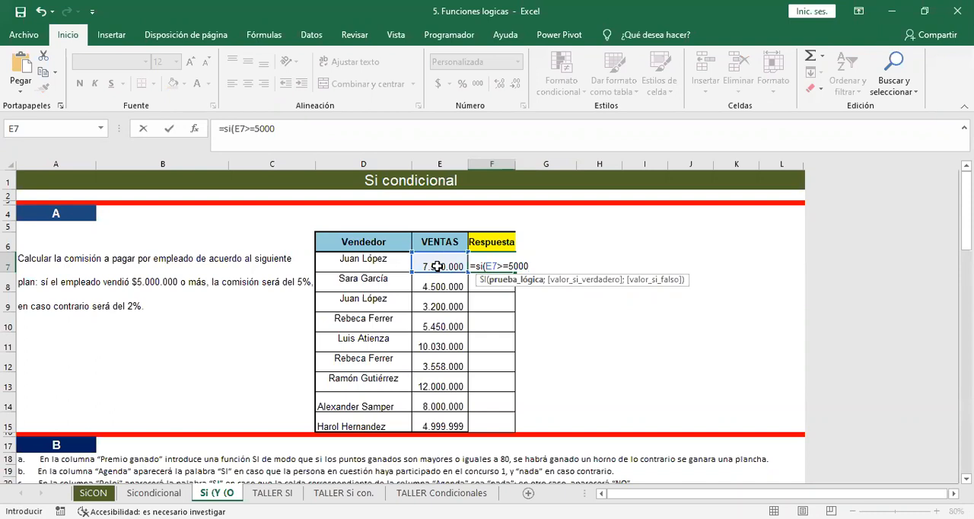
type("000;")
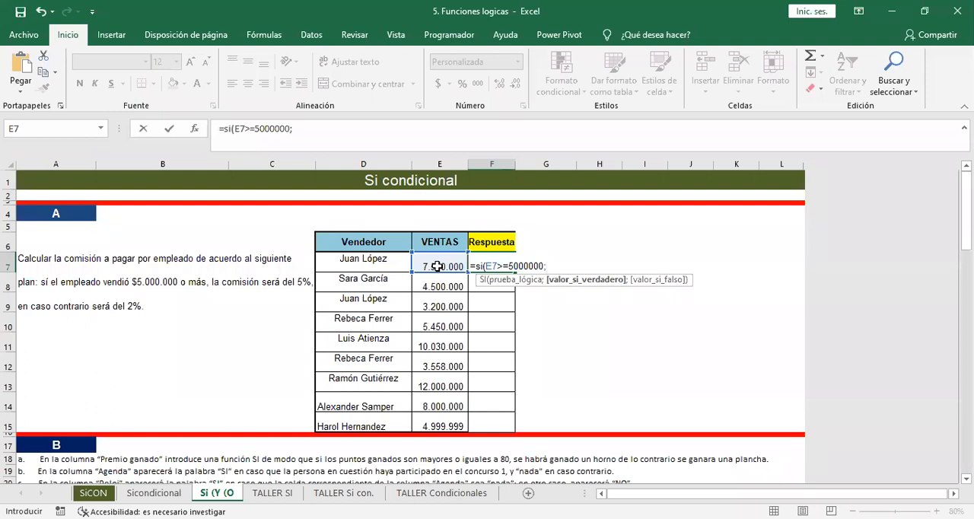
Complete F7's SI with "5%" if true and "2%" if false, and fill the formula down the Respuesta column to F15.
type("\"5%\";\"2%\"")
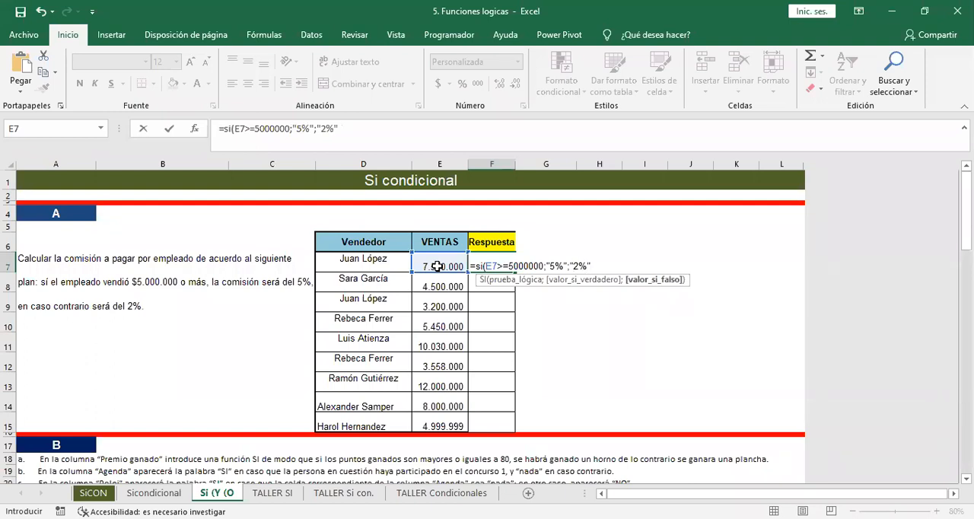
type(")")
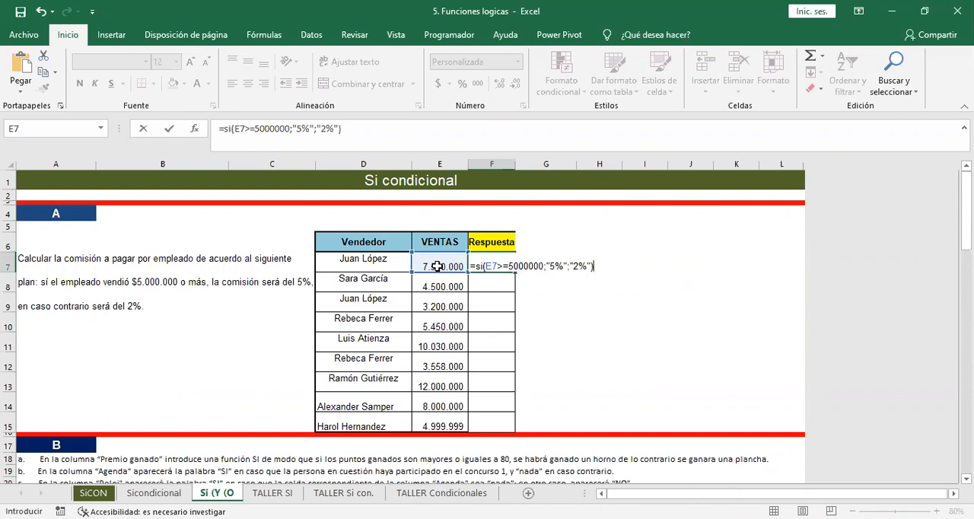
key("Return")
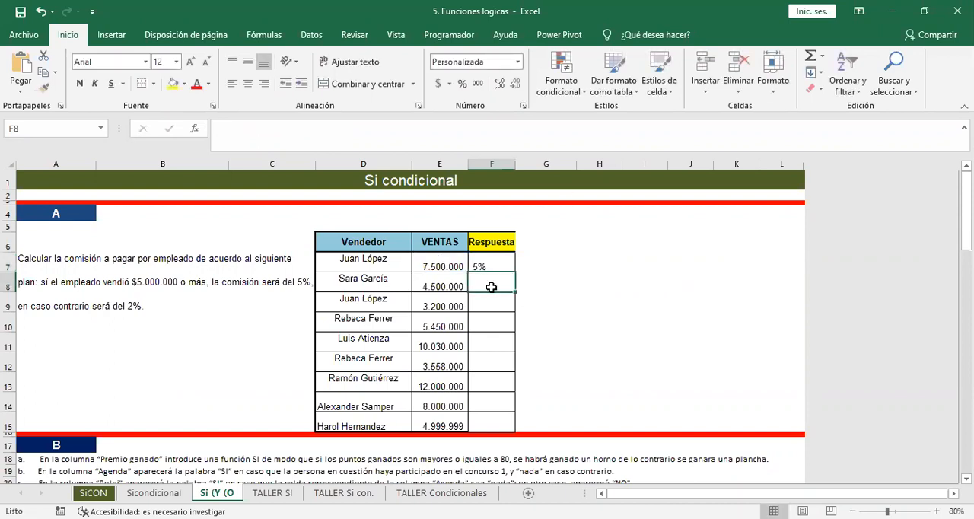
left_click(489, 265)
double_click(515, 275)
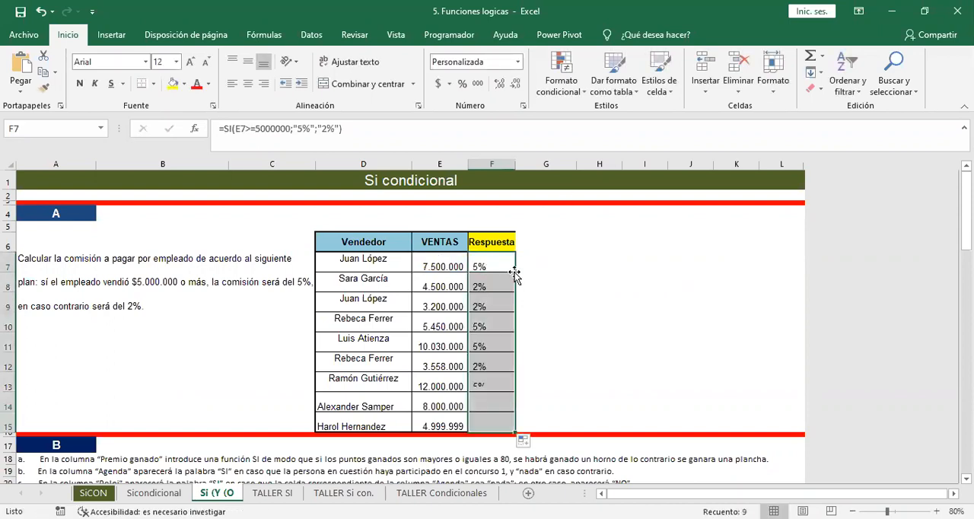
Start a second SI formula in G7, beside the Respuesta column, that tests whether E7>=5000000.
left_click(551, 270)
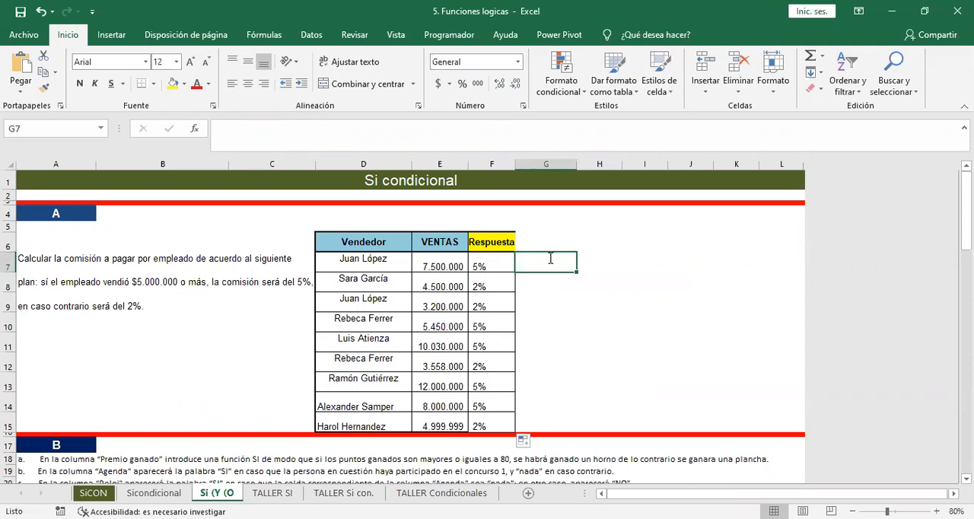
type("=si(")
key("Left")
key("Left")
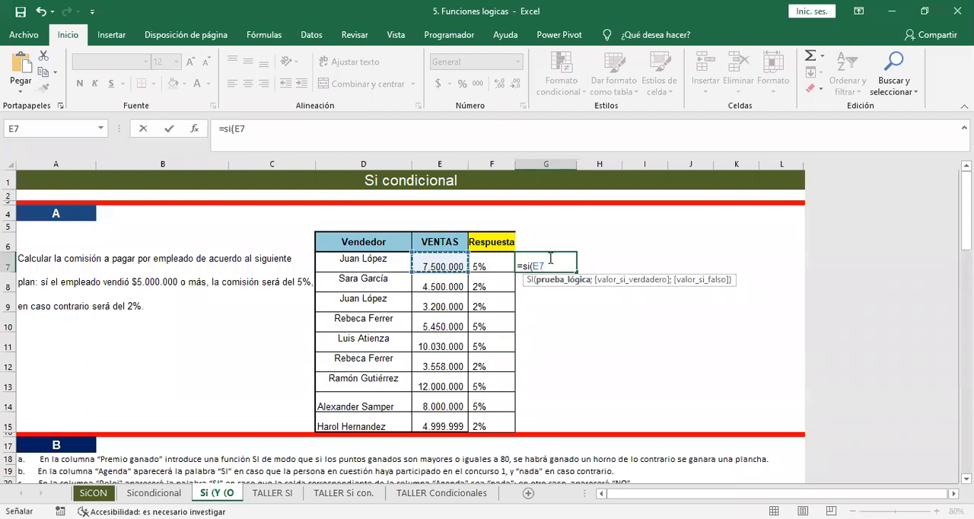
type(">=")
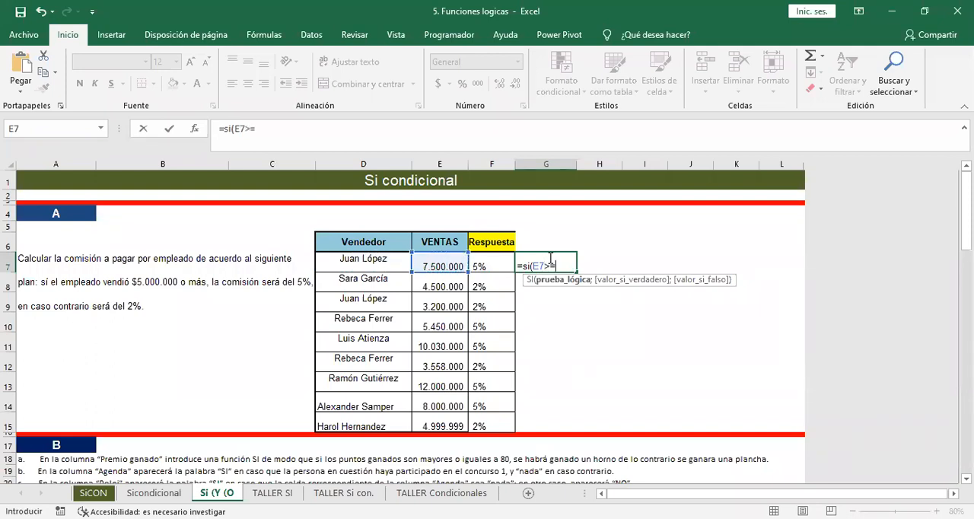
type("5000000")
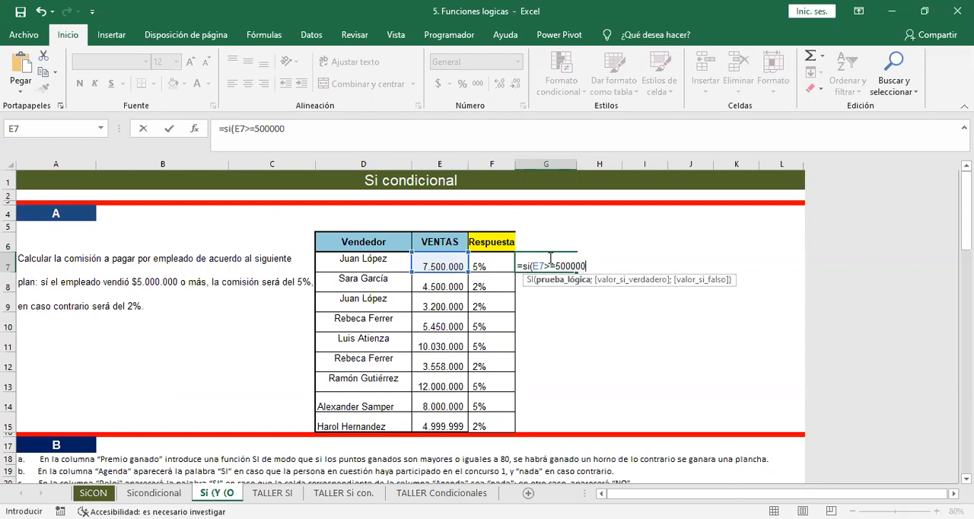
type(";")
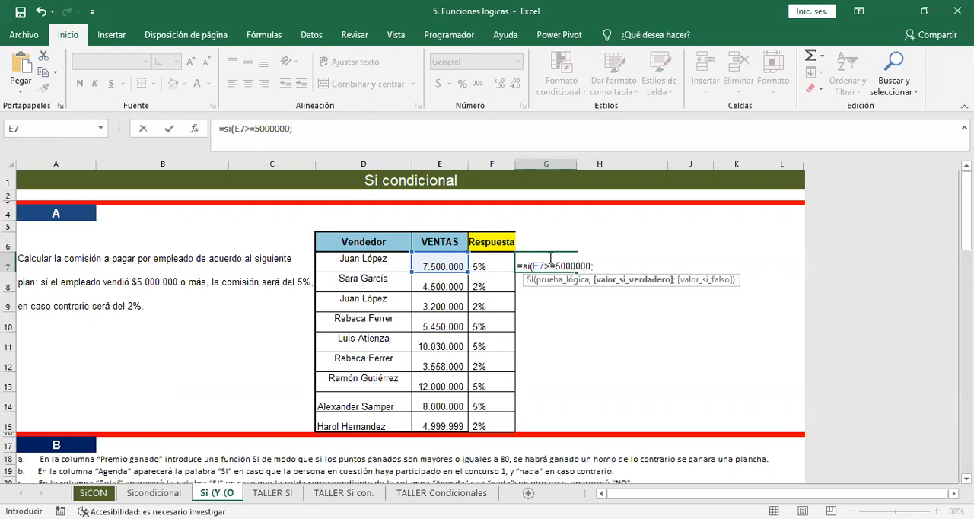
Complete G7's SI so it returns E7*5% if true and E7*2% if false.
left_click(436, 260)
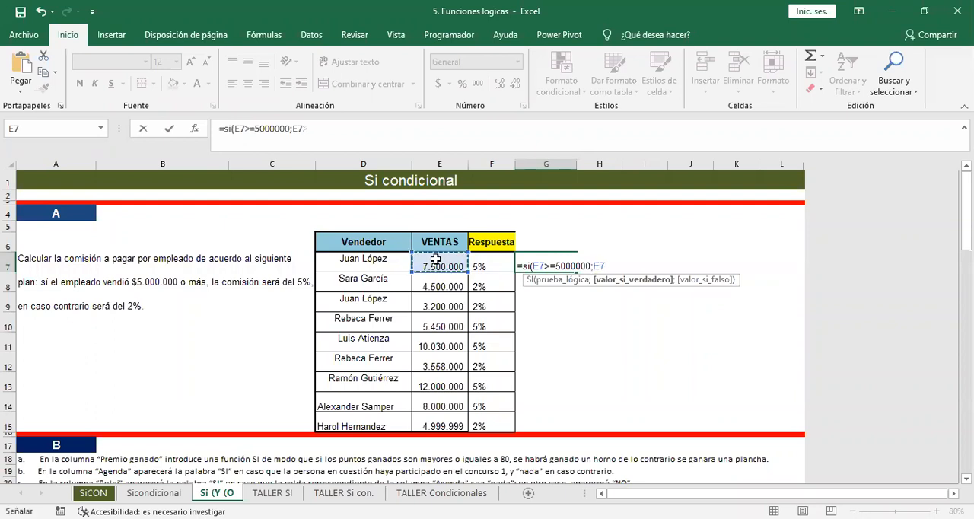
type("*")
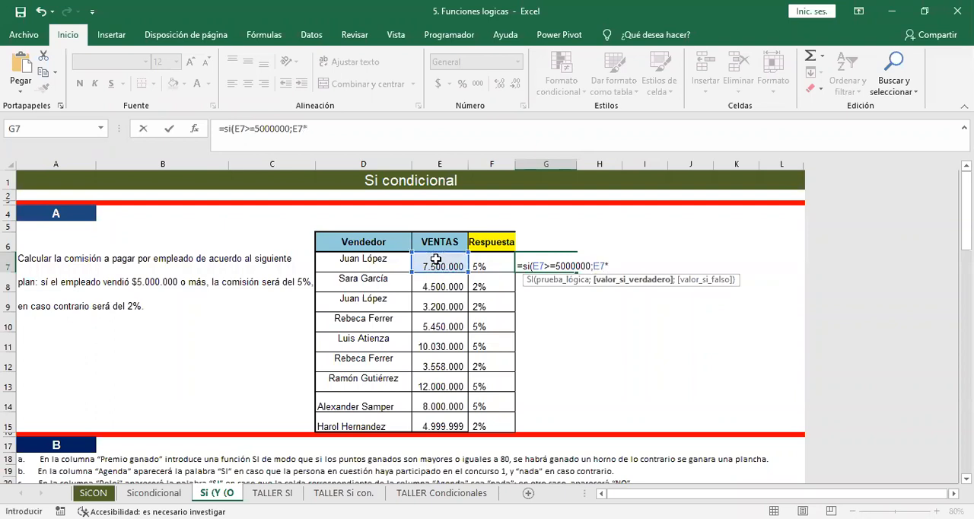
type("5%;")
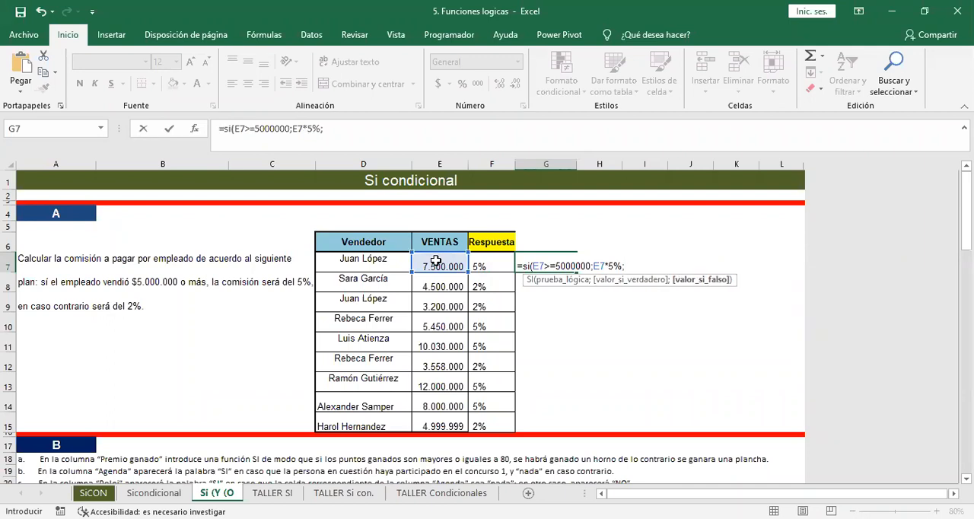
left_click(435, 260)
type("*")
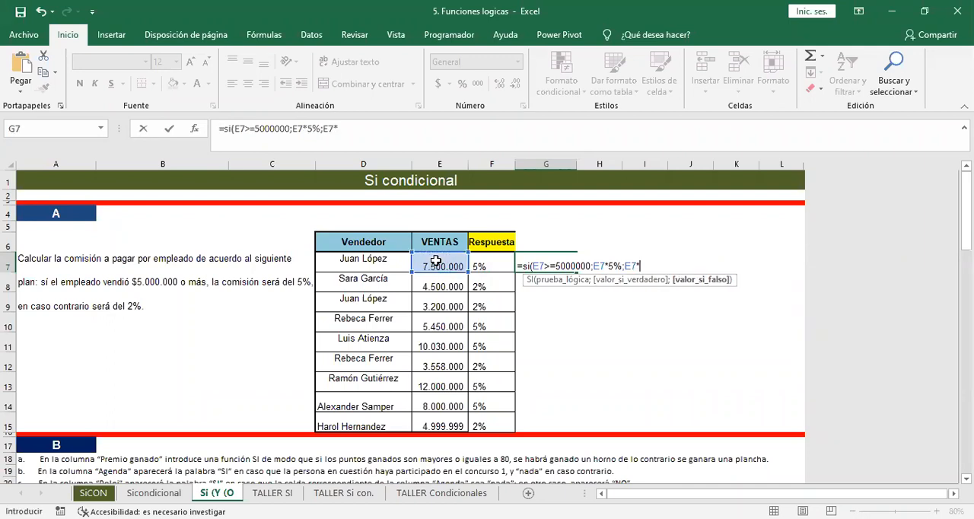
type("2%)")
key("Return")
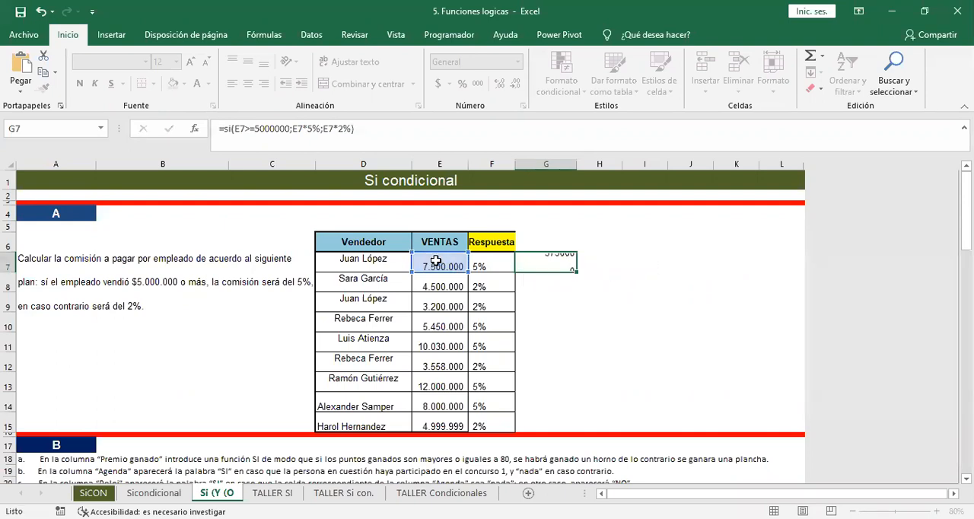
Fill G7's commission formula down to G15 and format the results with thousands separators and no decimals.
left_click(546, 263)
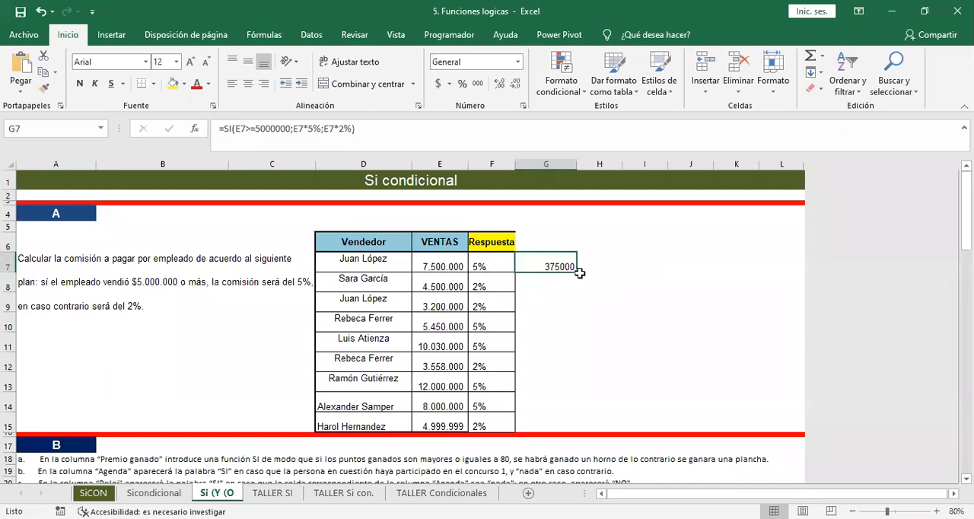
double_click(577, 273)
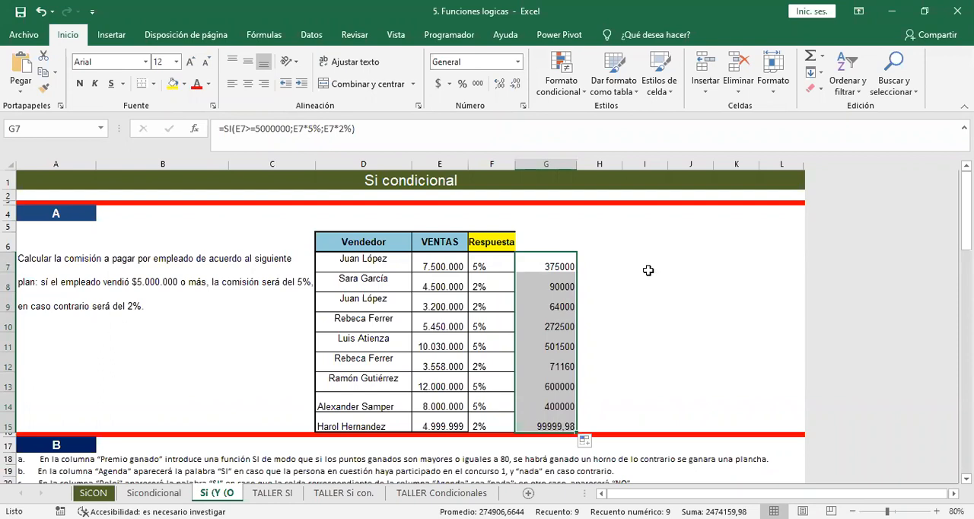
left_click(477, 84)
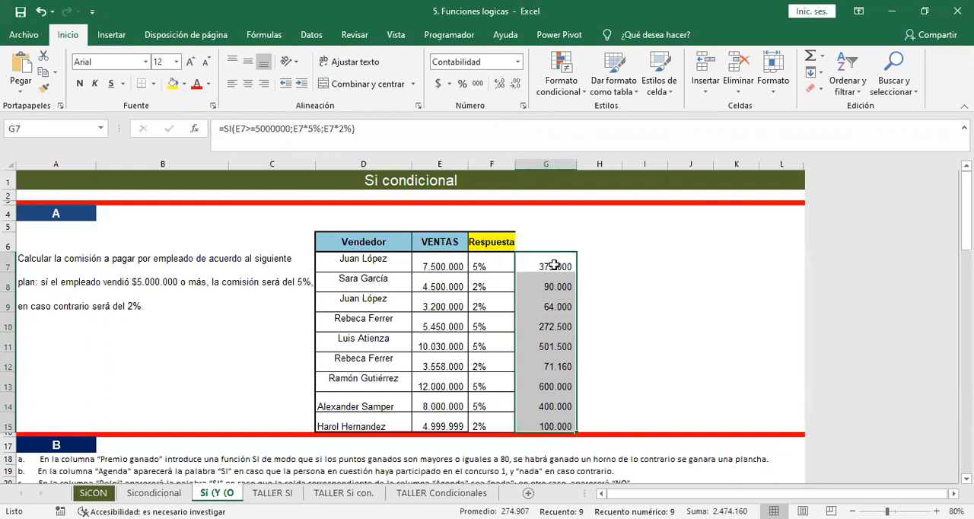
Review the arguments of the SI commission formula in G7 and the copied formulas beneath it.
double_click(555, 265)
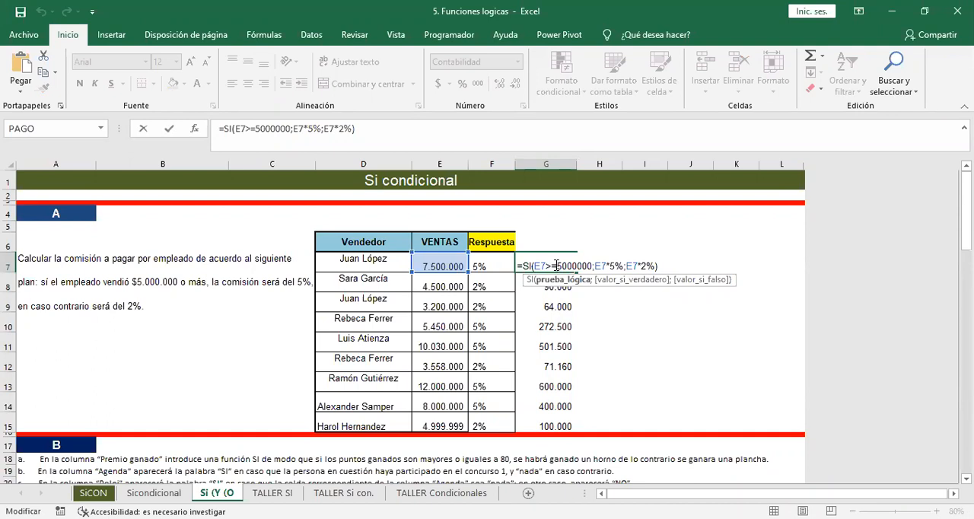
key("Return")
key("Down")
key("Down")
key("Down")
key("Down")
key("Down")
key("Down")
key("Down")
key("Down")
key("Down")
key("Down")
key("Down")
key("Down")
key("Down")
key("Down")
key("Down")
key("Down")
key("Down")
key("Down")
key("Down")
key("Down")
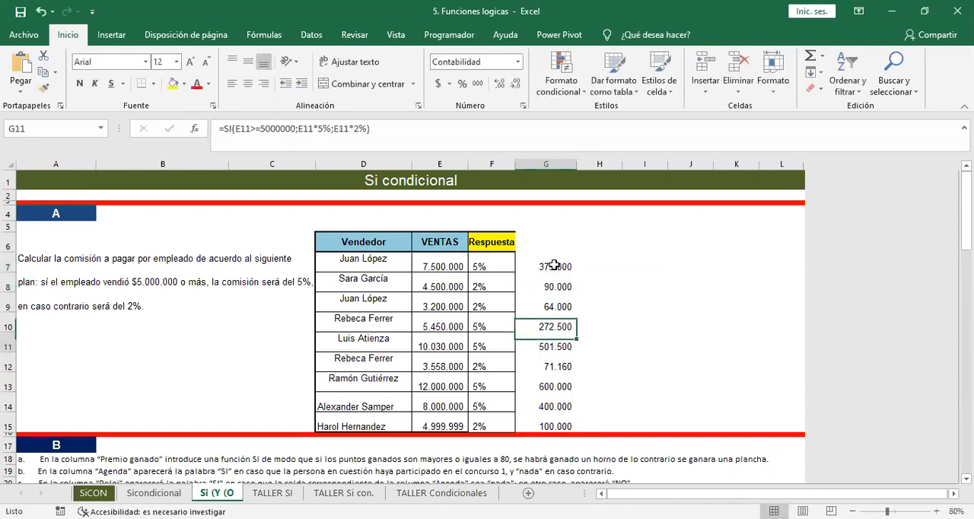
key("Up")
key("Up")
key("Up")
key("Up")
key("Up")
key("Up")
key("Up")
key("Up")
key("Up")
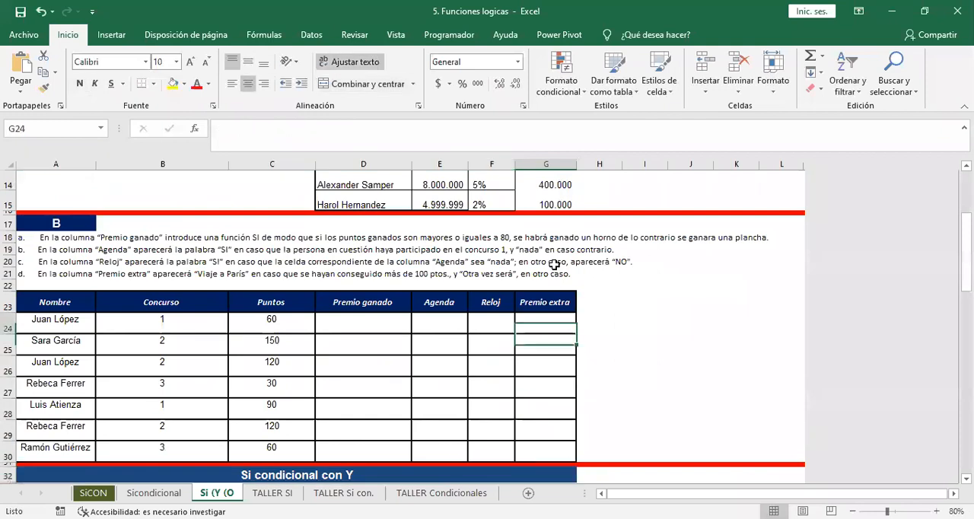
Look through exercise B and the Si condicional con Y section further down the sheet.
key("Down")
key("Down")
key("Down")
key("Down")
key("Down")
key("Down")
key("Down")
key("Down")
key("Down")
key("Down")
key("Down")
key("Down")
key("Down")
key("Down")
key("Down")
key("Down")
key("Down")
key("Down")
key("Down")
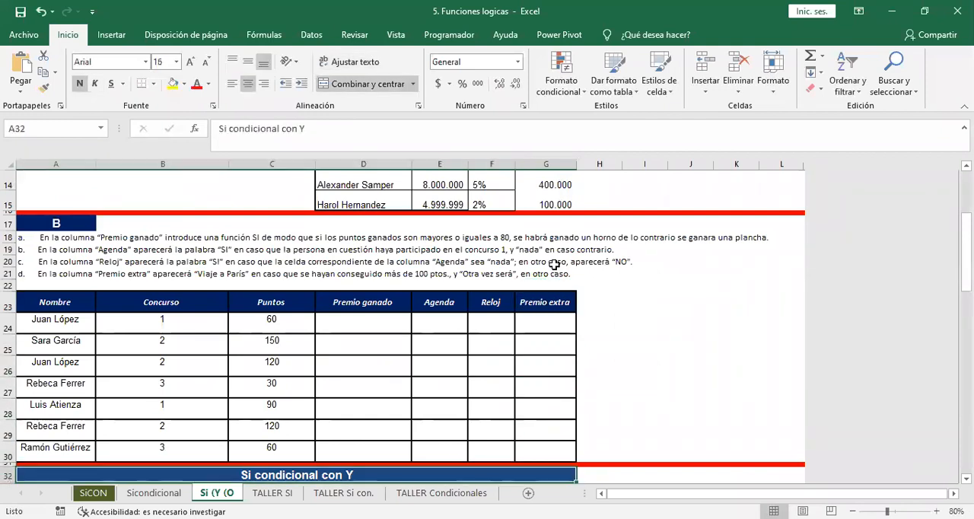
key("Down")
key("Down")
key("Down")
key("Down")
key("Down")
key("Down")
key("Down")
key("Down")
key("Down")
key("Down")
key("Down")
key("Down")
key("Down")
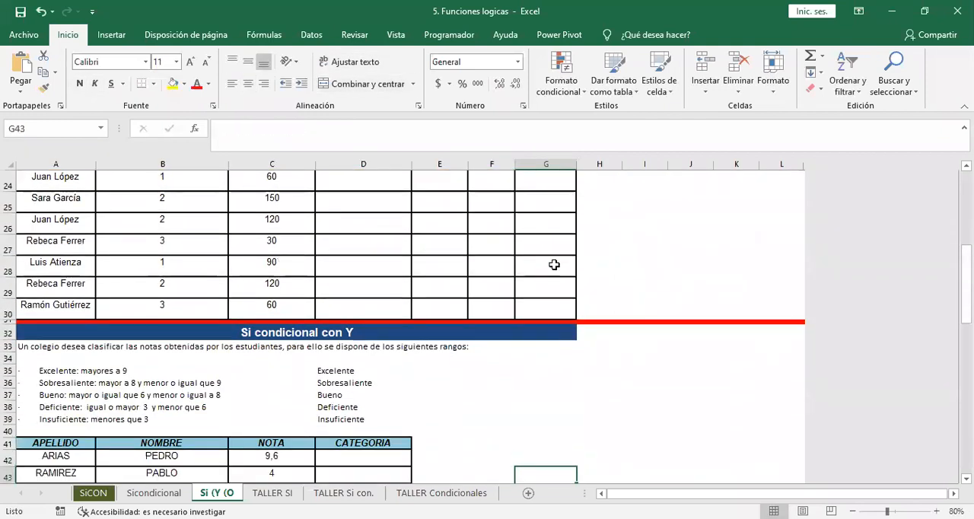
key("Up")
key("Up")
key("Up")
key("Up")
key("Up")
key("Up")
key("Up")
key("Up")
key("Up")
key("Up")
key("Up")
key("Up")
key("Up")
key("Up")
key("Up")
key("Up")
key("Up")
key("Up")
key("Up")
key("Up")
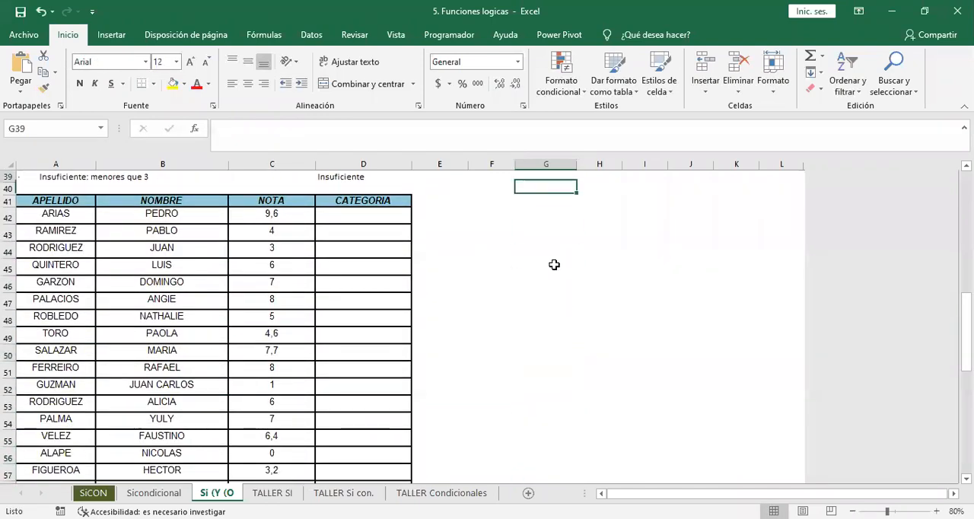
key("Up")
key("Up")
key("Up")
key("Up")
key("Up")
key("Up")
key("Up")
key("Up")
key("Up")
key("Up")
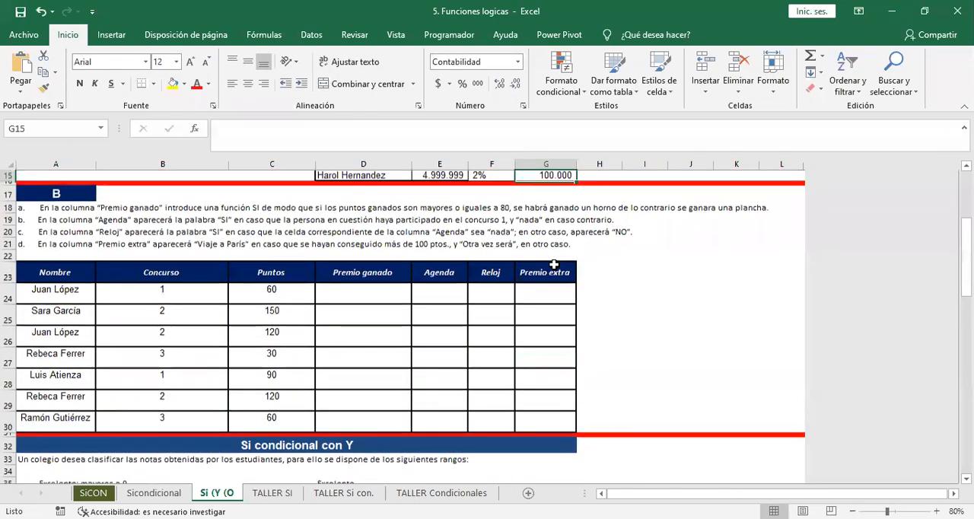
Look over exercise B's instructions and the empty prize columns, from Premio extra back to Premio ganado.
key("Down")
key("Down")
key("Down")
key("Down")
key("Down")
key("Down")
key("Down")
key("Down")
key("Down")
key("Down")
key("Down")
key("Down")
key("Down")
key("Down")
key("Down")
key("Down")
key("Down")
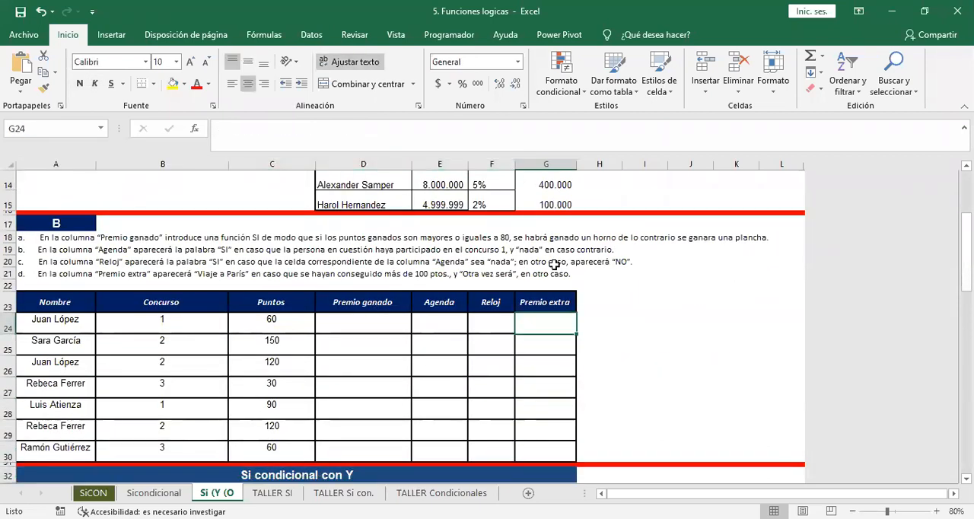
key("Left")
key("Left")
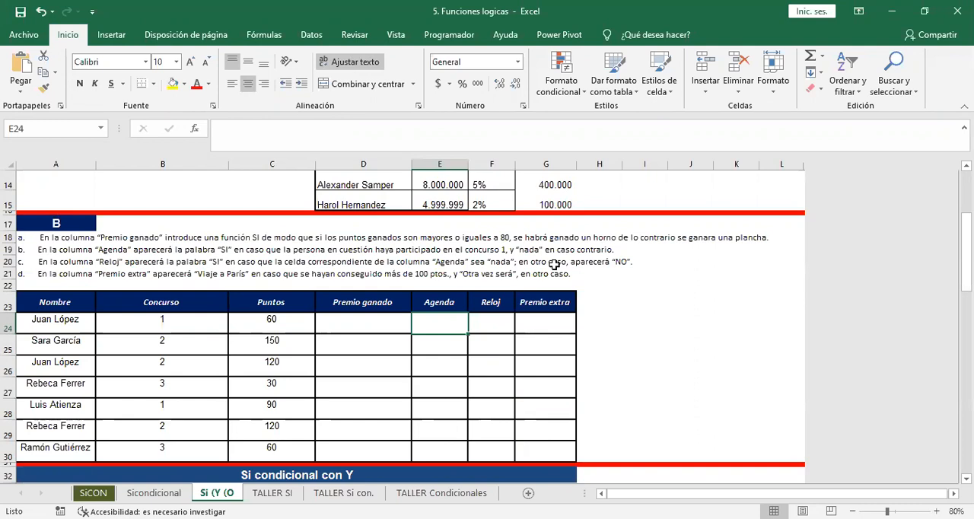
key("Left")
key("Left")
key("Right")
key("Right")
key("Left")
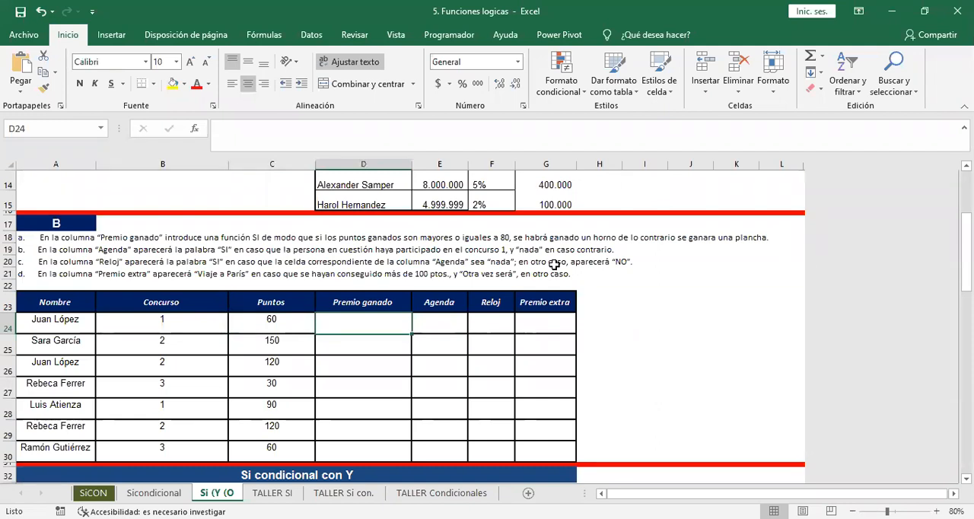
type("=")
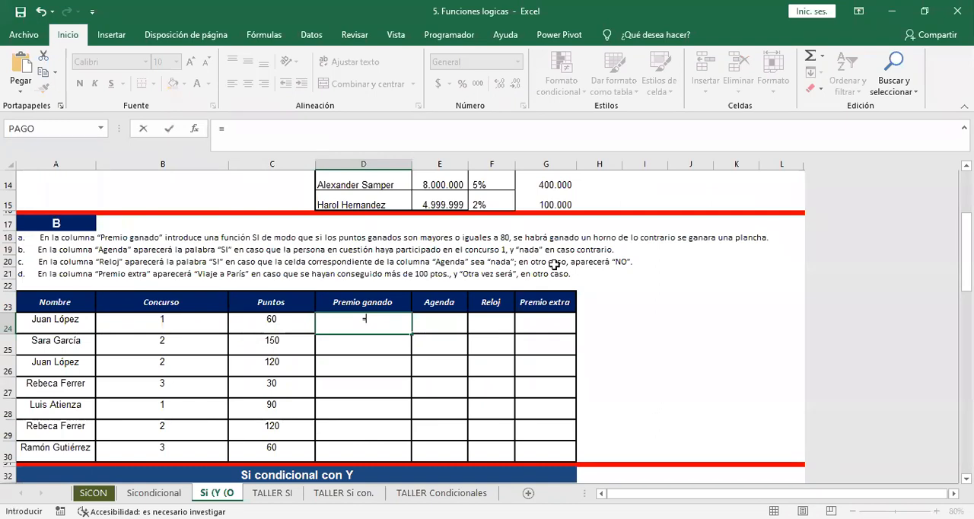
type("si(")
key("Escape")
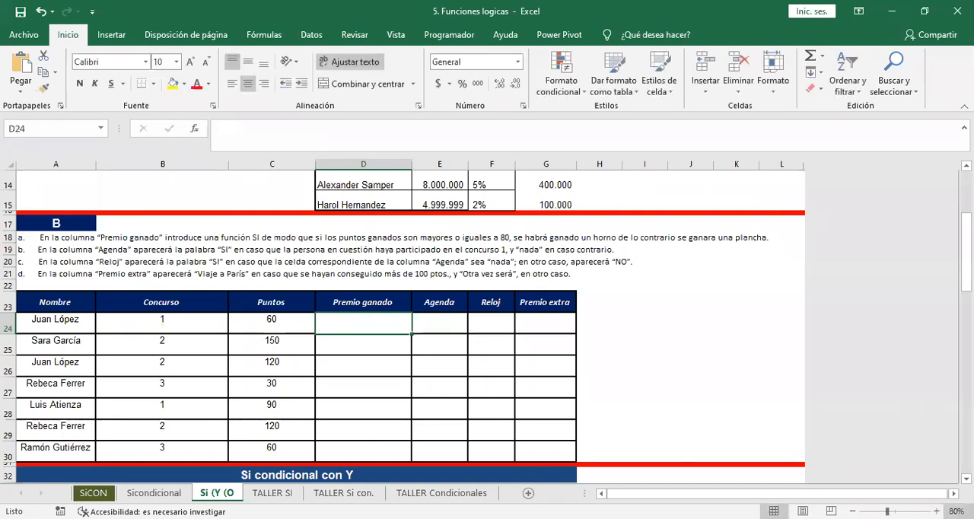
Start an SI formula in D24 that tests whether C24>=80.
scroll(431, 396, "up", 3, "ctrl")
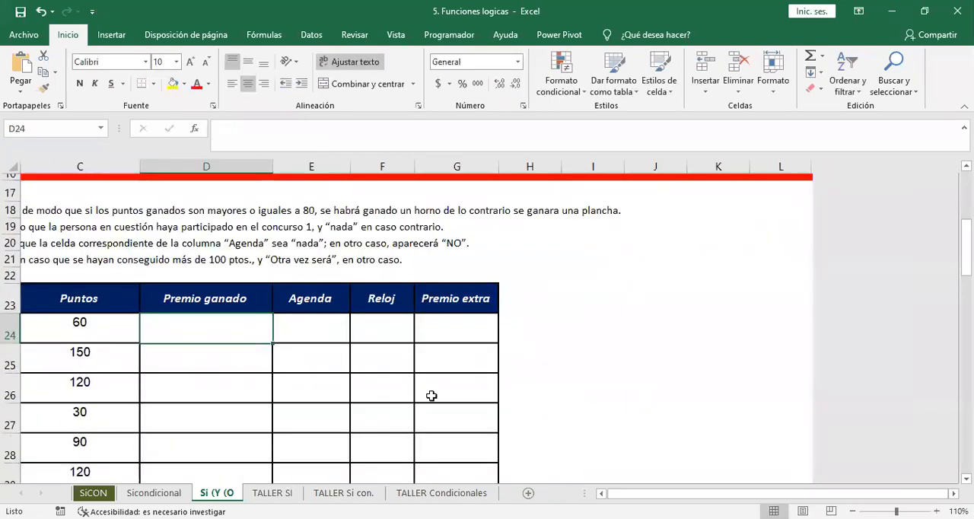
key("Left")
key("Left")
key("Left")
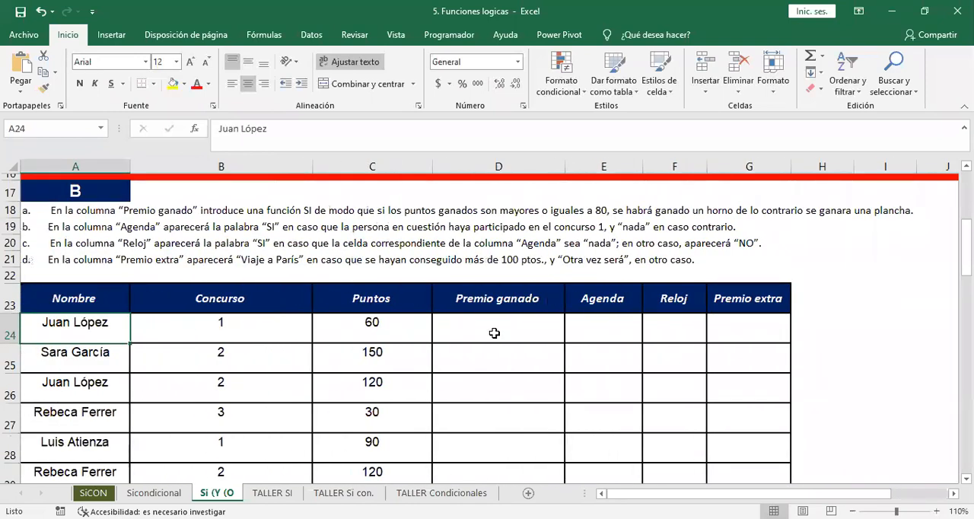
left_click(494, 333)
type("=")
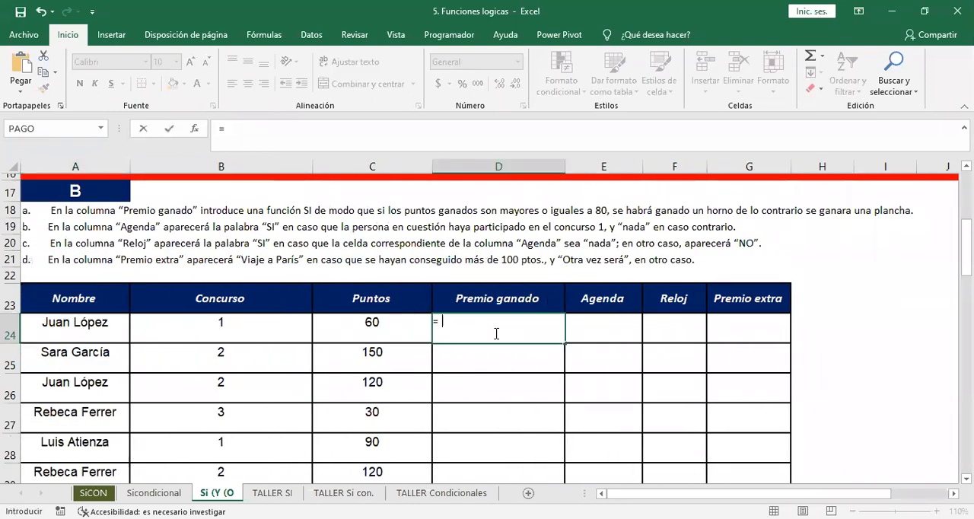
type("si(")
left_click(395, 319)
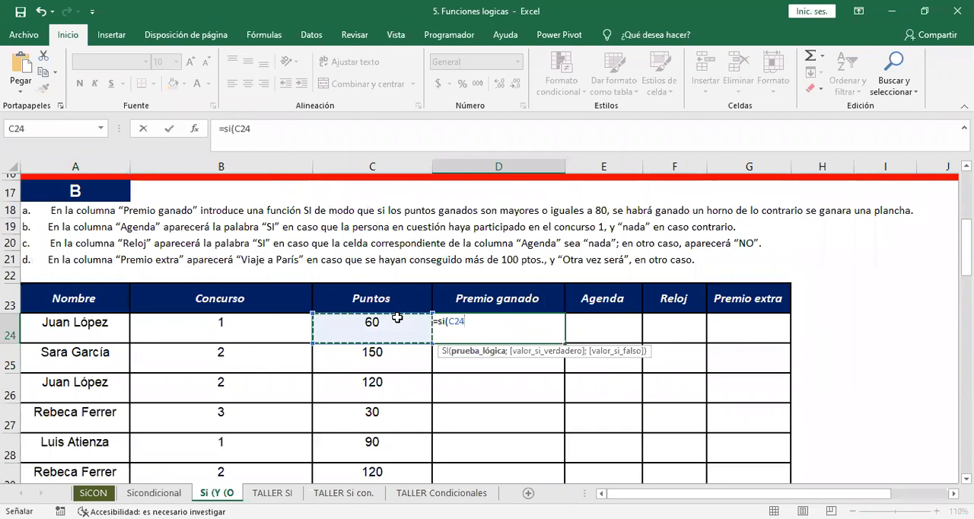
type(">=")
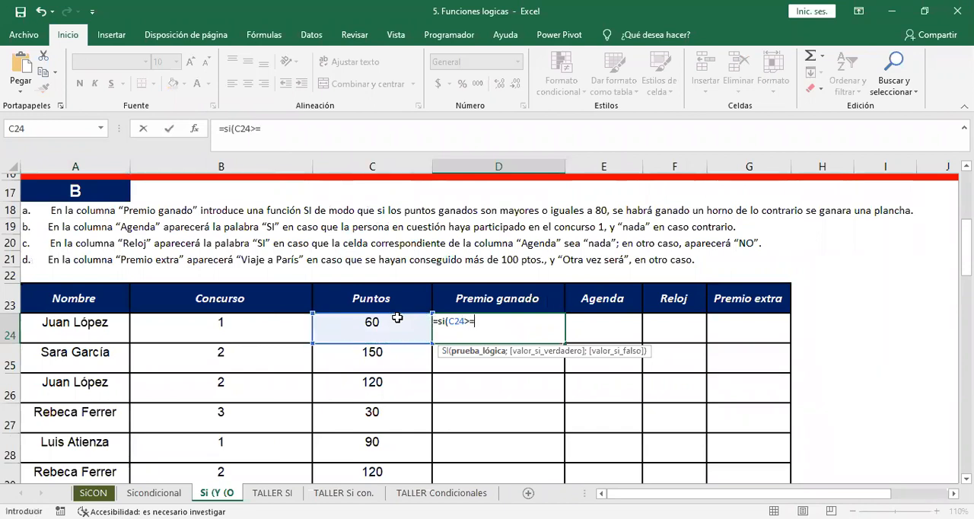
type("80")
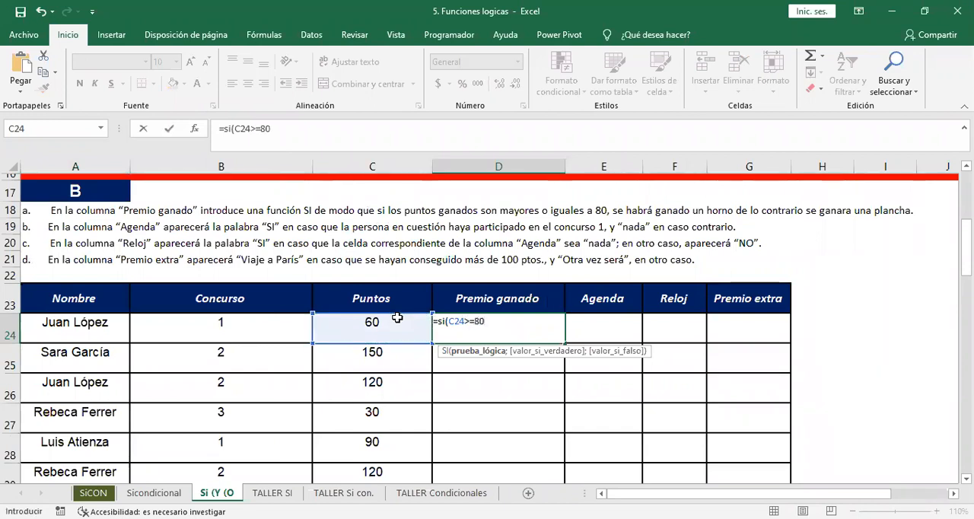
type(";")
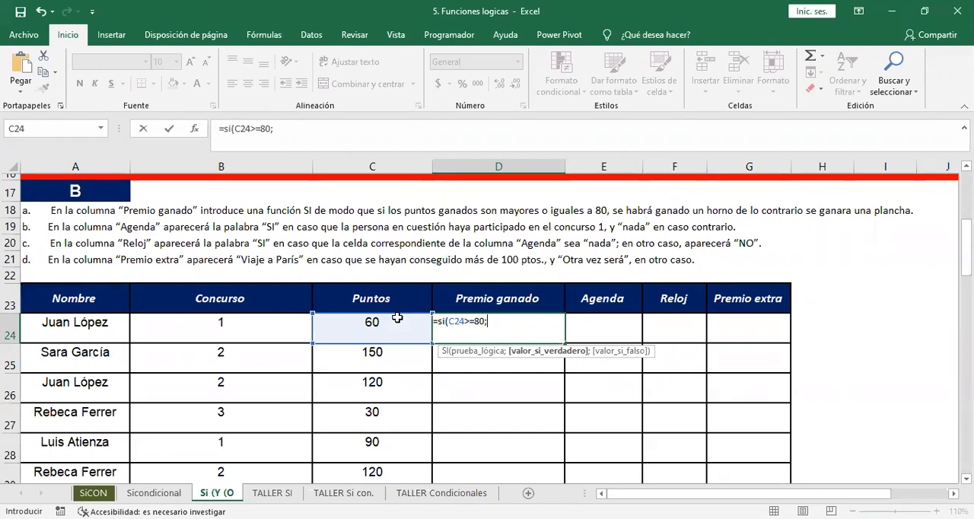
Complete D24's SI so it returns "horno" if true and "plancha" if false.
type("\"horno\";")
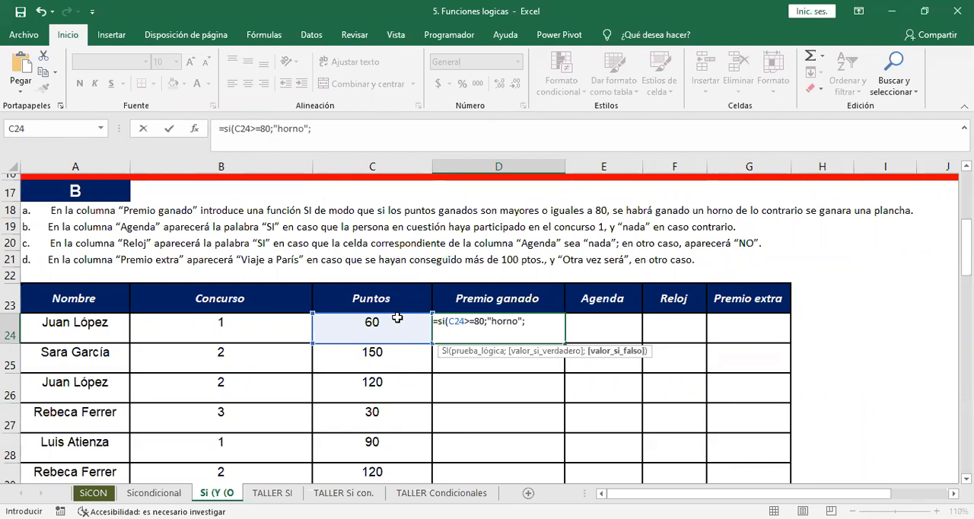
type("\"planvh")
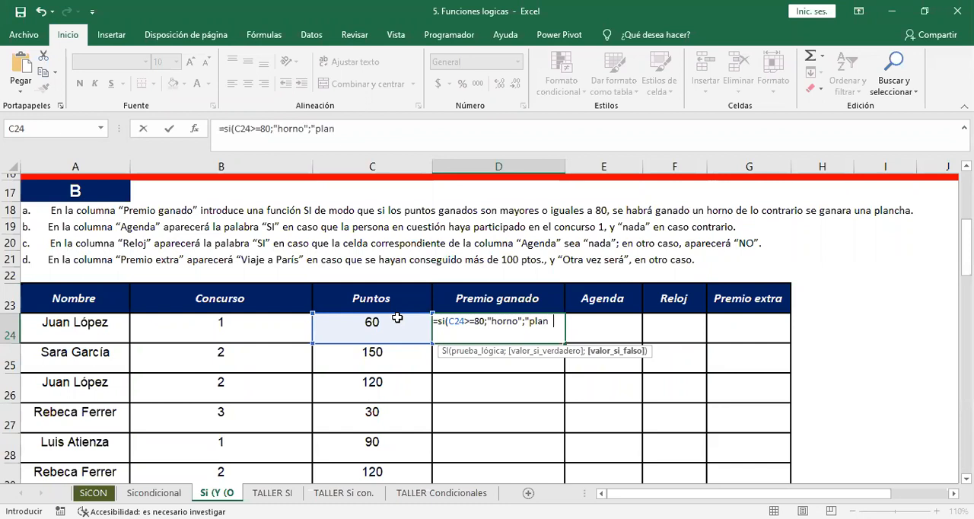
key("BackSpace")
key("BackSpace")
type("c")
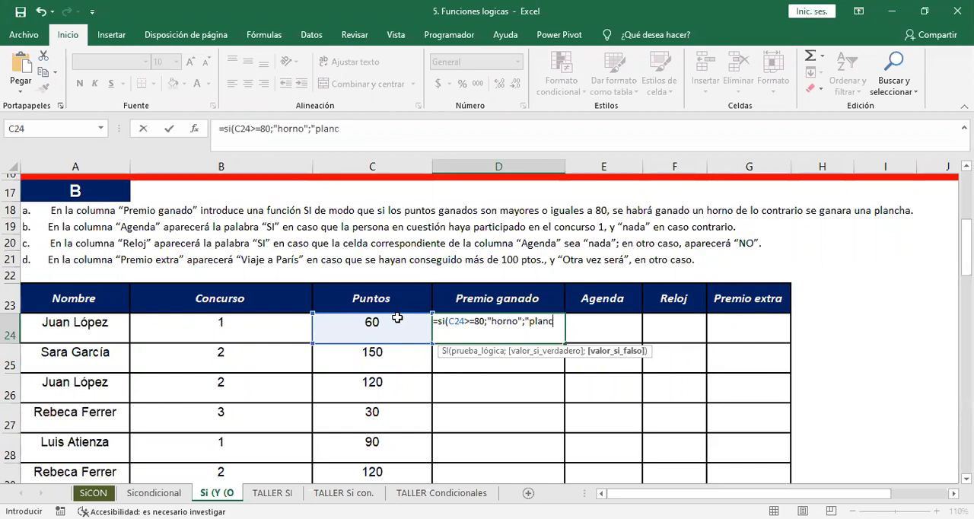
type("ha\"")
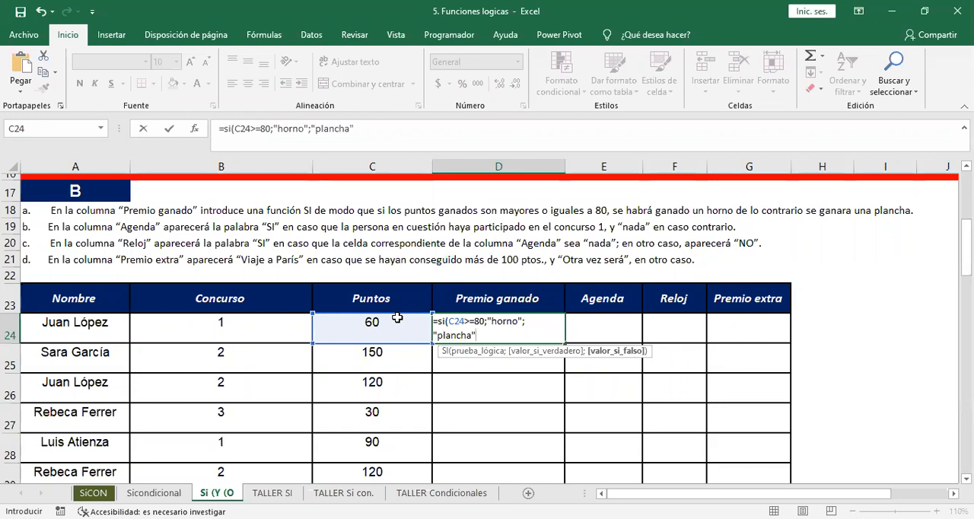
key("Return")
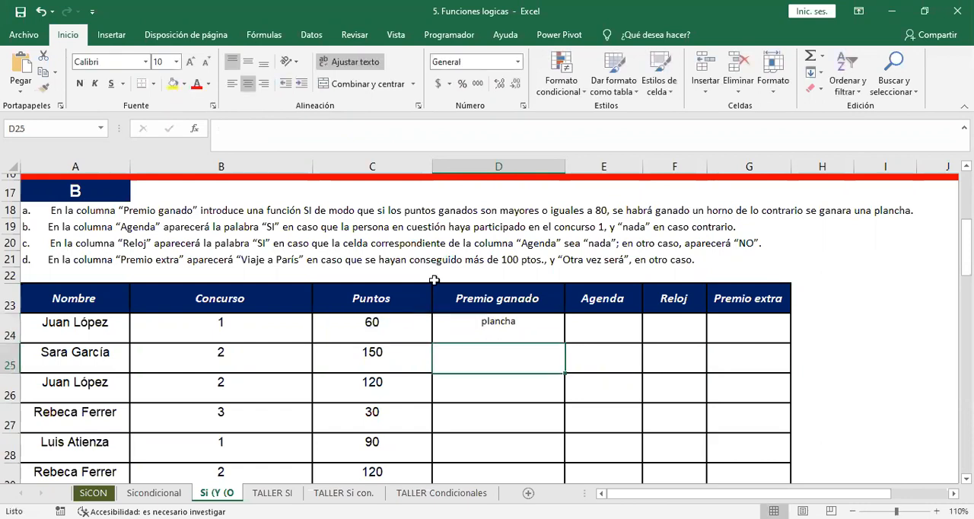
Fill D24's Premio ganado formula down to D30 and check the copied formulas.
left_click(512, 319)
double_click(563, 343)
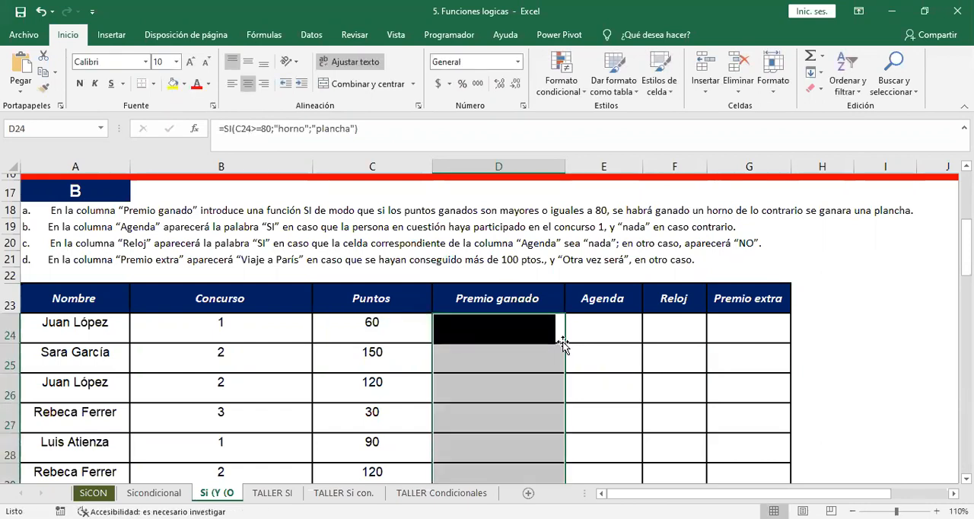
key("Down")
key("Down")
key("Down")
key("Down")
key("Down")
key("Down")
key("Down")
key("Down")
key("Down")
key("Down")
key("Down")
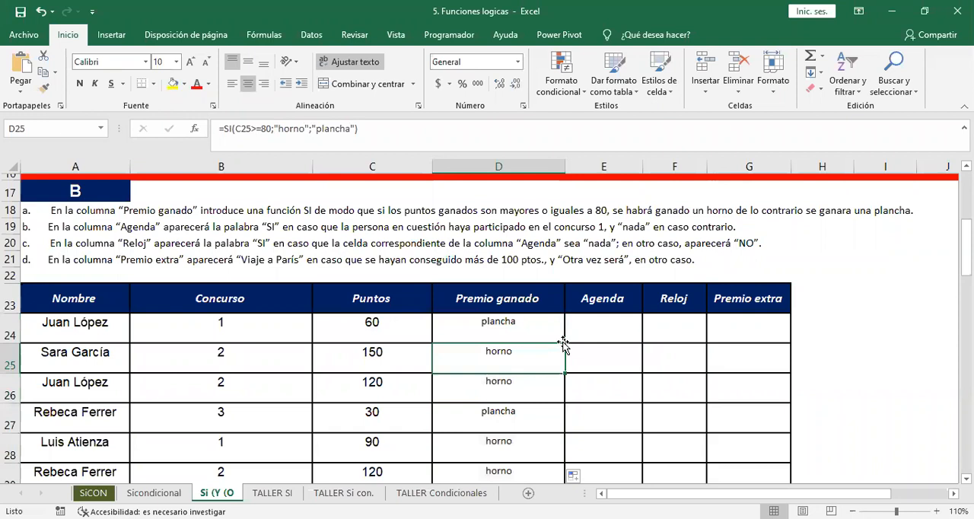
key("Up")
key("Up")
key("Up")
key("Up")
key("Up")
key("Up")
key("Up")
key("Up")
key("Up")
key("Up")
key("Up")
key("Up")
key("Up")
key("Up")
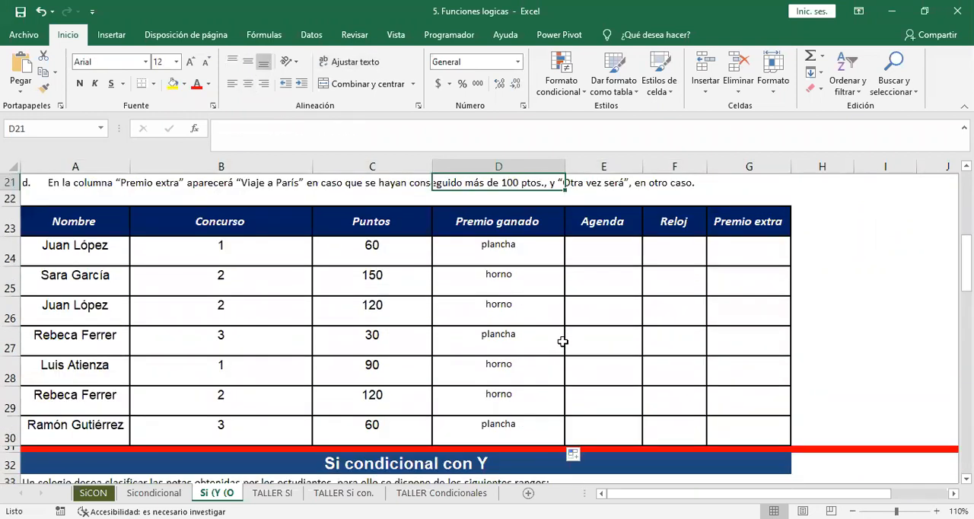
Try the value 1 as the points in C25 and undo the change.
key("Down")
key("Down")
key("Left")
type("1")
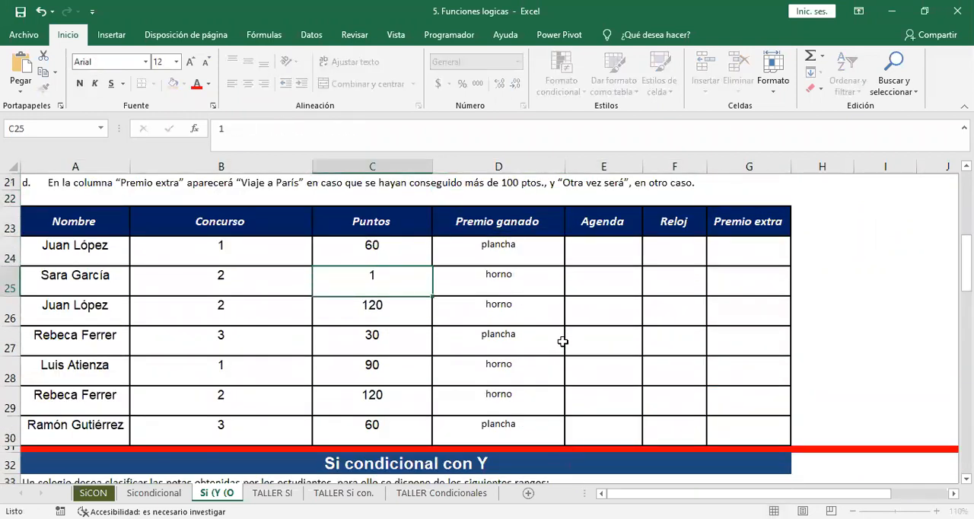
key("Up")
key("ctrl+z")
Check the Puntos values against the Premio ganado results in exercise B.
key("Down")
key("Up")
key("Down")
key("Down")
key("Up")
key("Down")
key("Down")
key("Down")
key("Up")
key("Up")
key("Up")
key("Up")
key("Up")
key("Up")
key("Up")
key("Up")
key("Up")
key("Up")
key("Up")
key("Up")
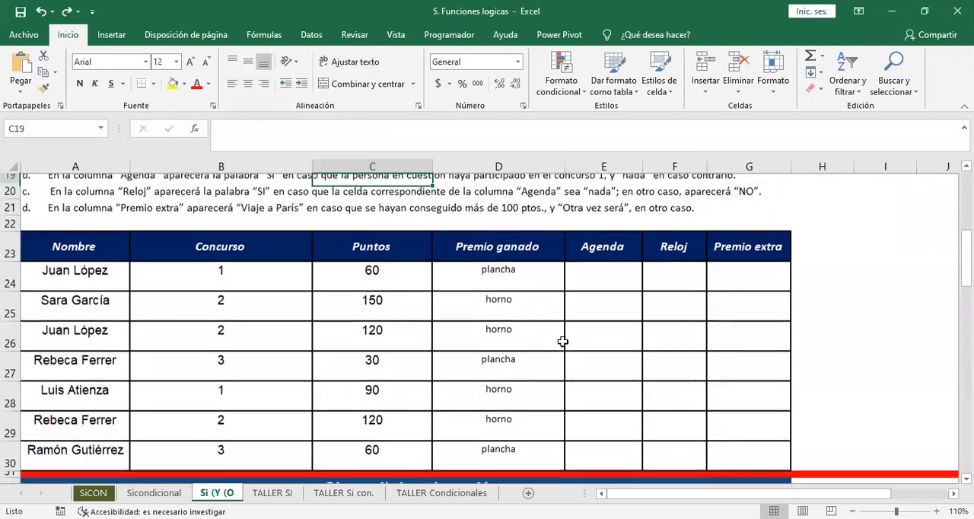
Review the Agenda instruction in exercise B and the Concurso column that its condition depends on.
key("Down")
key("Down")
key("Down")
key("Down")
key("Down")
key("Down")
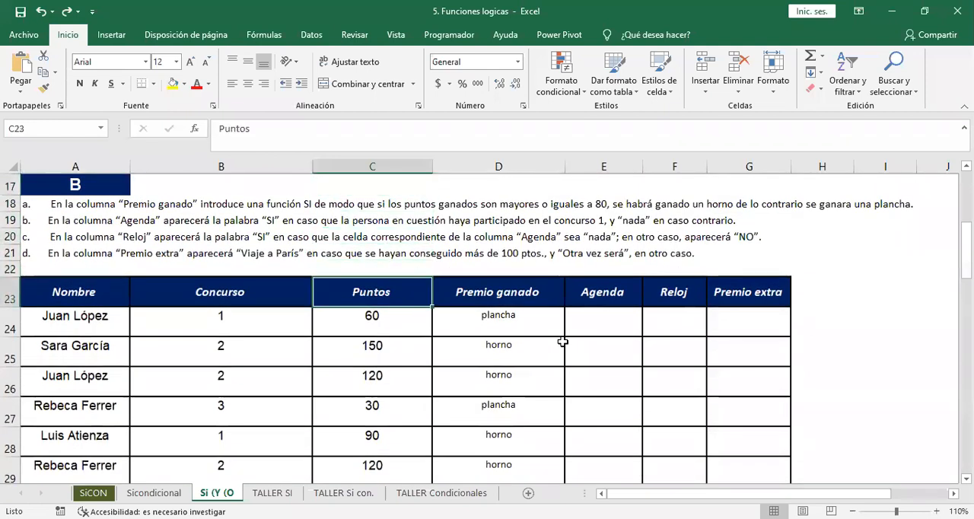
key("Right")
key("Right")
key("Down")
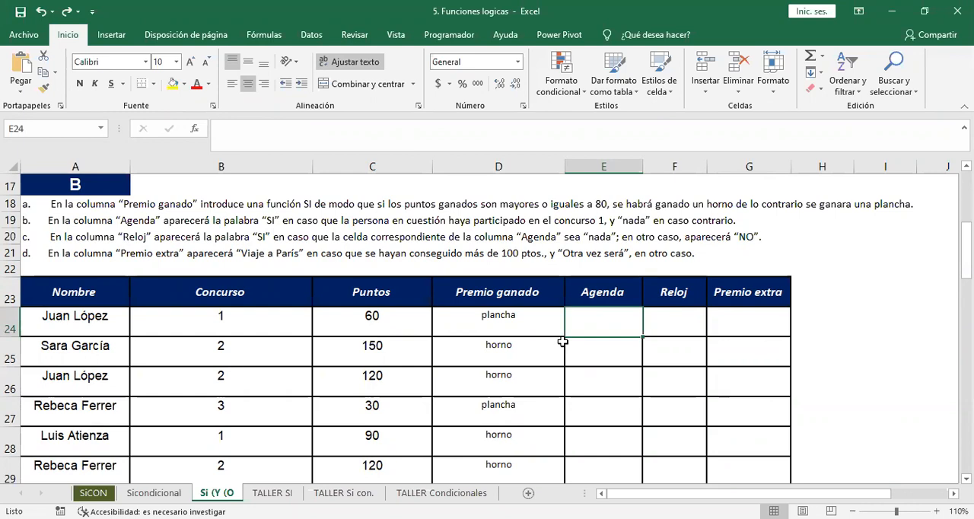
key("Left")
key("Left")
key("Left")
key("Left")
key("Right")
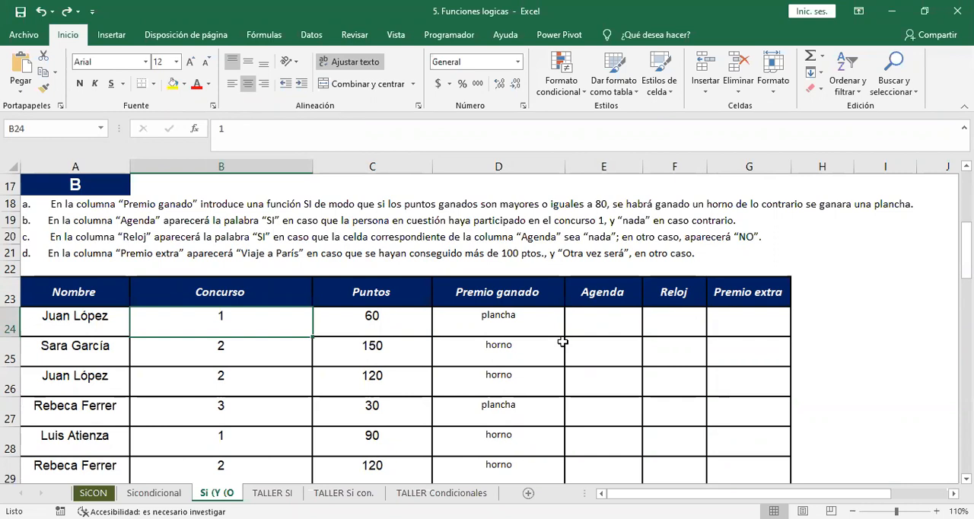
key("Right")
key("Right")
key("Right")
key("Right")
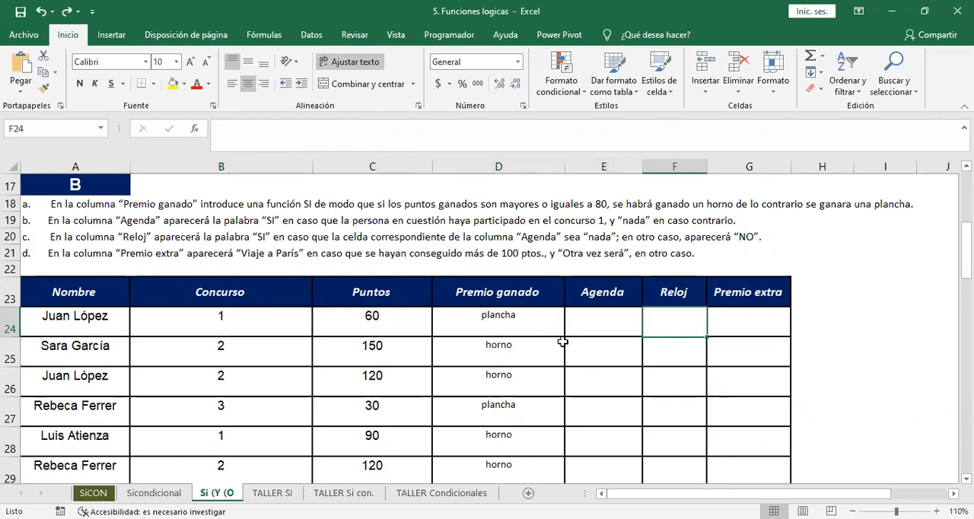
key("Left")
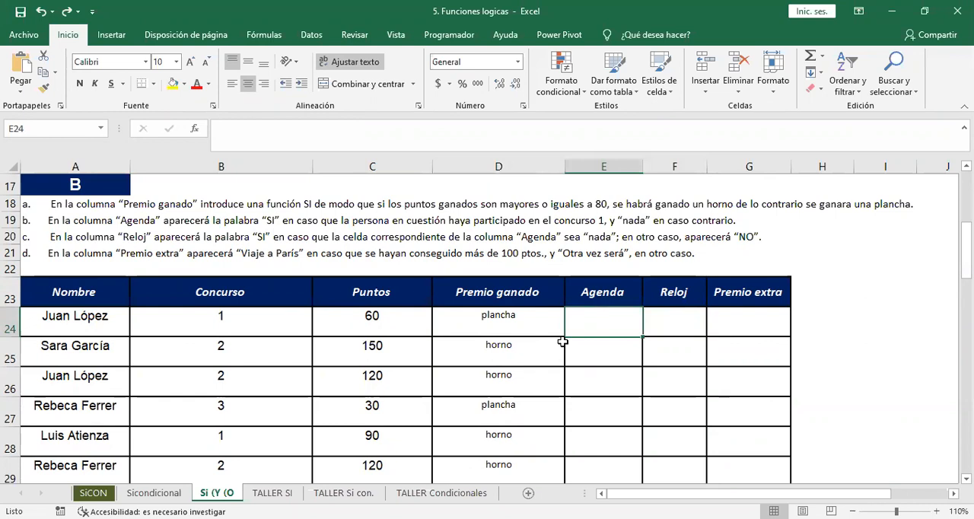
Start an SI formula in E24 that tests whether B24=1.
type("=")
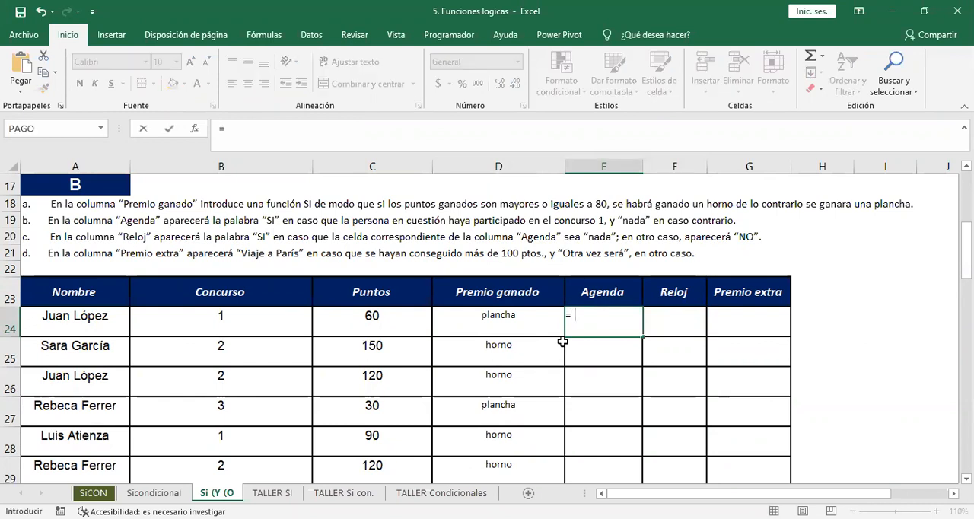
type("si(")
key("Left")
key("Left")
key("Left")
key("Left")
key("Right")
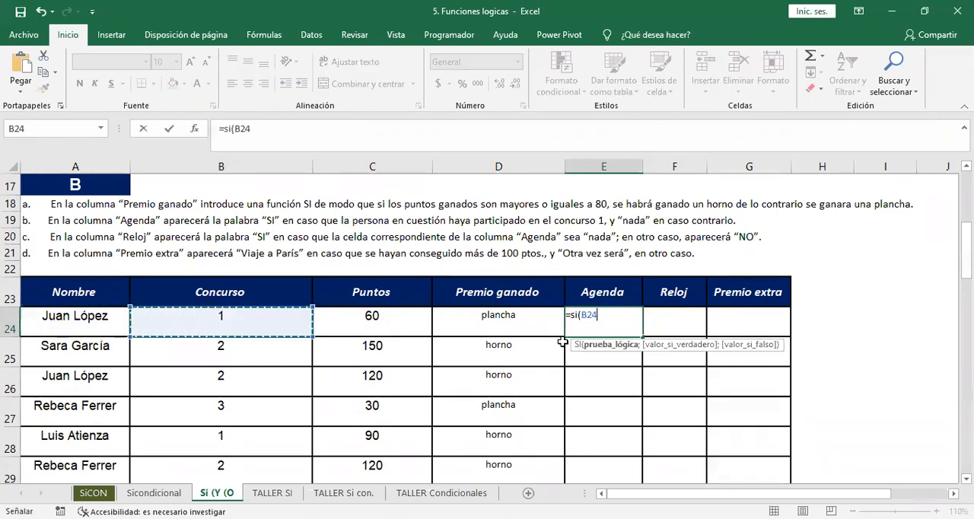
type("=1")
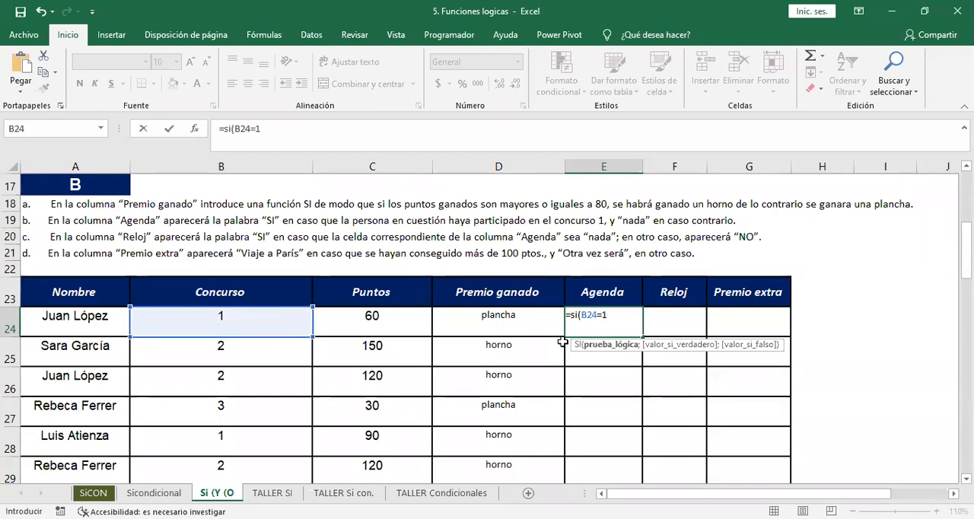
type(";")
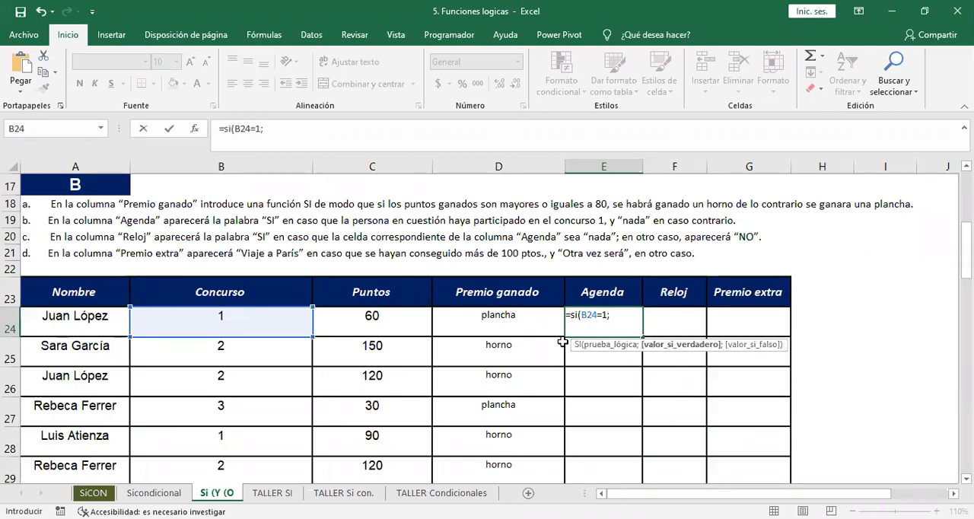
type("\"si")
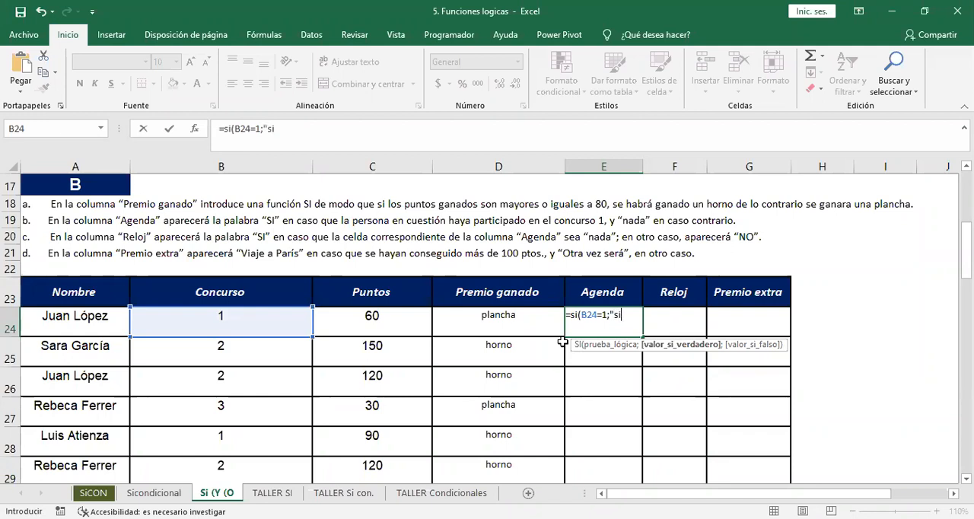
type("\";\"nada")
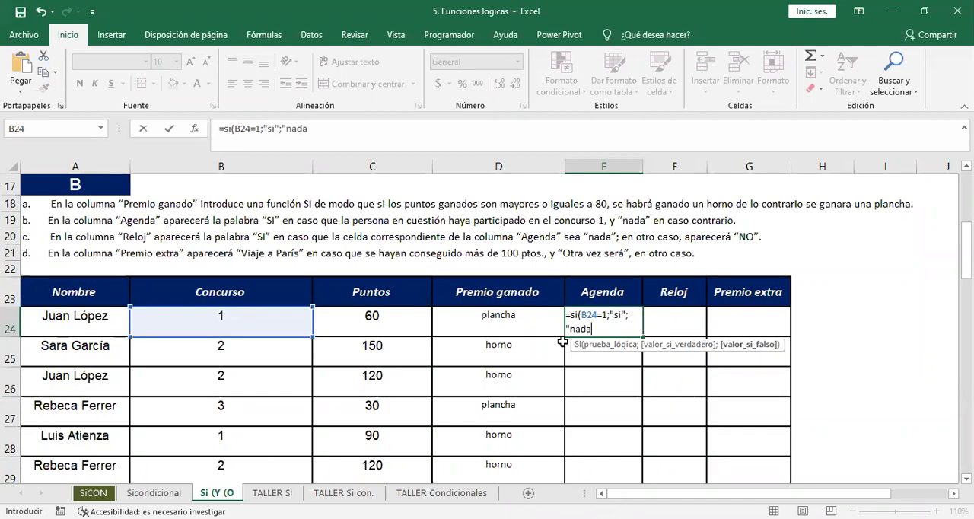
type("\")")
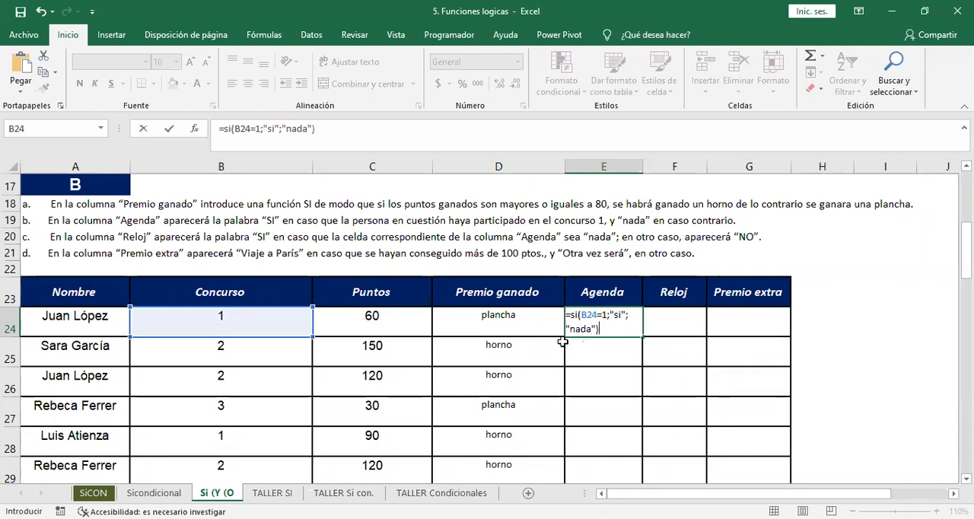
Complete E24's SI so it returns "si" if true and "nada" if false.
key("Return")
left_click(615, 326)
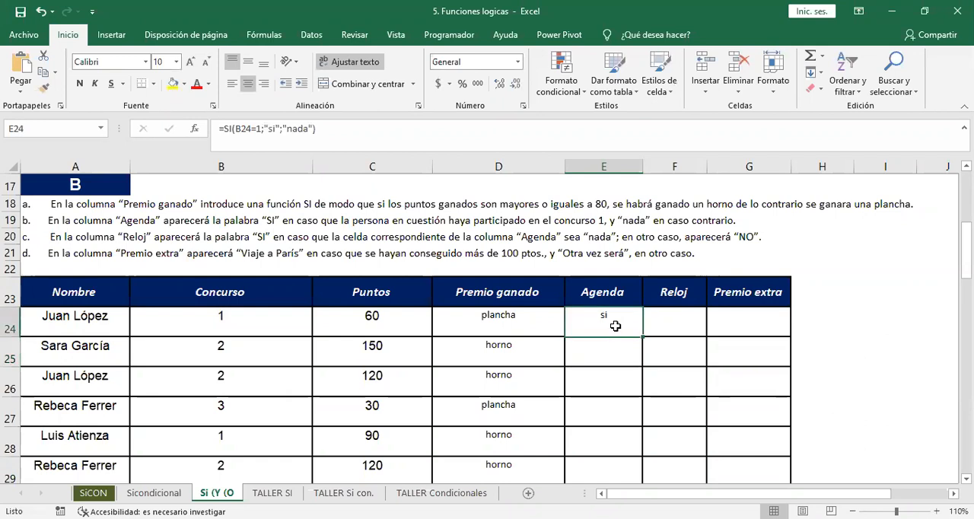
Fill E24's formula down through the remaining rows of the Agenda column.
left_click_drag(642, 338, 642, 337)
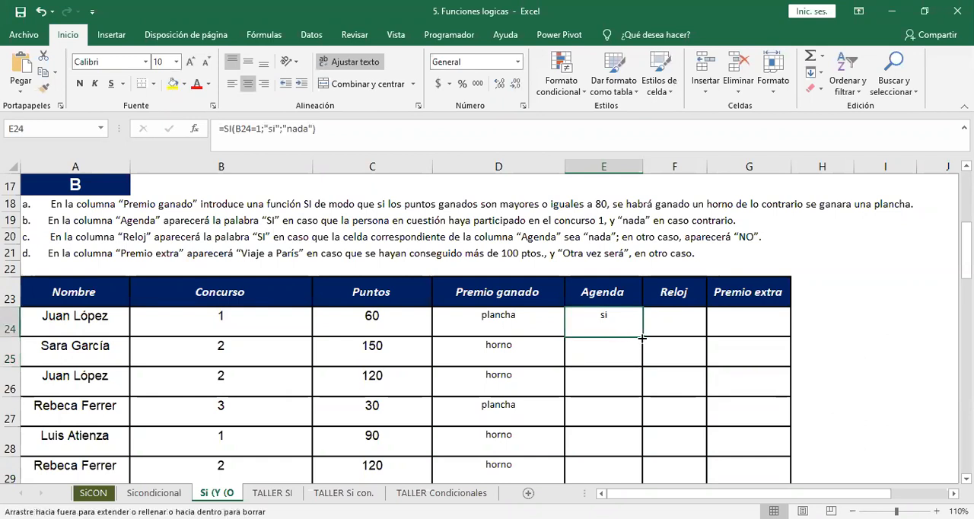
double_click(643, 337)
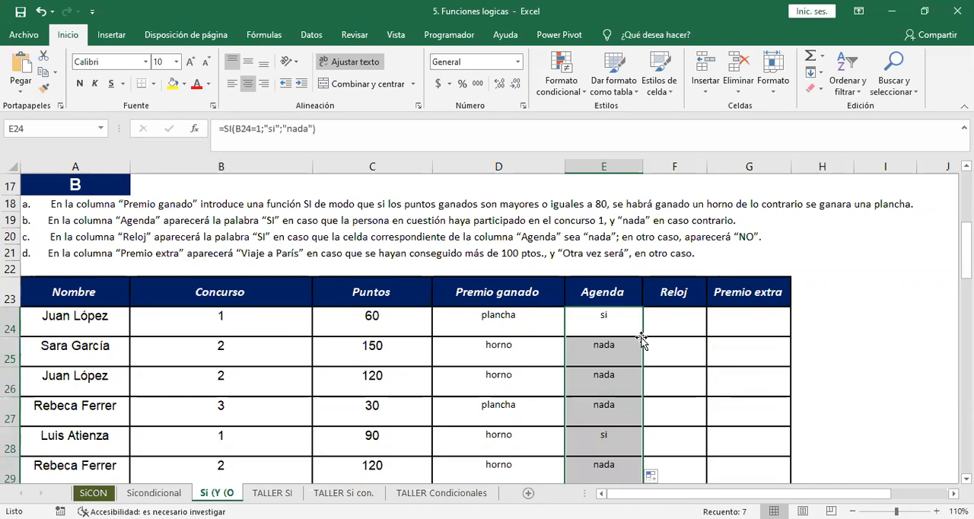
Check the filled Agenda results against the Concurso values down the exercise B table.
key("Down")
key("Down")
key("Down")
key("Down")
key("Down")
key("Down")
key("Down")
key("Down")
key("Up")
key("Up")
key("Up")
key("Up")
key("Up")
key("Up")
key("Up")
key("Up")
key("Up")
key("Up")
key("Up")
key("Up")
key("Up")
key("Up")
key("Up")
key("Up")
key("Up")
key("Up")
key("Down")
key("Down")
key("Down")
key("Down")
key("Down")
key("Down")
key("Down")
key("Down")
key("Down")
key("Down")
key("Down")
key("Down")
key("Up")
key("Up")
key("Up")
key("Up")
key("Up")
key("Up")
key("Up")
key("Up")
key("Up")
key("Up")
key("Down")
key("Down")
key("Down")
key("Down")
key("Down")
key("Down")
key("Down")
Start an SI formula in F24 of the Reloj column that tests whether E24="nada".
key("Right")
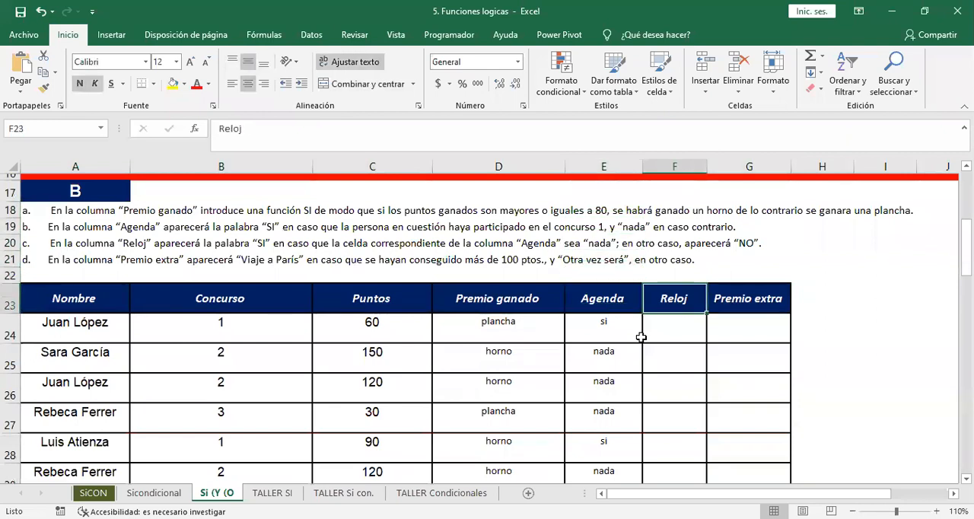
key("Down")
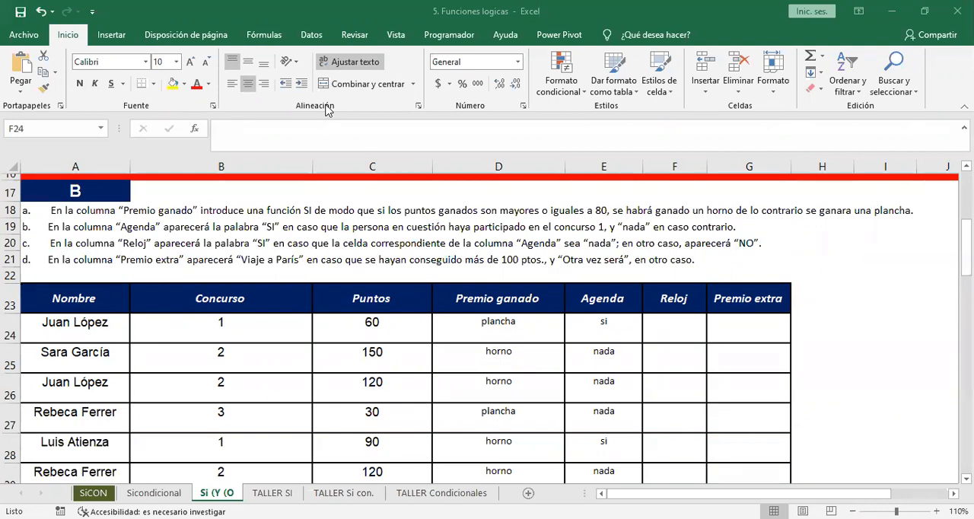
left_click(659, 362)
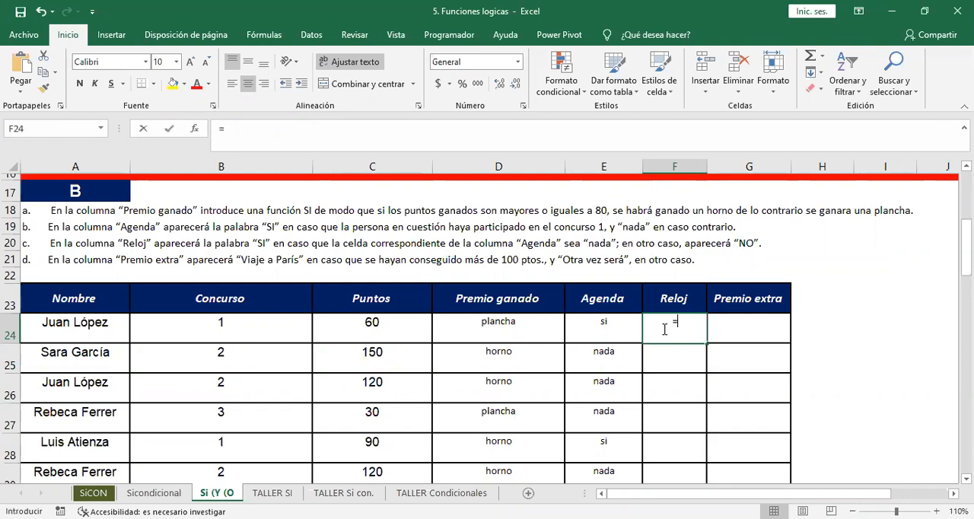
type("=")
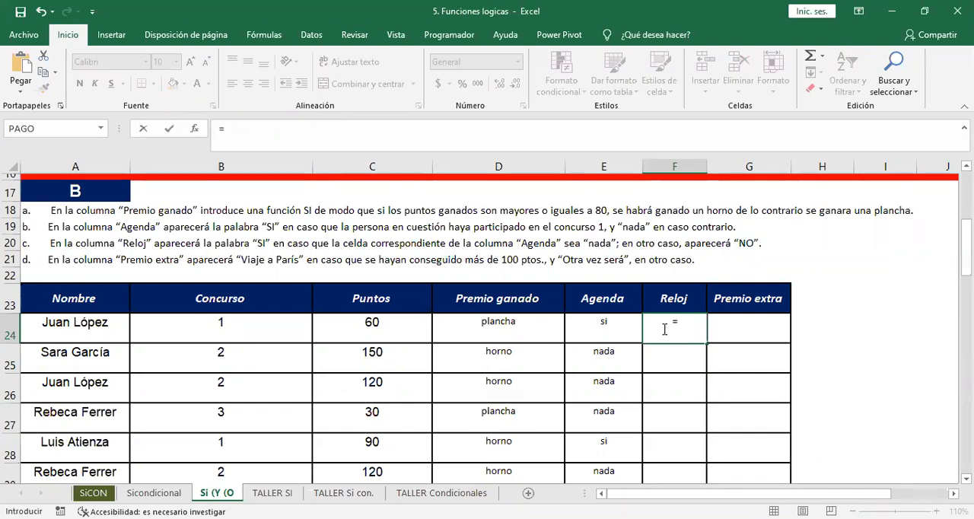
type("si(")
key("Left")
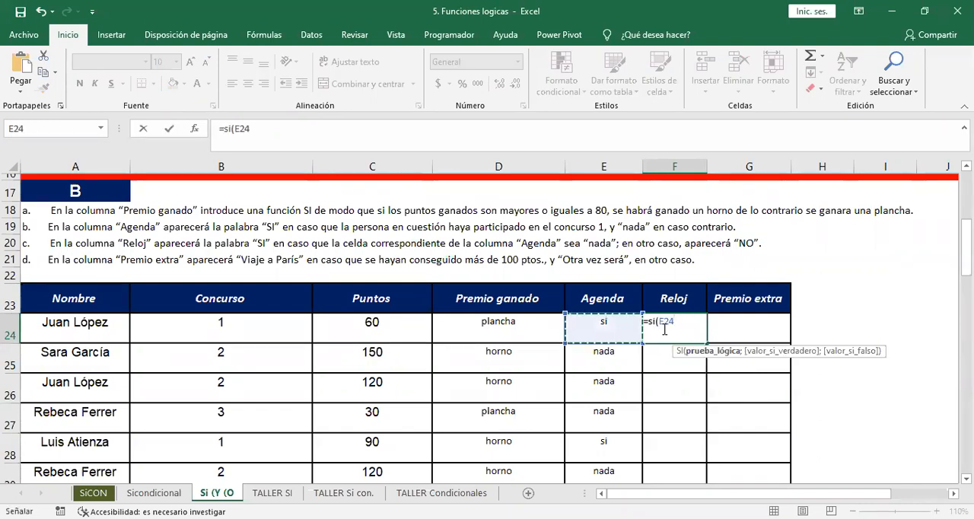
type("=")
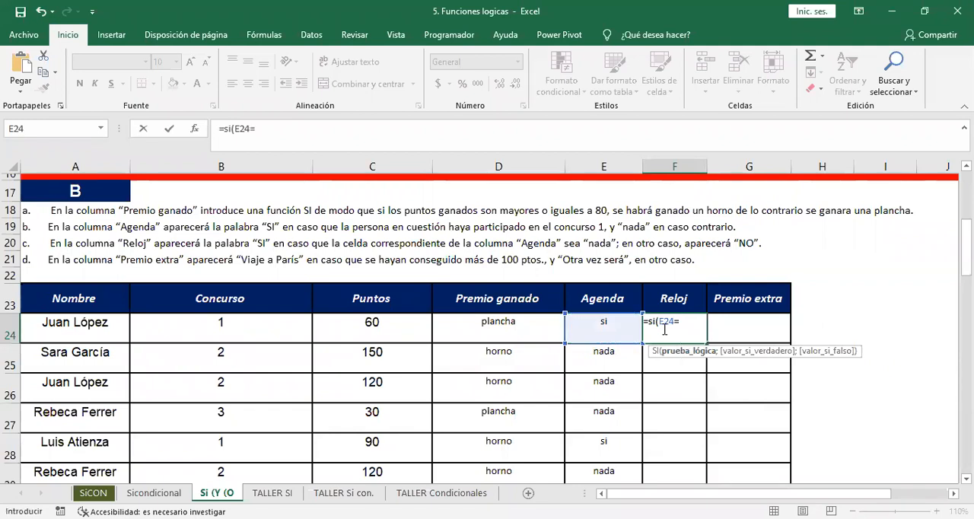
type("\"nada")
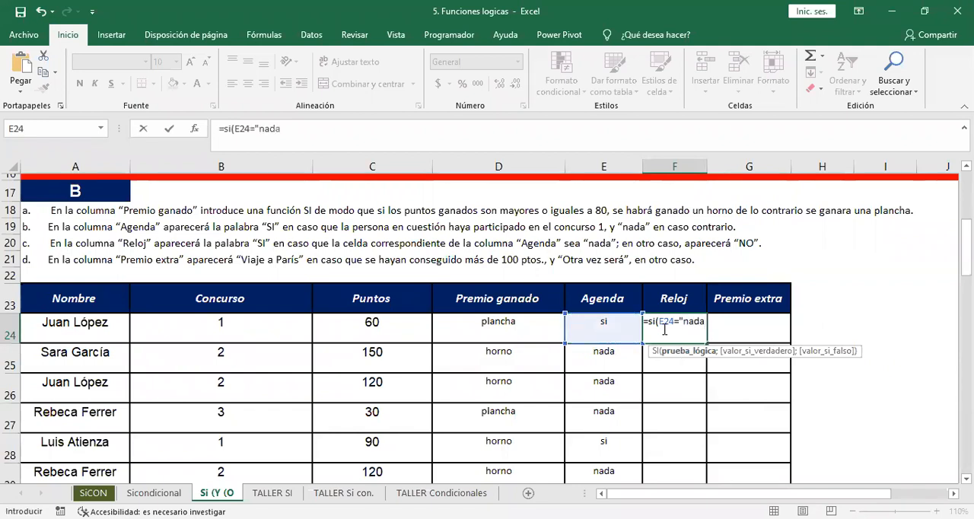
type("\";\"si\"")
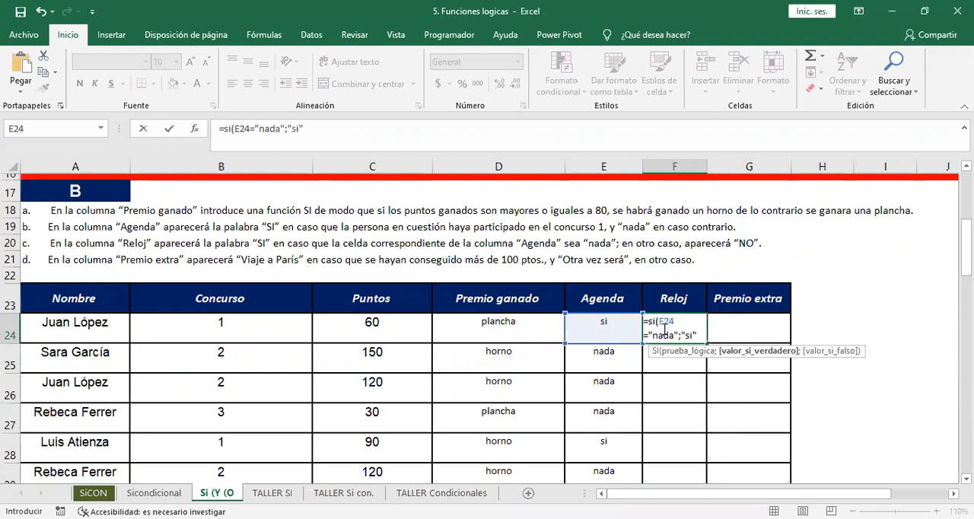
type(";")
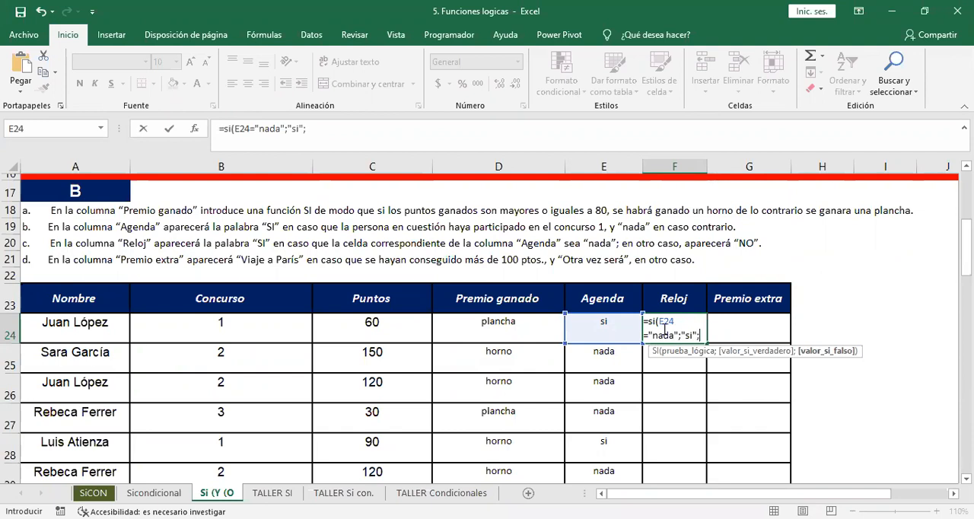
type("\"nada")
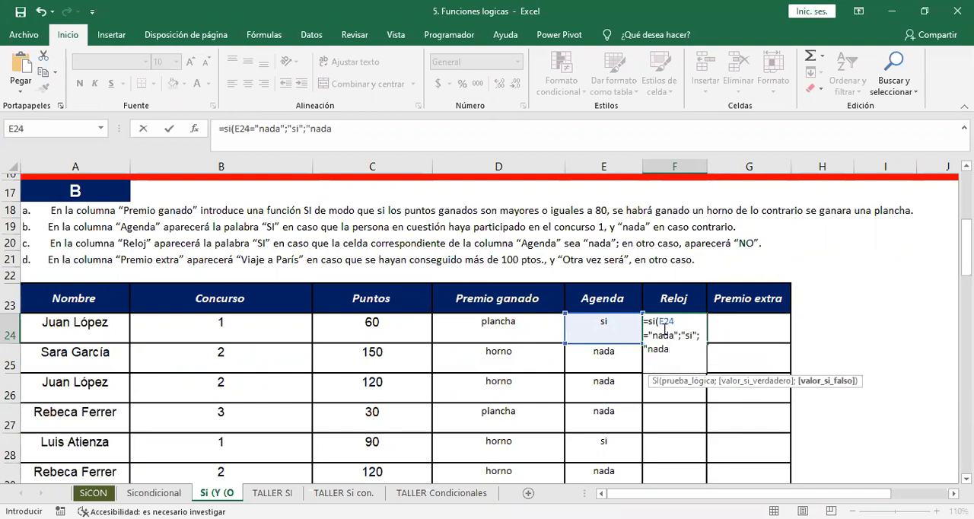
Complete F24's SI so it returns "si" if true and "no" if false.
key("BackSpace")
key("BackSpace")
key("BackSpace")
key("BackSpace")
type("no\")")
key("Return")
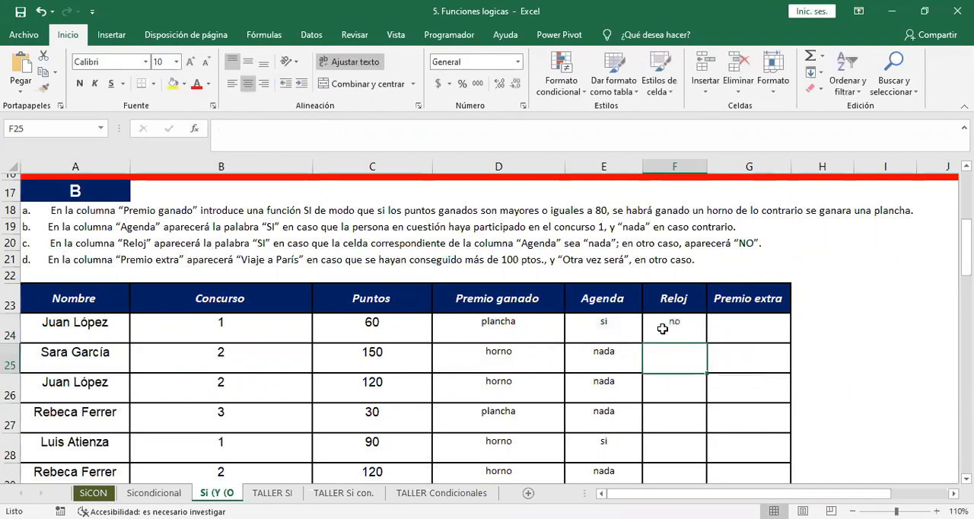
Recheck F24's formula and fill it down through the remaining rows of the Reloj column.
left_click(663, 329)
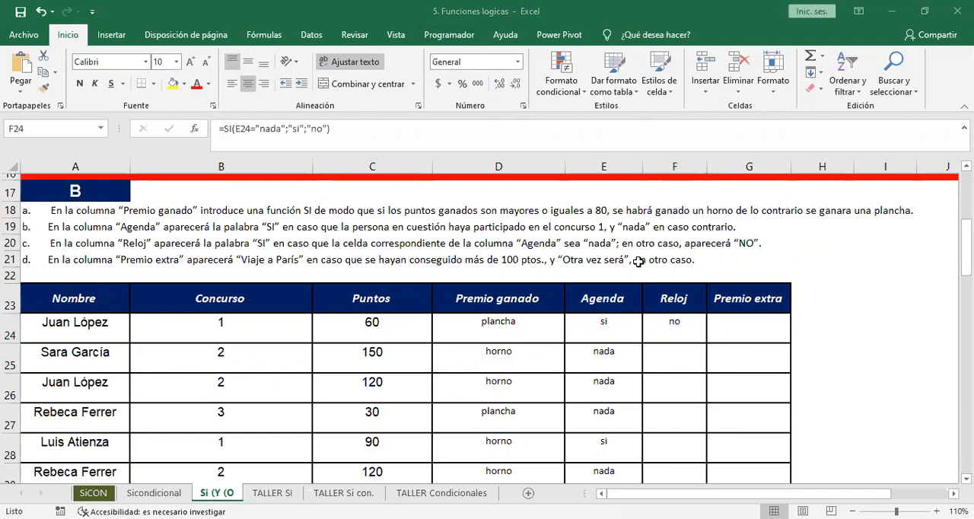
left_click(705, 371)
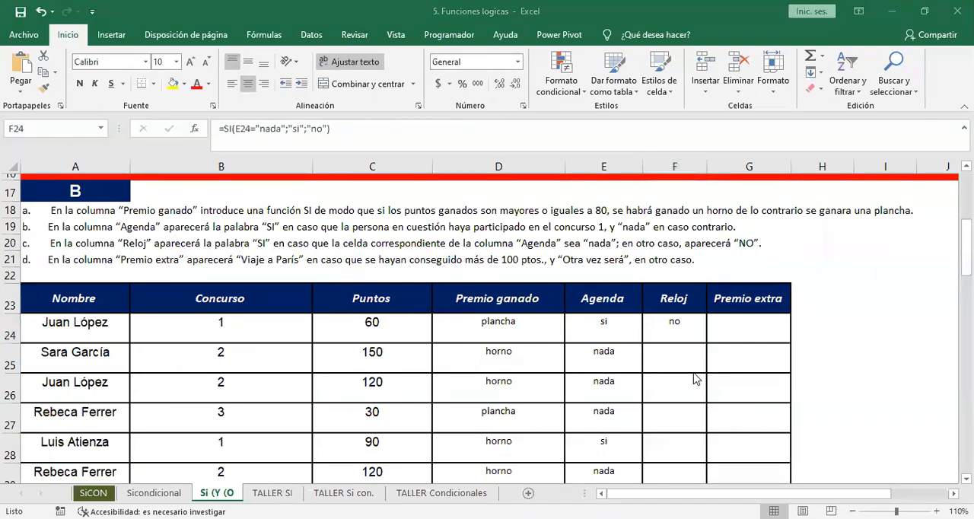
left_click(687, 325)
double_click(686, 329)
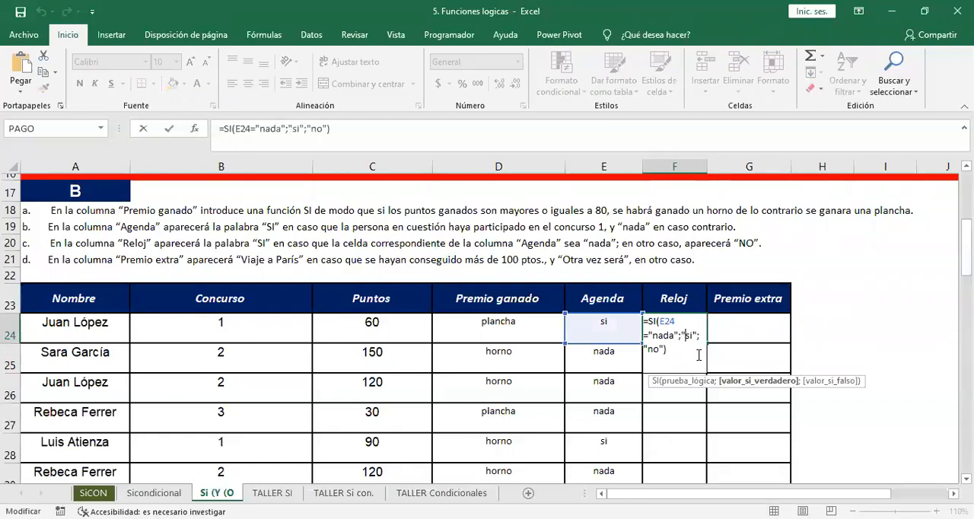
key("ctrl+Return")
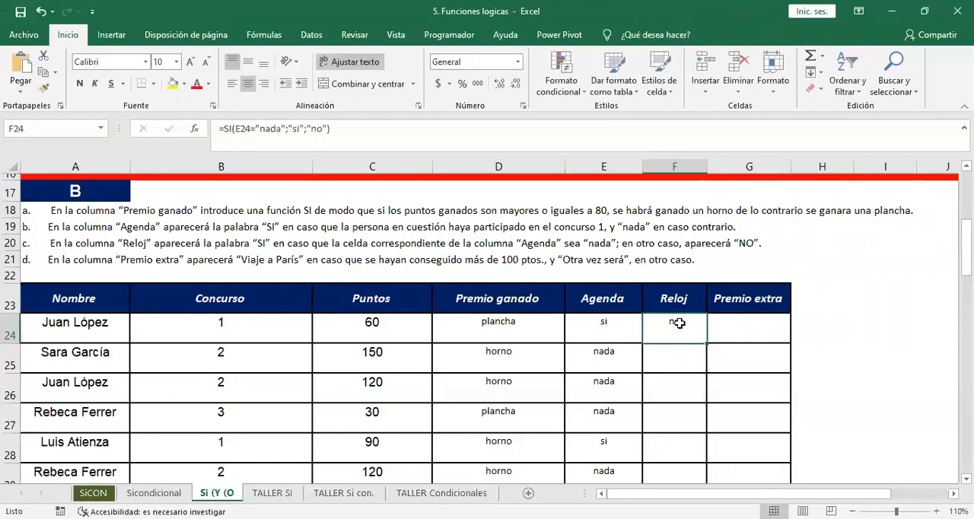
double_click(701, 338)
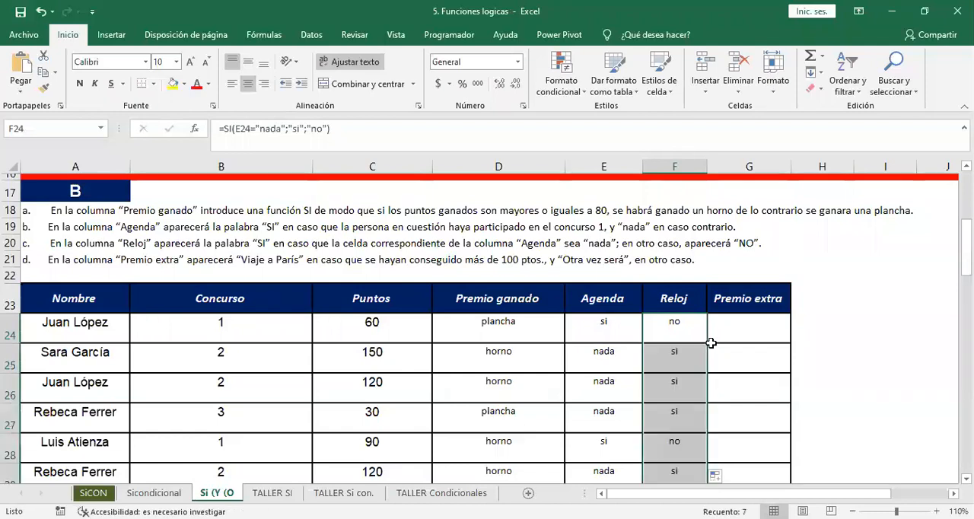
Start an SI formula in G24 of the Premio extra column that tests whether C24>100.
left_click(729, 324)
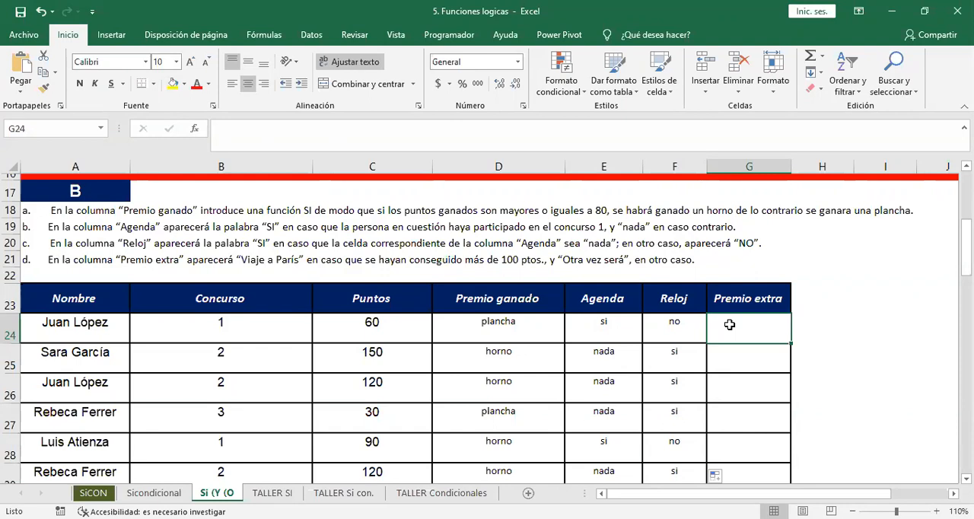
type("=")
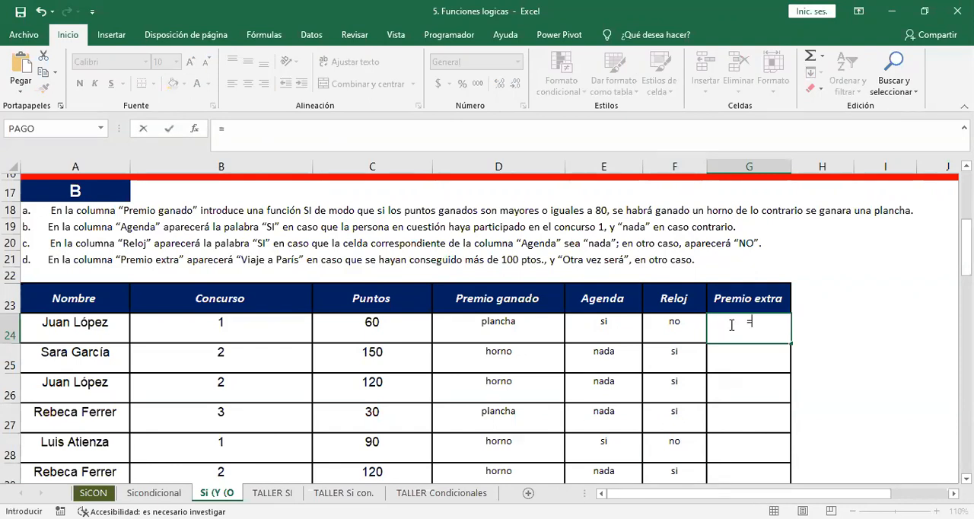
type("si(")
left_click(377, 321)
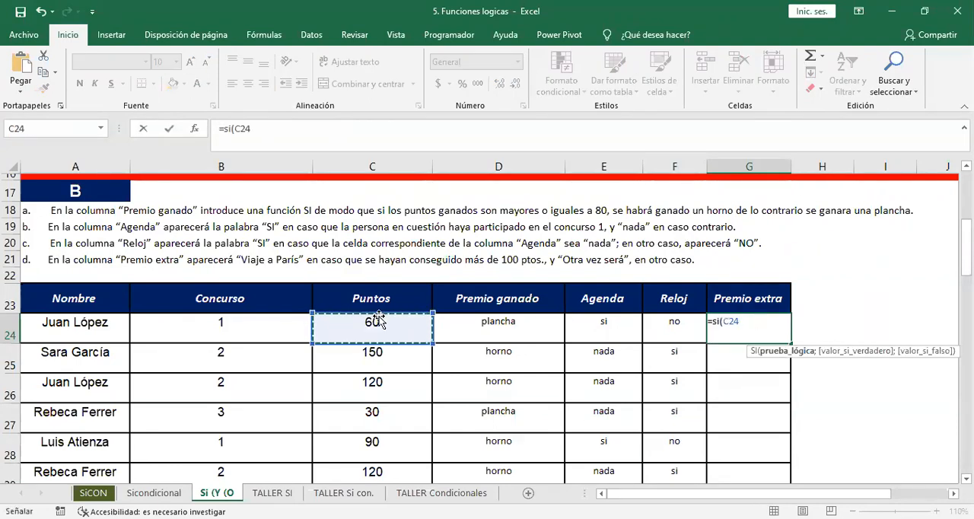
type(">")
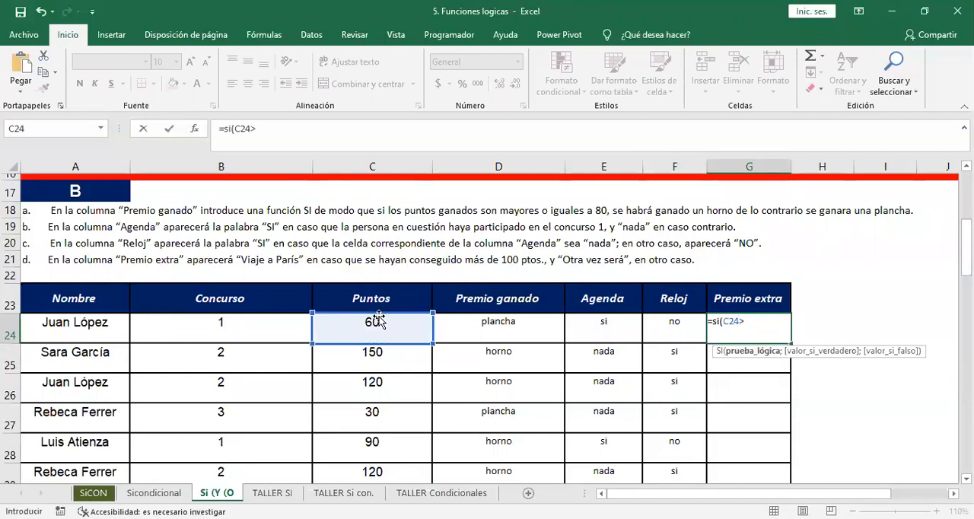
type("100")
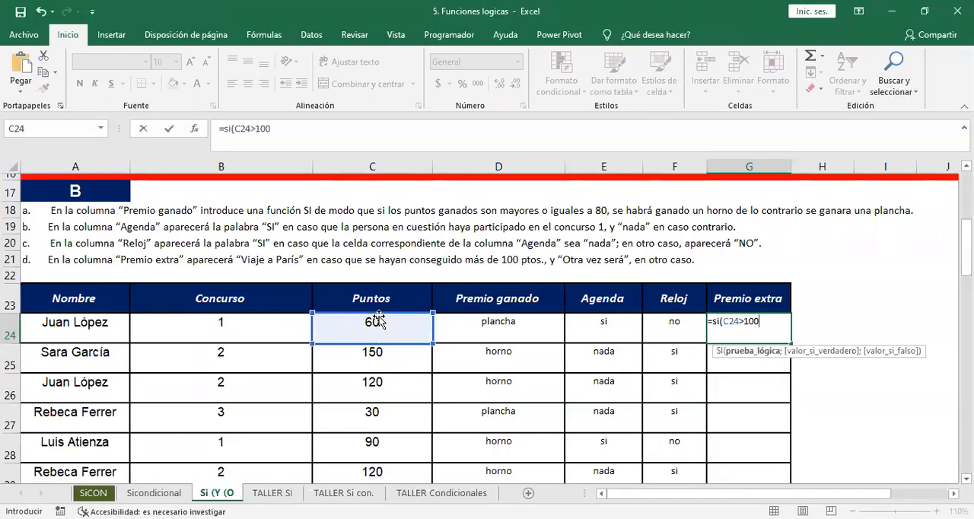
type(";\"v")
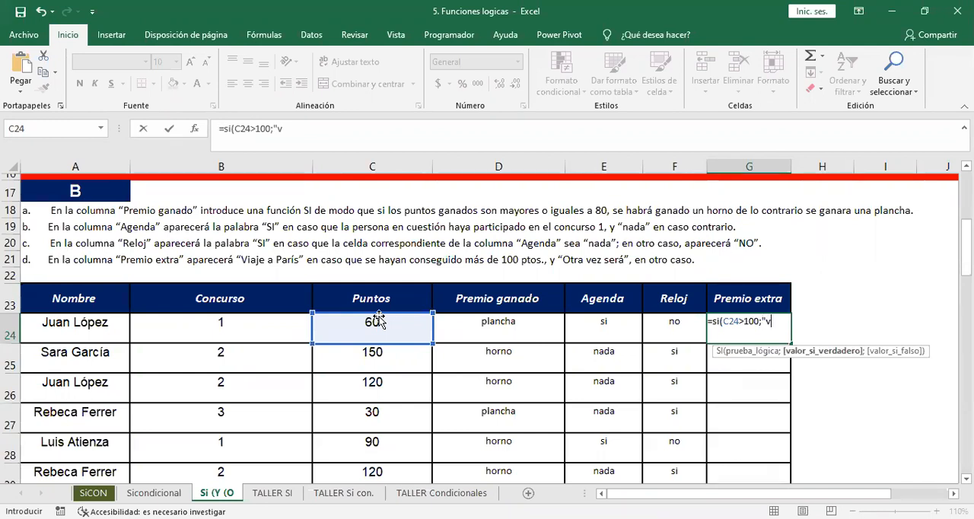
type("iaje  pris")
Complete G24's SI so it returns "viaje pris" if true and "otra vez sera" if false.
key("BackSpace")
key("BackSpace")
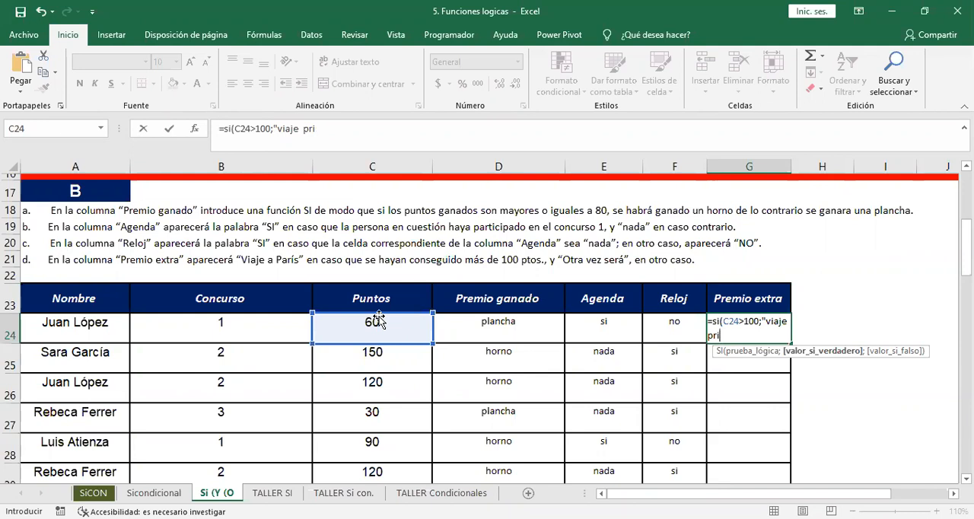
type("is\"")
type(";")
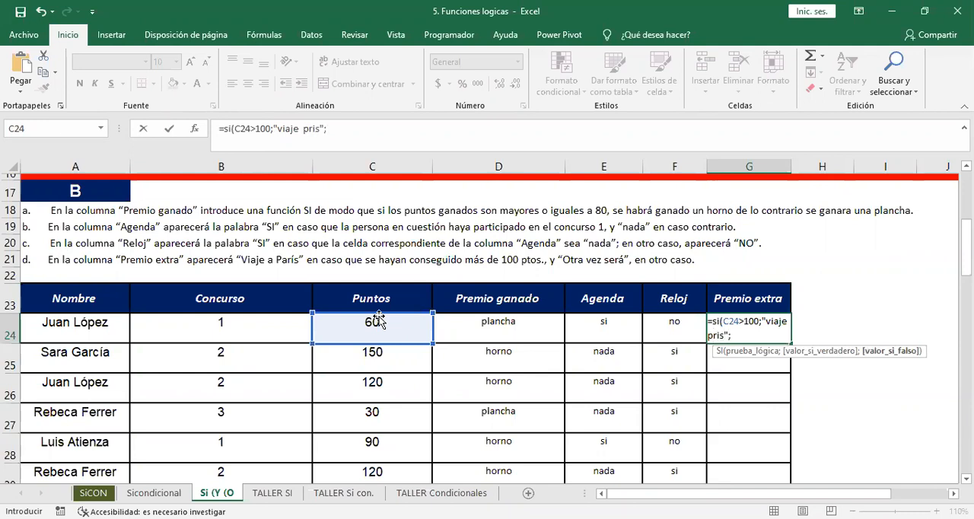
type("\"")
type("otra vz")
key("BackSpace")
type("ez sera")
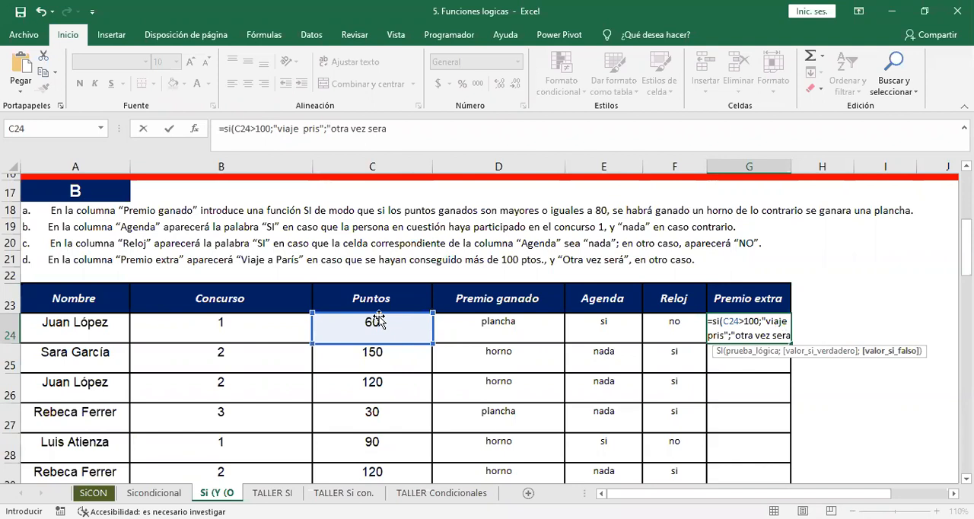
key("Return")
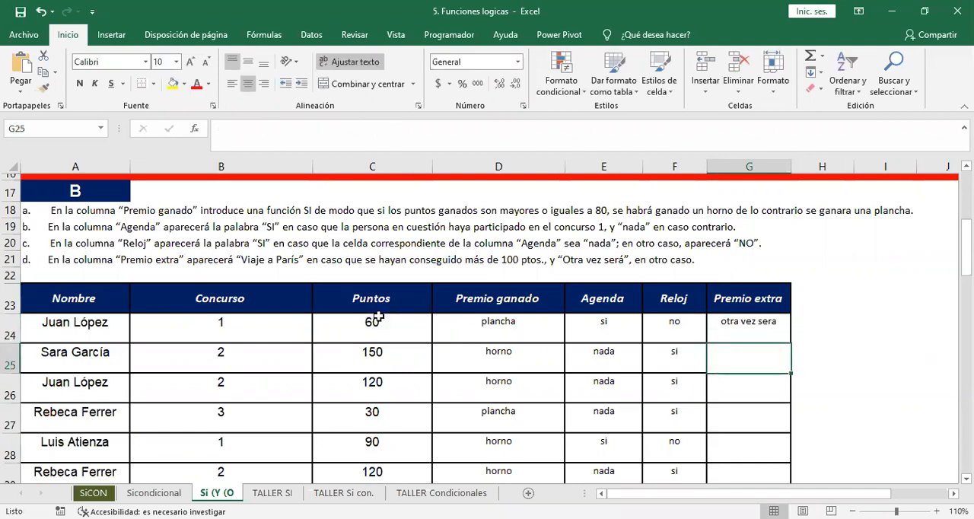
Fill G24's formula down the Premio extra column, with its true result corrected to "viaje paris".
left_click(773, 322)
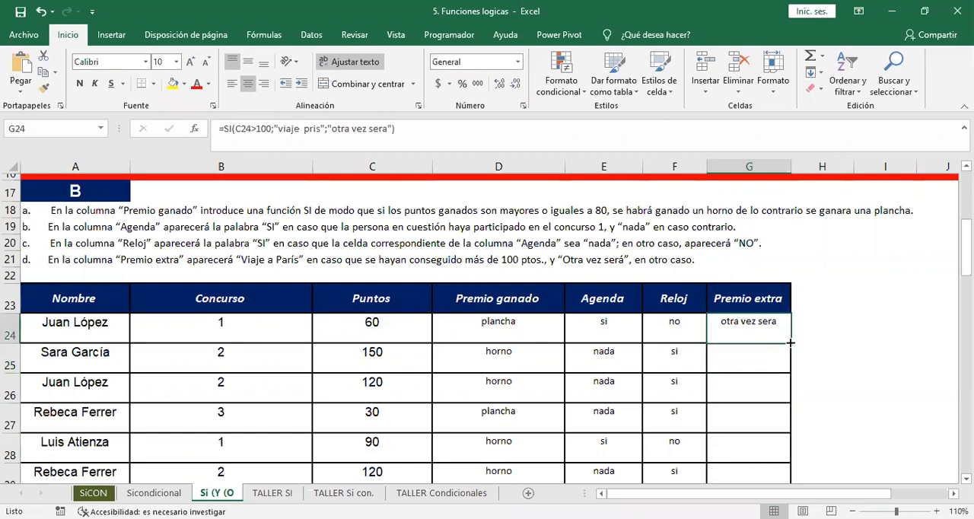
double_click(790, 343)
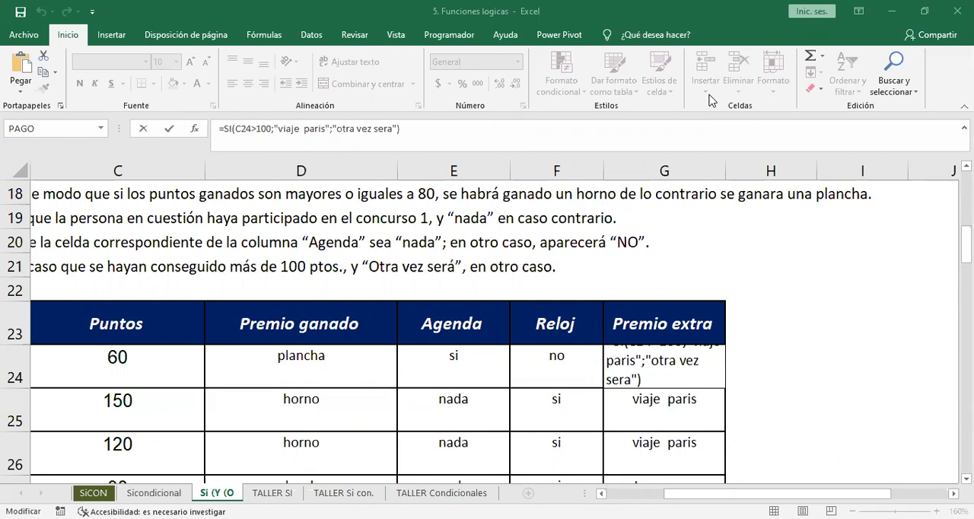
left_click(286, 254)
left_click(286, 254)
key("Escape")
Go to the "Si condicional con Y" exercise and look over its student grade table.
key("Down")
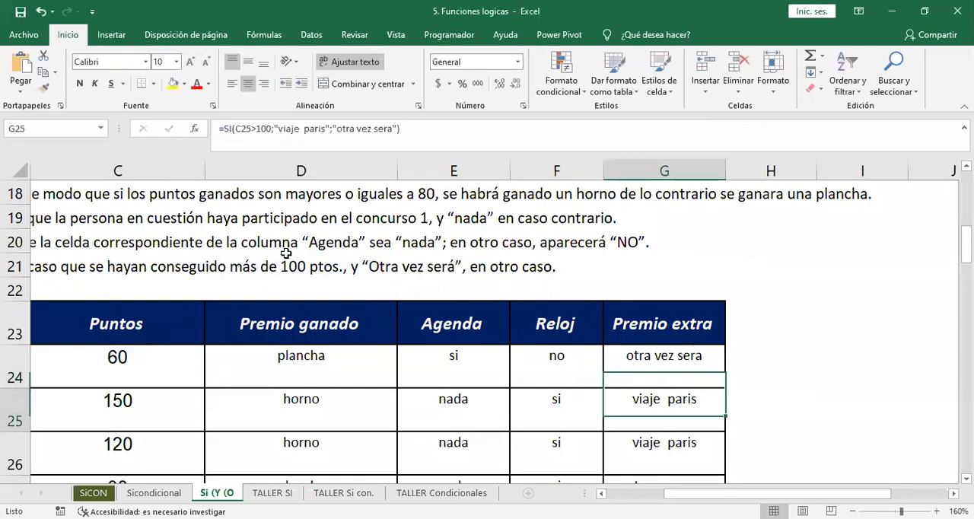
key("Down")
key("Down")
key("Down")
key("Down")
key("Down")
key("Down")
key("Down")
key("Down")
key("Down")
key("Down")
key("Down")
key("Down")
key("Down")
key("Down")
key("Down")
key("Down")
key("Down")
key("Left")
key("Left")
key("Left")
key("Left")
key("Left")
key("Left")
key("Up")
key("Up")
key("Up")
key("Up")
key("Up")
key("Up")
key("Up")
key("Up")
key("Up")
key("Up")
key("Up")
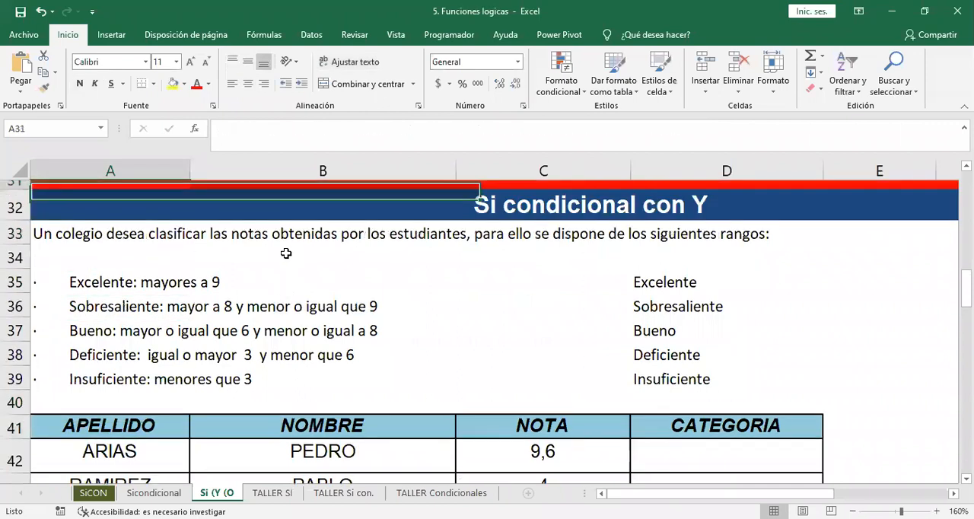
key("Down")
key("Down")
key("Down")
key("Down")
key("Down")
key("Down")
key("Down")
key("Down")
key("Down")
key("Down")
key("Down")
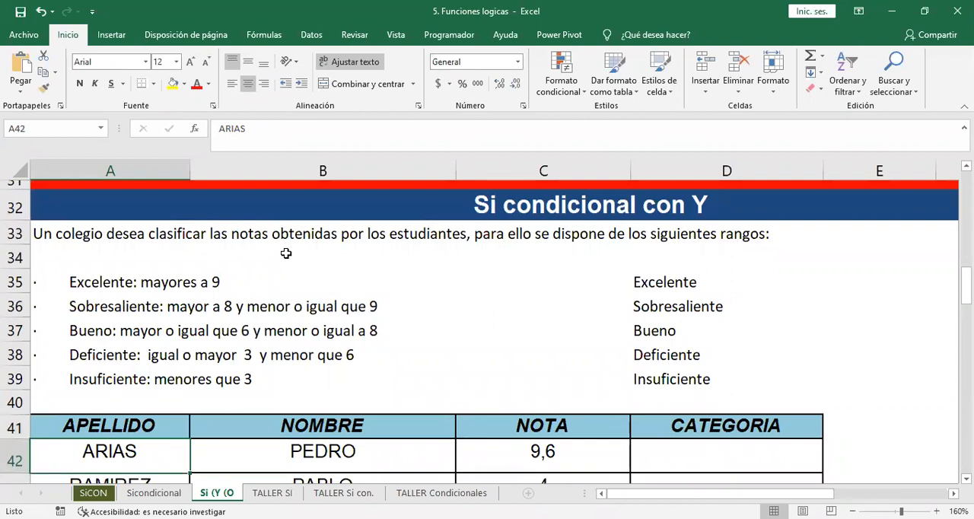
Review the score ranges that define each grade category, from Excelente to Insuficiente.
left_click(418, 8)
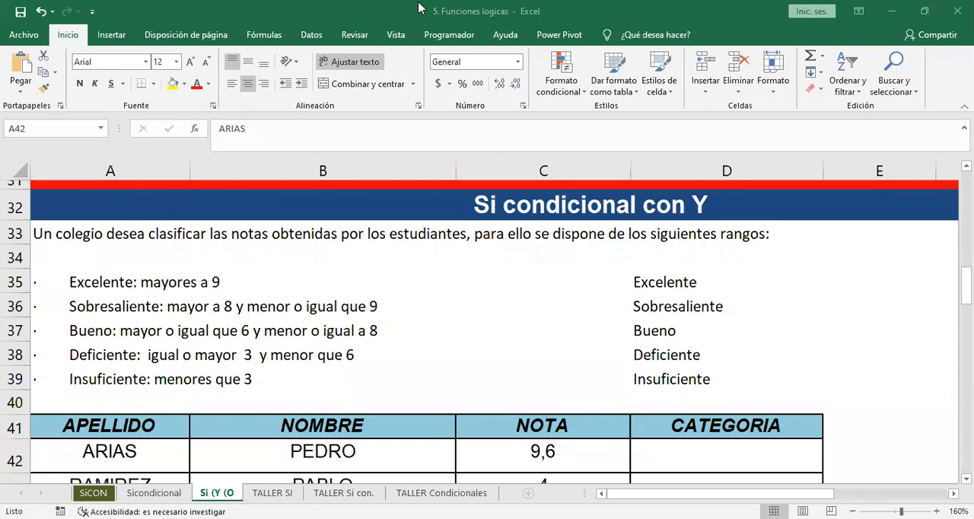
left_click(460, 340)
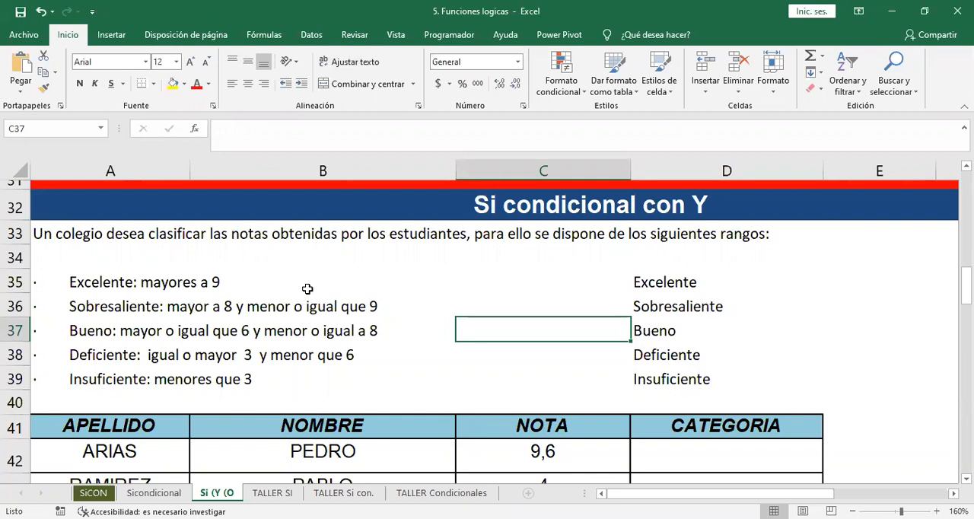
key("Up")
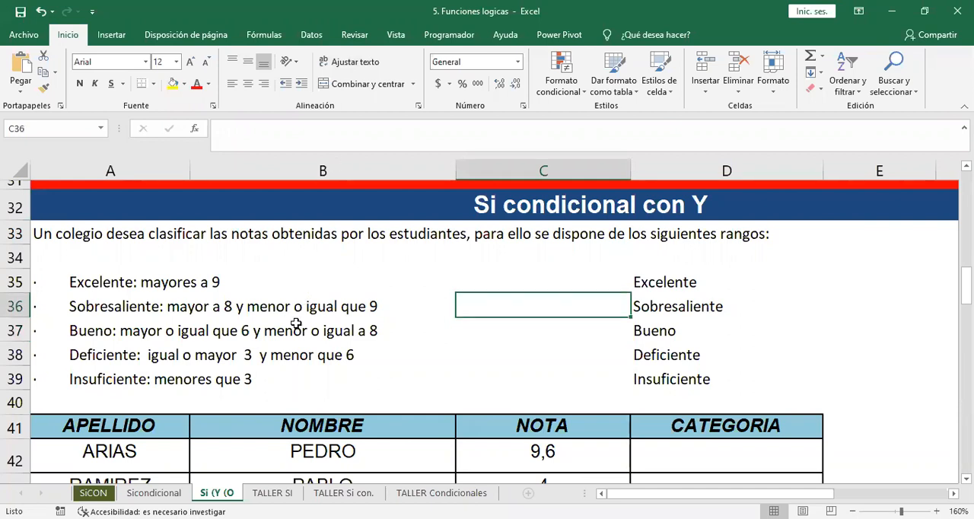
Look back through the earlier commission and prize exercises above the grade classification exercise.
key("Up")
key("Up")
key("Up")
key("Up")
key("Up")
key("Up")
key("Up")
key("Up")
key("Up")
key("Up")
key("Up")
key("Up")
key("Up")
key("Up")
key("Up")
key("Up")
key("Up")
key("Up")
key("Up")
key("Up")
key("Up")
key("Up")
key("Up")
key("Up")
key("Up")
key("Up")
key("Up")
key("Up")
key("Down")
key("Down")
key("Down")
key("Down")
key("Down")
key("Down")
key("Down")
key("Down")
key("Down")
key("Down")
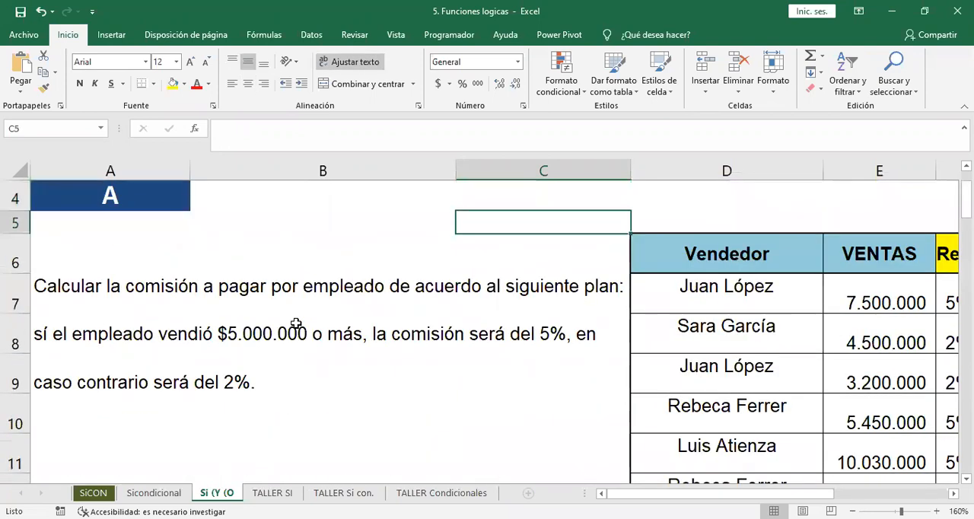
key("Down")
key("Down")
key("Down")
key("Down")
key("Down")
key("Down")
key("Down")
key("Down")
key("Down")
key("Down")
key("Down")
key("Down")
key("Down")
key("Down")
key("Down")
key("Up")
key("Up")
key("Up")
key("Up")
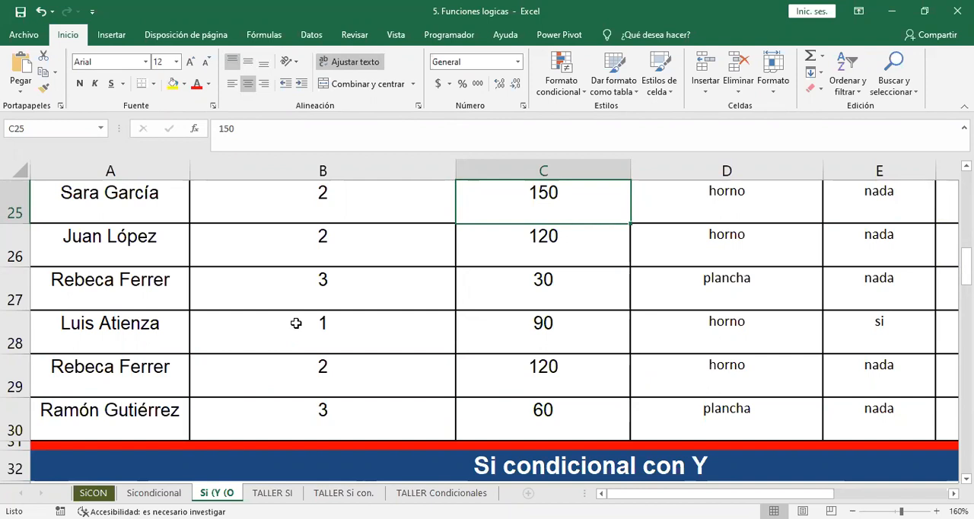
key("Up")
scroll(296, 324, "up", 1)
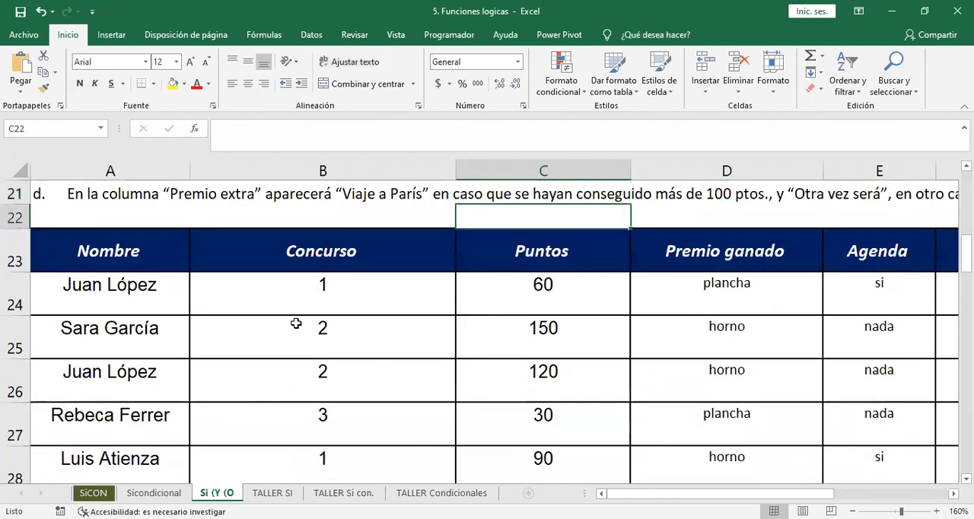
Review the SI formulas in the first row of the Premio ganado and Agenda columns, D24 and E24.
key("F2")
key("Escape")
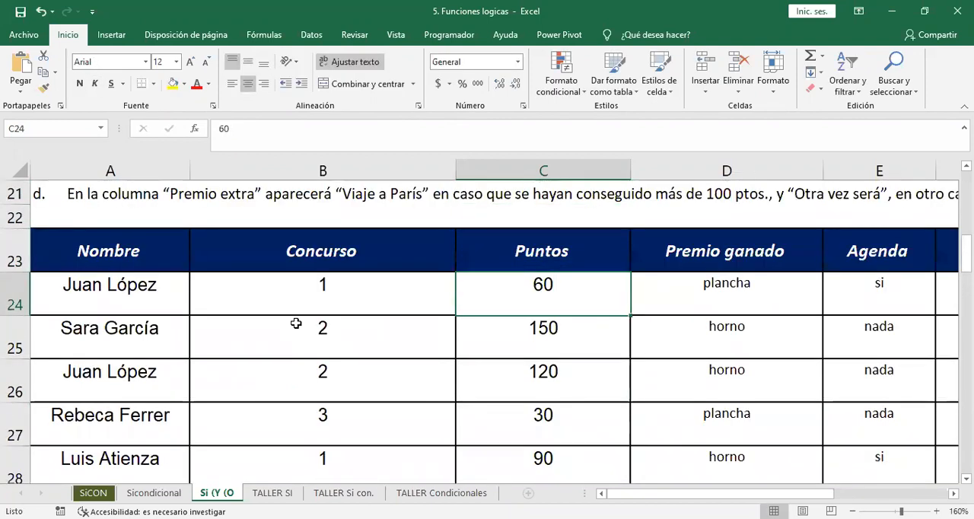
key("Right")
key("F2")
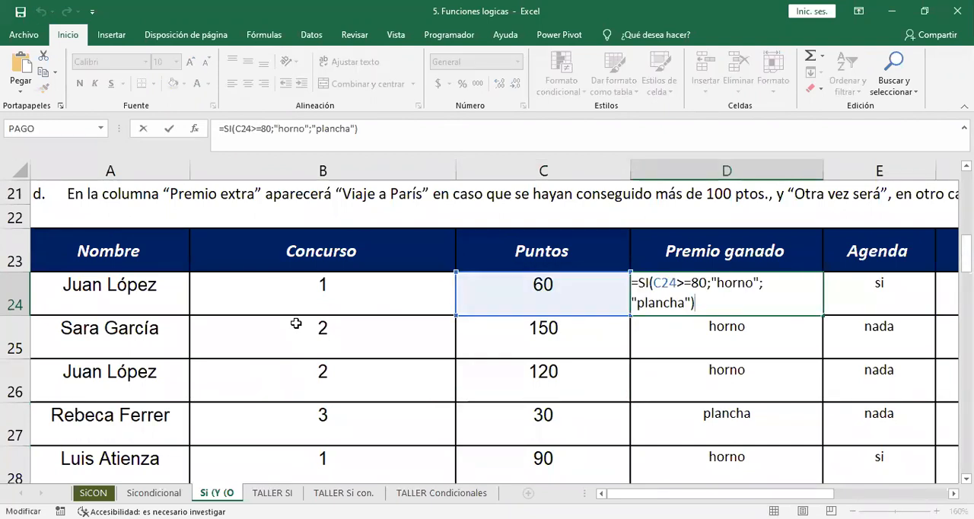
key("Escape")
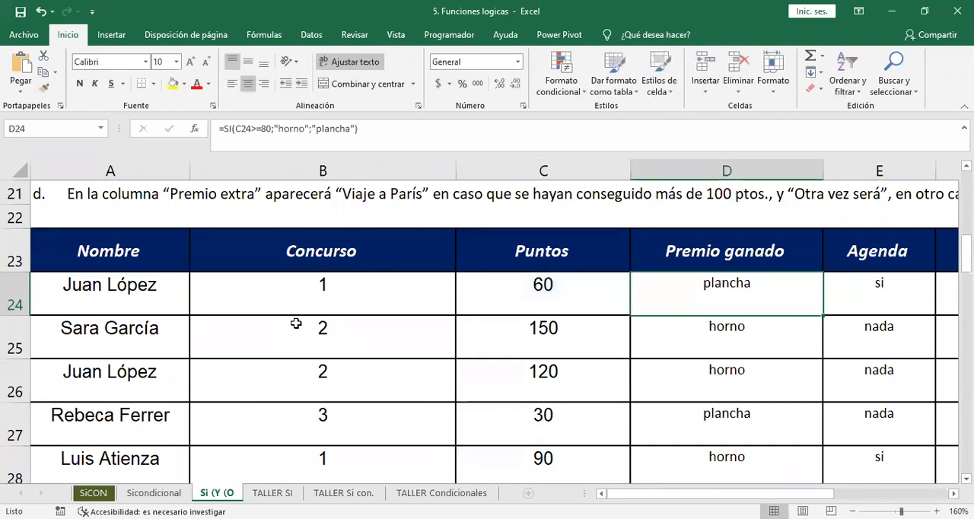
key("Right")
key("Right")
key("Left")
key("F2")
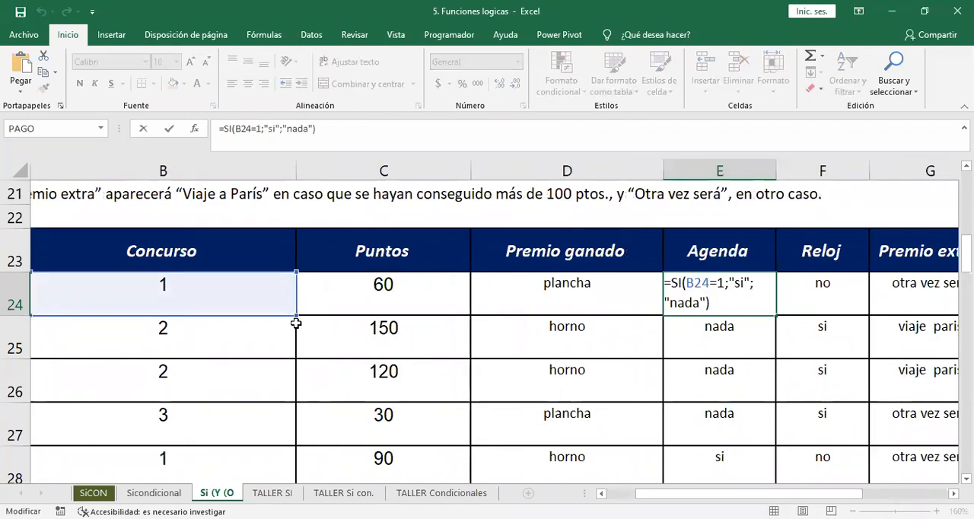
key("Escape")
Return to the "Si condicional con Y" exercise and look over its grade ranges and student table.
key("Down")
key("Down")
key("Down")
key("Down")
key("Down")
key("Down")
key("Down")
key("Down")
key("Down")
key("Down")
key("Down")
key("Down")
key("Down")
key("Down")
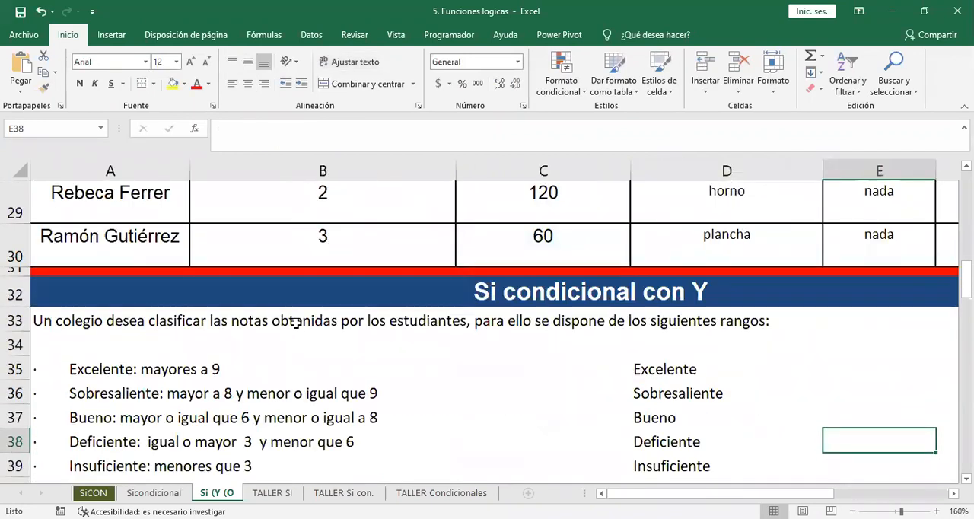
key("Left")
key("Left")
key("Left")
key("Left")
key("Down")
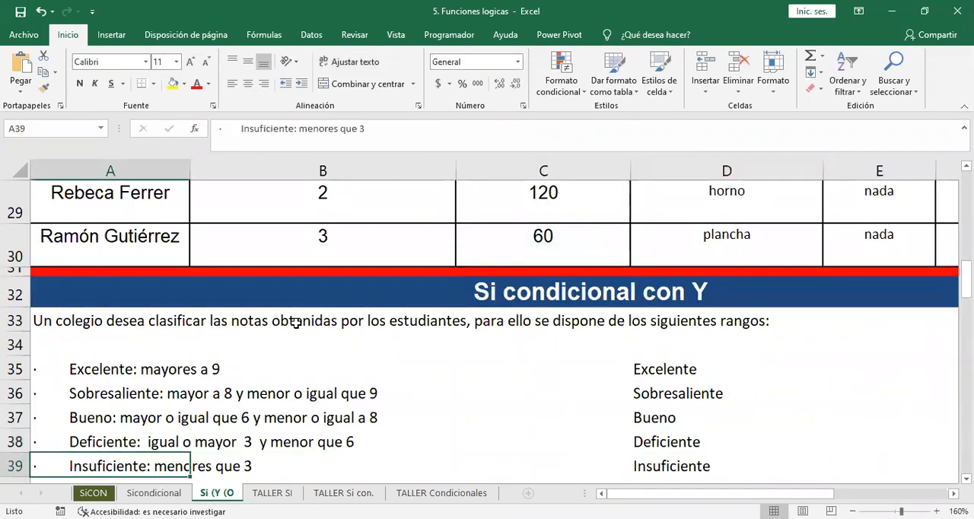
key("Down")
key("Down")
key("Down")
key("Down")
key("Down")
key("Down")
key("Down")
key("Down")
key("Down")
key("Up")
key("Up")
key("Up")
key("Up")
key("Up")
key("Up")
key("Up")
key("Up")
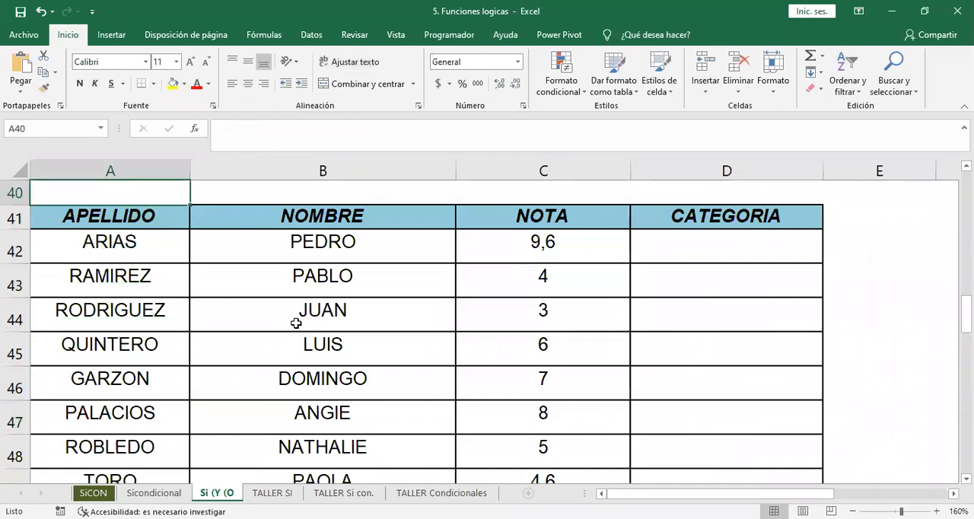
Examine the five score ranges together with the NOTA and CATEGORIA columns at 120% zoom.
left_click(853, 512)
left_click(853, 512)
left_click(853, 511)
left_click(853, 512)
left_click(231, 258)
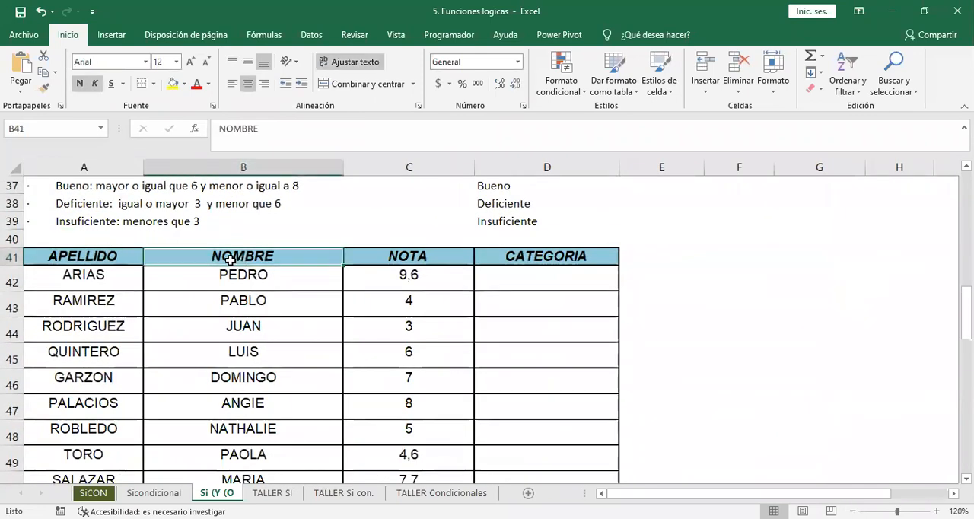
key("Up")
key("Up")
key("Up")
key("Up")
key("Up")
key("Up")
key("Up")
key("Up")
key("Up")
key("Up")
key("Up")
key("Up")
key("Up")
key("Up")
key("Up")
key("Up")
key("Down")
key("Down")
key("Down")
key("Down")
key("Down")
key("Down")
key("Down")
key("Down")
key("Down")
key("Down")
key("Down")
key("Down")
key("Down")
key("Down")
key("Down")
key("Down")
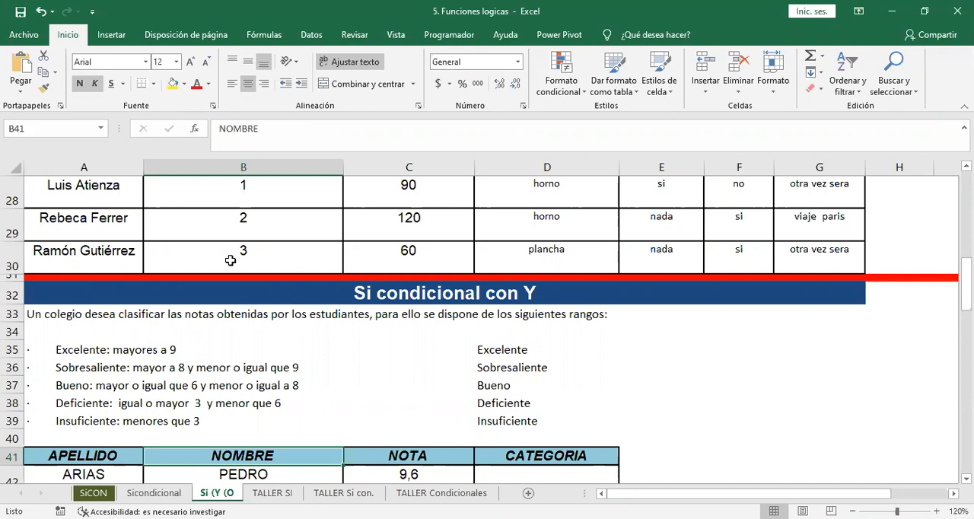
key("Down")
key("Down")
key("Down")
key("Down")
key("Down")
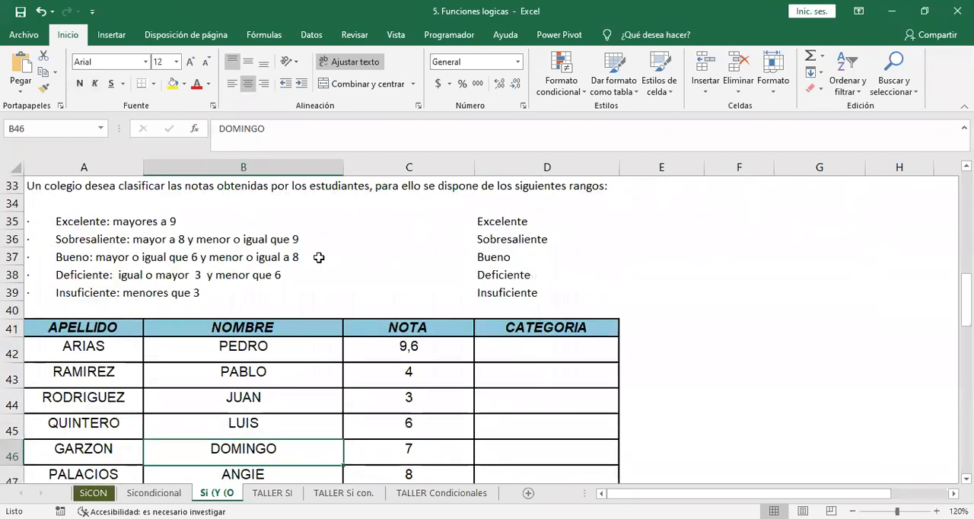
Begin an SI formula in D42 that returns "excelente" when C42 is greater than 9.
left_click(528, 352)
type("=")
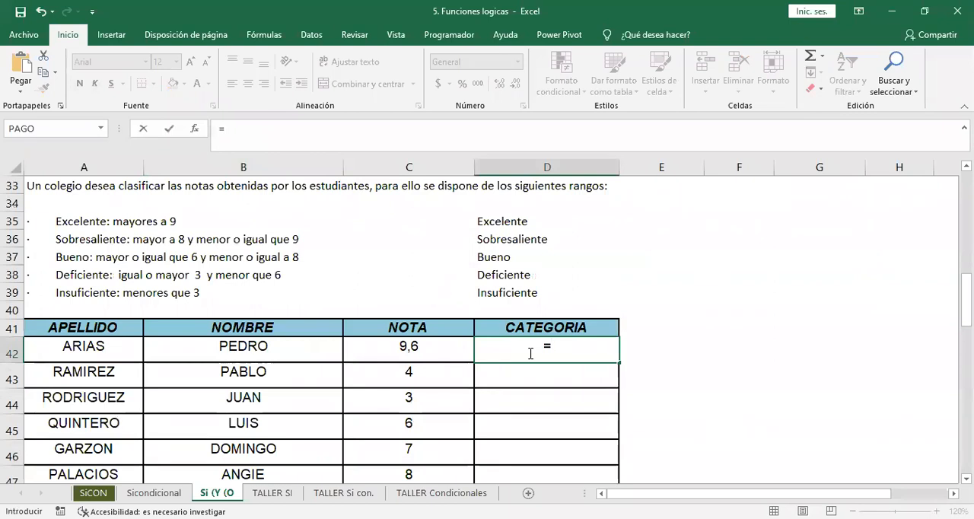
type("si(")
left_click(404, 350)
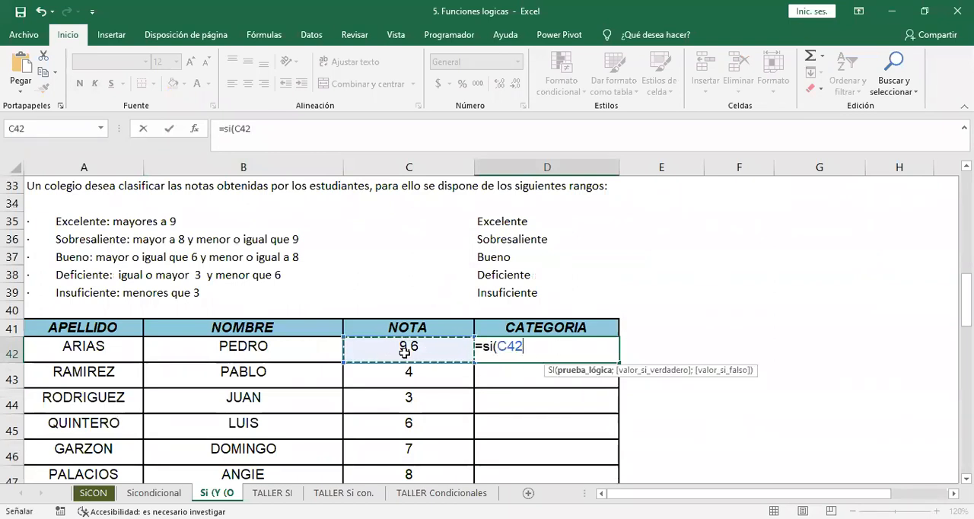
type(">9")
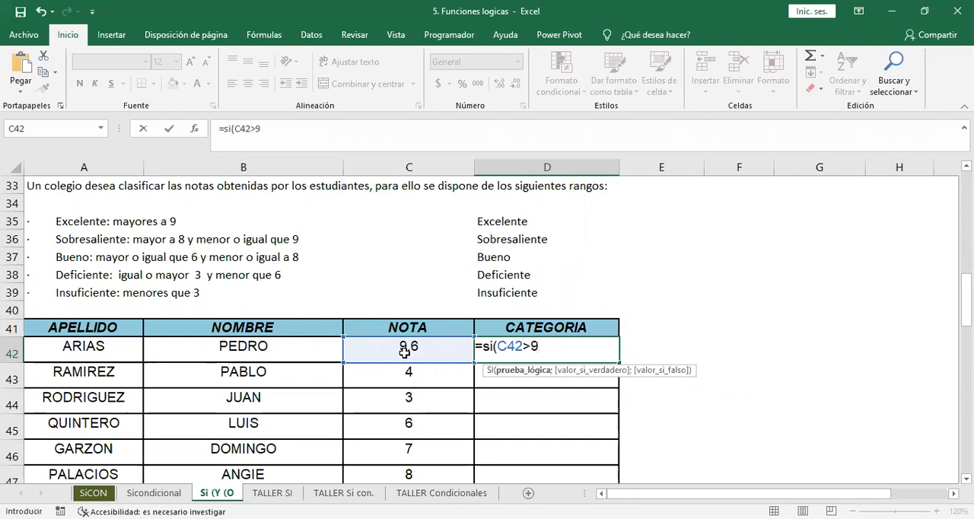
type(";\"excelente\"")
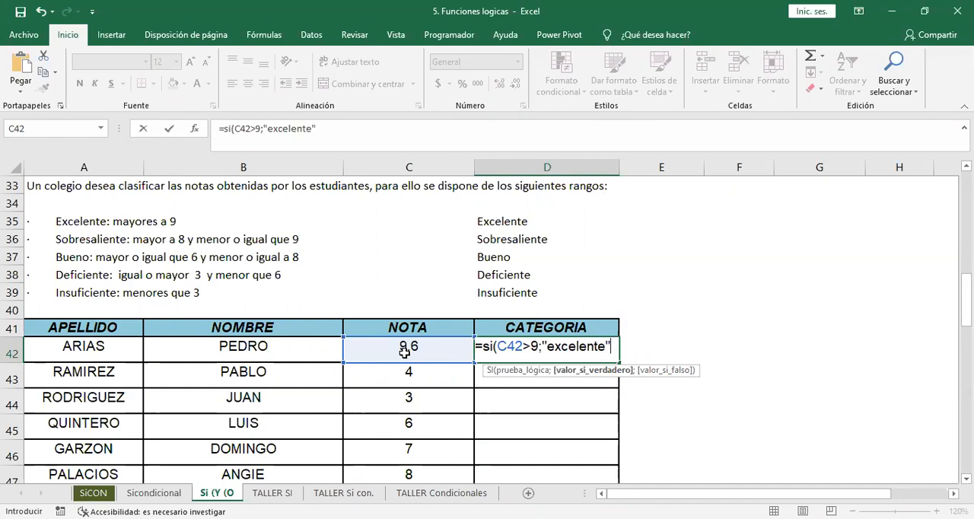
Nest a second SI as D42's false result, with the condition Y(C42>=8;C42<=9).
type(";")
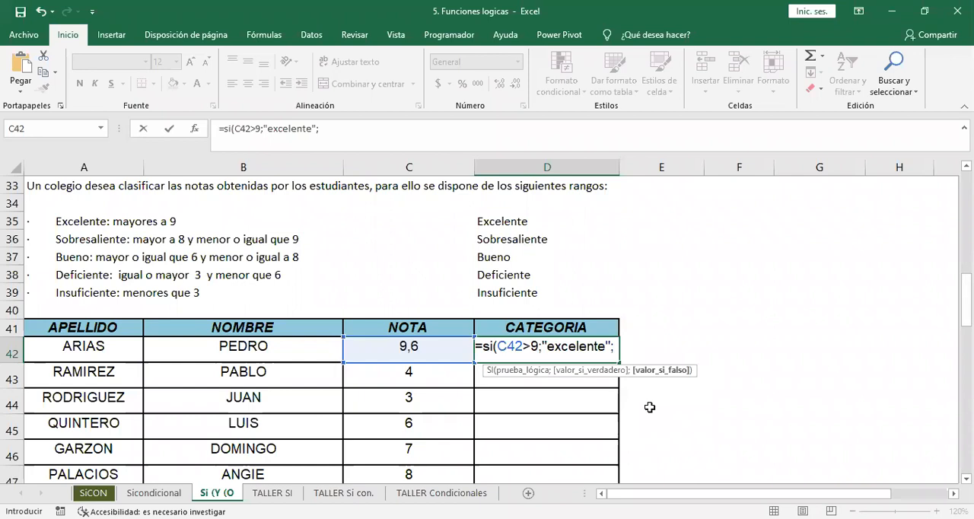
type("si(")
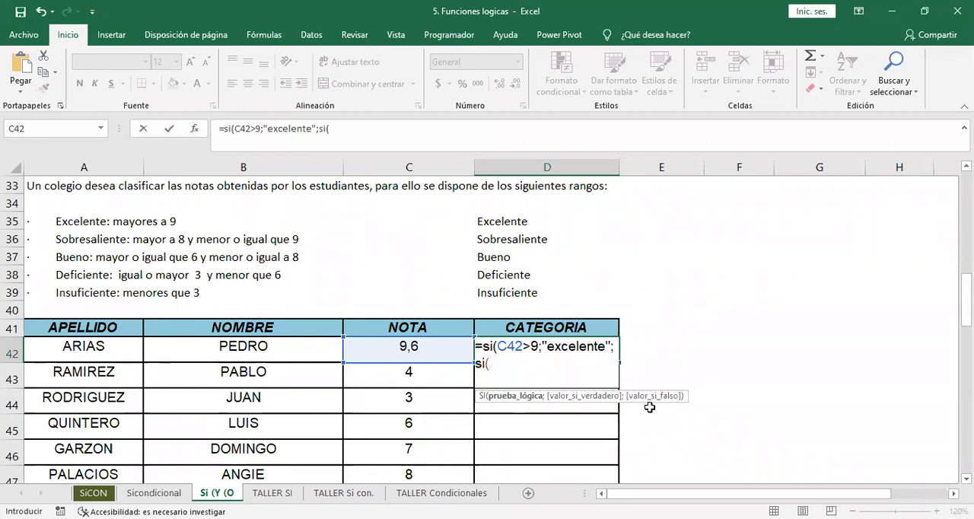
type("y")
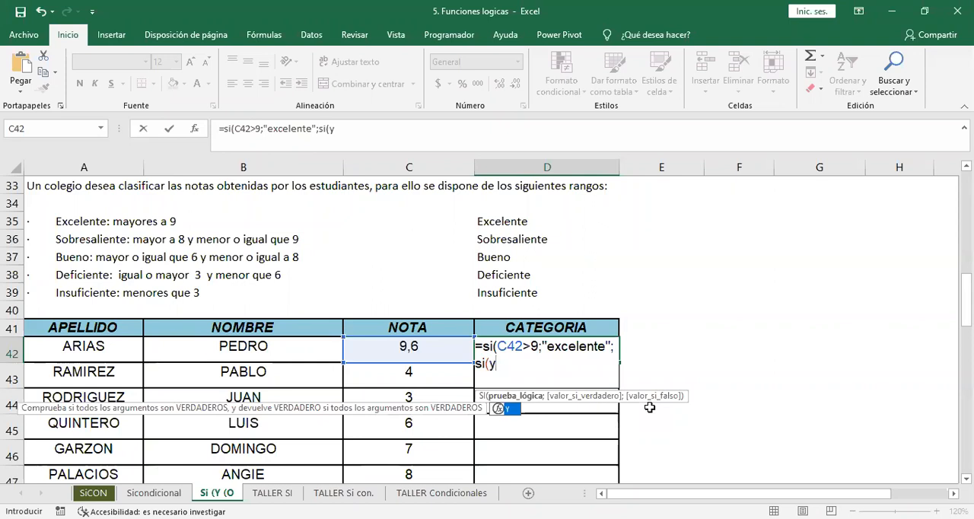
type("(")
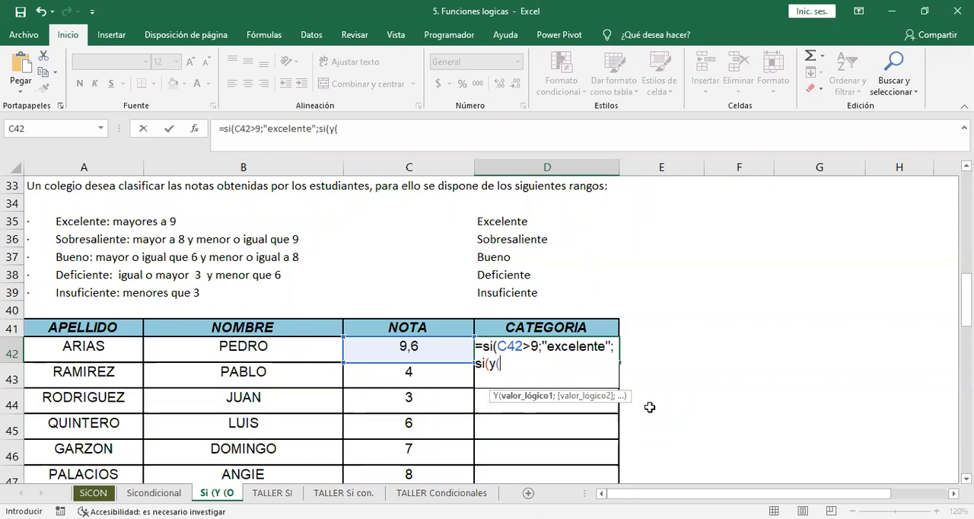
left_click(421, 345)
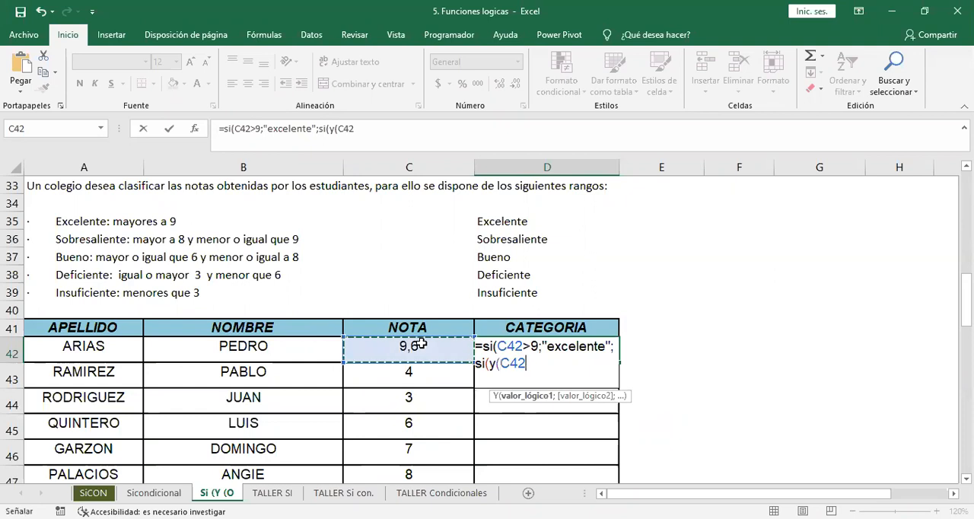
type(">")
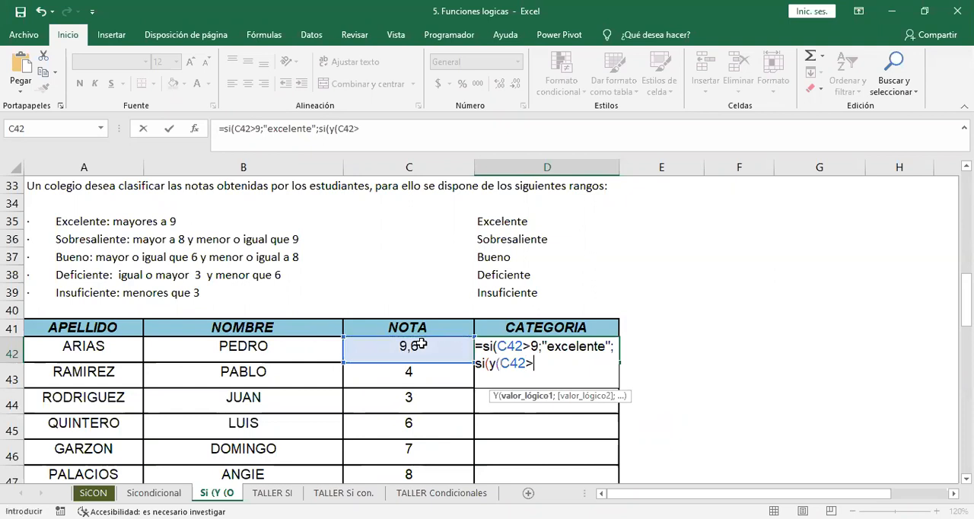
type("=8;")
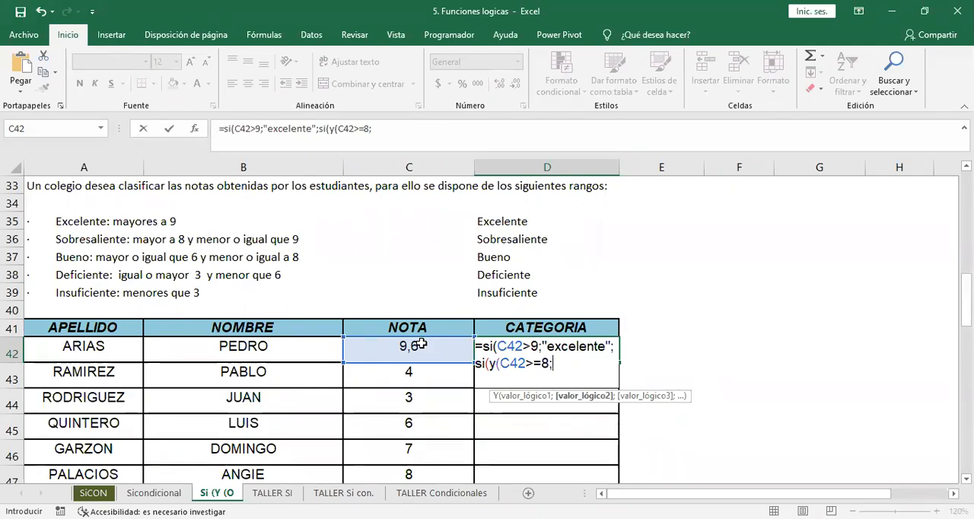
left_click(421, 345)
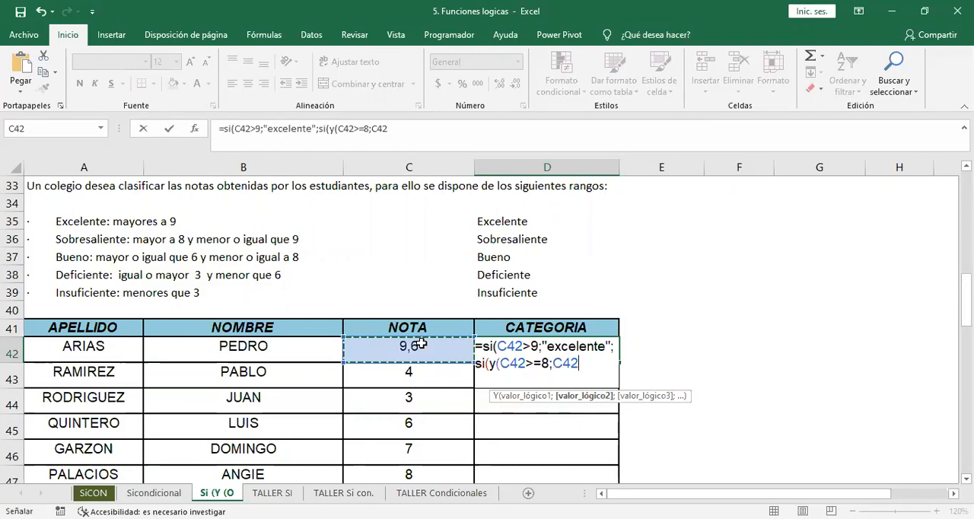
type("<=")
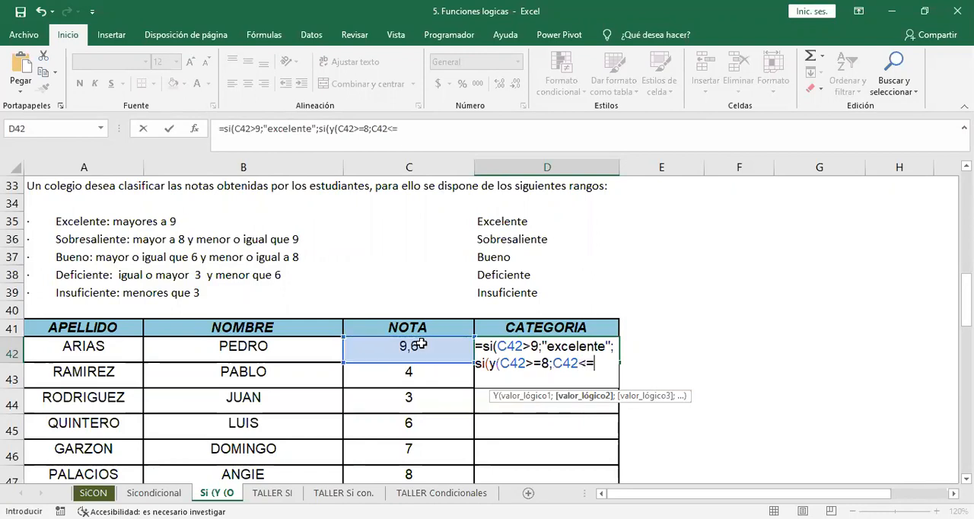
type("9")
type(")")
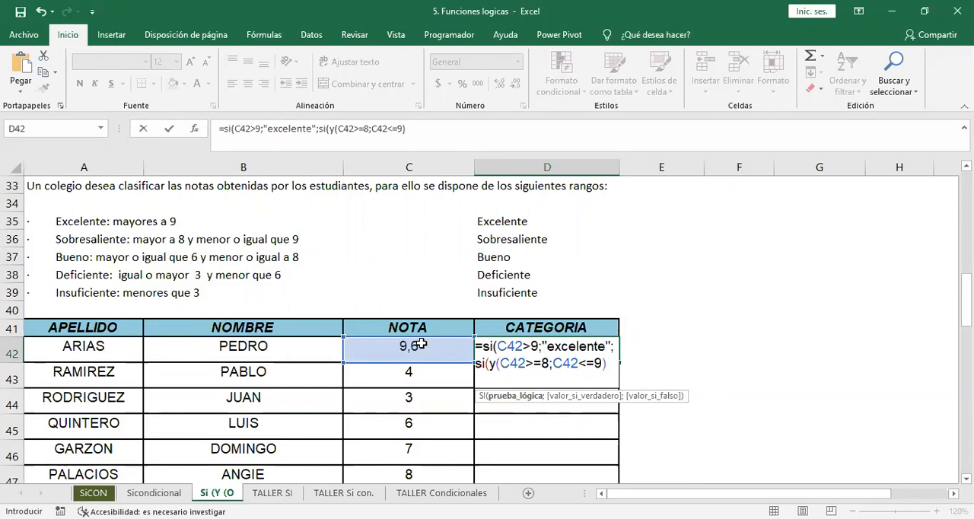
Give D42's nested SI the true result "sobresaliente" and continue on to its false argument.
left_click(499, 363)
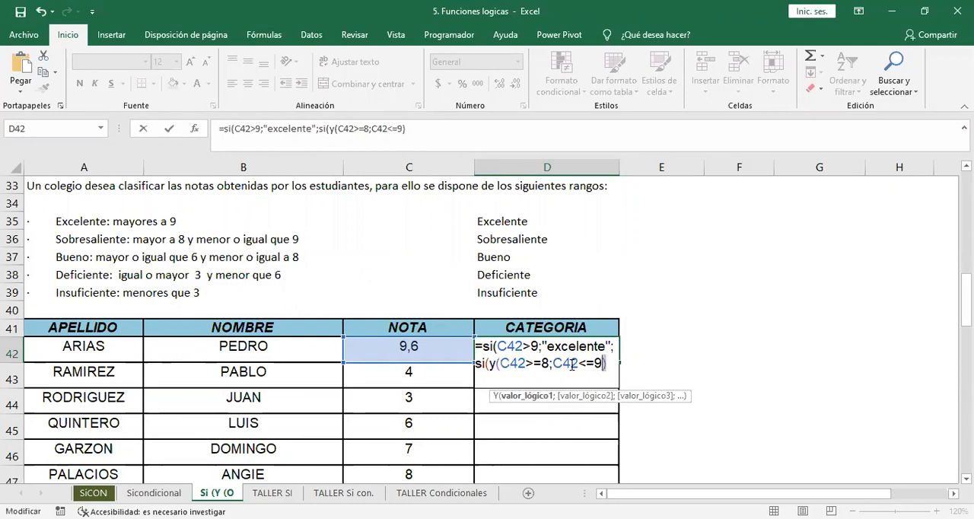
key("shift+End")
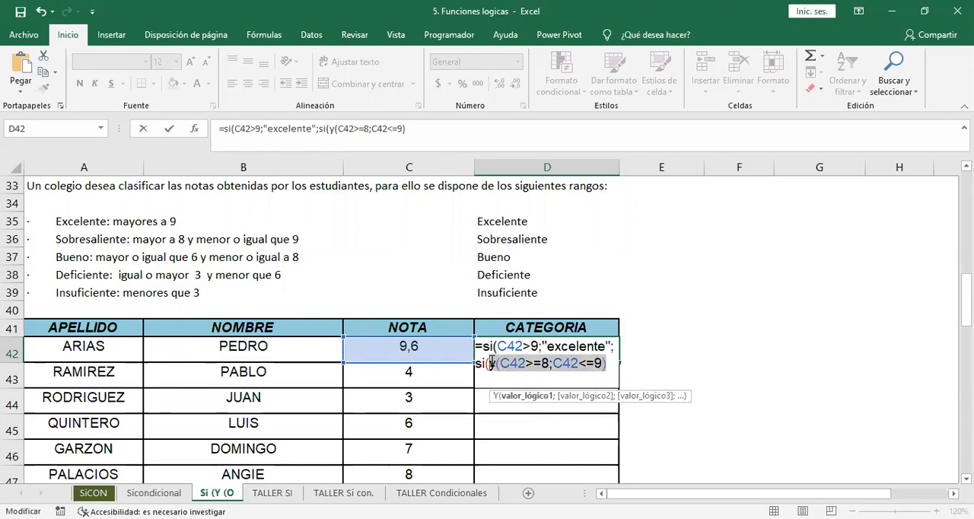
left_click_drag(491, 363, 605, 363)
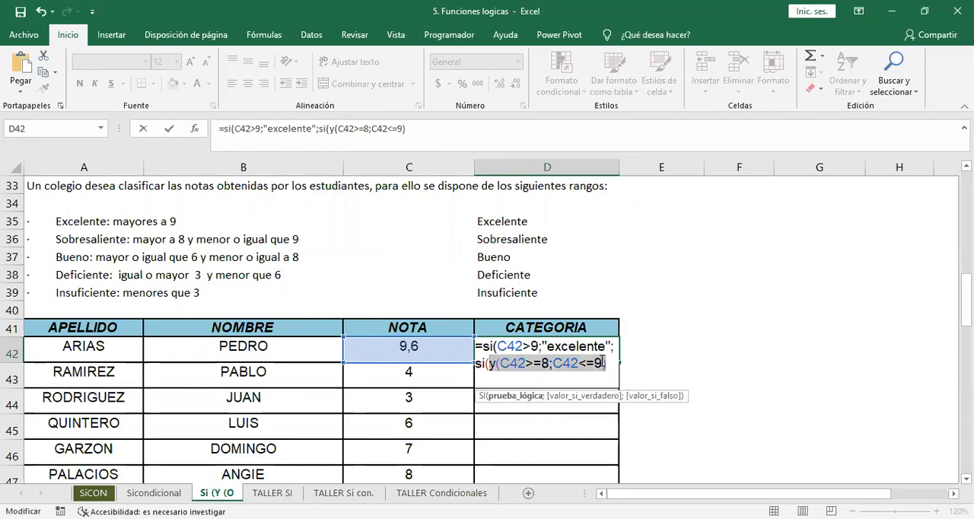
left_click(607, 363)
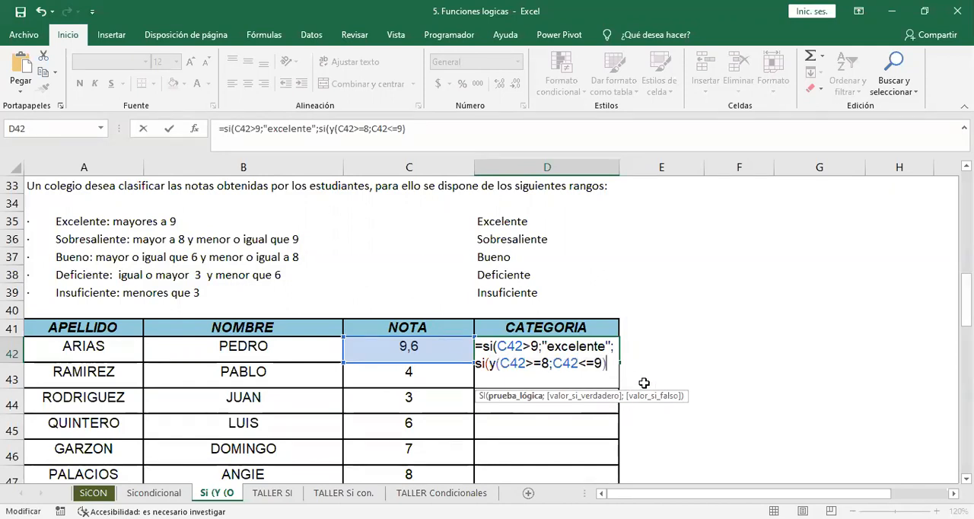
type(";\"")
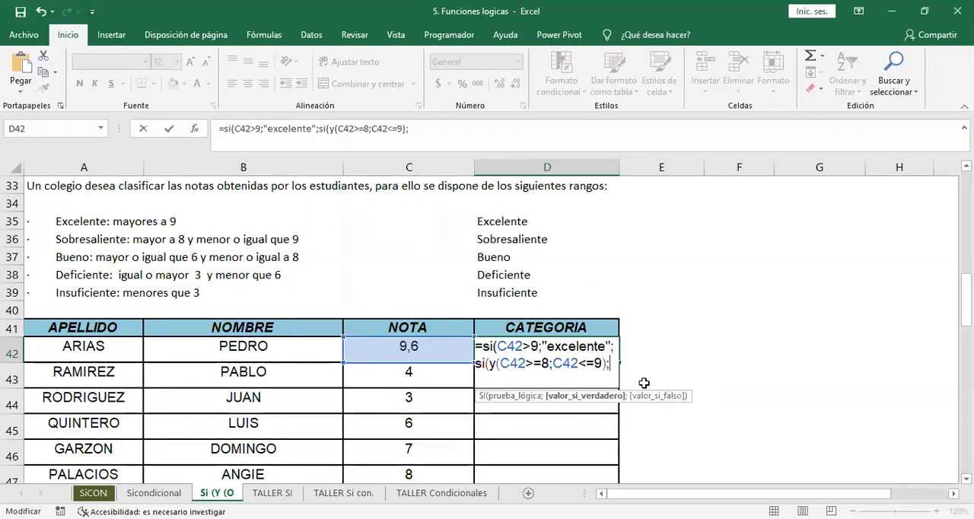
type("sobre")
type("salient")
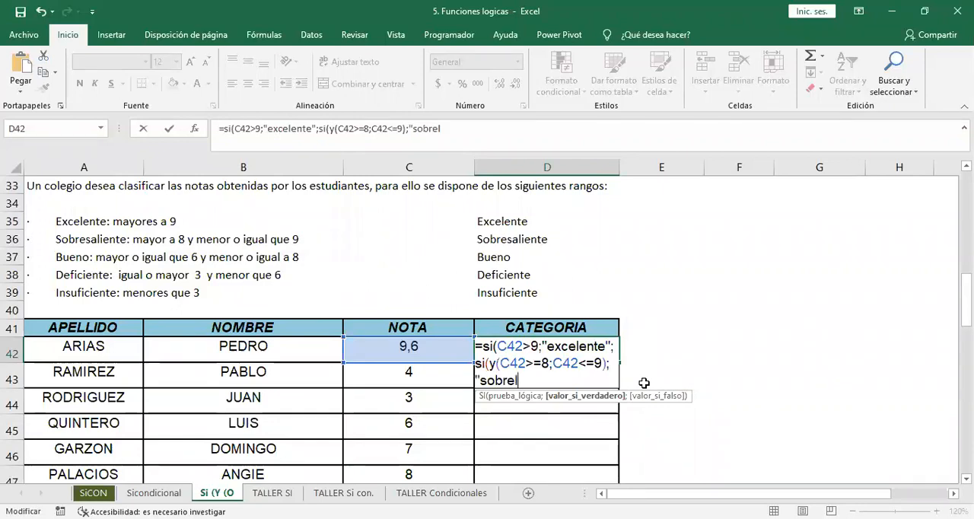
type("e\"")
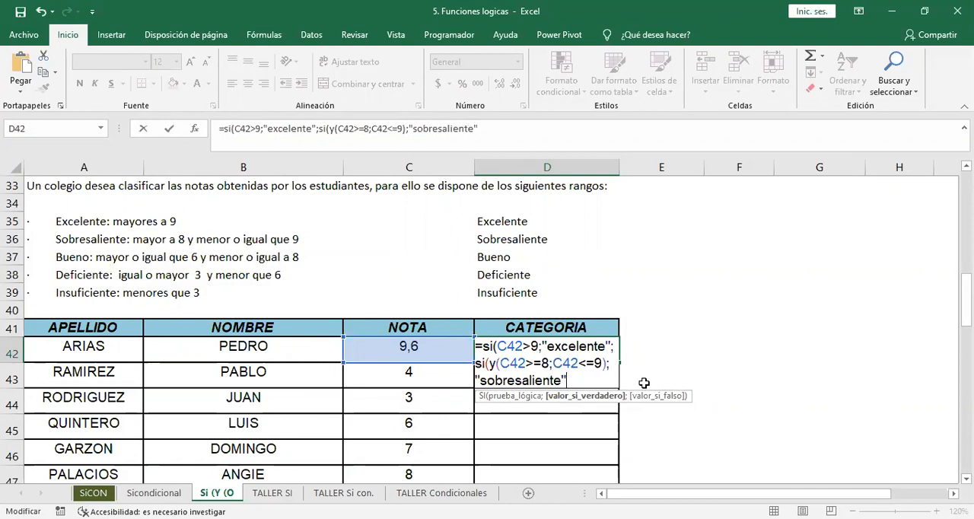
type(";")
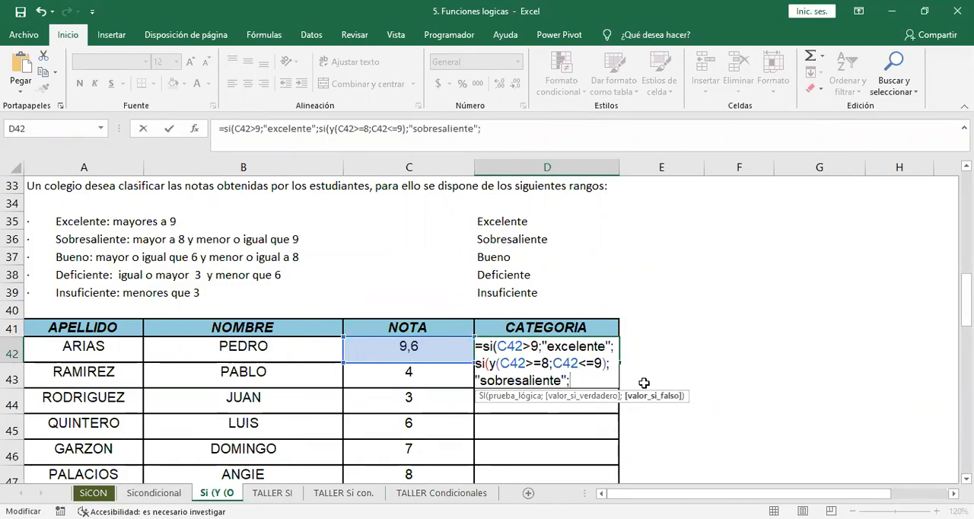
Nest a third SI as the false result in D42's formula, with the condition Y(C42>=6;C42<=8).
type("si(")
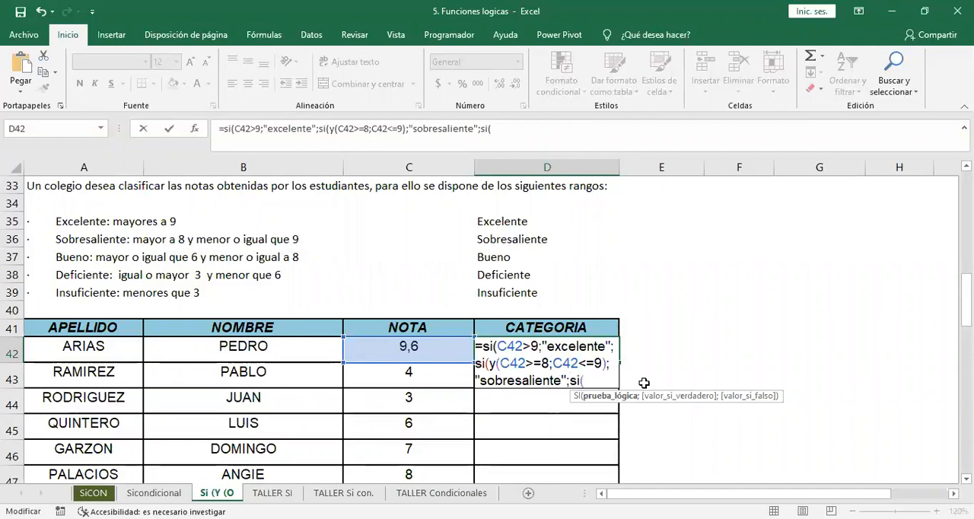
type("y(")
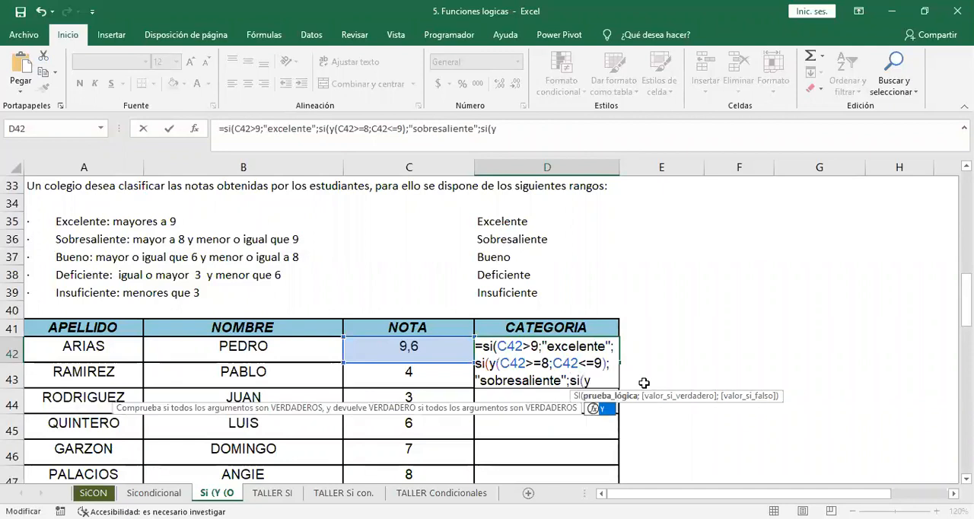
left_click(415, 347)
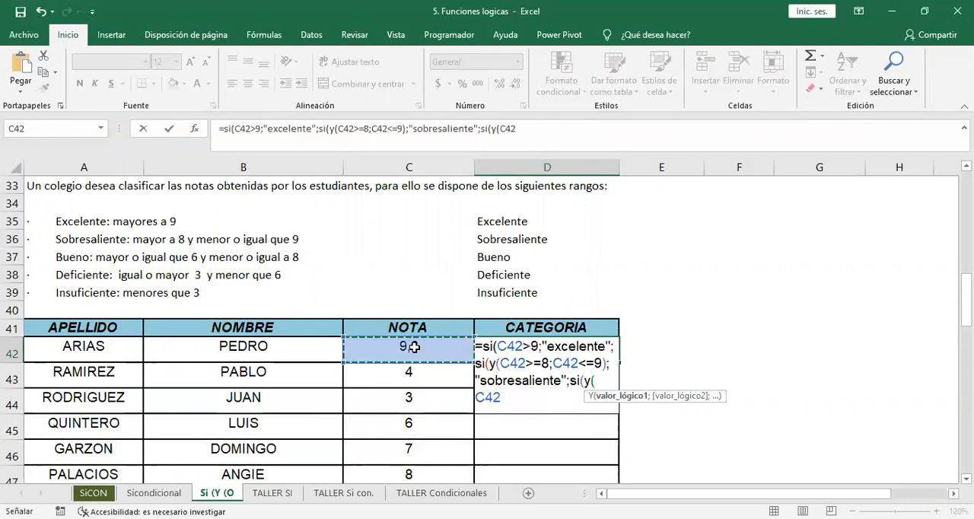
type(">=")
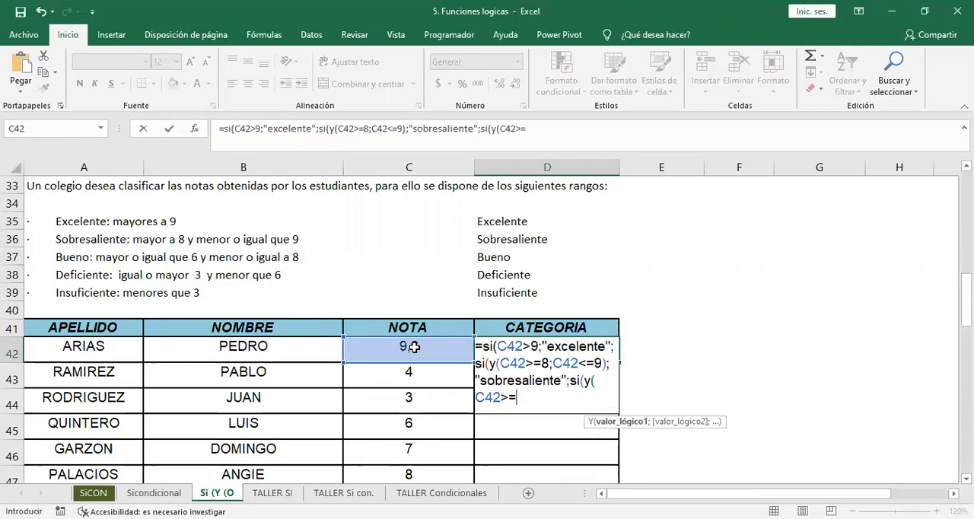
type("6")
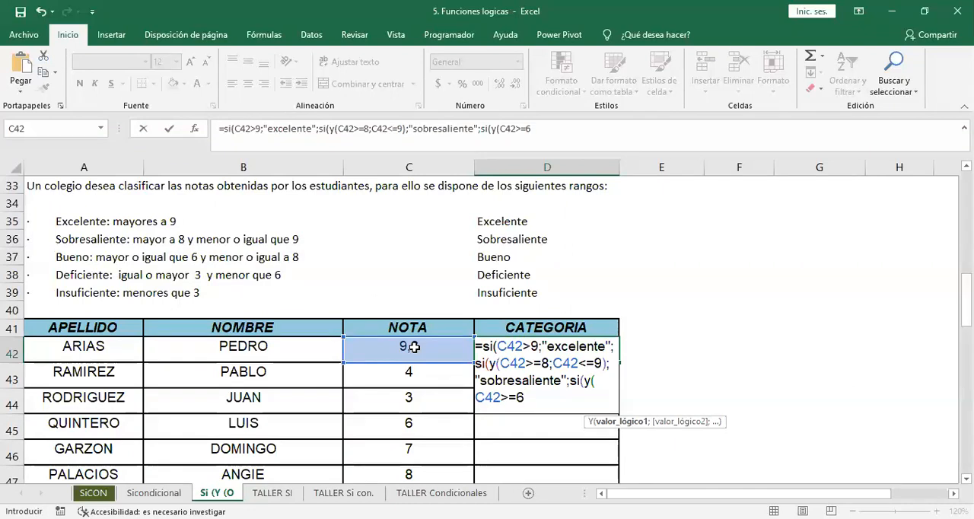
type(";")
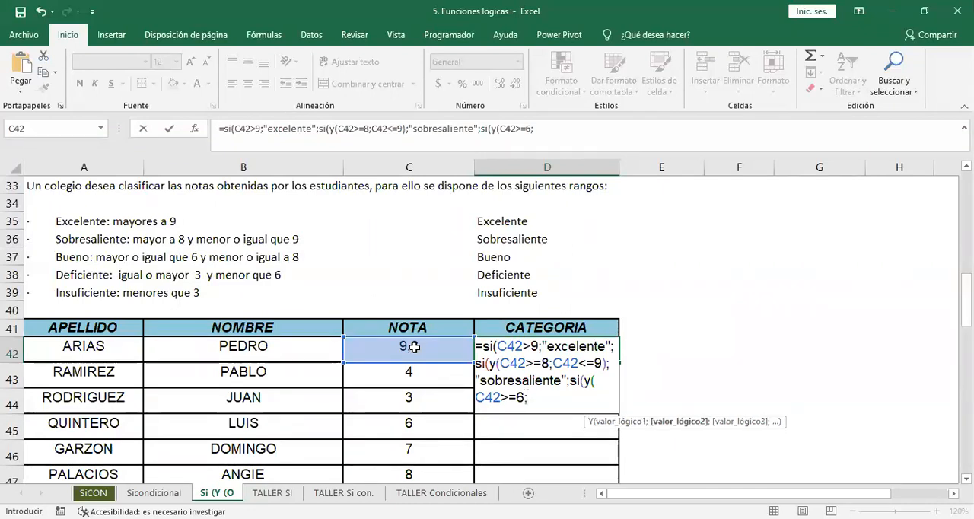
left_click(414, 347)
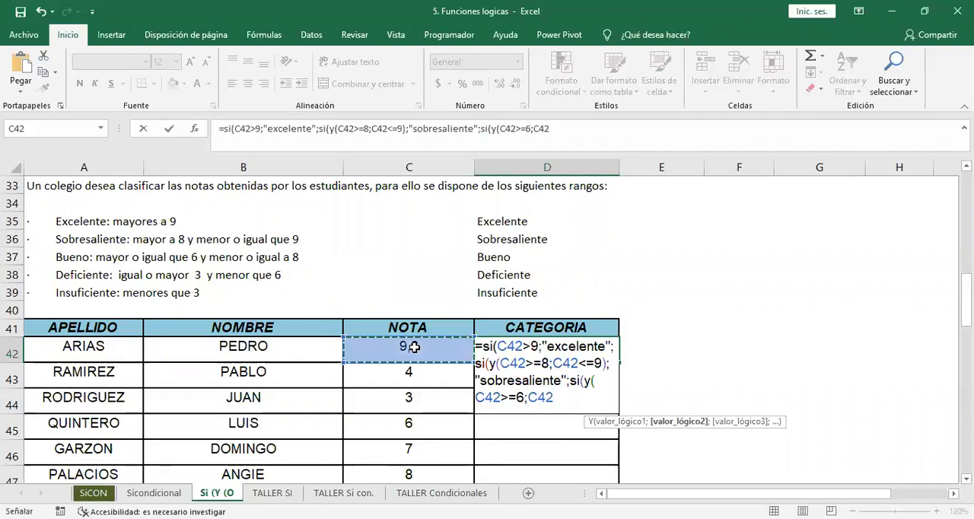
type("<=8")
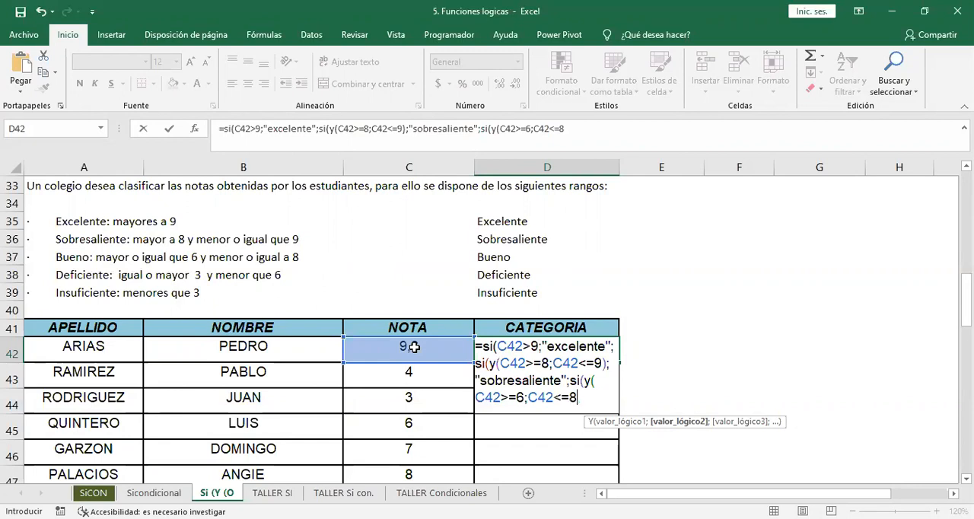
type(")")
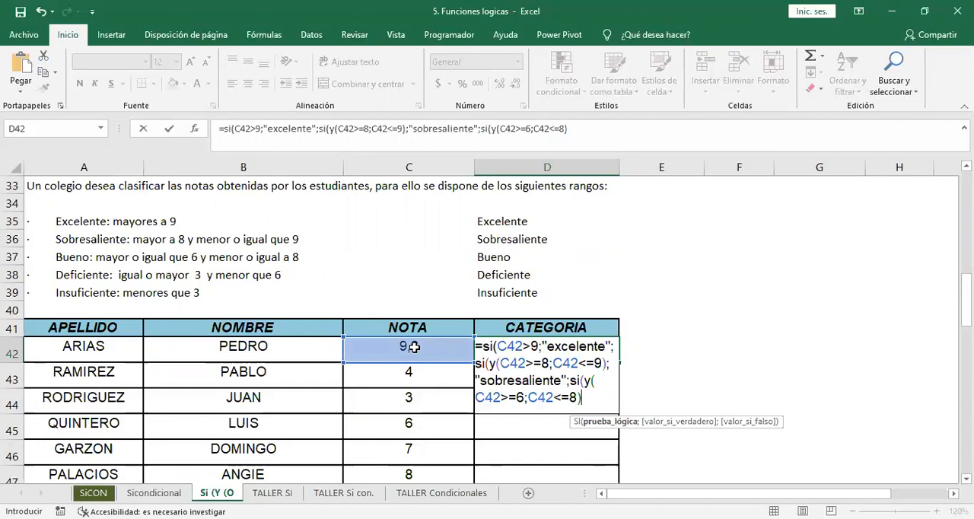
type(";\"buen")
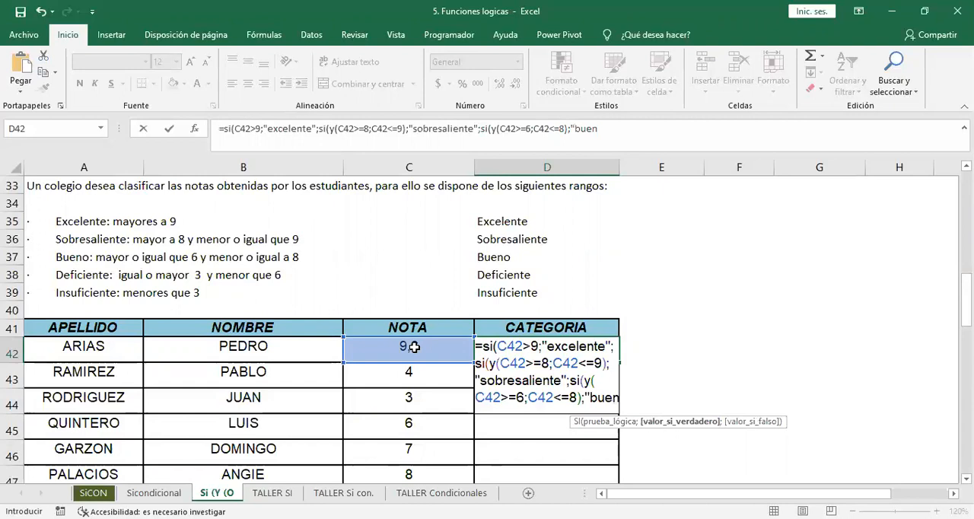
type("o\"")
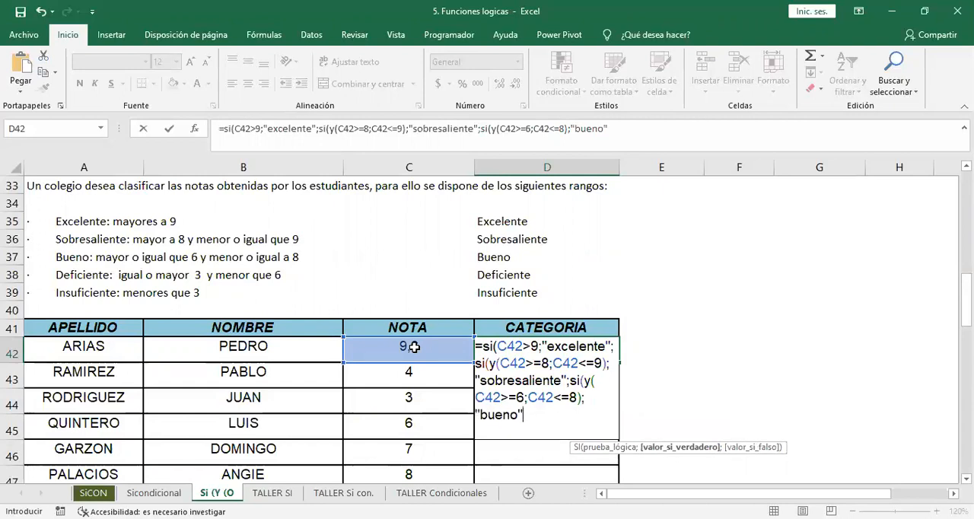
type(";")
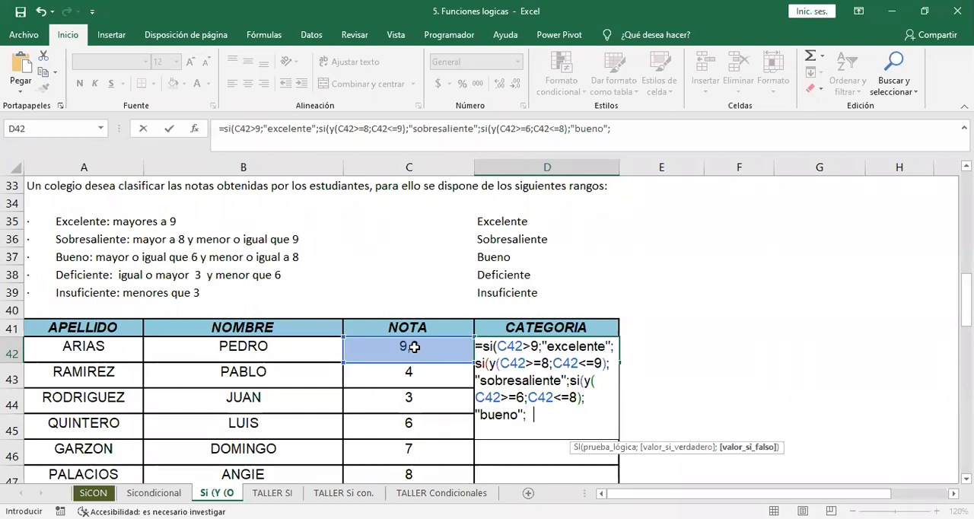
Give D42's third SI the true result "bueno" and continue on to its false argument.
key("BackSpace")
Nest a fourth SI as the false result in D42's formula, with the condition Y(C42>=3;C42<=6).
type("si(y(")
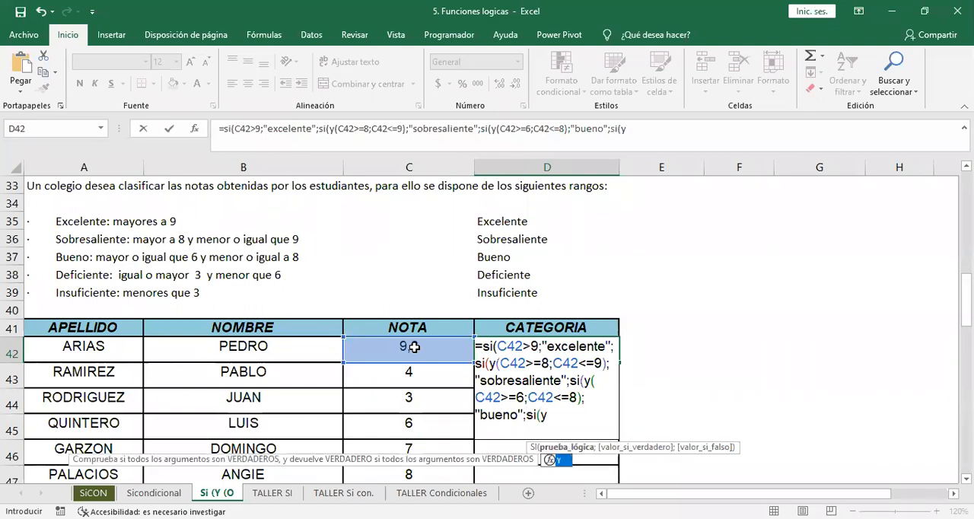
left_click(409, 347)
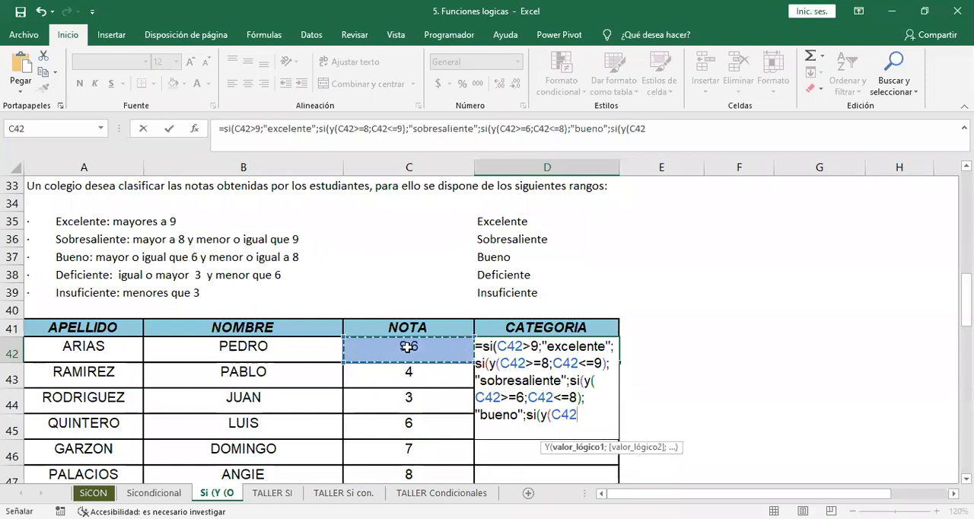
type(">=3")
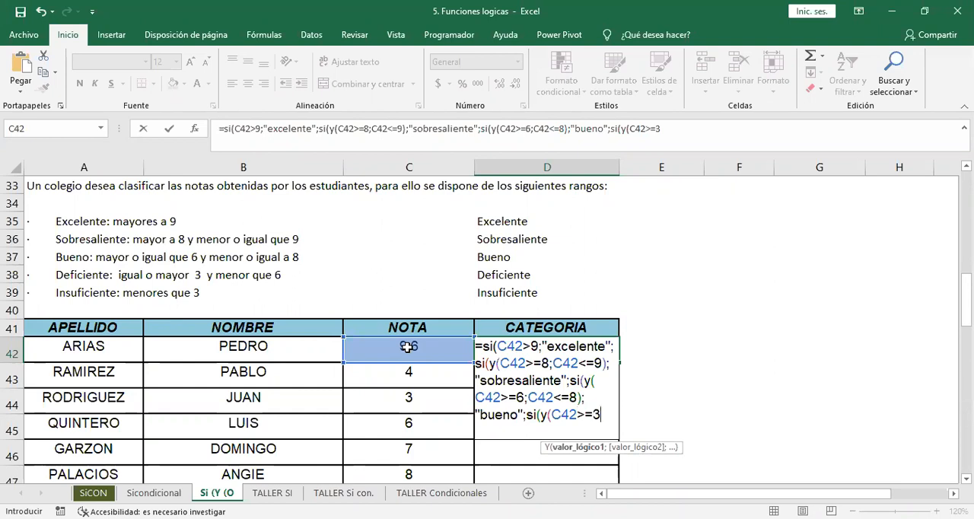
type(";")
left_click(406, 347)
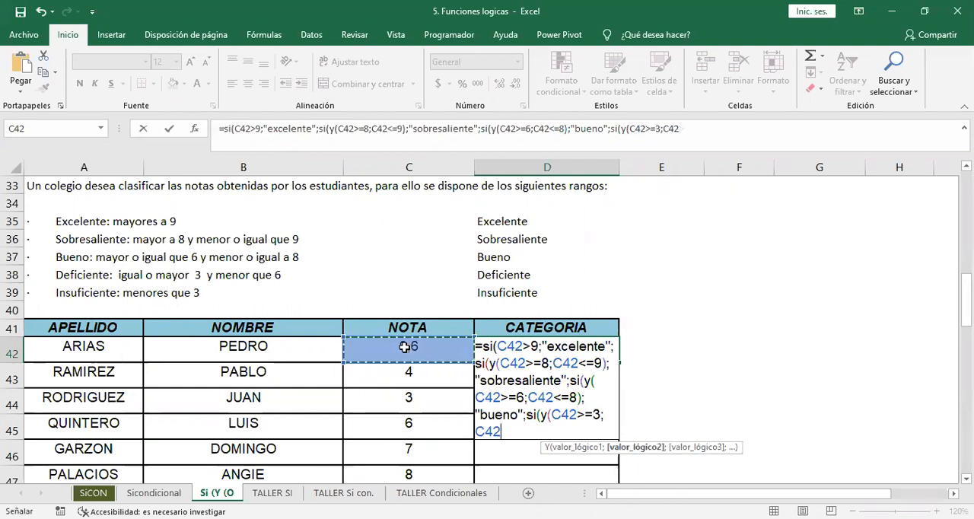
type("<")
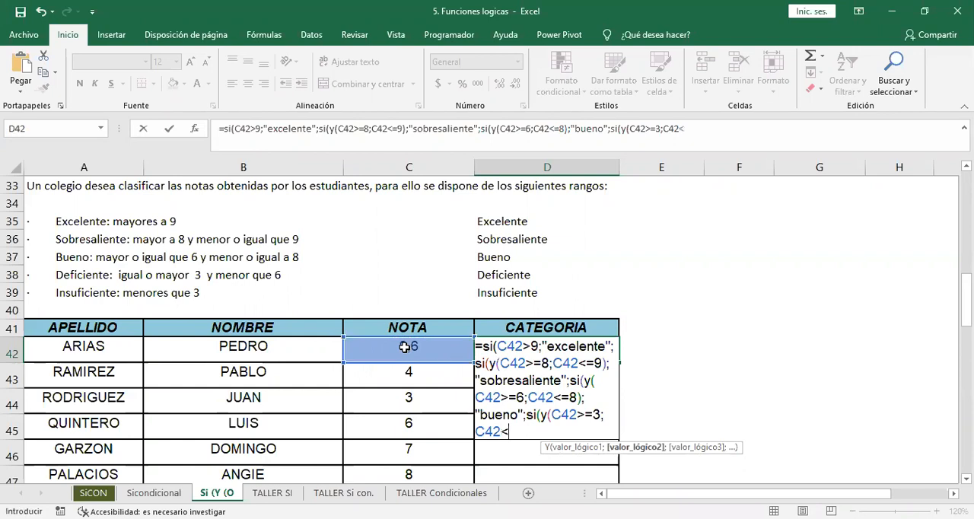
type("=6)")
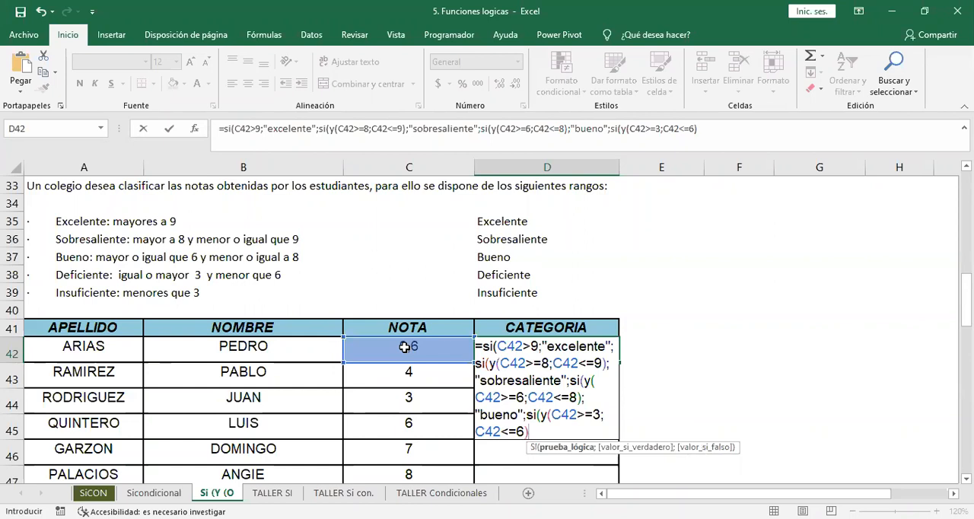
type(";\"d")
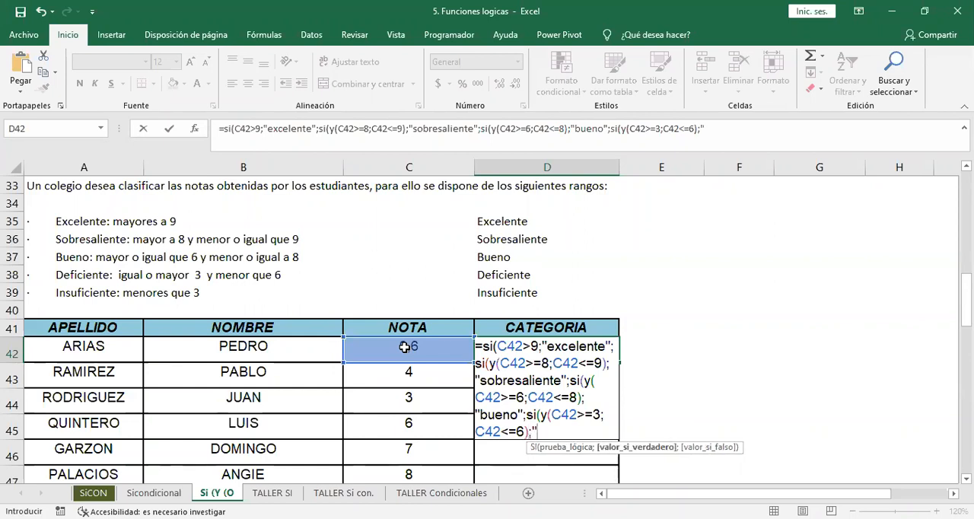
type("eficiente")
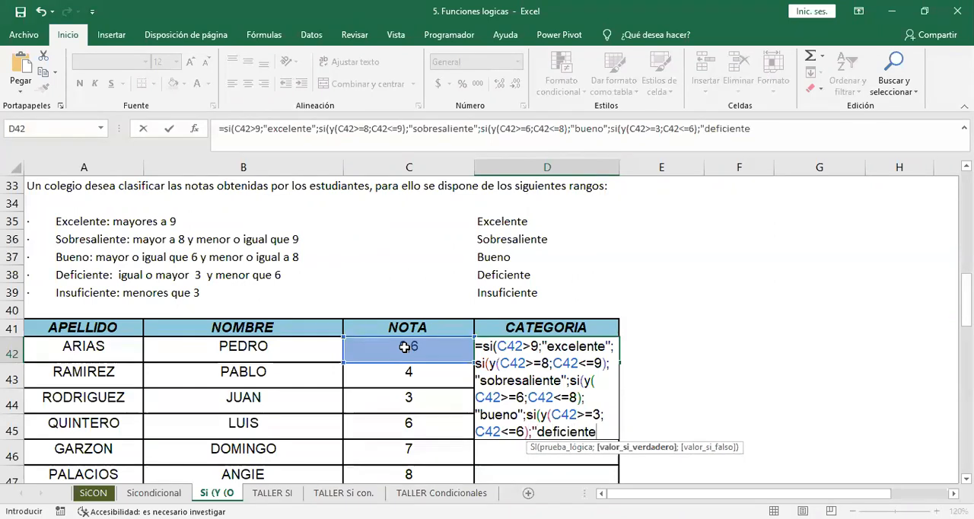
type("\"")
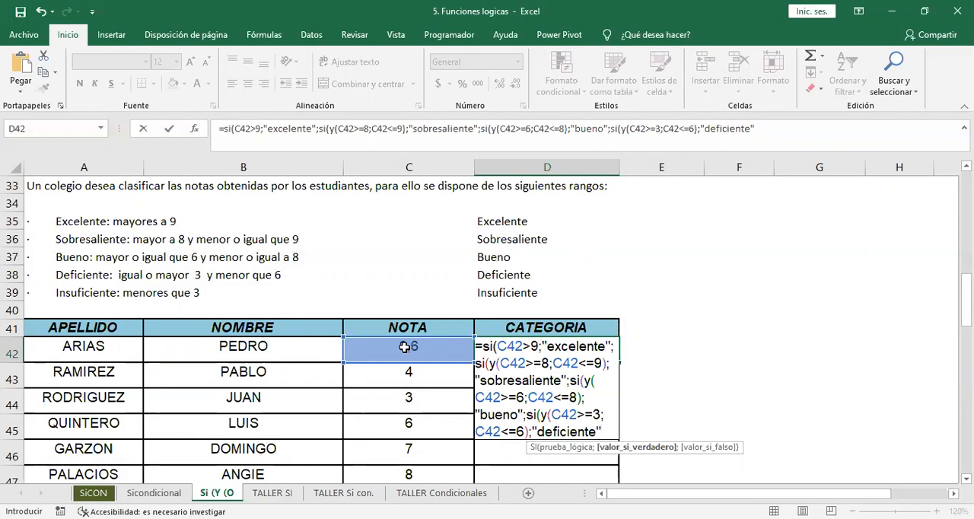
Give D42's fourth SI the true result "deficiente" and continue on to its false argument.
type(";")
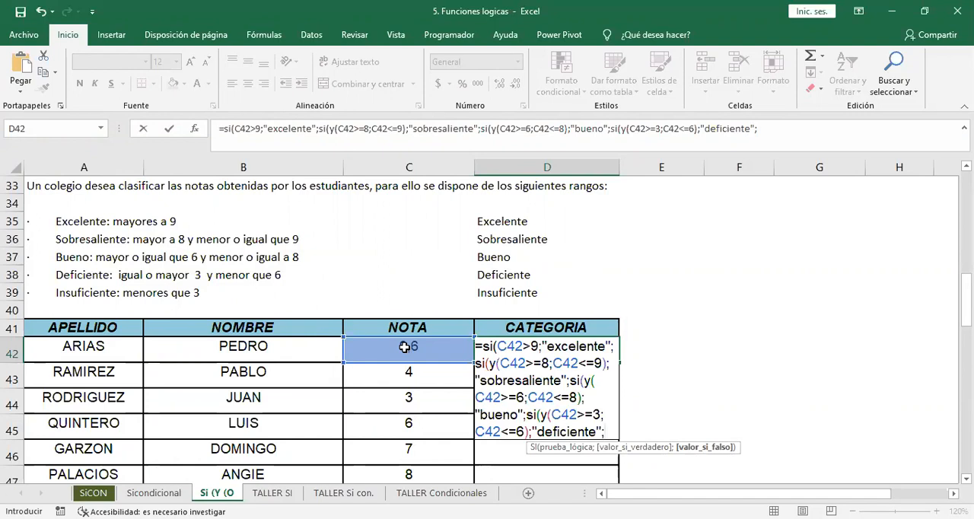
Complete D42's formula with the false result "insuficiente" and all closing parentheses, and fill it down the CATEGORIA column.
type("\"insuficiente\"")
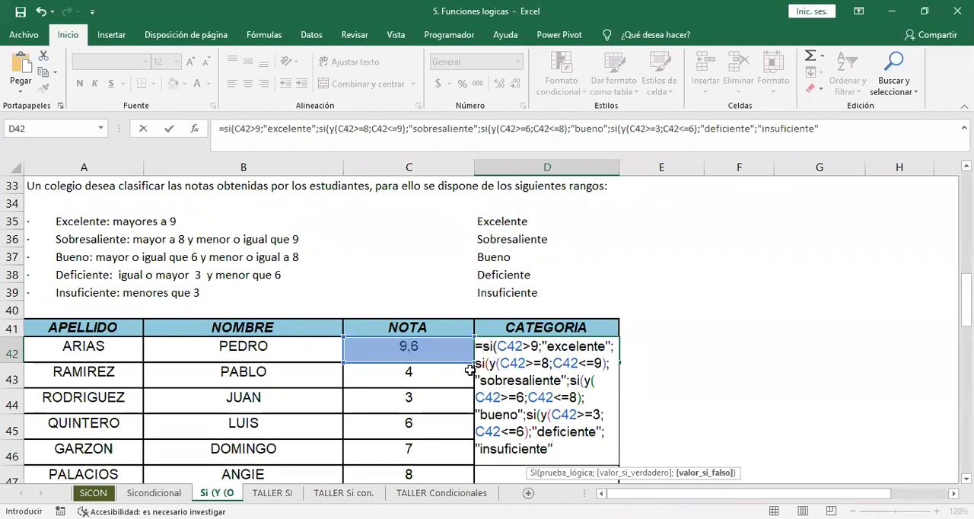
type(")")
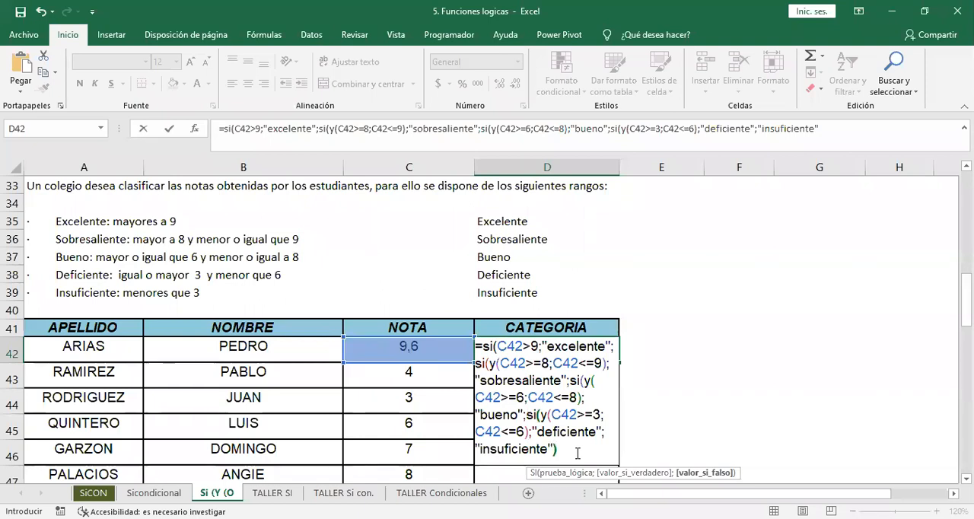
type(")))")
key("Return")
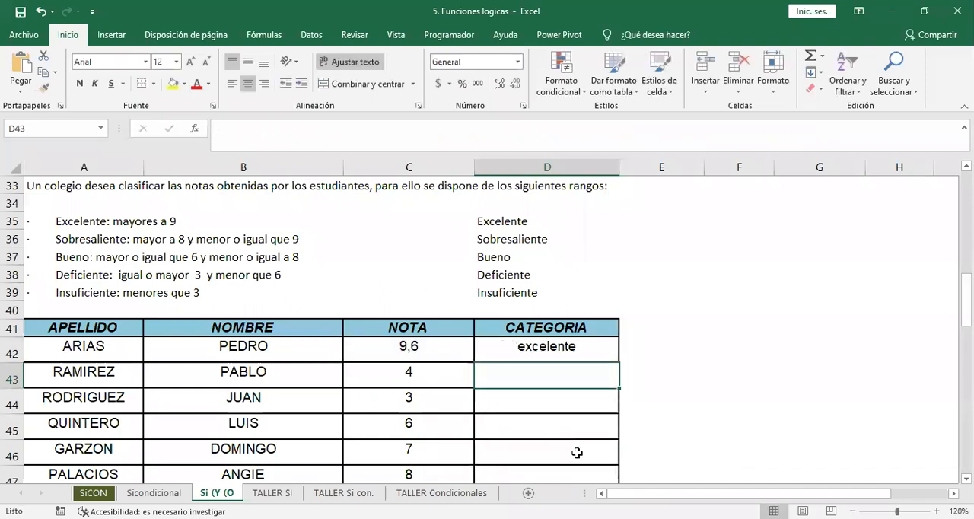
left_click(601, 355)
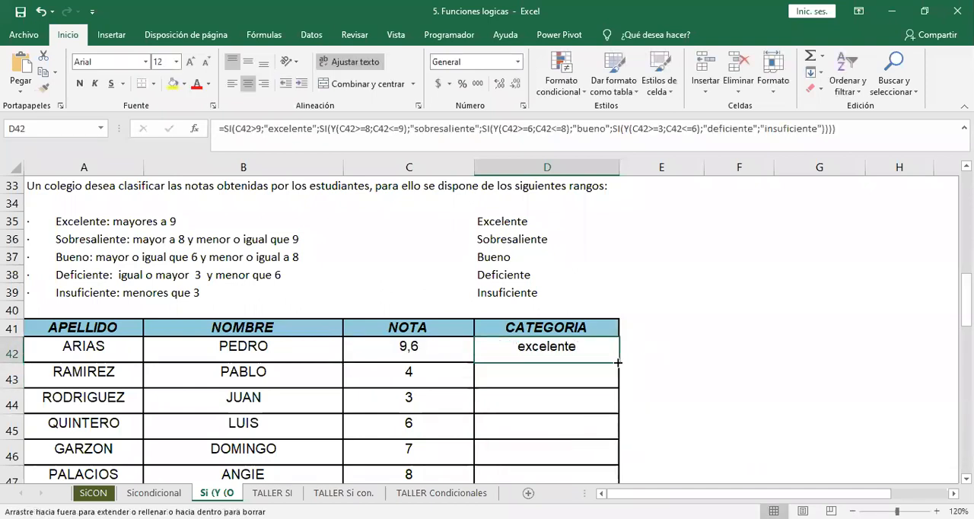
double_click(618, 362)
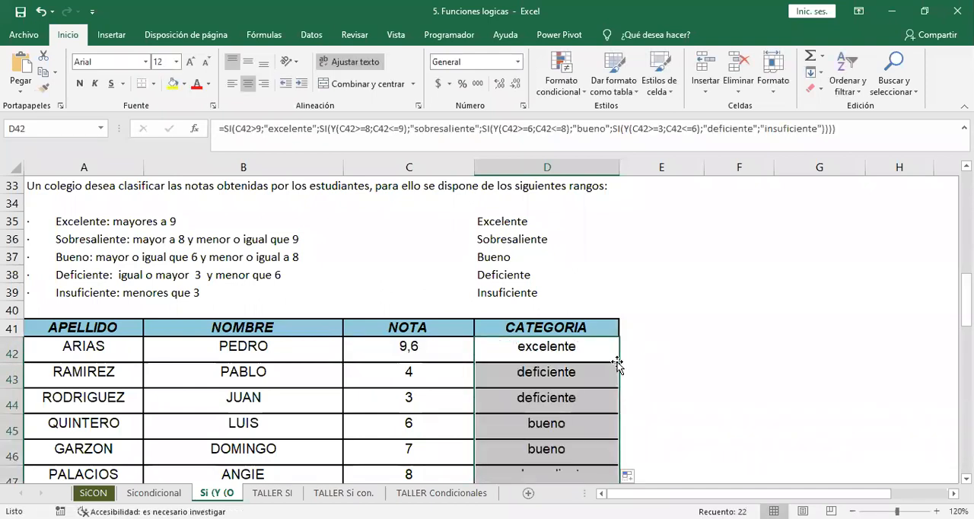
Review the nested formula in D42, focusing on the condition Y(C42>=8;C42<=9), and leave it as is.
left_click(559, 344)
double_click(559, 345)
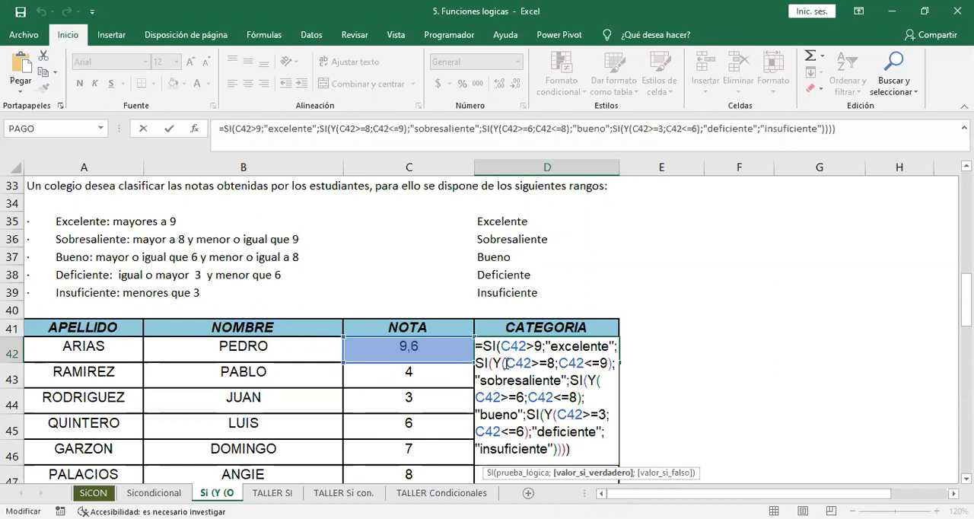
left_click_drag(494, 363, 611, 364)
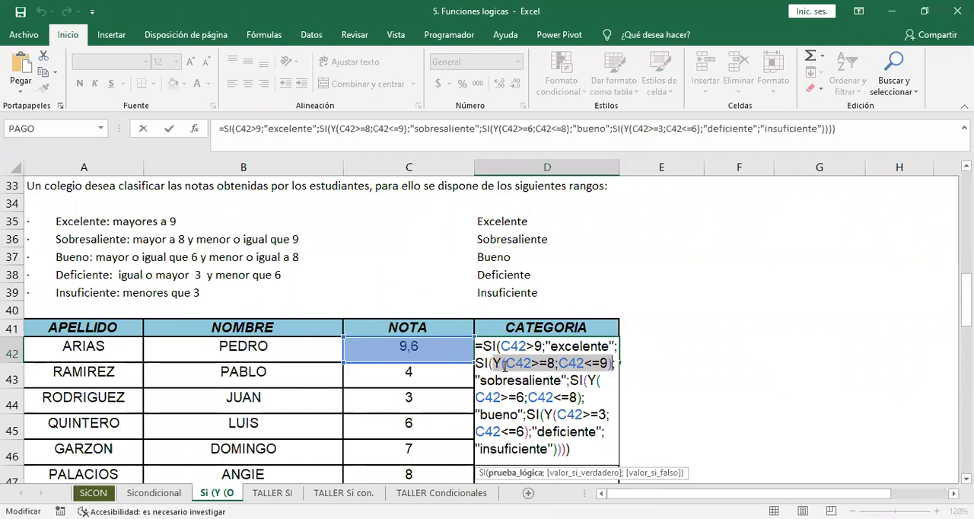
left_click(503, 363)
left_click(505, 363)
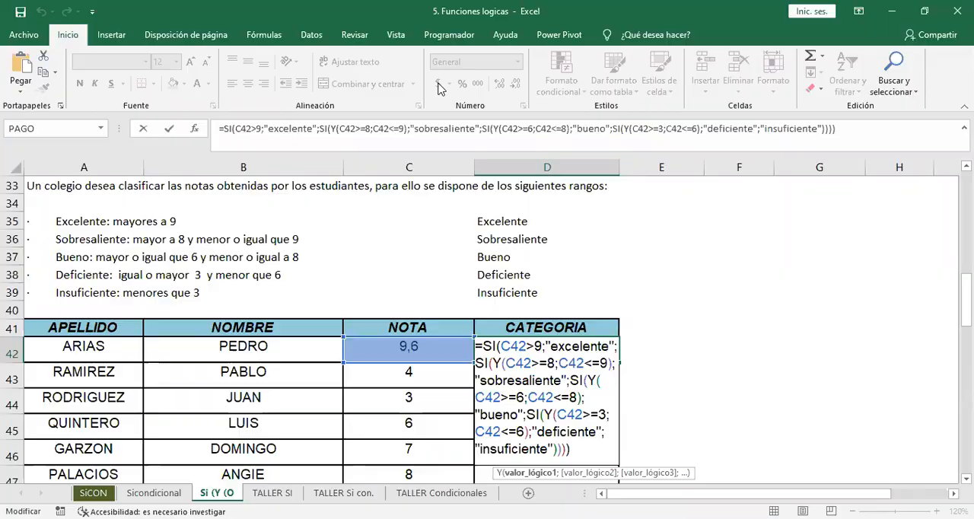
key("ctrl+Return")
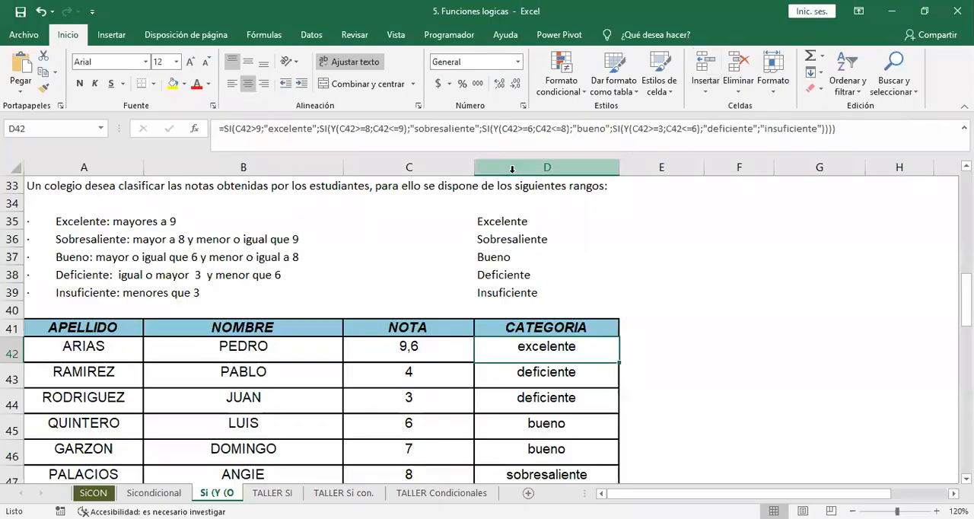
Go to the sales commission exercise "Si condicional con Y" at row 65 and open the Valor de la Comisión formula in D76.
left_click(489, 288)
key("Down")
key("Down")
key("Down")
key("Down")
key("Down")
key("Down")
key("Down")
key("Down")
key("Down")
key("Down")
key("Down")
key("Down")
key("Down")
key("Down")
key("Down")
key("Down")
key("Down")
key("Down")
key("Down")
key("Down")
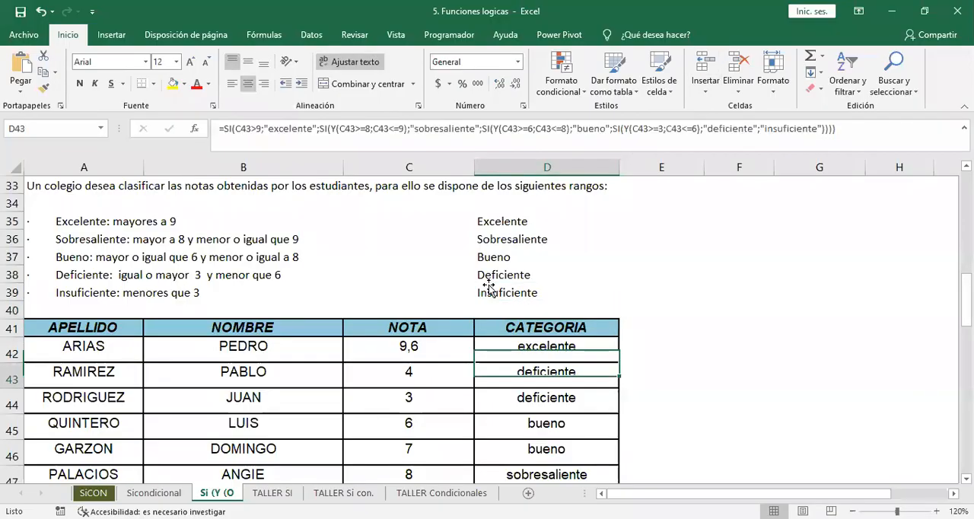
key("Down")
key("Down")
key("Down")
key("Down")
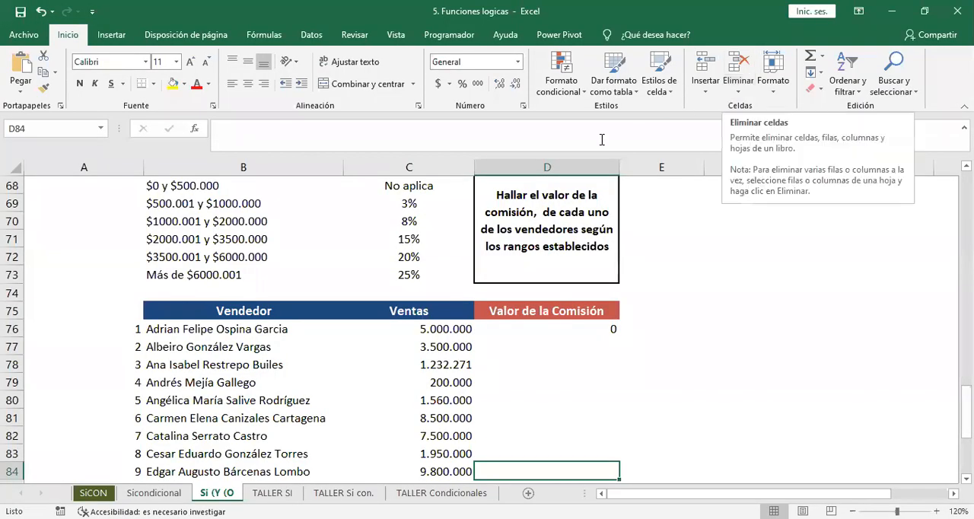
left_click(557, 329)
key("Up")
key("Up")
key("Up")
key("Up")
key("Up")
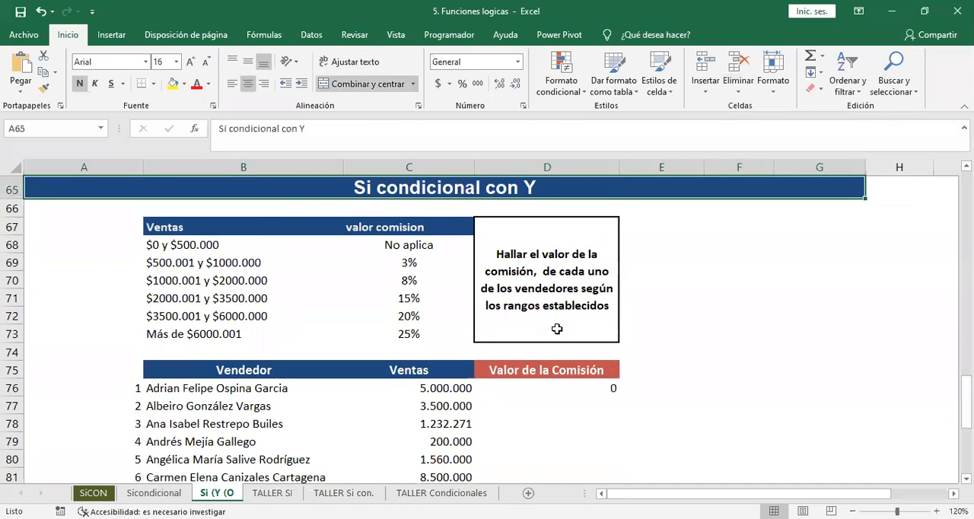
double_click(599, 390)
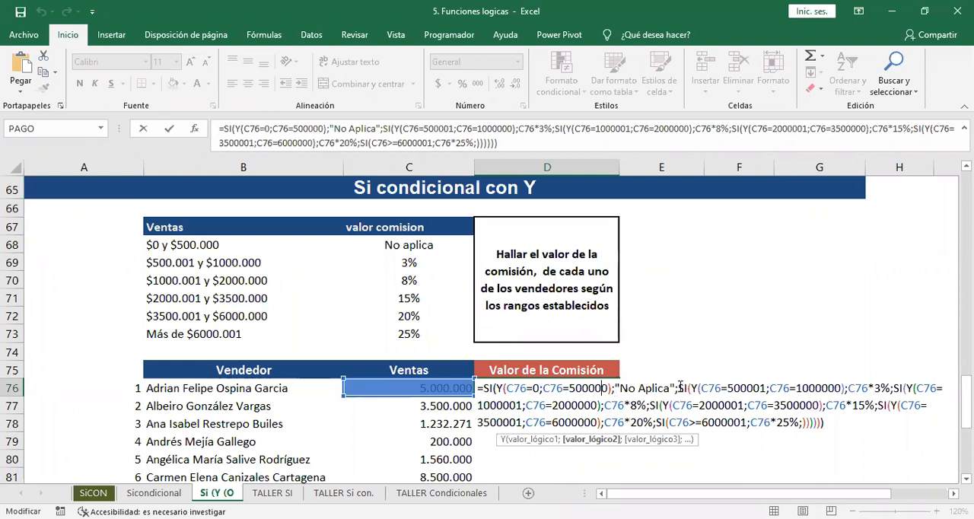
Correct the first Y condition in D76's formula to C76>=0;C76<=500000 and enter the formula.
left_click(751, 388)
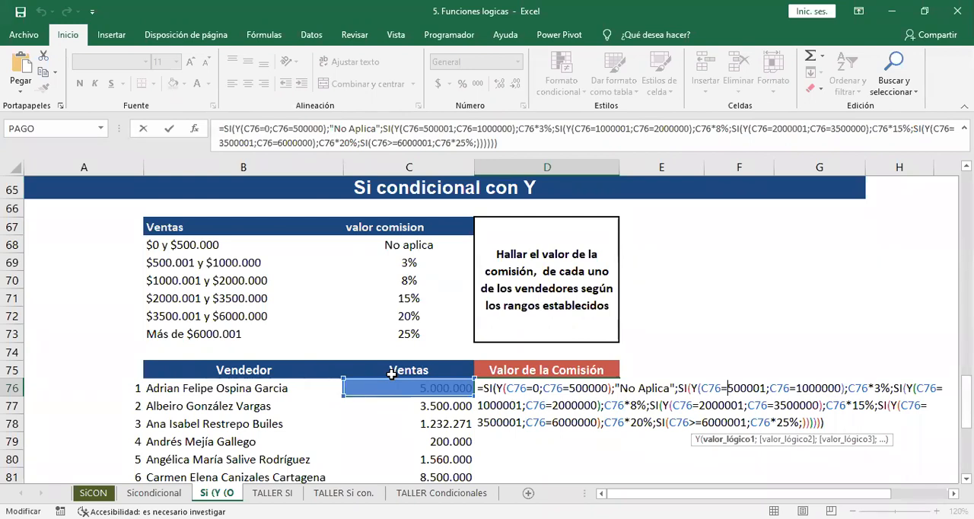
left_click(530, 388)
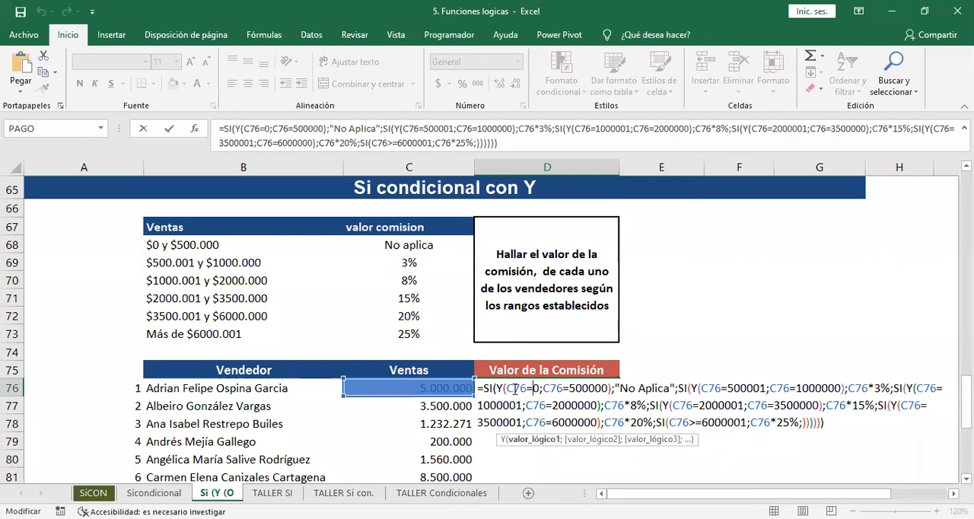
type(">")
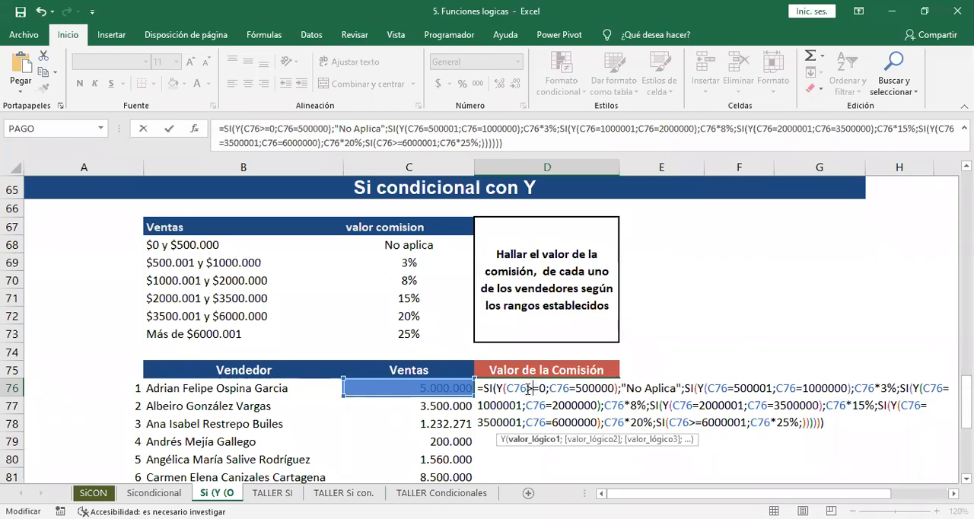
left_click(569, 386)
type("<")
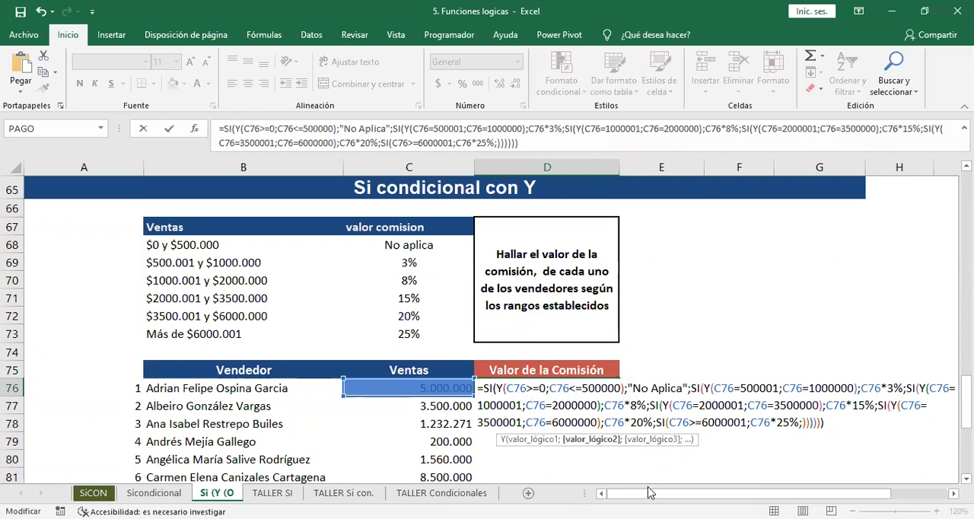
key("Return")
key("Up")
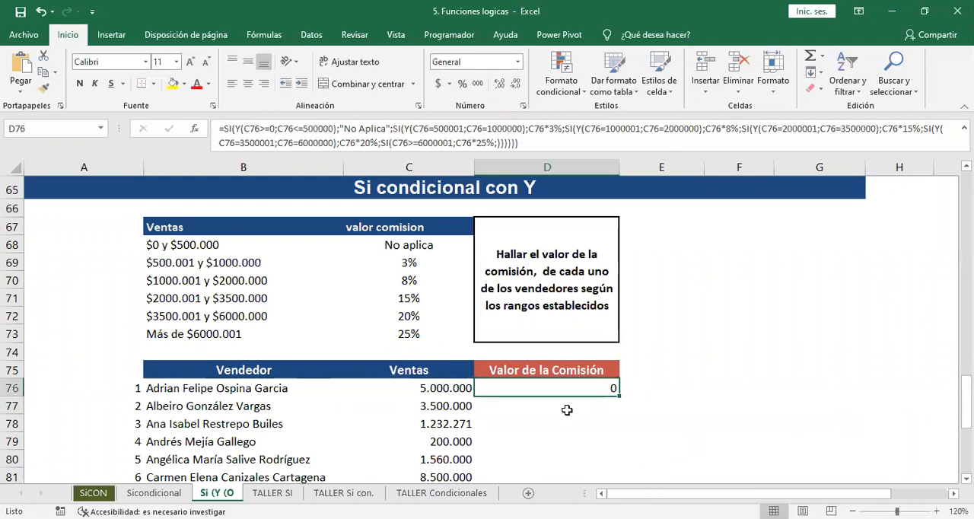
Reopen D76's formula and correct its second Y condition to C76>=500001;C76<=1000000.
double_click(536, 391)
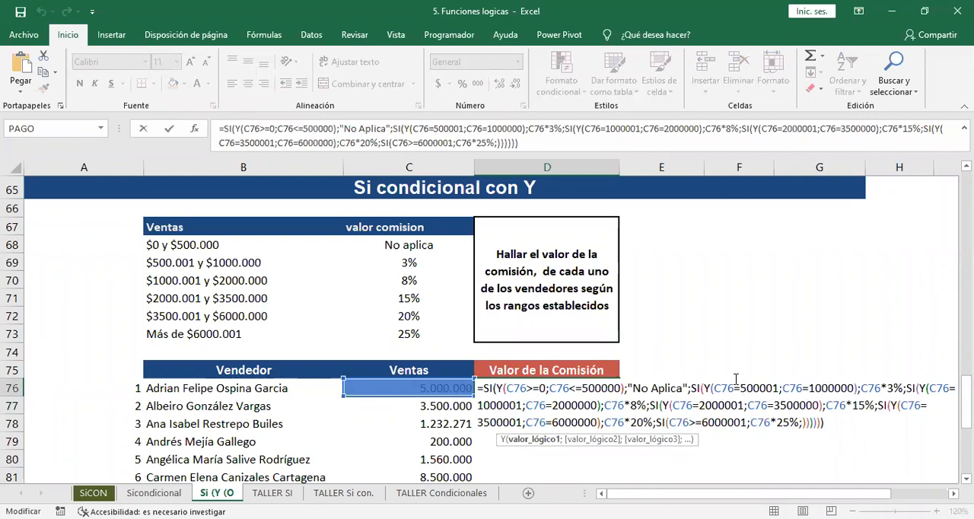
left_click(737, 385)
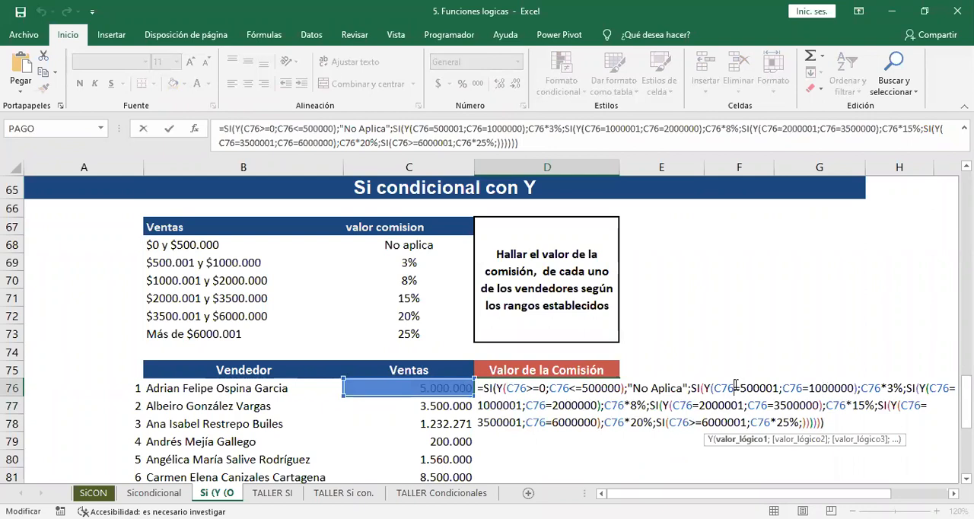
type(">")
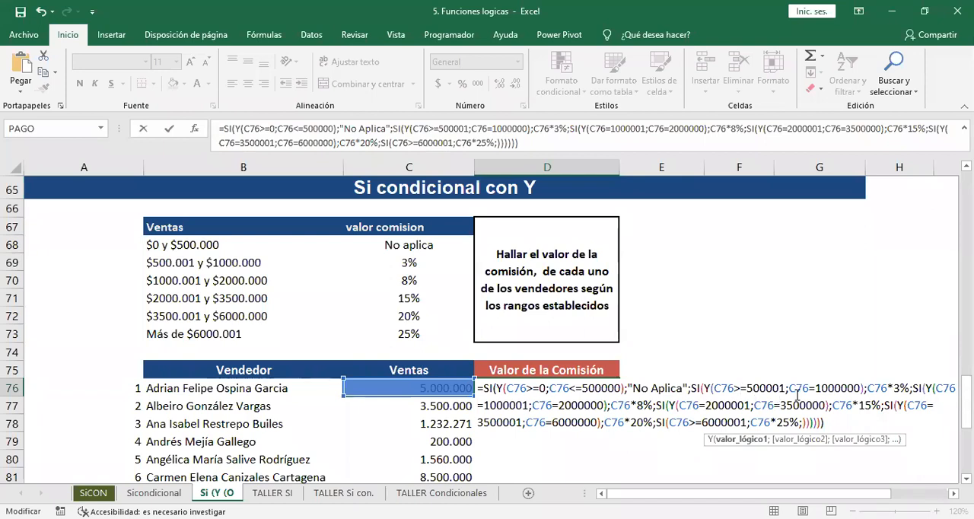
left_click(814, 386)
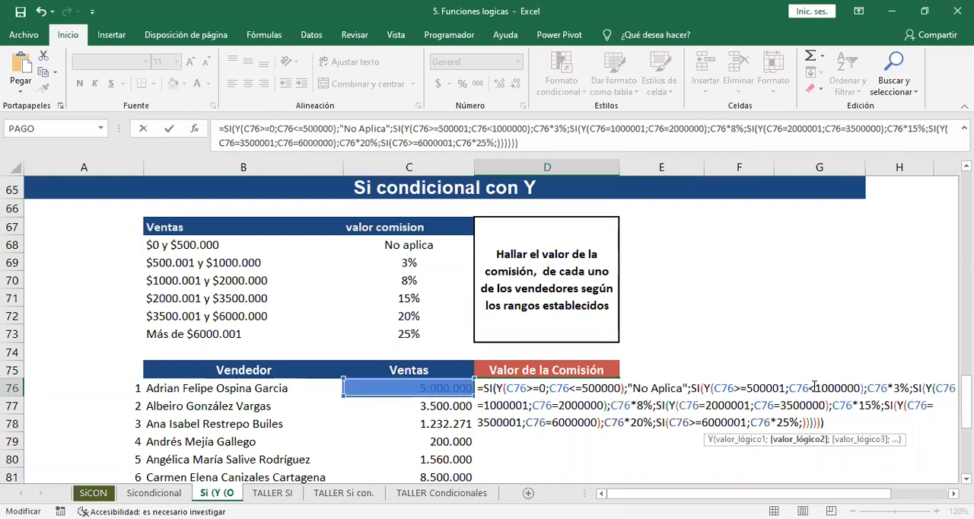
type("=")
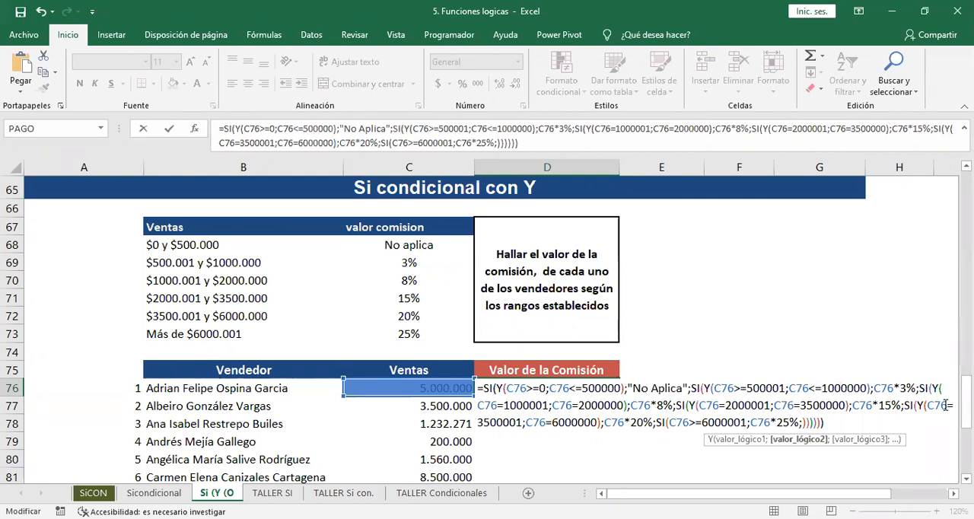
Correct the 20% tier's Y condition in D76 to C76>=3500001;C76<=6000000, enter the formula and format the cell with thousands separators.
left_click(946, 406)
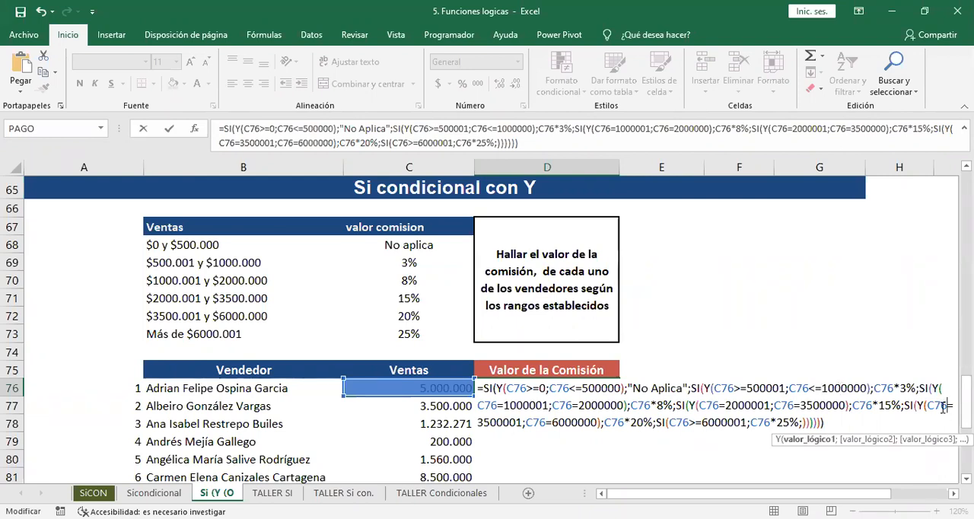
type(">")
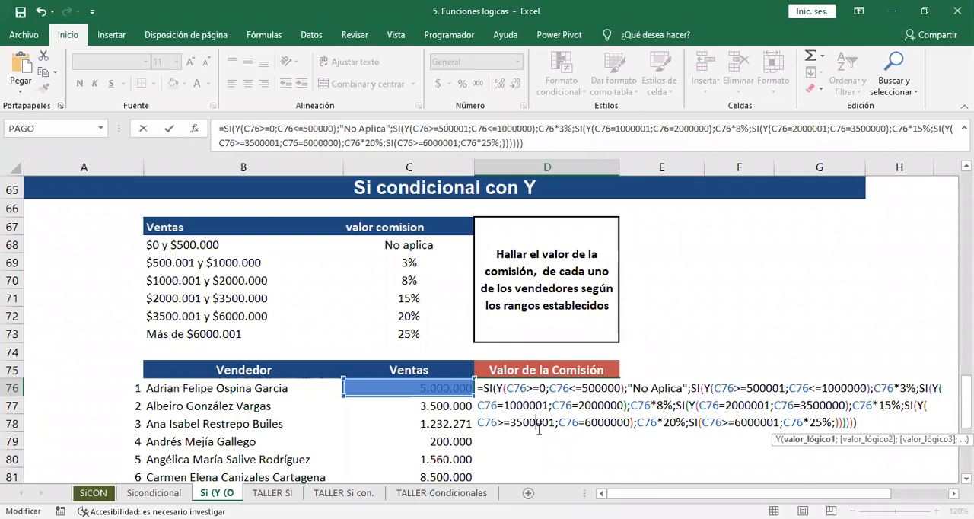
left_click(581, 422)
type("<")
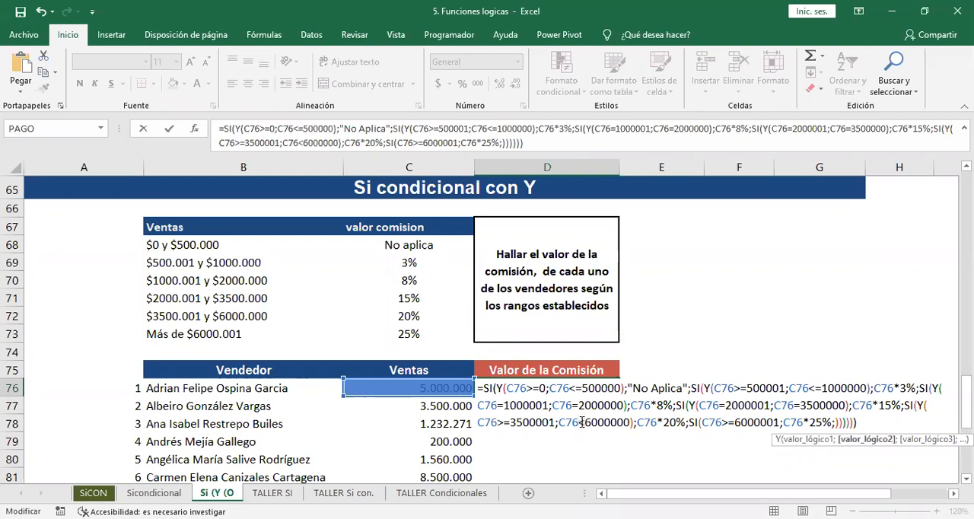
type("=")
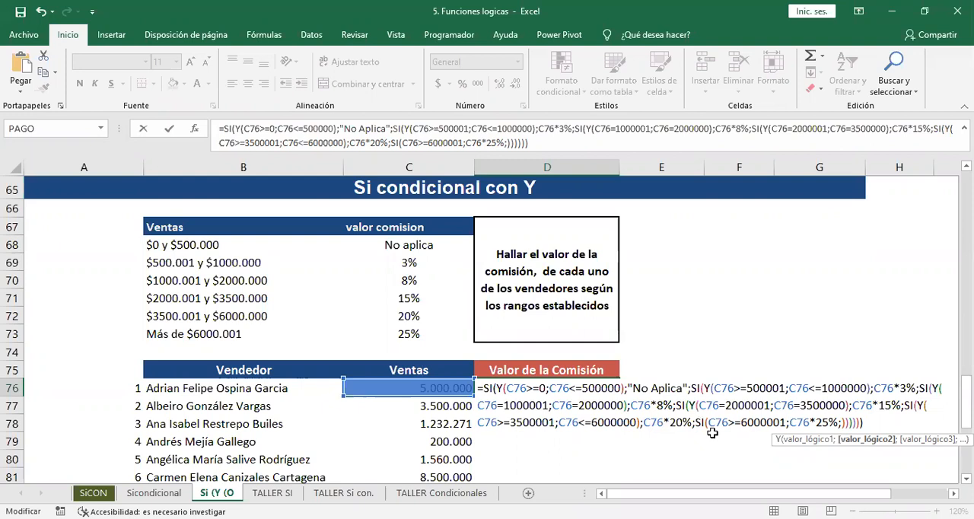
key("Return")
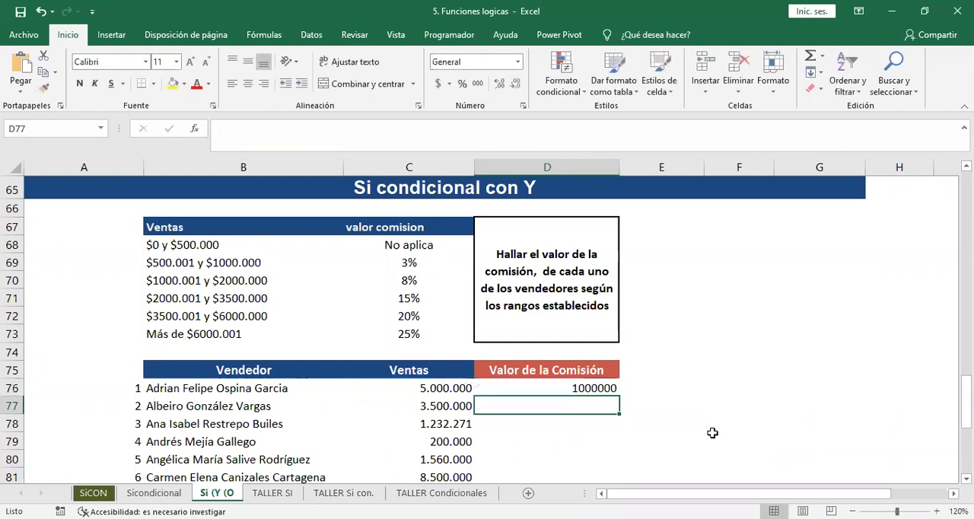
key("Up")
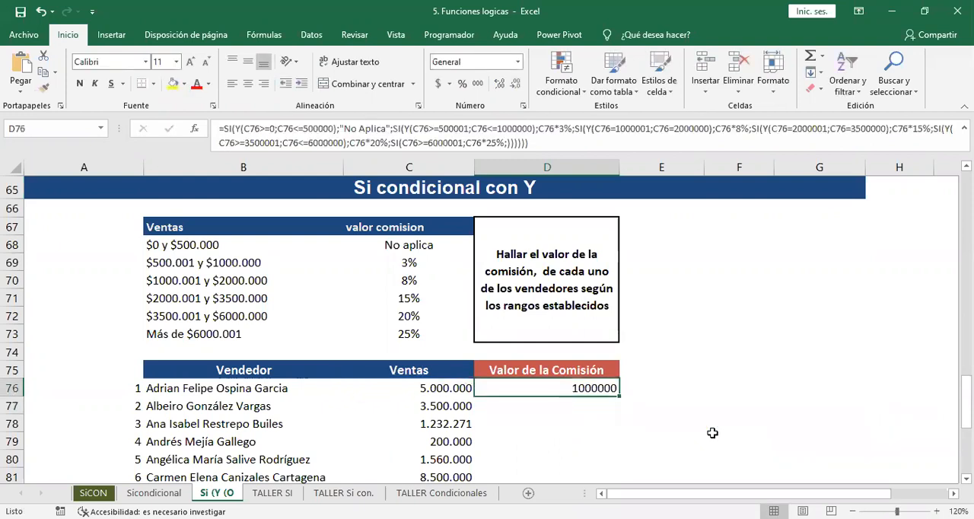
left_click(477, 84)
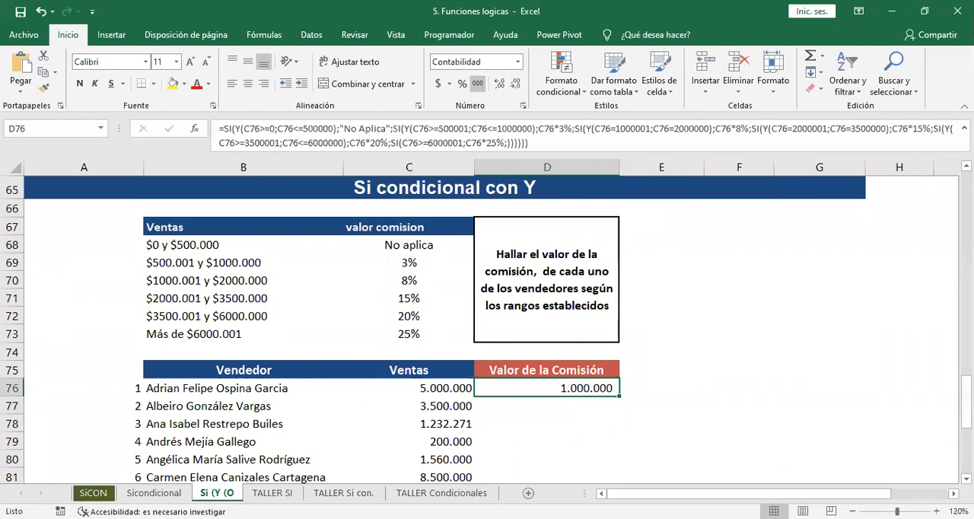
Review the limits >=3500001 and <=6000000 of the 20% condition in D76's formula, leaving it as is.
double_click(590, 387)
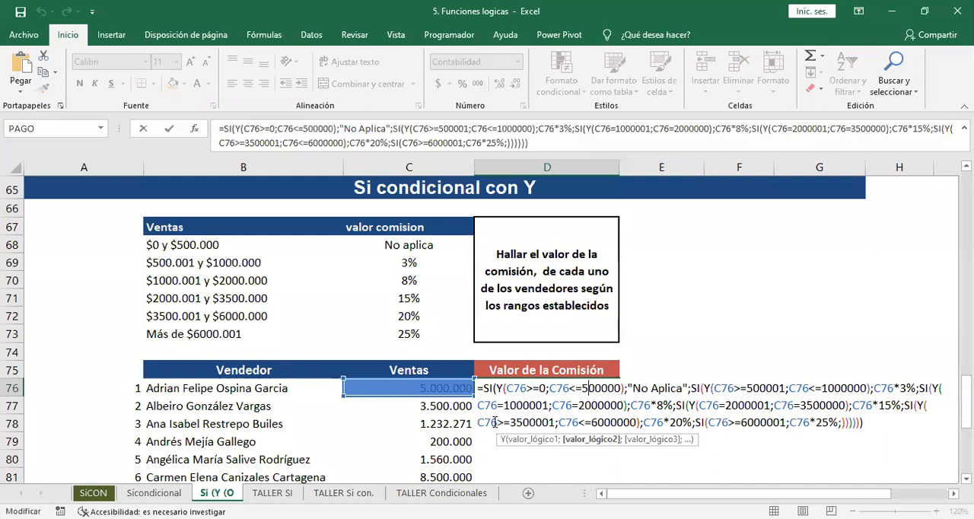
left_click_drag(508, 423, 555, 427)
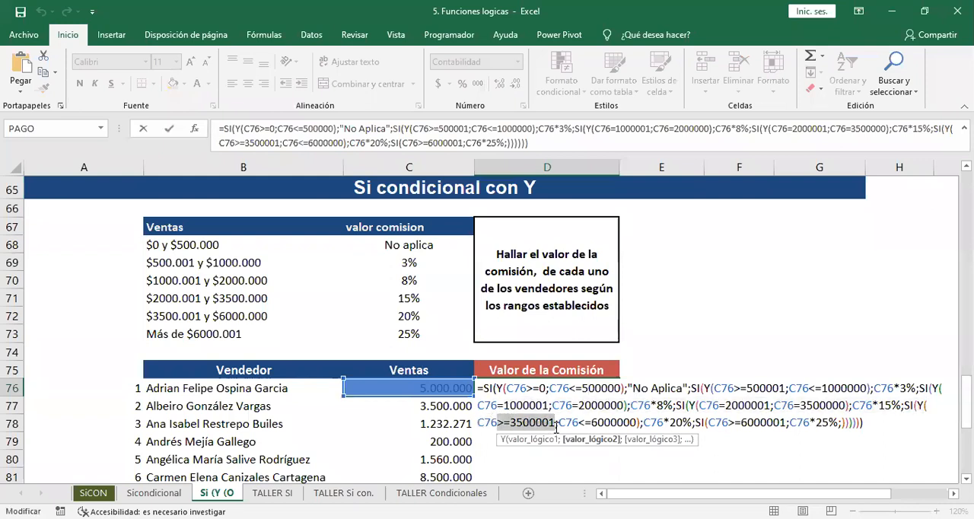
left_click_drag(579, 423, 636, 425)
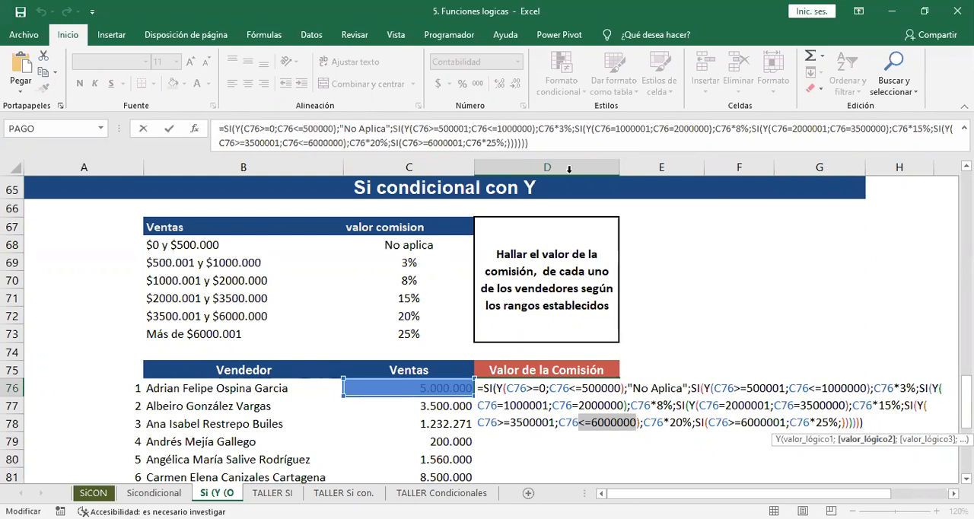
key("Return")
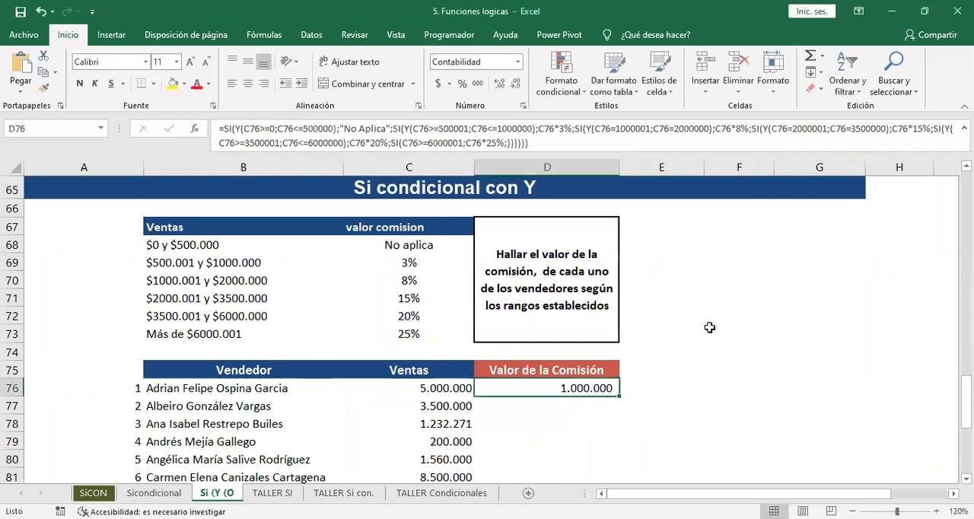
Move the commission formula from D76 to E76, clearing D76 for a new formula.
left_click(565, 398)
key("ctrl+x")
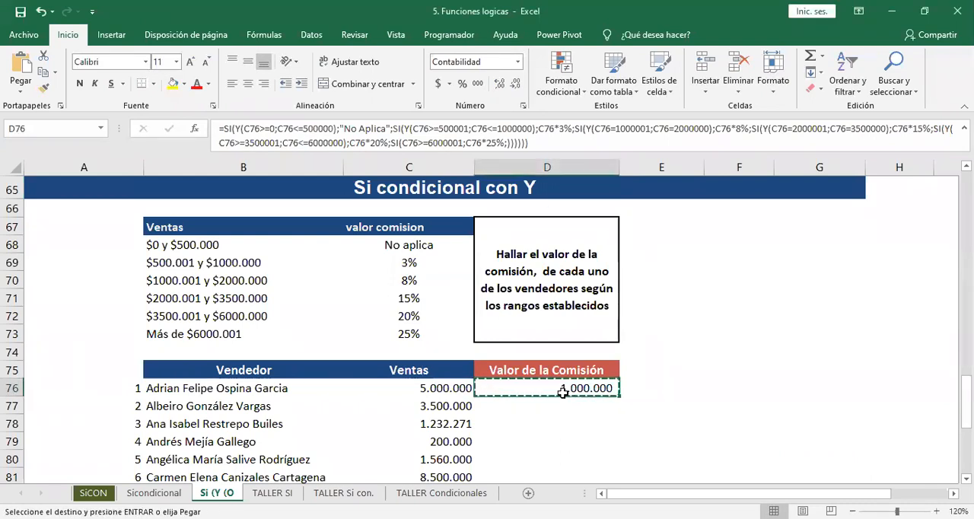
key("Right")
key("ctrl+v")
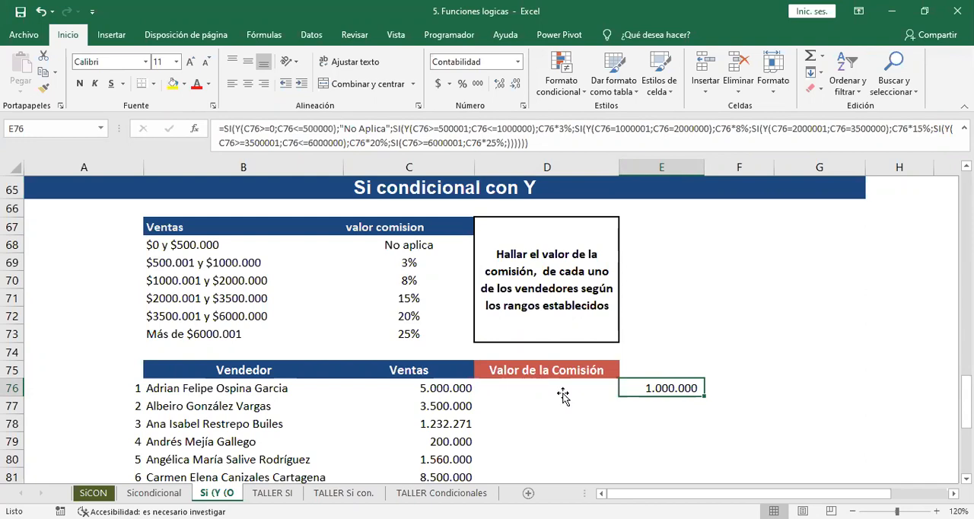
Start a new SI formula in D76 with the test C76<=500000 and the result "no aplica" when true.
left_click(563, 394)
double_click(564, 393)
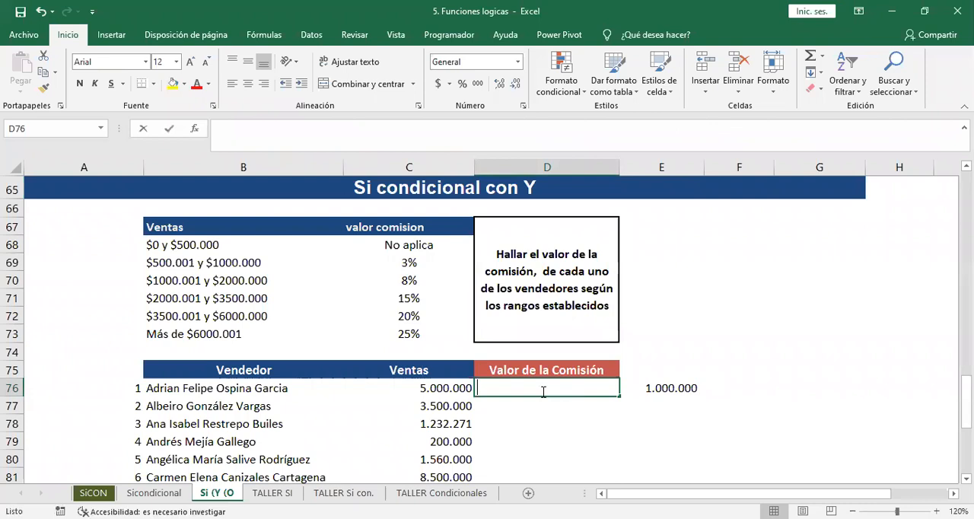
type("=si(")
left_click(406, 382)
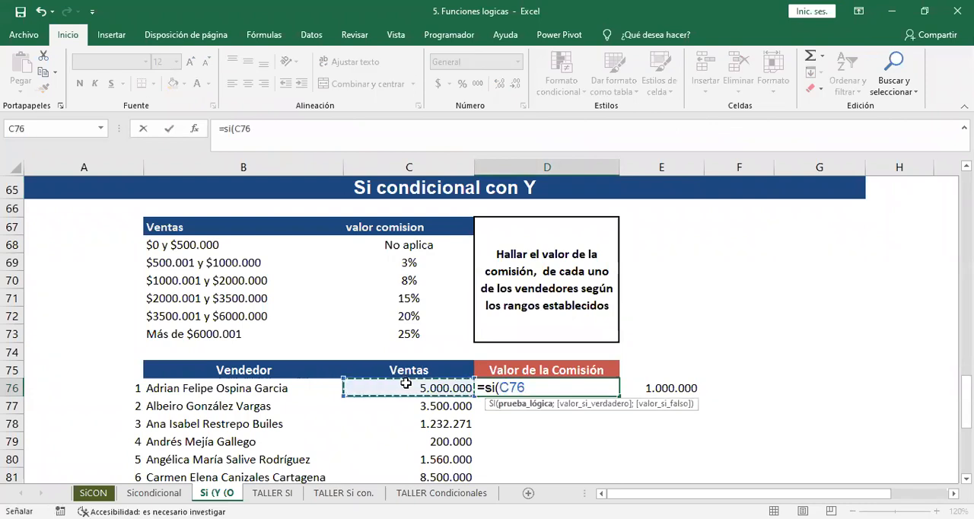
type("<")
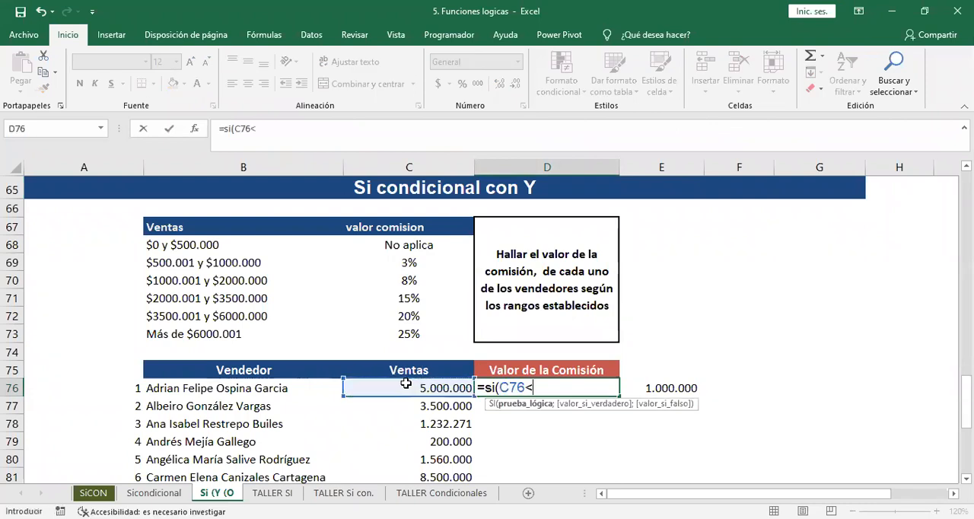
type("=50000 0")
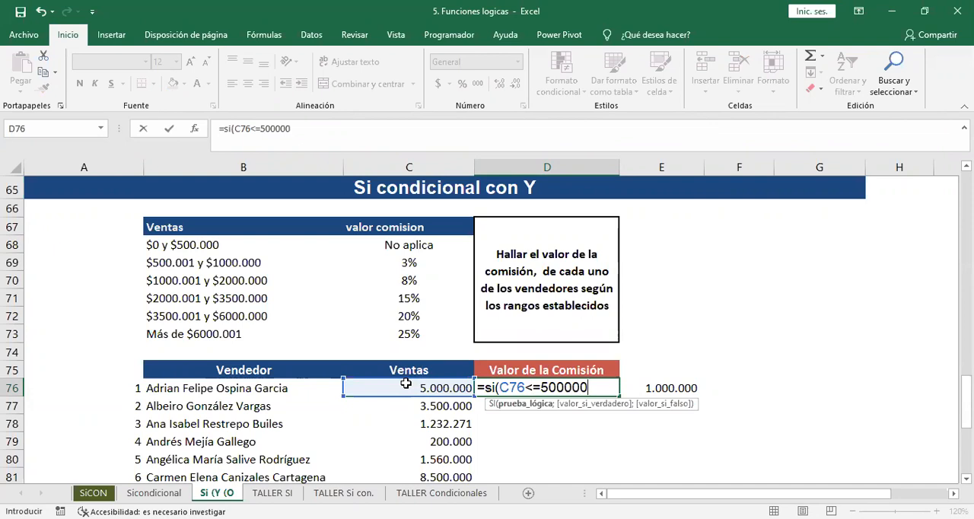
type(";\"no")
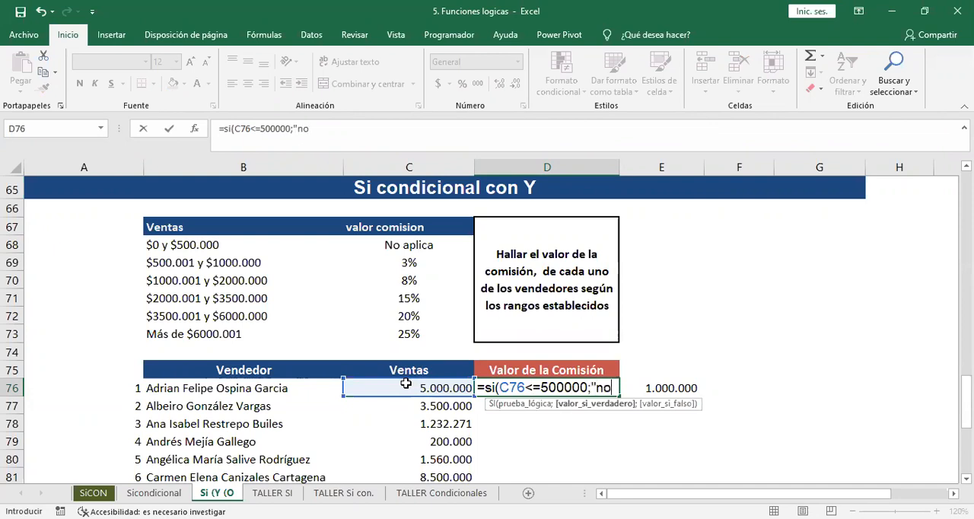
type(" aplica\"")
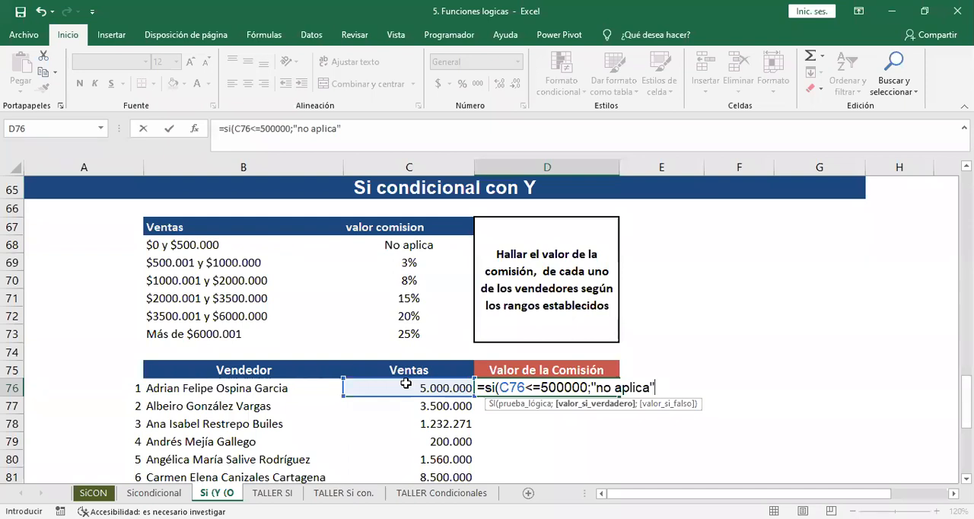
type(";")
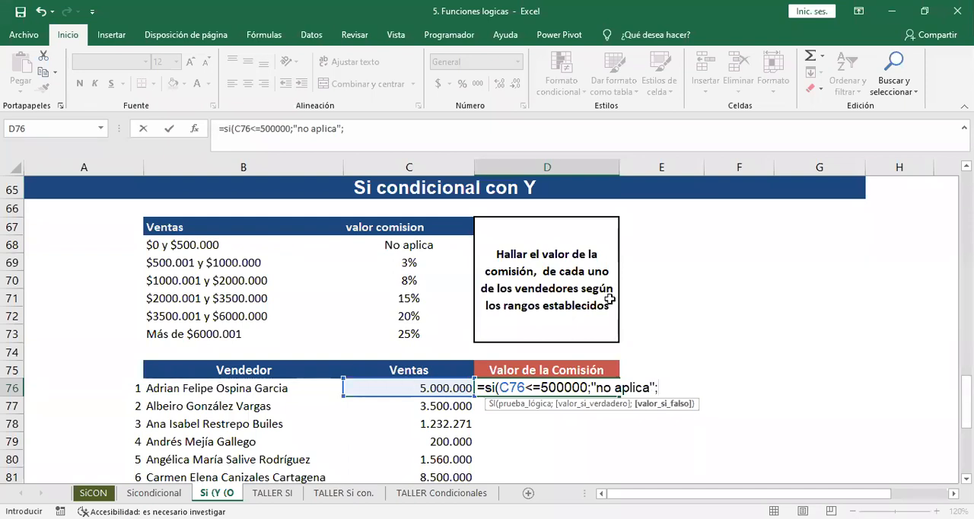
type("si(")
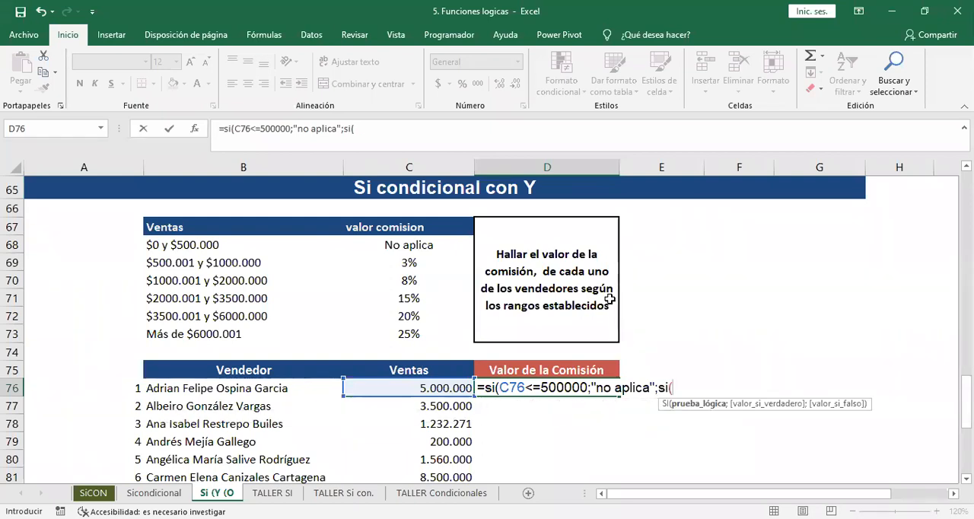
type("y(")
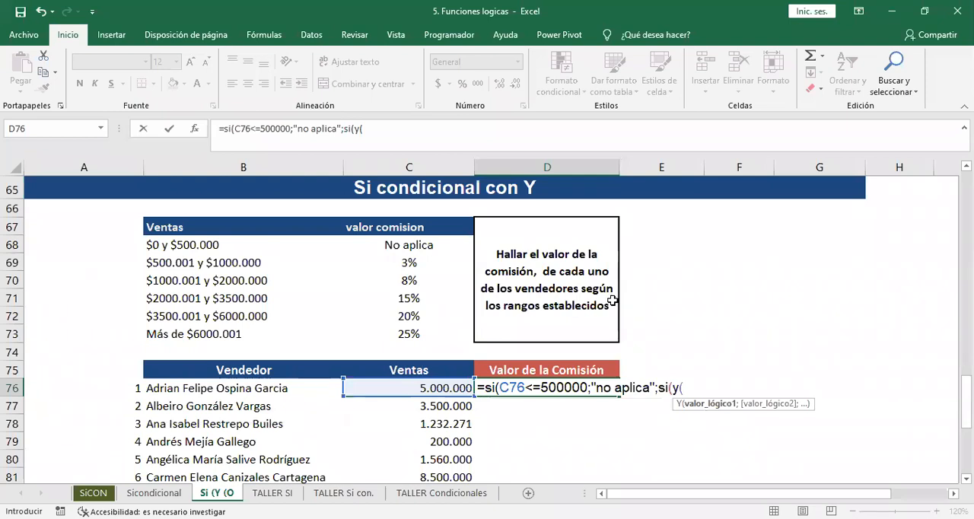
Add a nested SI with a Y function to D76's formula, using C76>=500001 as its first condition.
left_click(427, 388)
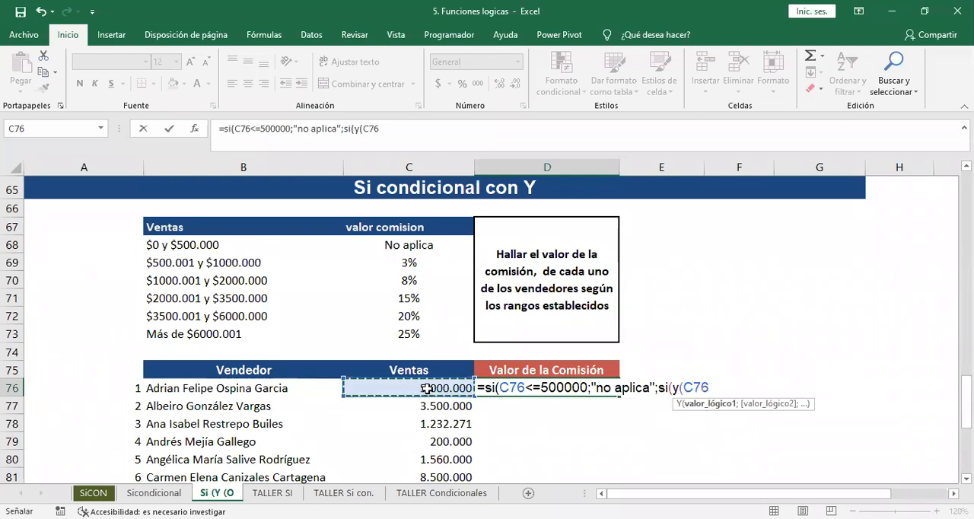
type(">=")
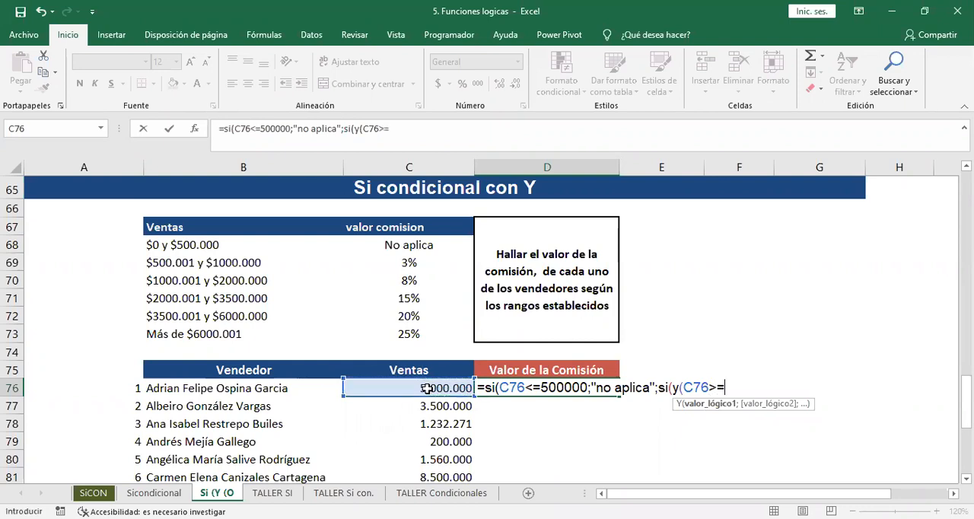
type("50000")
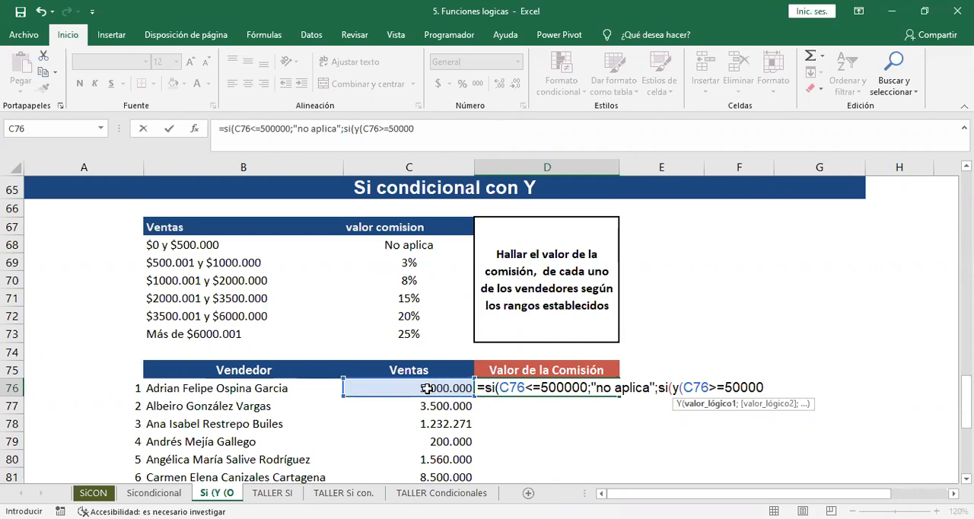
type("1")
type(";")
Complete the Y function in D76's formula with the second condition C76<=1000000 and close its parenthesis.
left_click(427, 388)
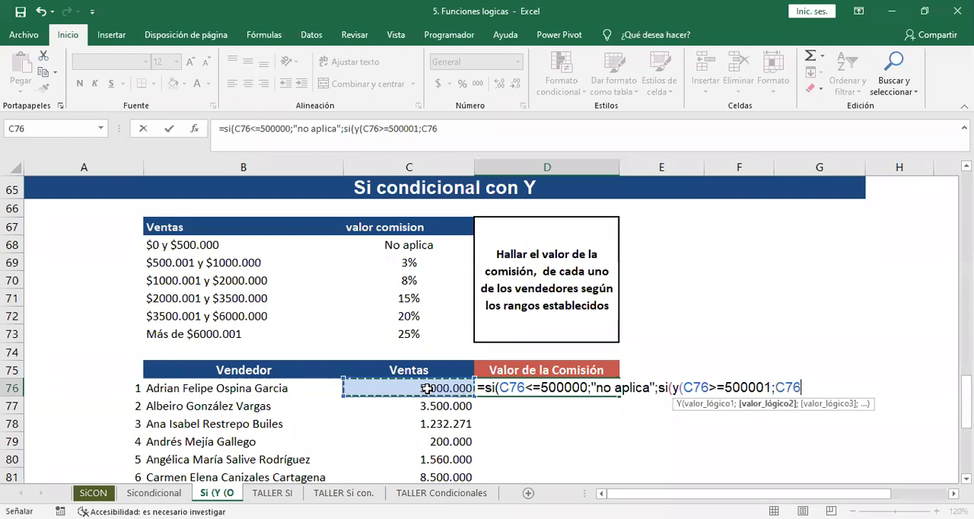
type("<=100000 ")
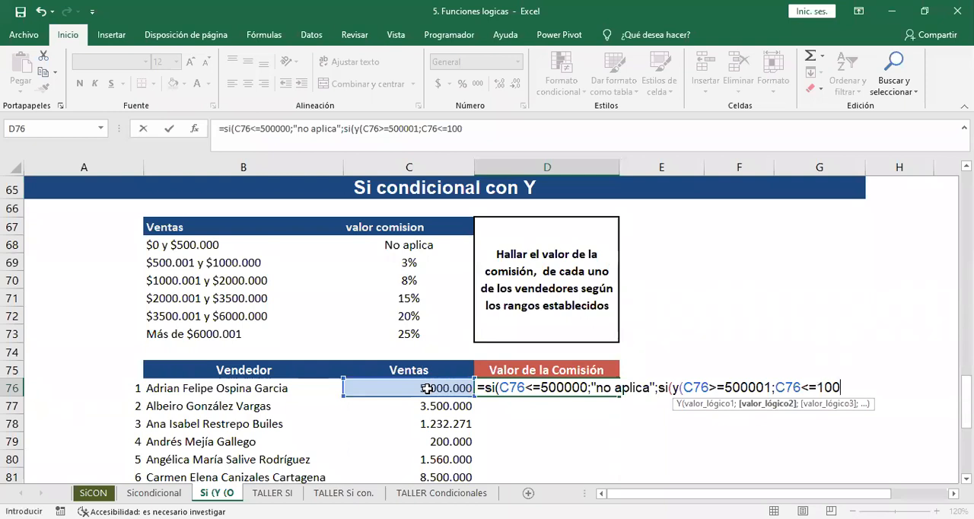
type("0)")
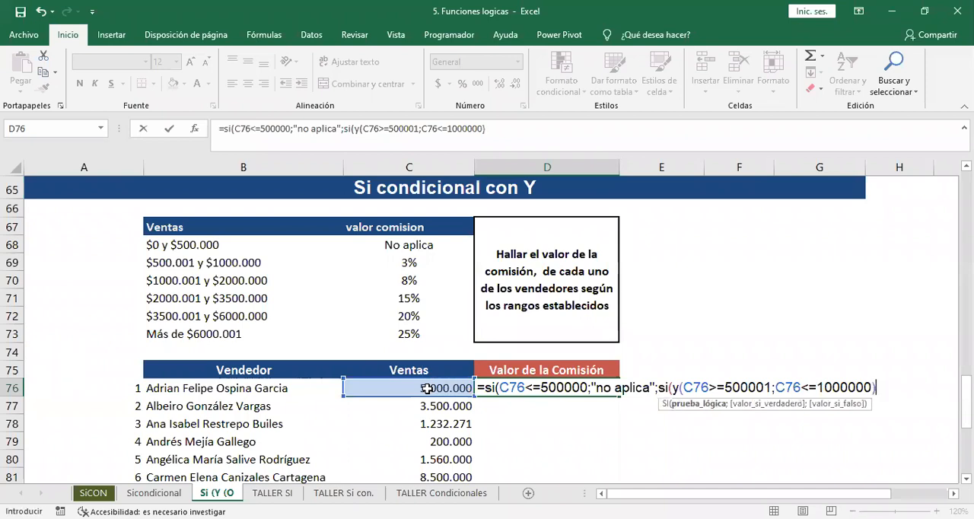
type(";")
Set the second SI's true result to C76*$C$69, with an absolute reference to the 3% commission cell.
left_click(378, 384)
type("*")
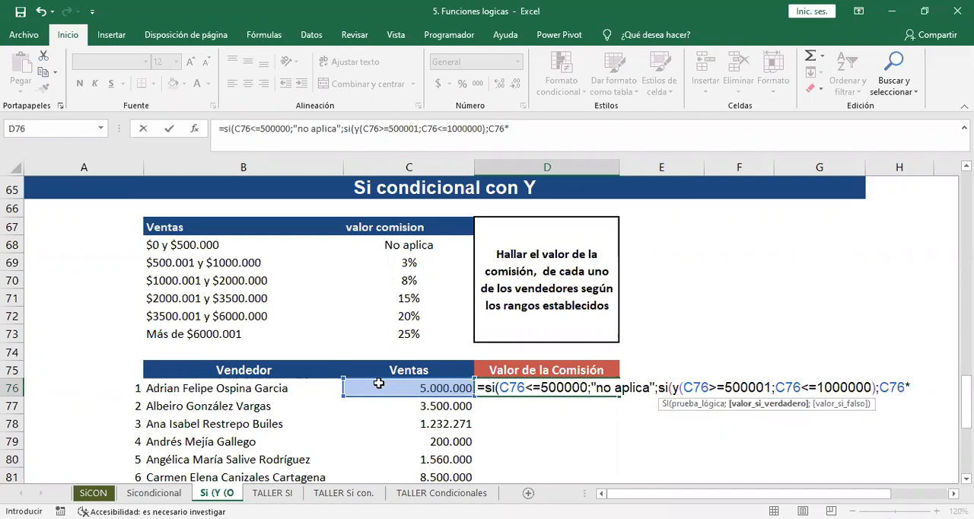
left_click(395, 260)
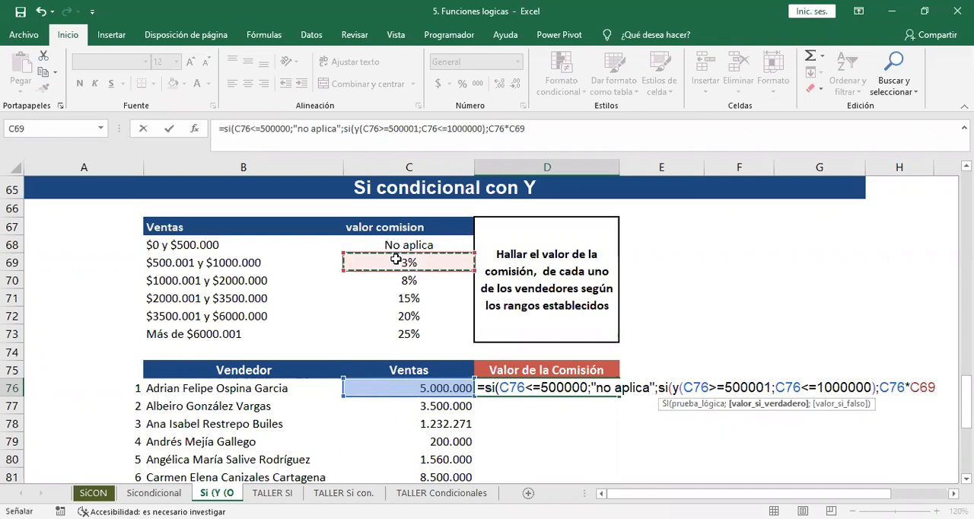
key("F4")
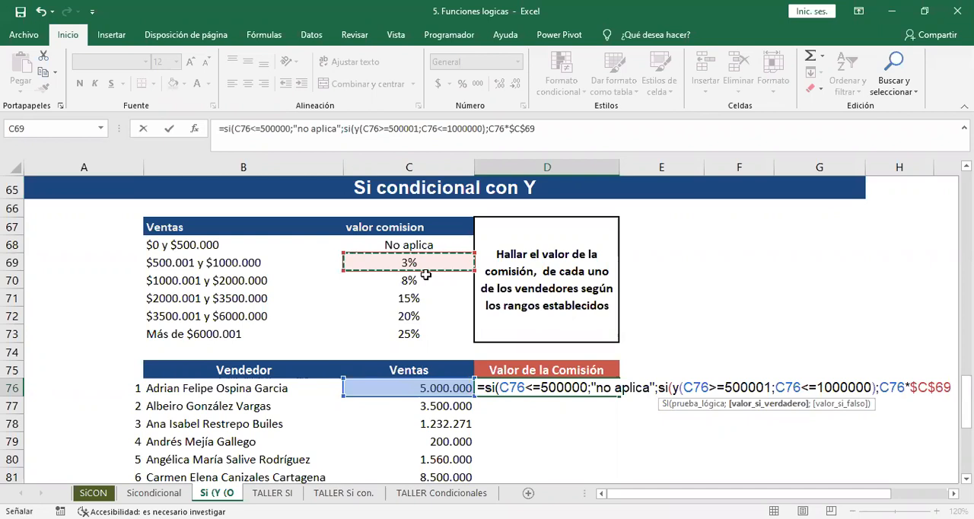
Add a third nested SI with a Y function to D76's formula, using C76>=1000001 as its first condition.
type(";si(")
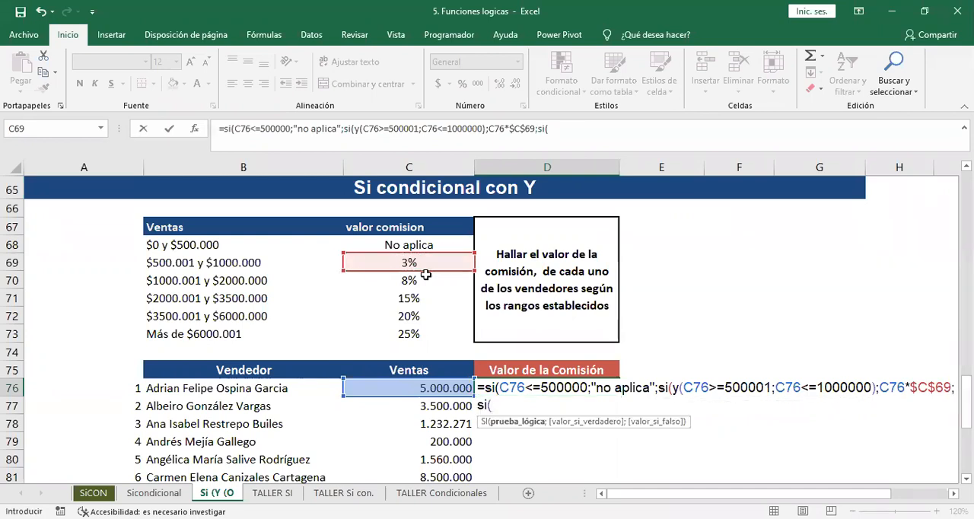
type("y(")
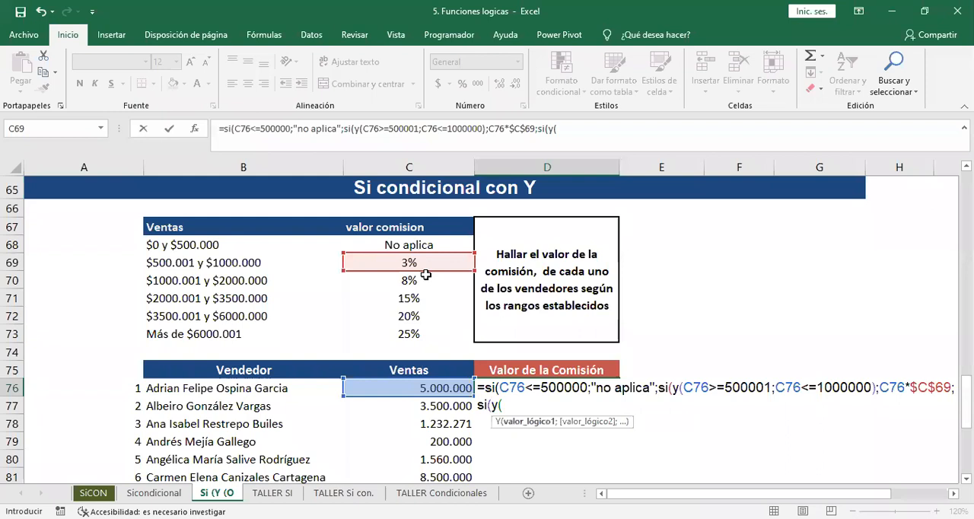
left_click(416, 384)
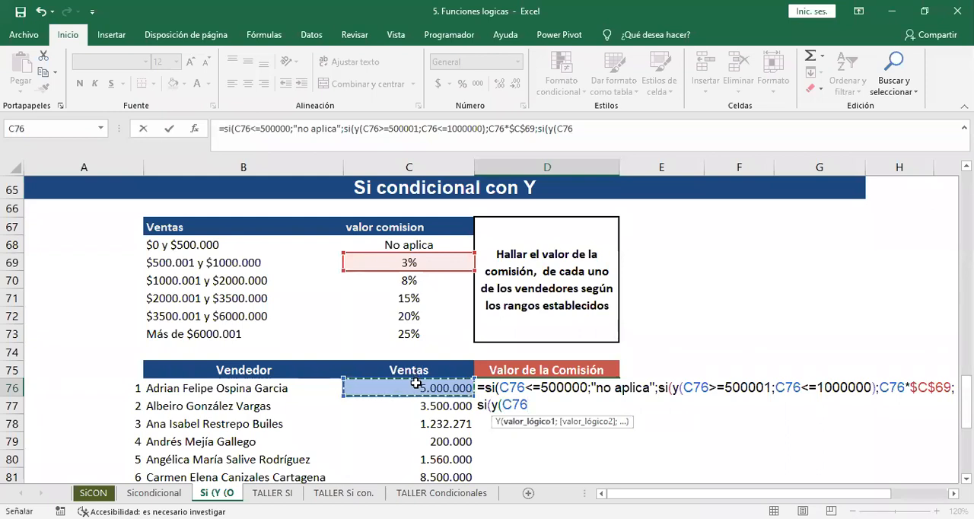
type(">")
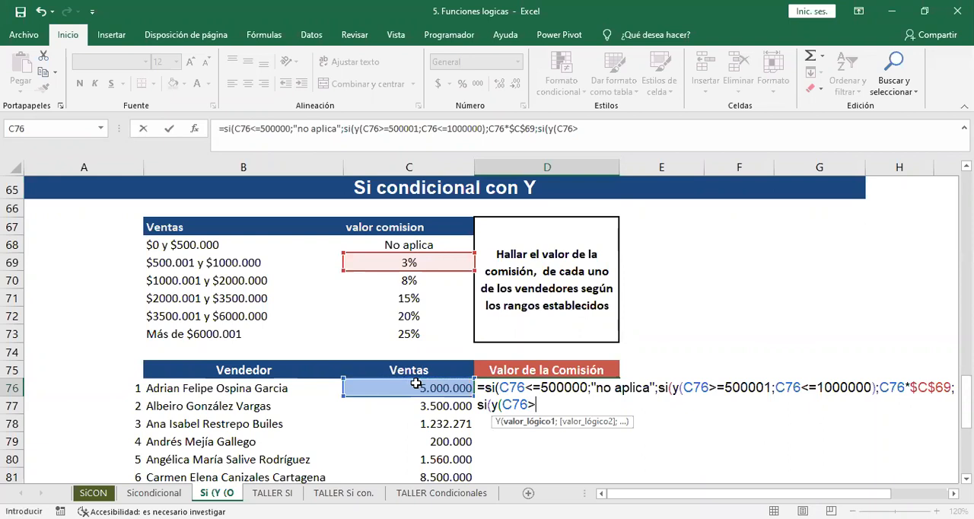
type("=1000001")
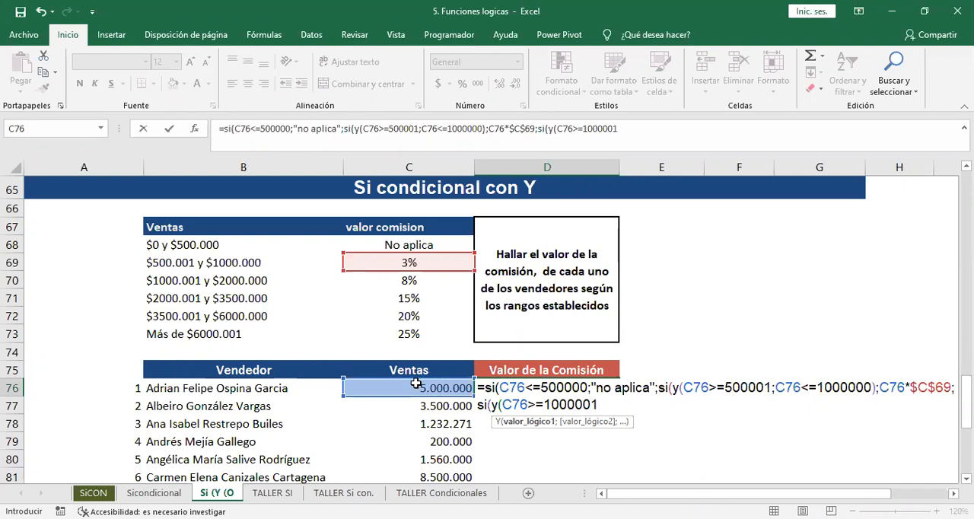
type(";")
Complete the third SI's Y function with the second condition C76<=2000000 and close its parenthesis.
left_click(416, 383)
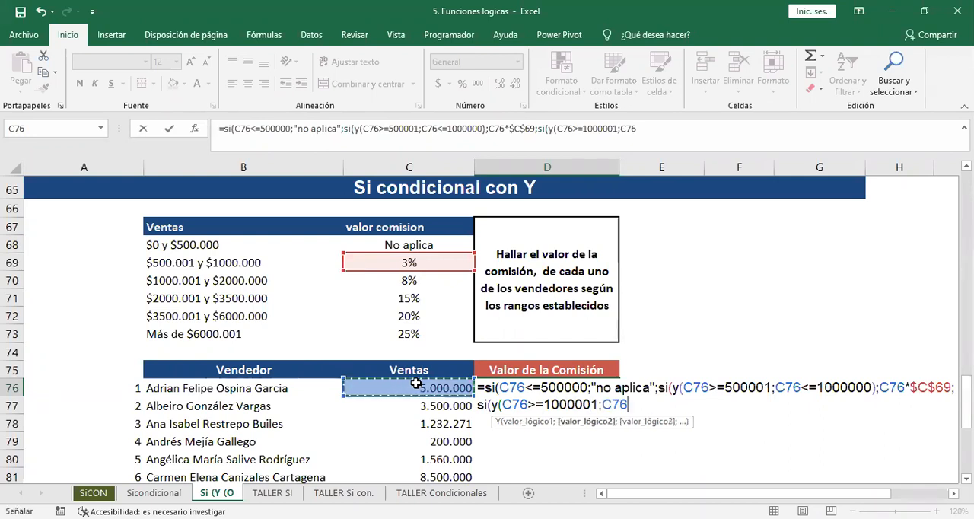
type("<=")
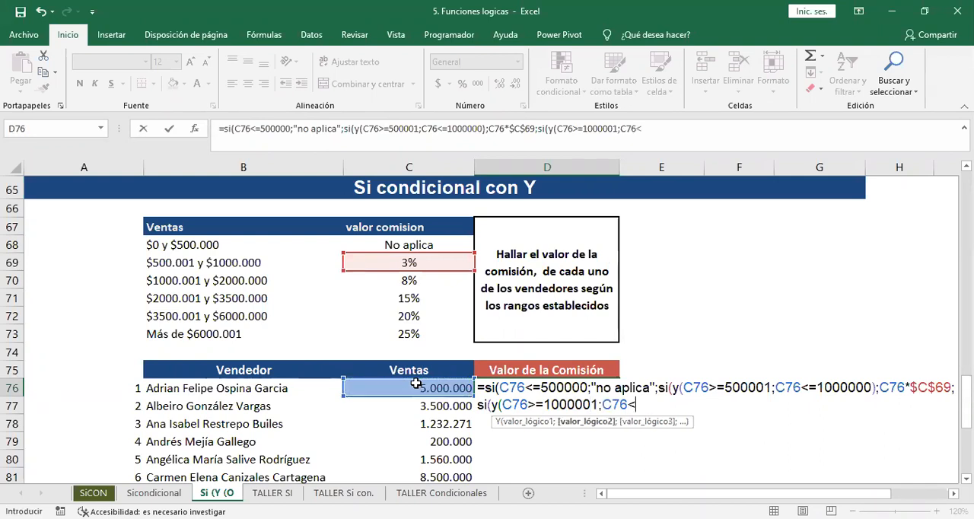
type("2000000")
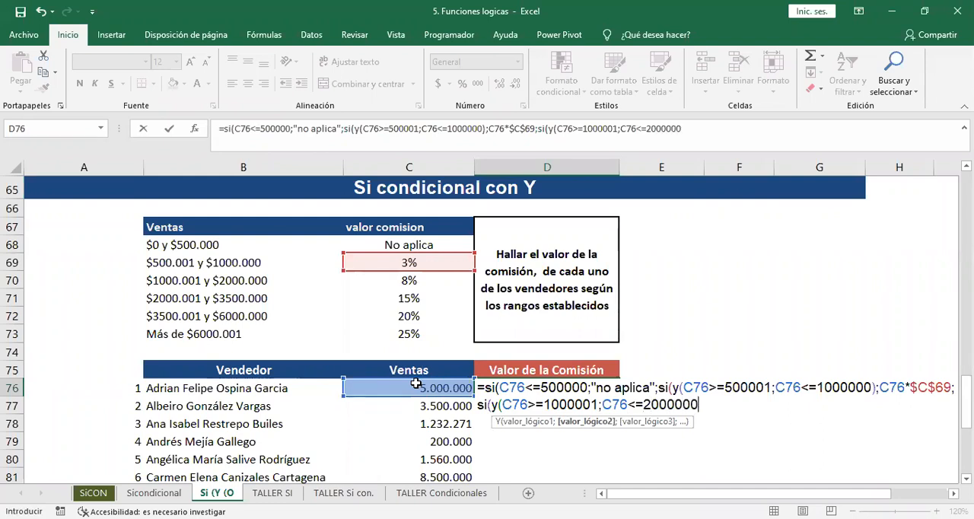
type(")")
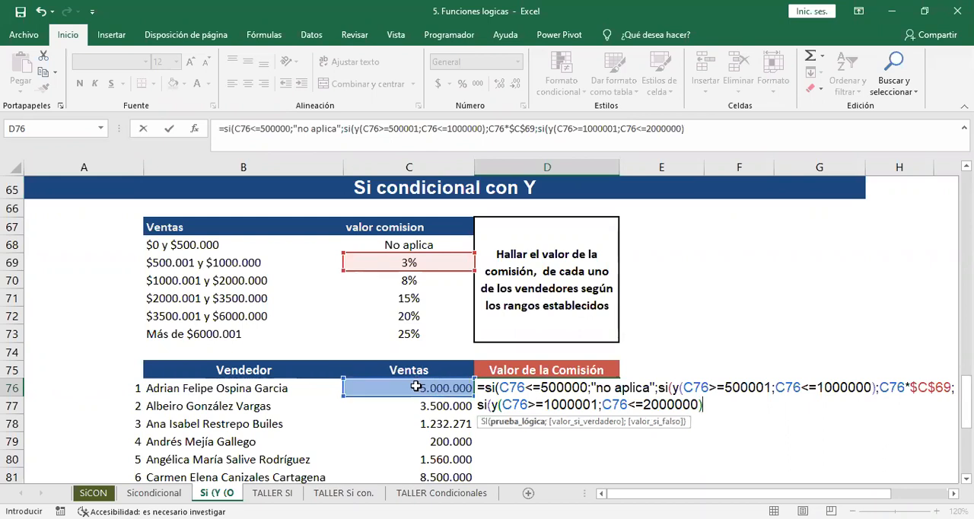
key("Return")
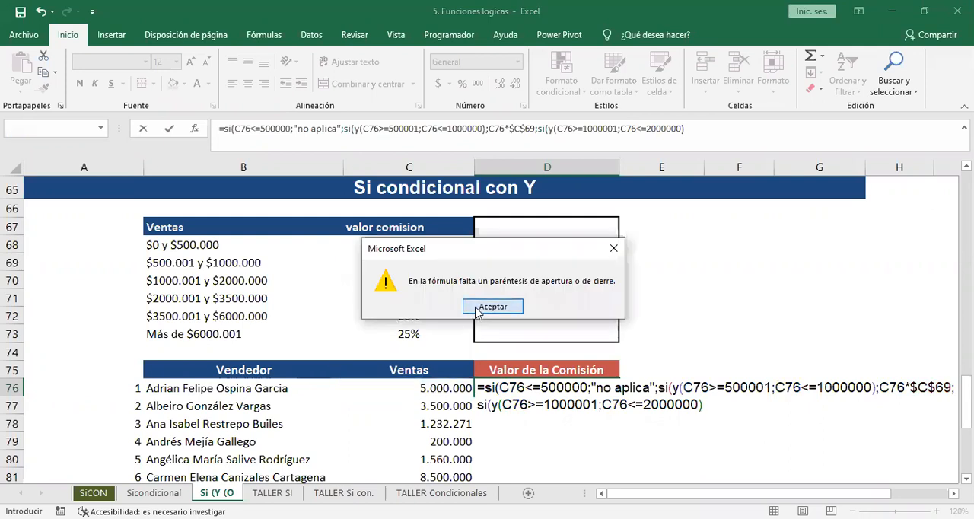
key("Return")
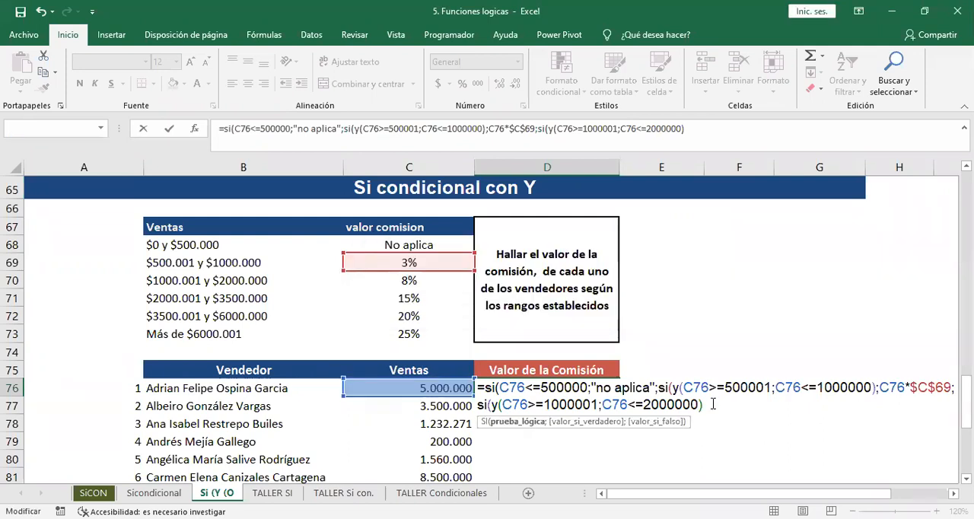
Set the third SI's true result to C76*$C$70, with an absolute reference to the 8% commission cell.
type(";")
left_click(457, 388)
type("*")
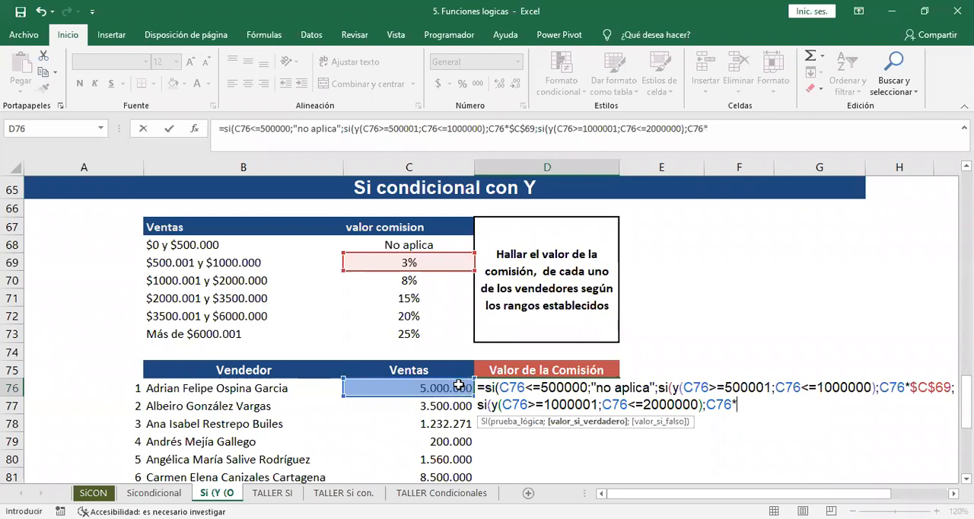
left_click(400, 280)
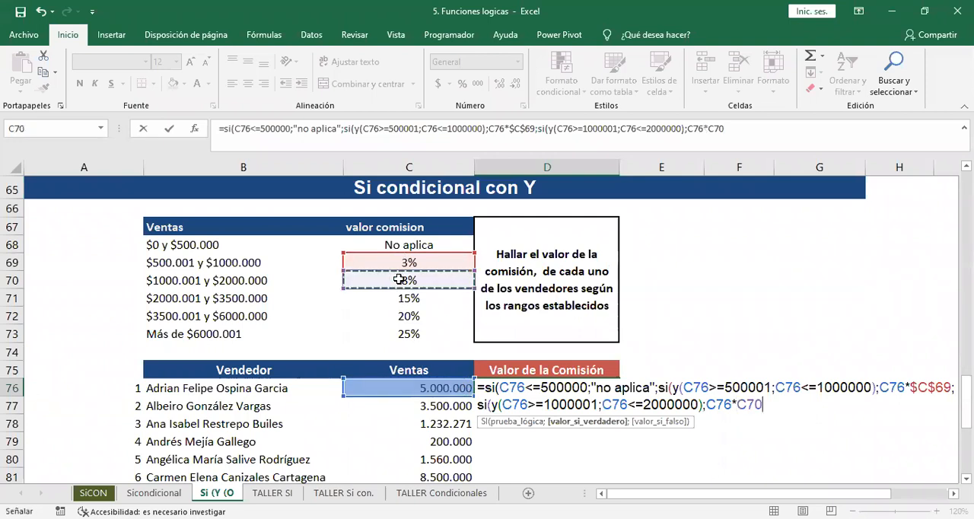
key("F4")
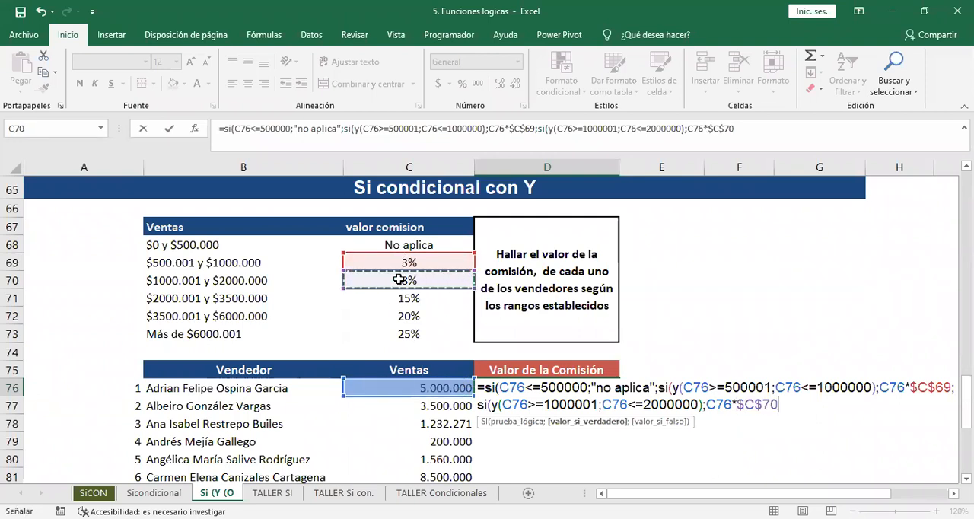
Add a fourth nested SI with a Y function to D76's formula, entering C76<=2000001 as its first condition.
type(";")
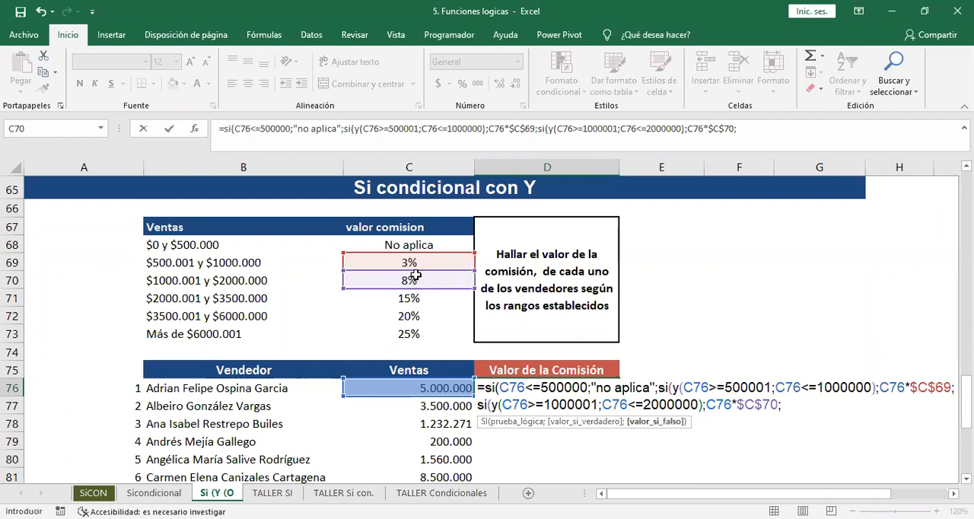
type("si(")
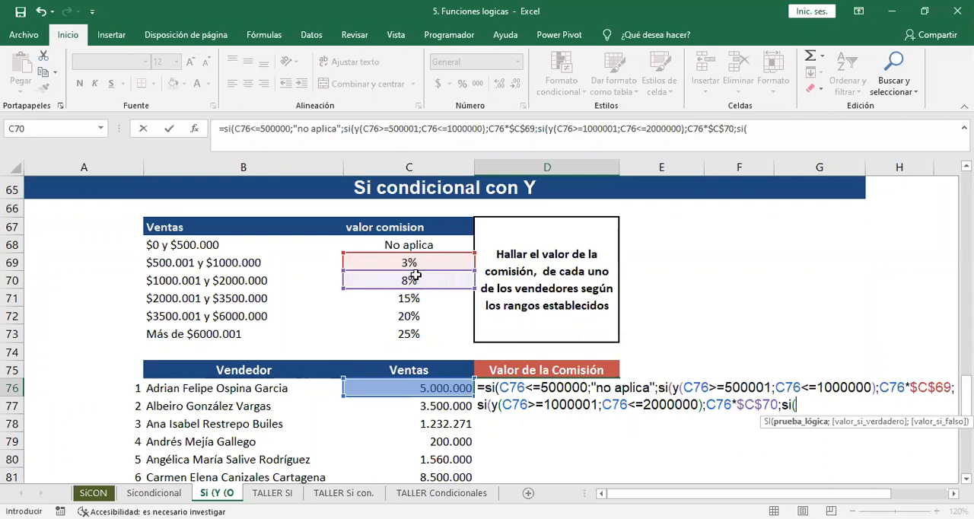
type("y(")
left_click(402, 386)
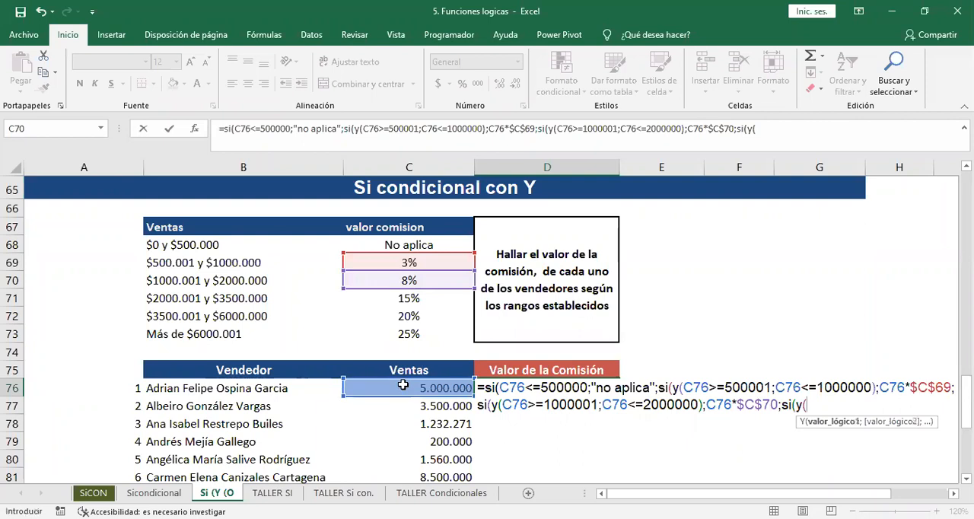
type("<")
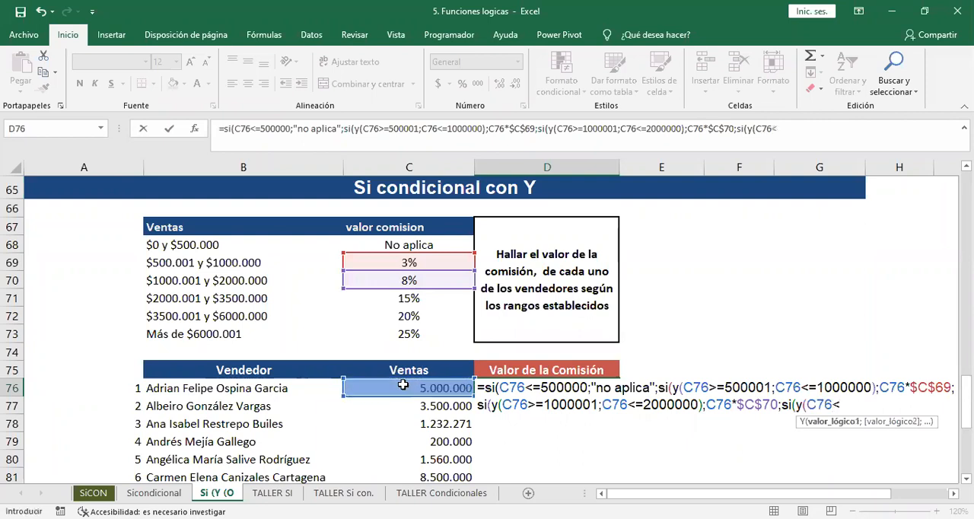
type("=")
type("2000001")
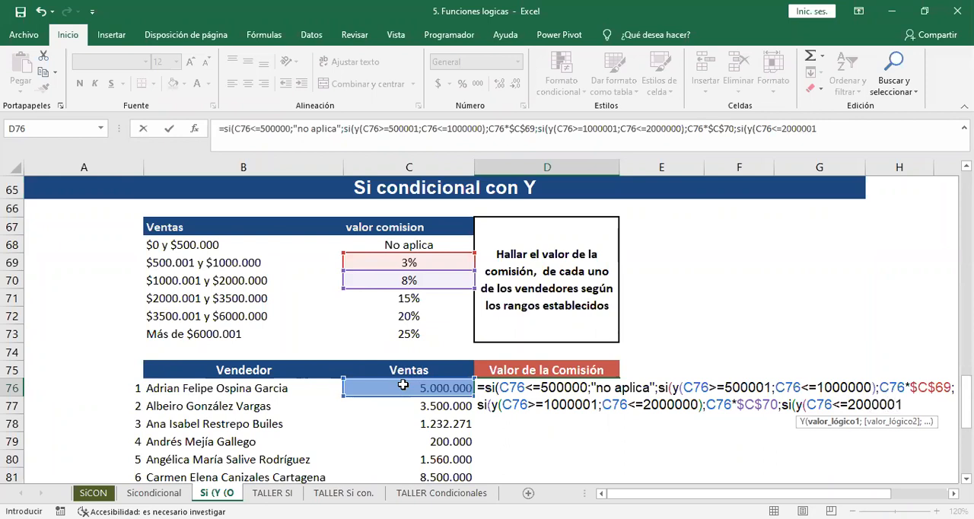
type(";")
Correct the fourth SI's first condition to C76>=2000001 and complete its Y function with C76<=3500000 and a closing parenthesis.
left_click(402, 387)
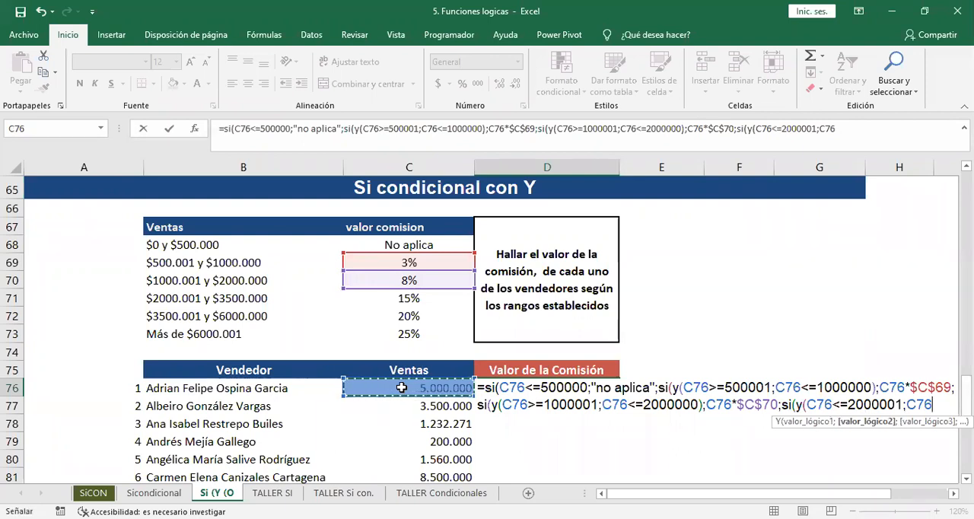
type("<")
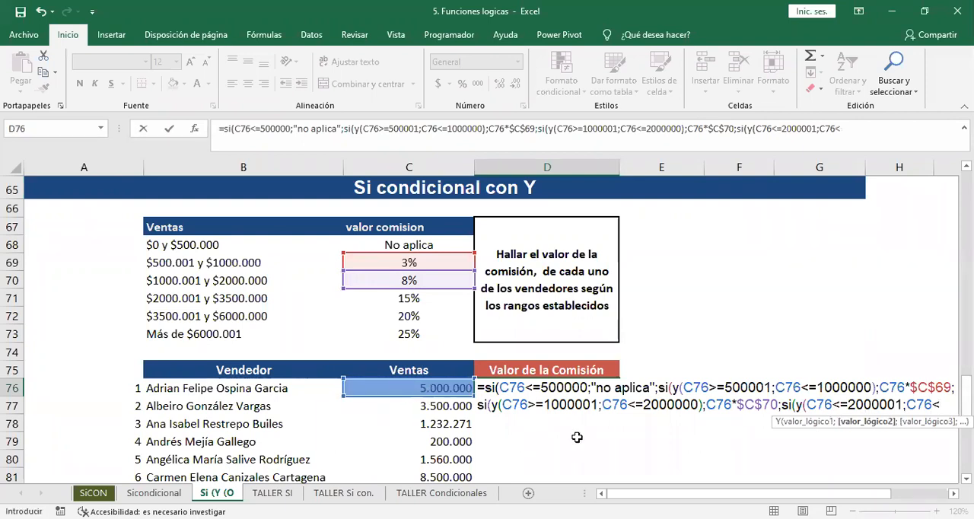
left_click(840, 403)
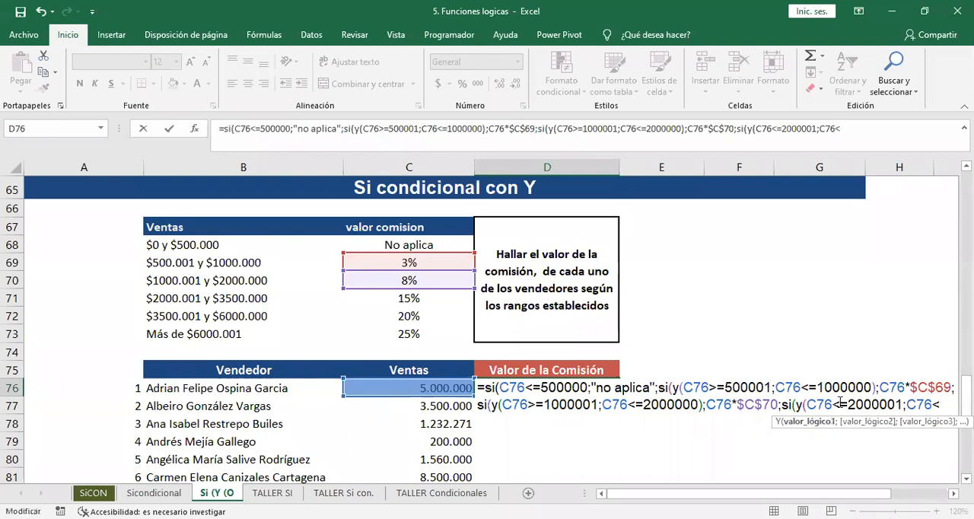
key("BackSpace")
type(">")
left_click(941, 404)
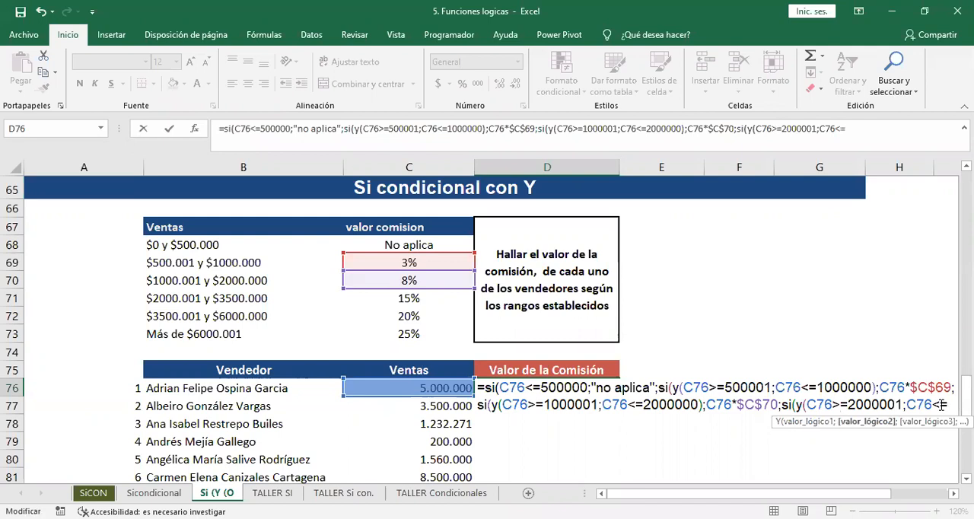
type("=")
type("3500000)")
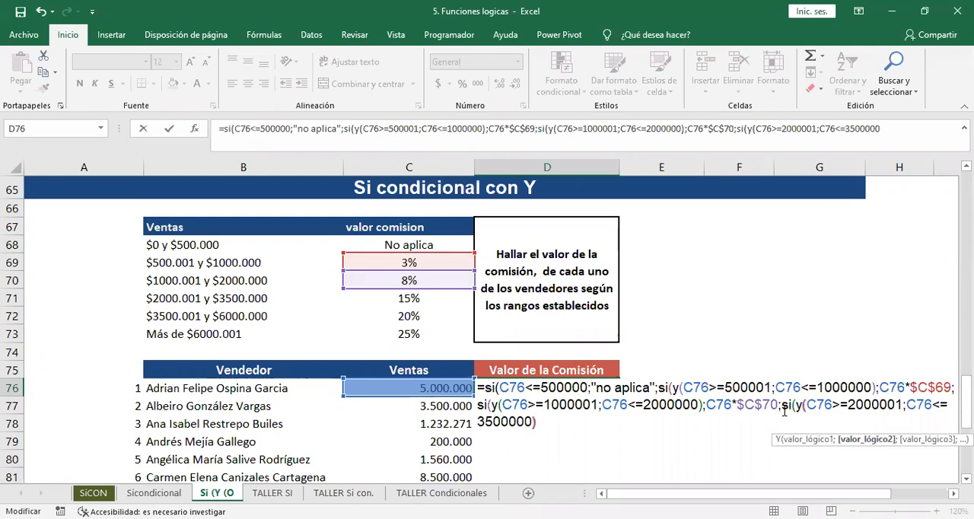
type(";")
Set the fourth SI's true result to C76*C71, with a relative reference to the 15% commission cell.
left_click(437, 387)
type("*")
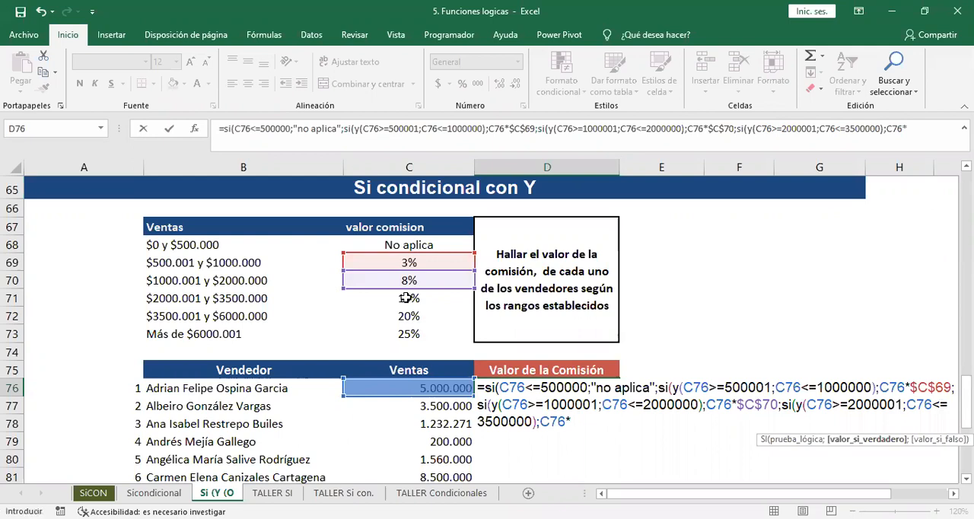
left_click(403, 297)
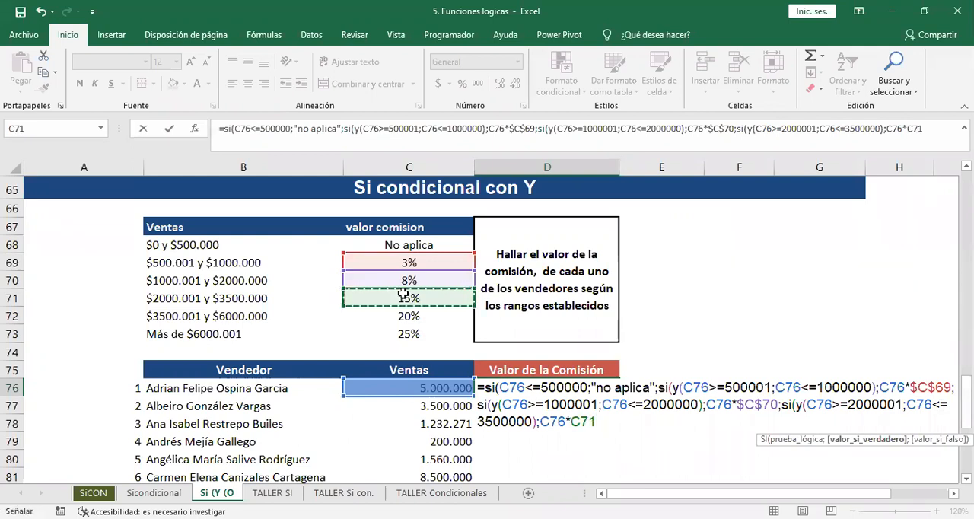
Add a fifth nested SI with a Y function to D76's formula, using C76>=3500001 as its first condition.
type(";")
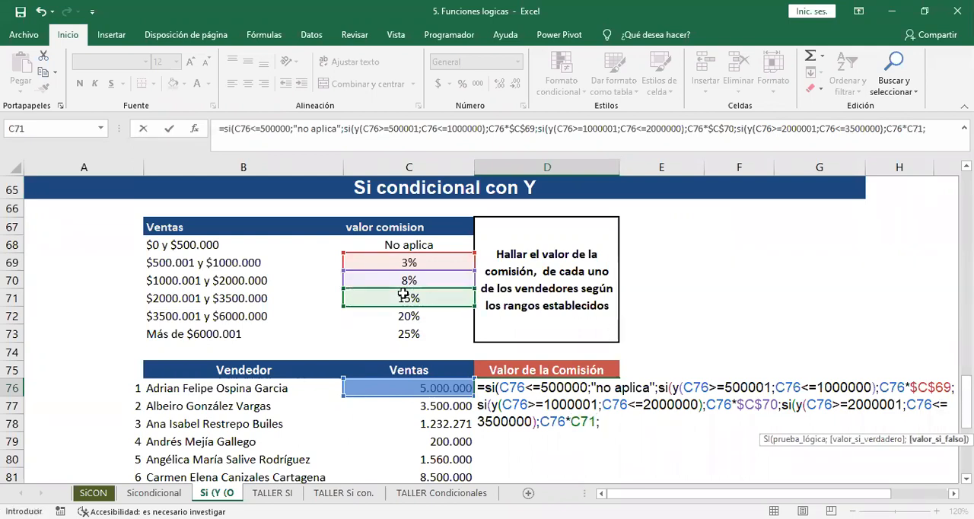
type("si(y(")
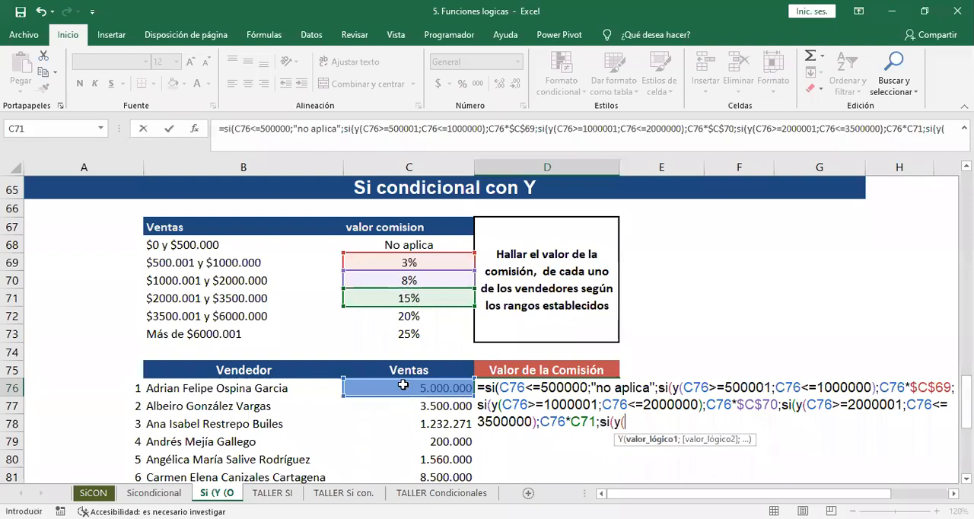
left_click(404, 387)
type(">=")
type("35000")
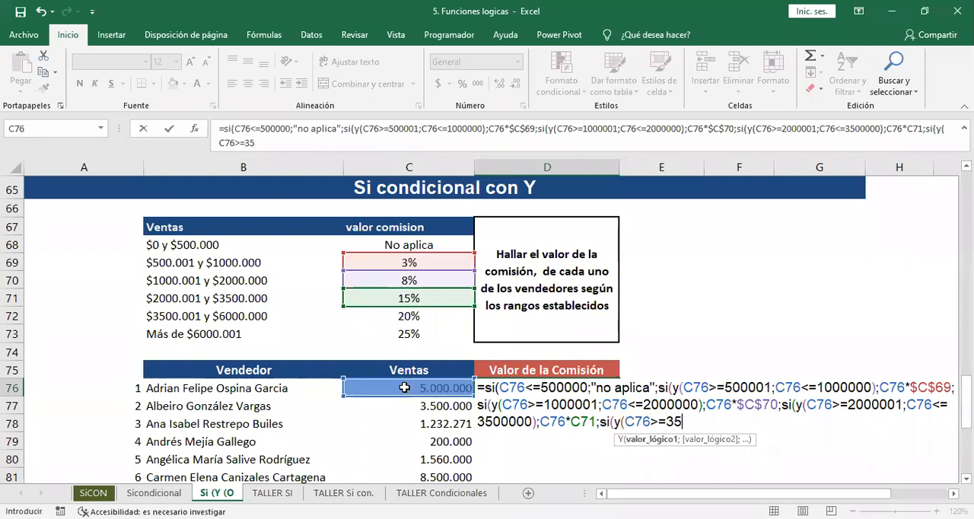
type("001")
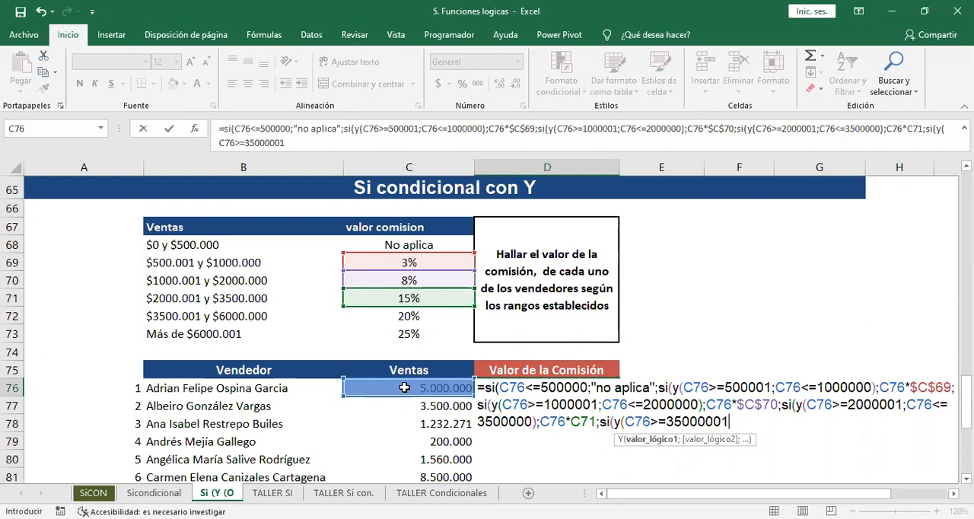
key("BackSpace")
key("BackSpace")
key("BackSpace")
type("01;")
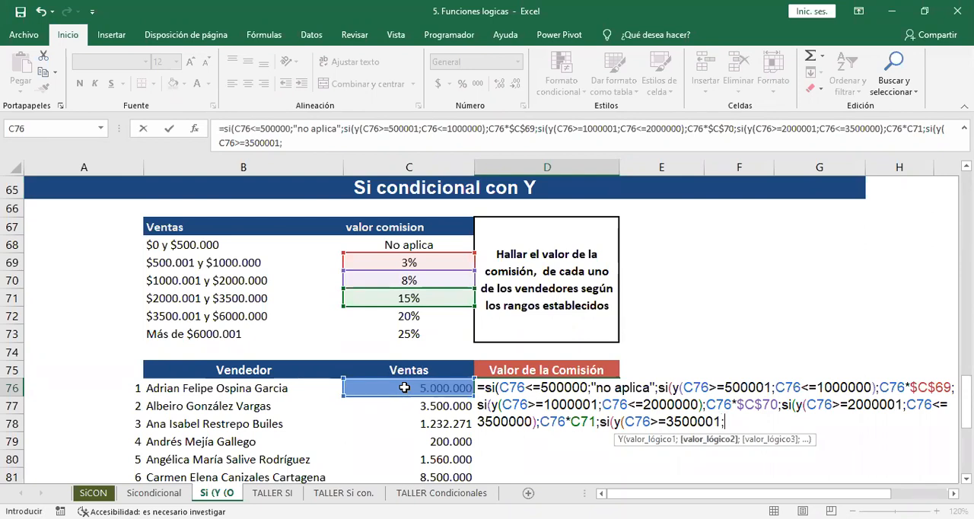
Complete the fifth SI's Y function with the second condition C76<=6000000 and close its parenthesis.
left_click(405, 388)
type("<")
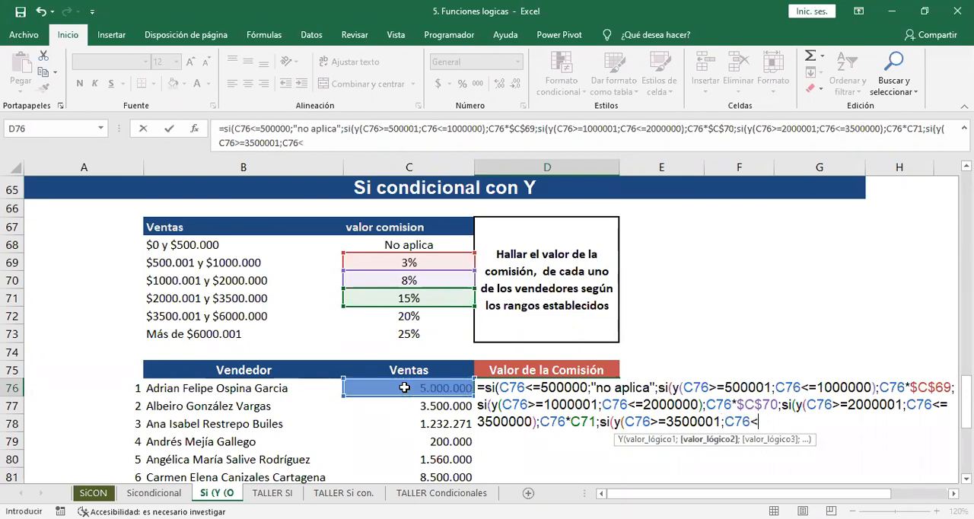
type("=60000")
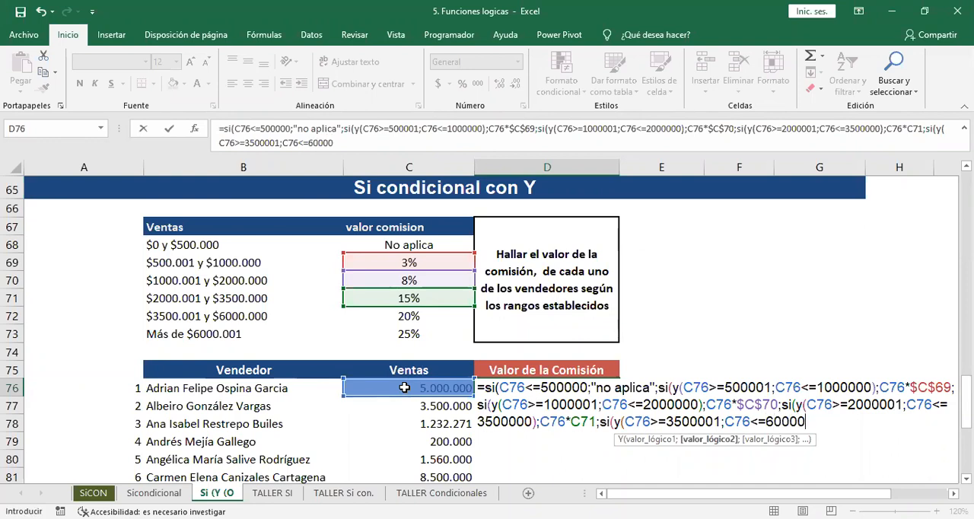
type("00);")
Set the fifth SI's true result to C76*$C$72, with an absolute reference to the 20% commission cell.
left_click(404, 387)
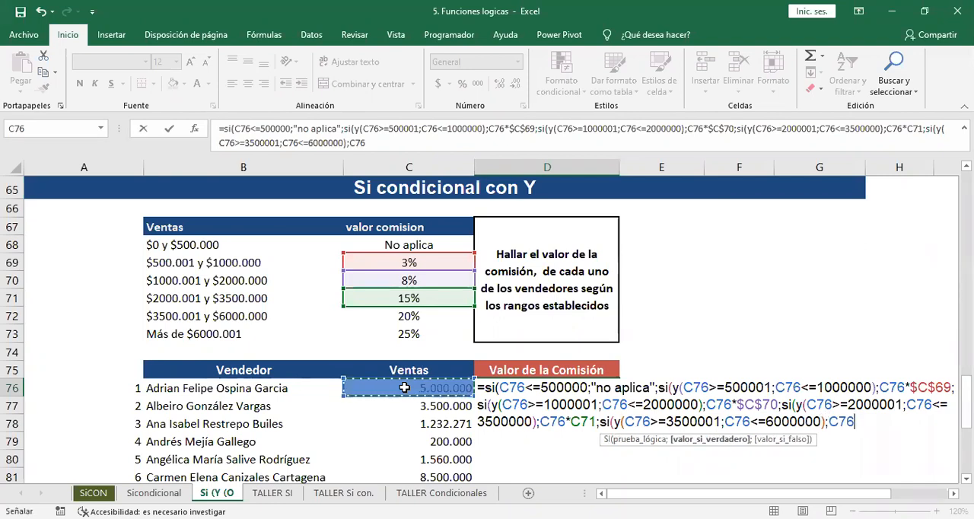
type("*")
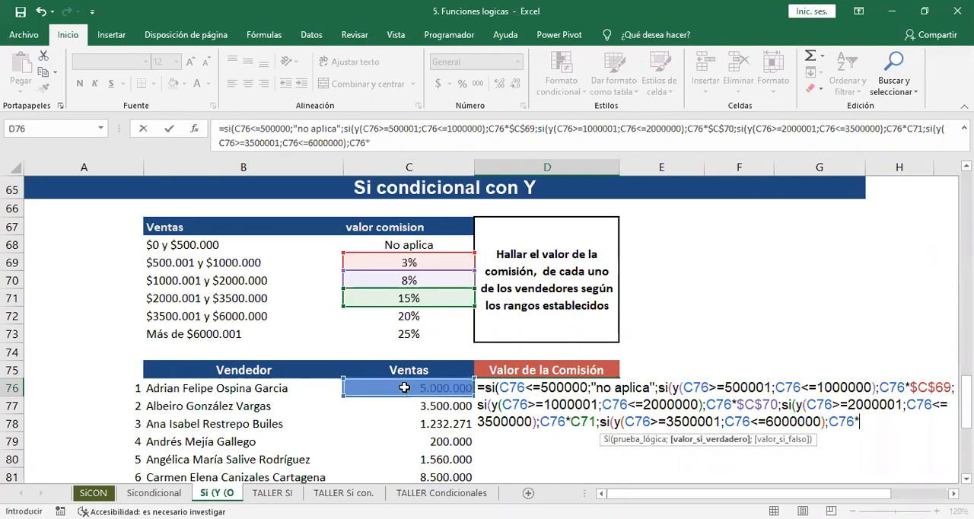
left_click(399, 318)
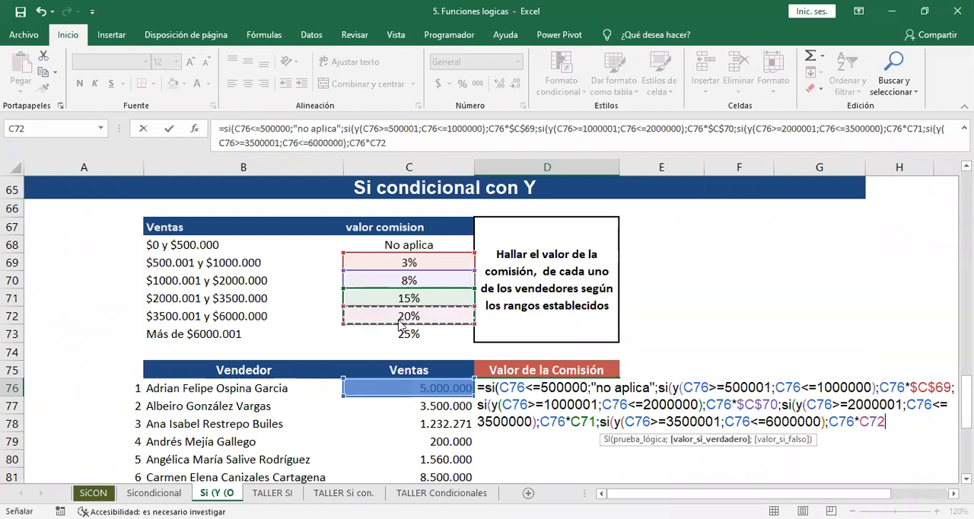
key("F5")
key("Escape")
key("F4")
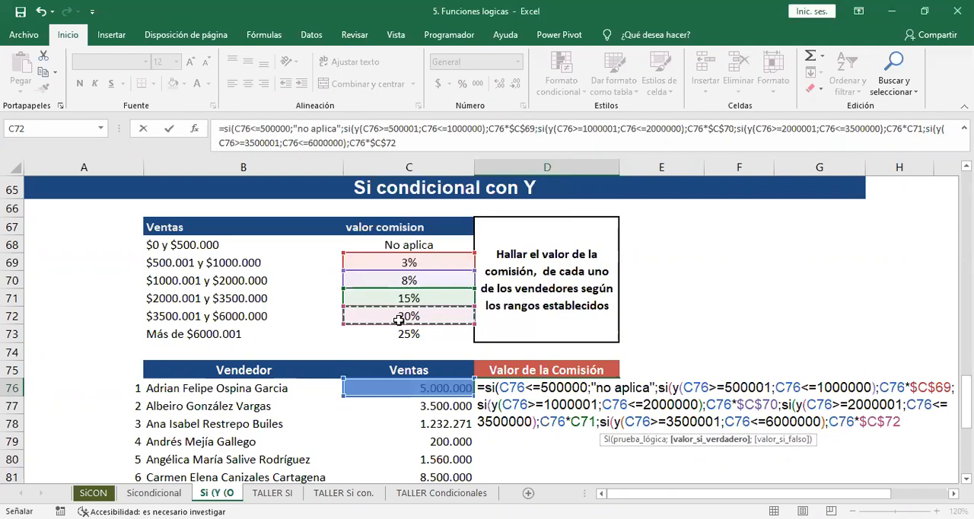
Set the fifth SI's false result to C76*$C$73, close all five nested SI functions, and enter the formula in D76.
type(";")
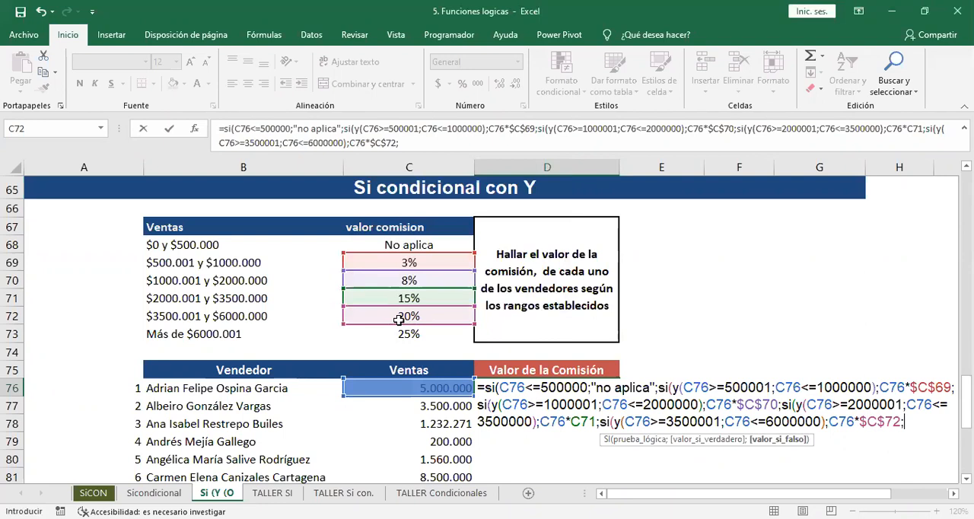
left_click(427, 389)
type("*")
left_click(411, 334)
key("F4")
type(")))))")
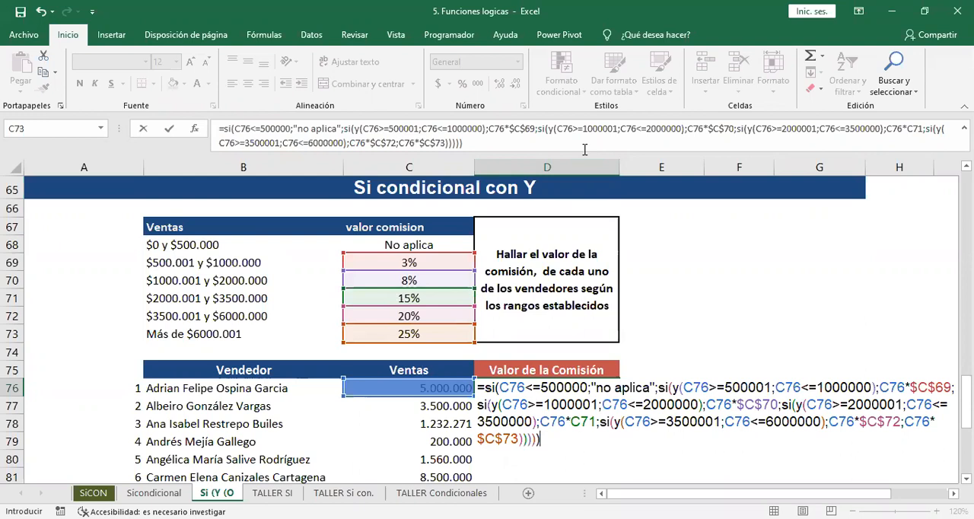
key("Return")
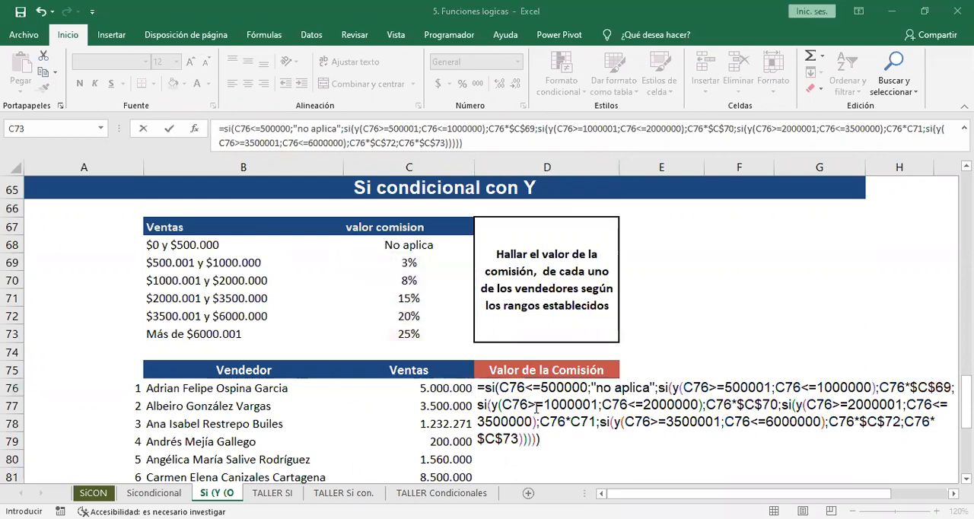
left_click(551, 446)
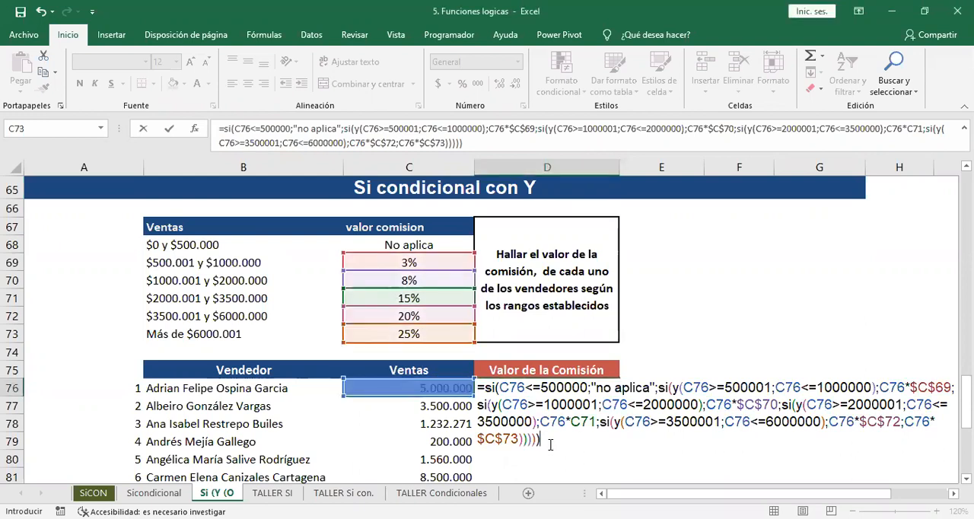
key("Return")
Fill D76's formula down the Valor de la Comisión column and apply the thousands-separator number format to the filled cells.
left_click(609, 389)
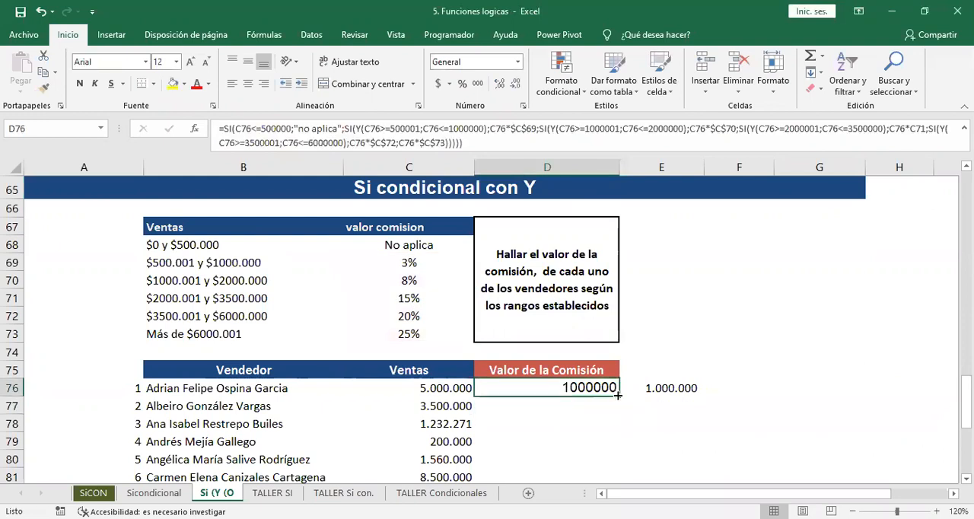
left_click(626, 389)
left_click(594, 392)
double_click(618, 395)
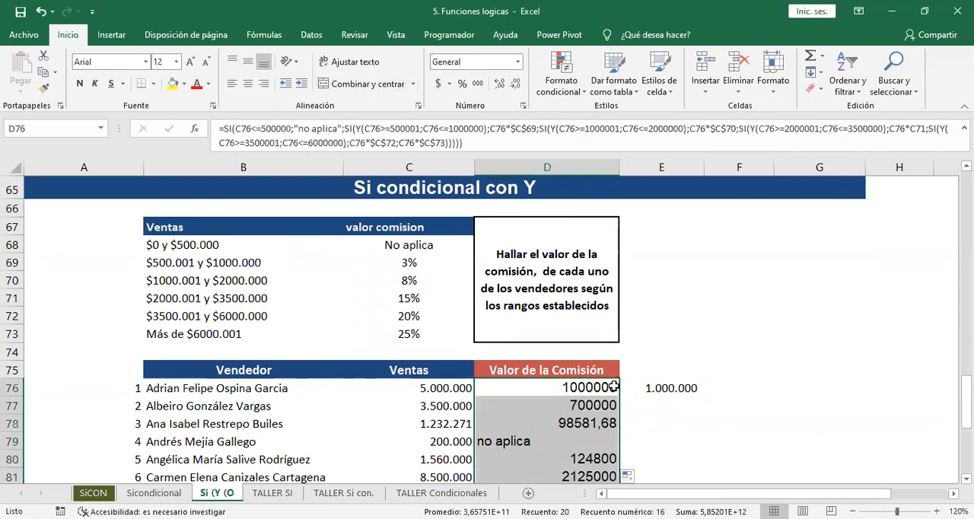
left_click(477, 84)
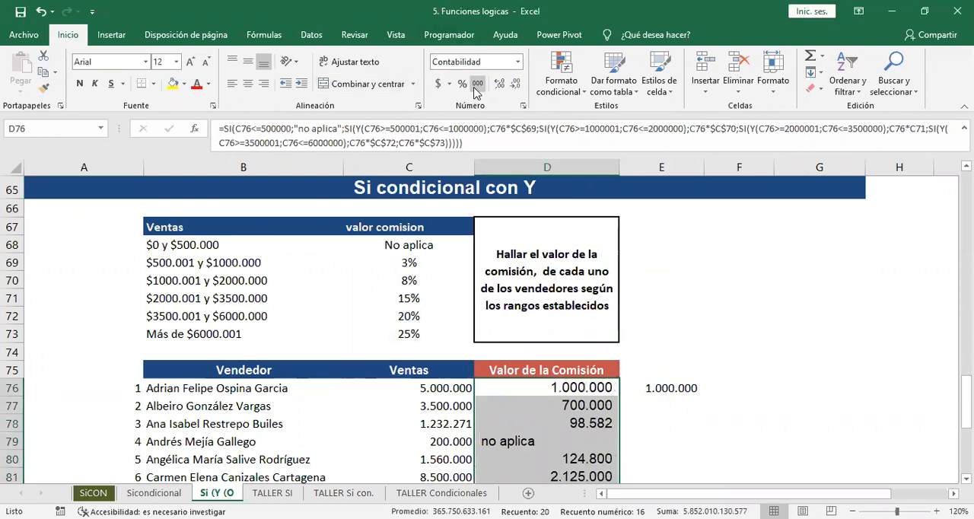
Copy the full formula text from cell D76 and switch to the other open window.
left_click(531, 391)
double_click(531, 391)
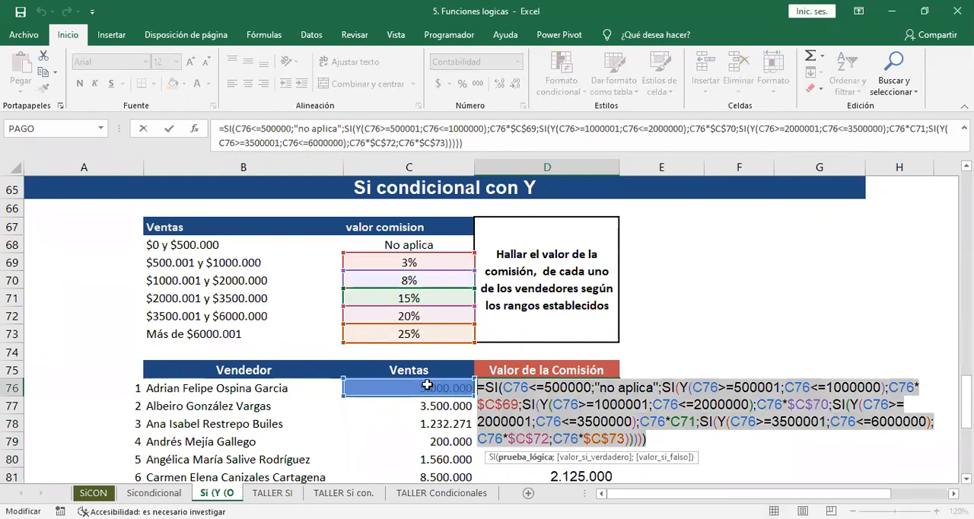
key("ctrl+c")
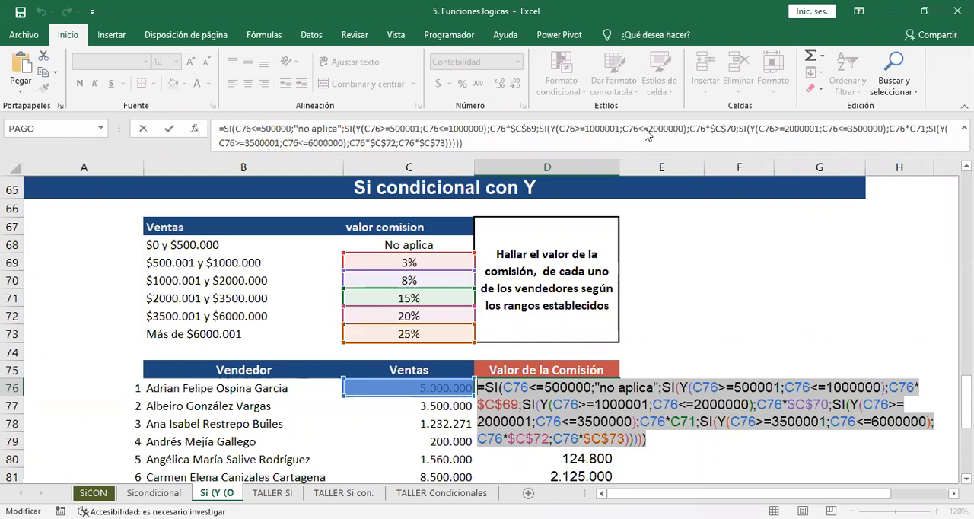
key("alt+Tab")
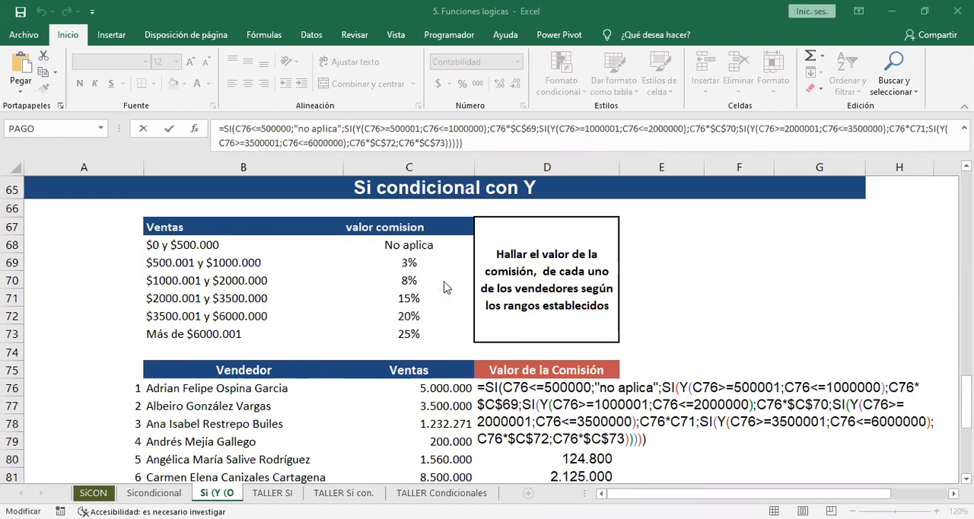
Make the 15% commission reference in D76's fourth SI absolute, as $C$71.
triple_click(681, 428)
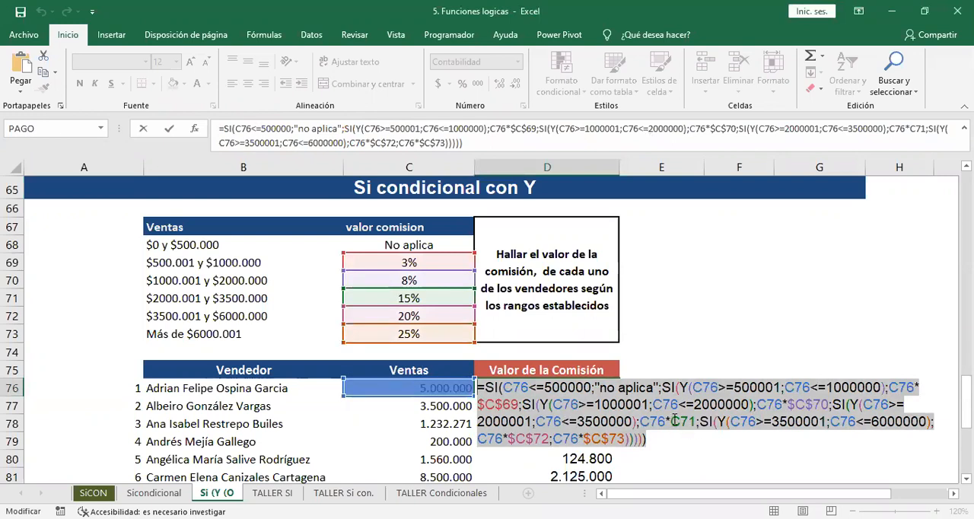
left_click(682, 419)
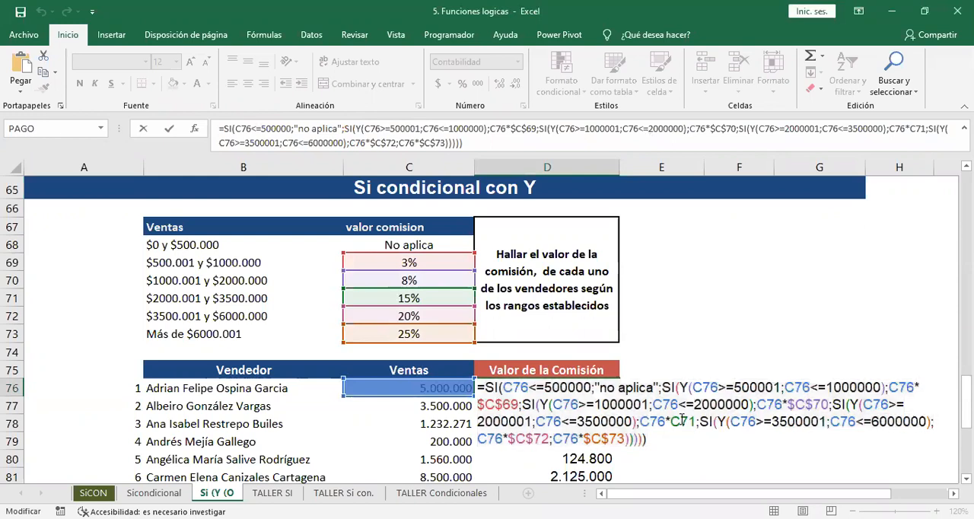
left_click(686, 423)
key("F4")
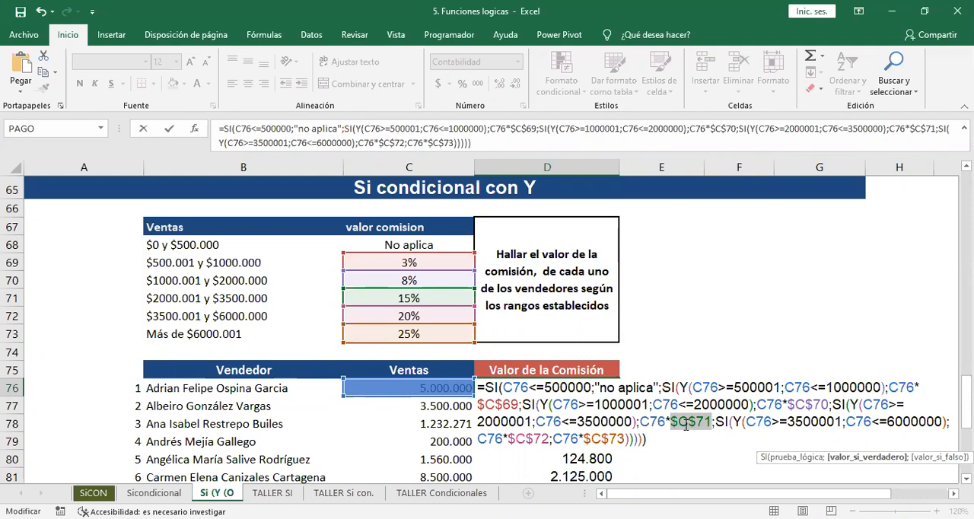
Select the whole text of D76's formula containing $C$71 and switch between Excel and the other open window.
left_click(623, 438)
left_click_drag(647, 439, 417, 356)
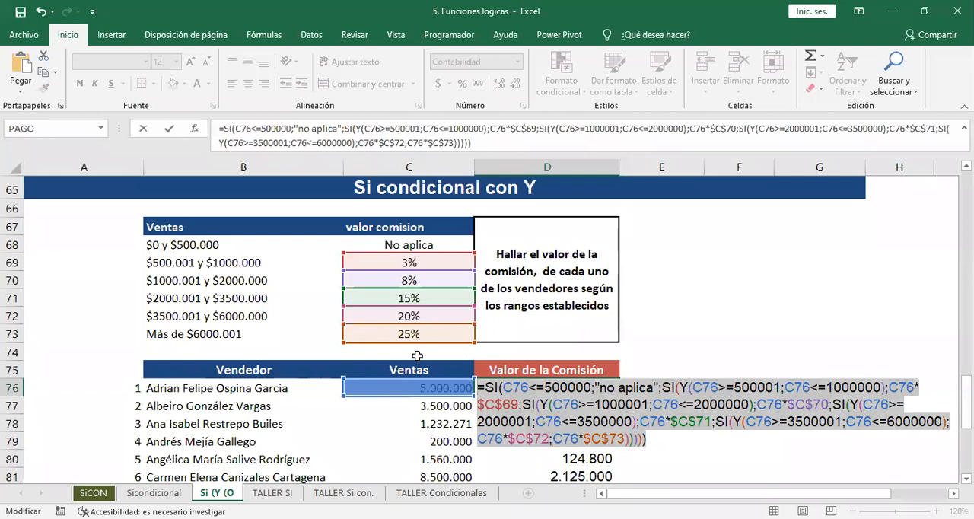
key("alt+Tab")
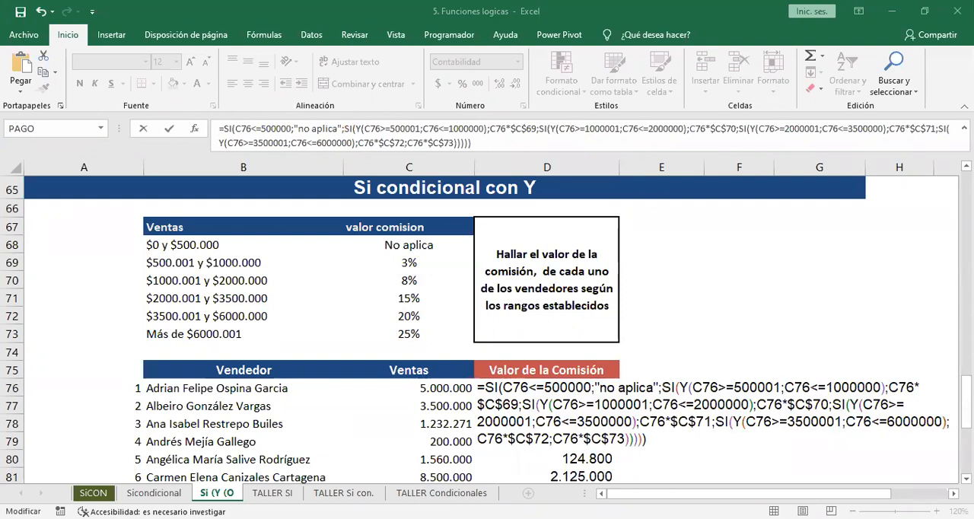
left_click(643, 229)
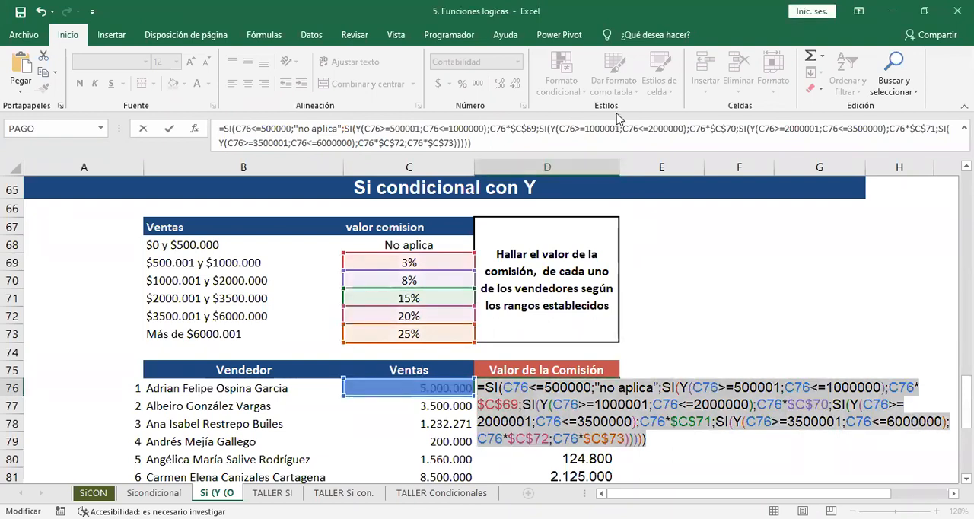
key("alt+Tab")
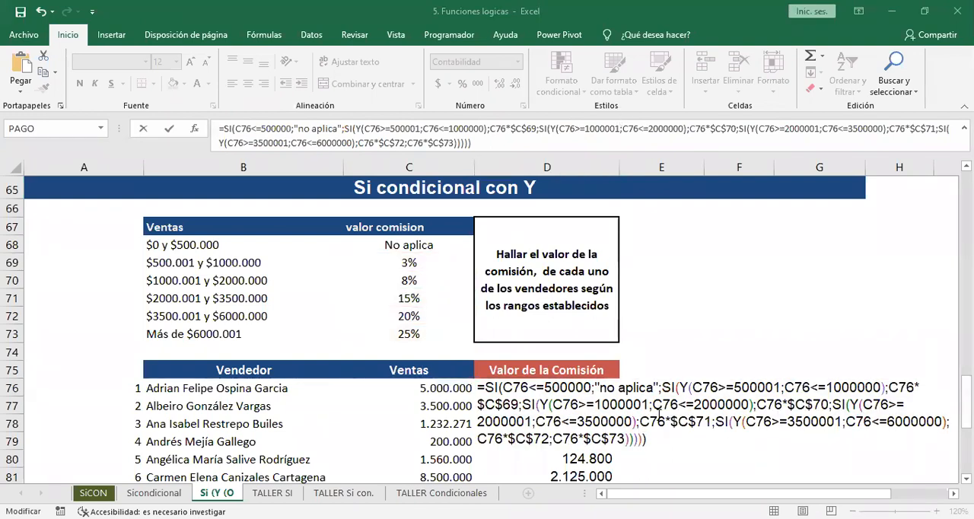
Confirm the edited formula in D76 and fill it down the Valor de la Comisión column again.
key("Return")
left_click(618, 385)
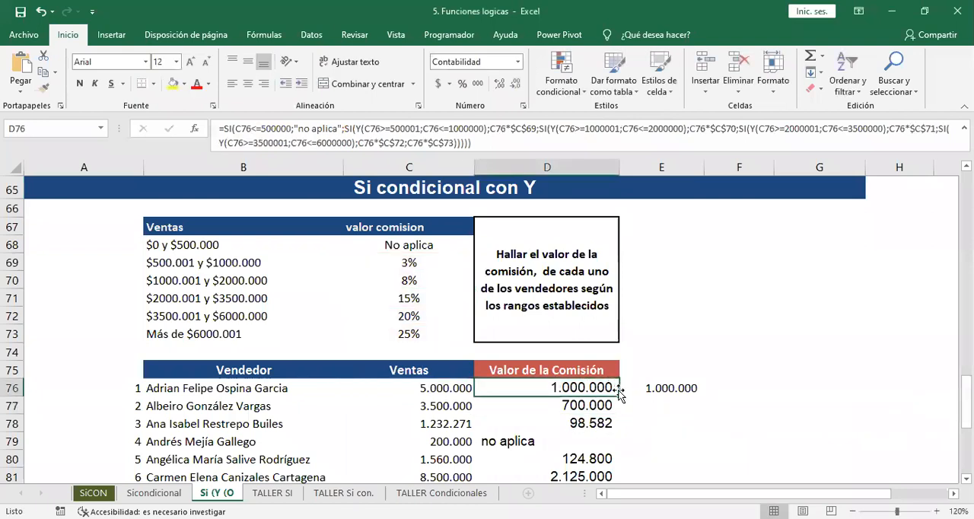
double_click(619, 391)
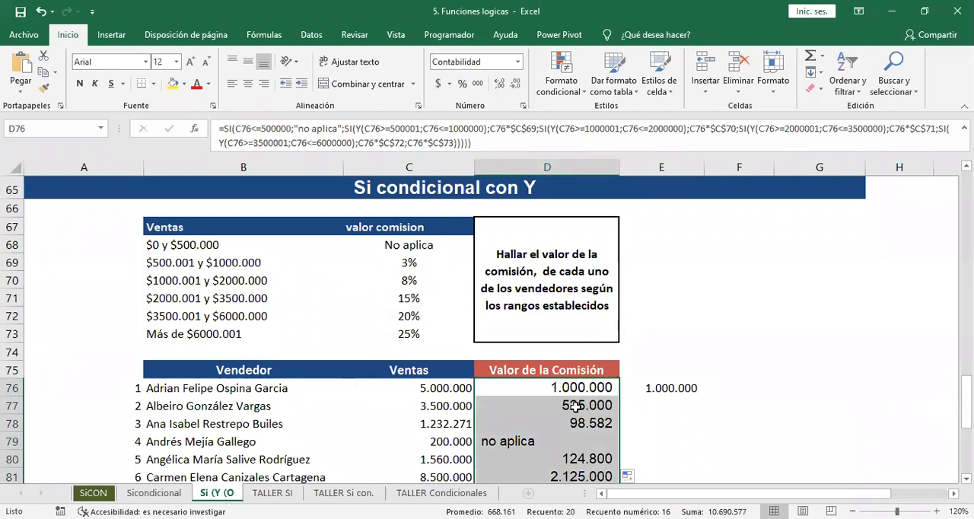
Review the commission results down to the last seller in row 95 and return to cell D76.
key("Down")
key("Down")
key("Down")
key("Down")
key("Down")
key("Down")
key("Down")
key("Down")
key("Down")
key("Down")
key("Down")
key("Down")
key("Down")
key("Down")
key("Down")
key("Down")
key("Down")
key("Down")
key("Down")
key("Down")
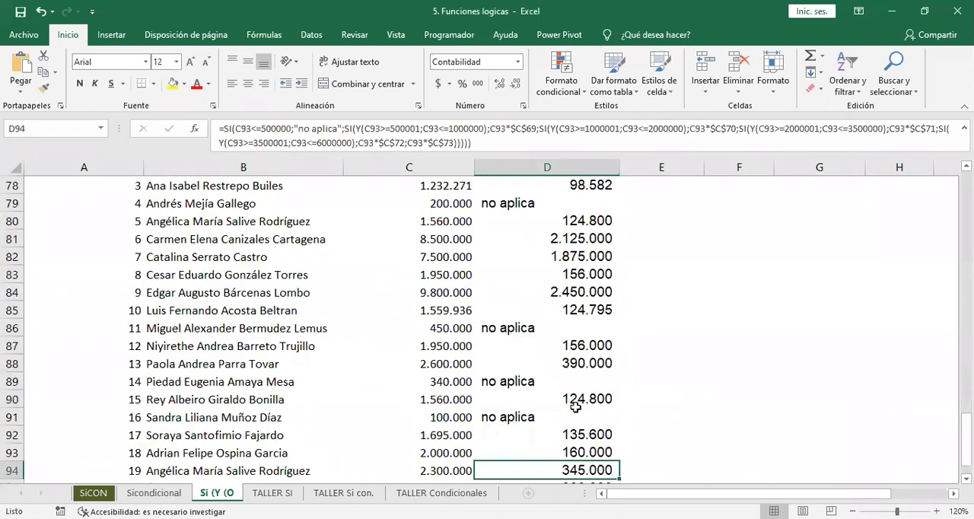
key("Up")
key("Up")
key("Up")
key("Up")
key("Up")
key("Up")
key("Up")
key("Up")
key("Up")
key("Up")
key("Up")
key("Up")
key("Up")
key("Up")
key("Up")
key("Up")
key("Up")
key("Up")
key("Up")
key("Up")
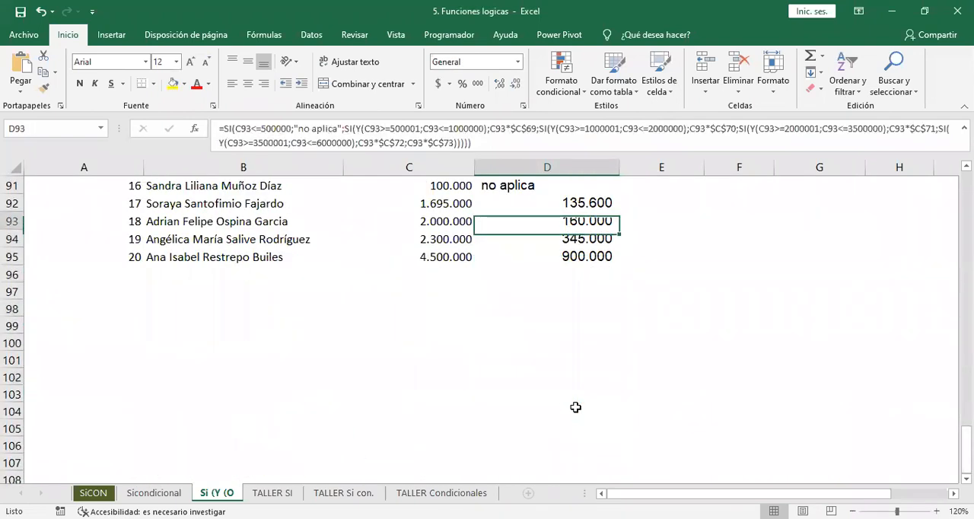
scroll(575, 408, "up", 4)
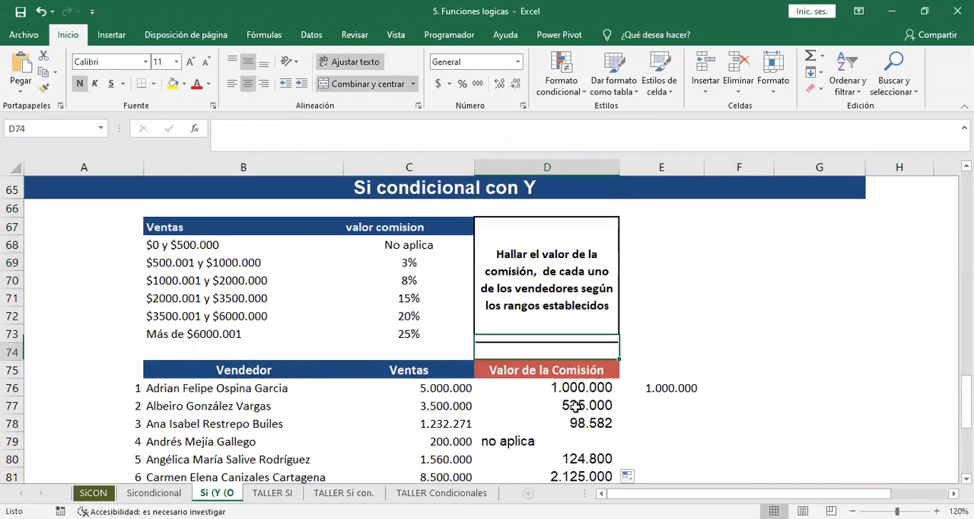
left_click(575, 405)
key("Up")
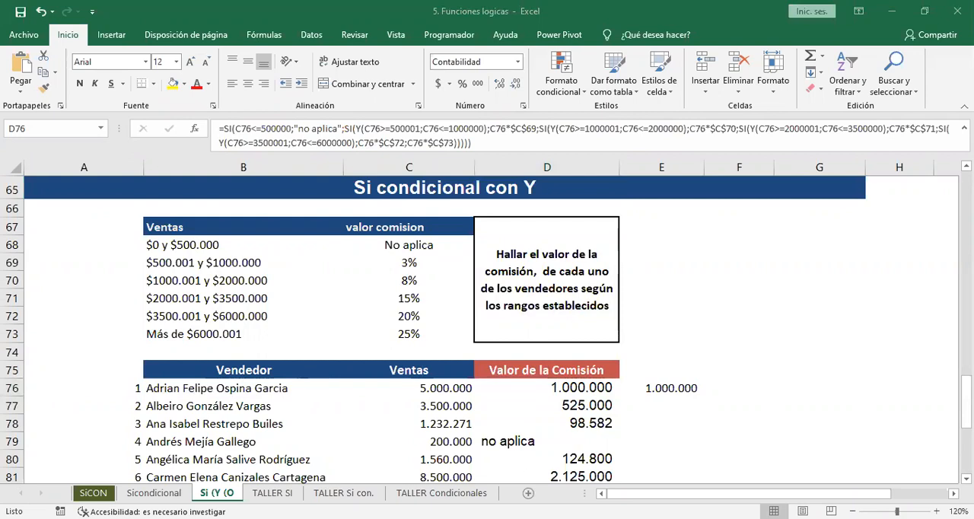
left_click(734, 354)
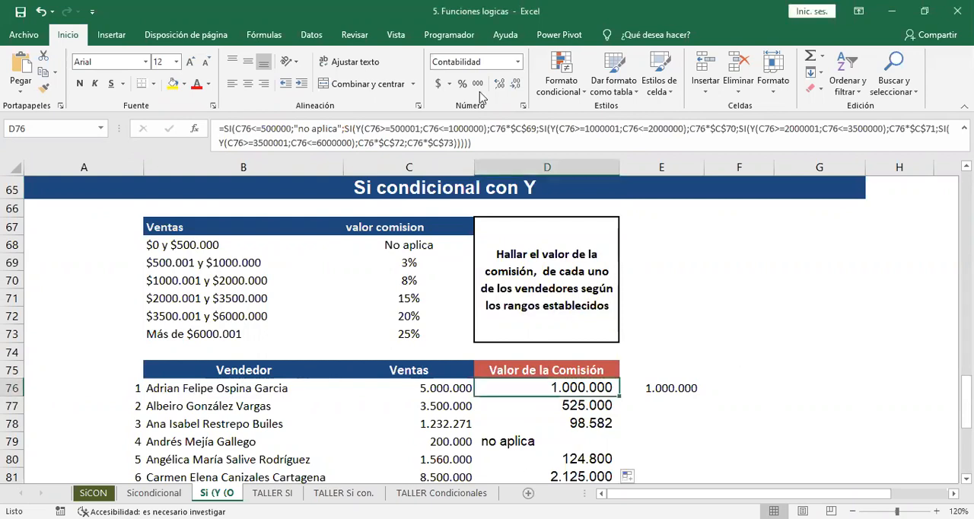